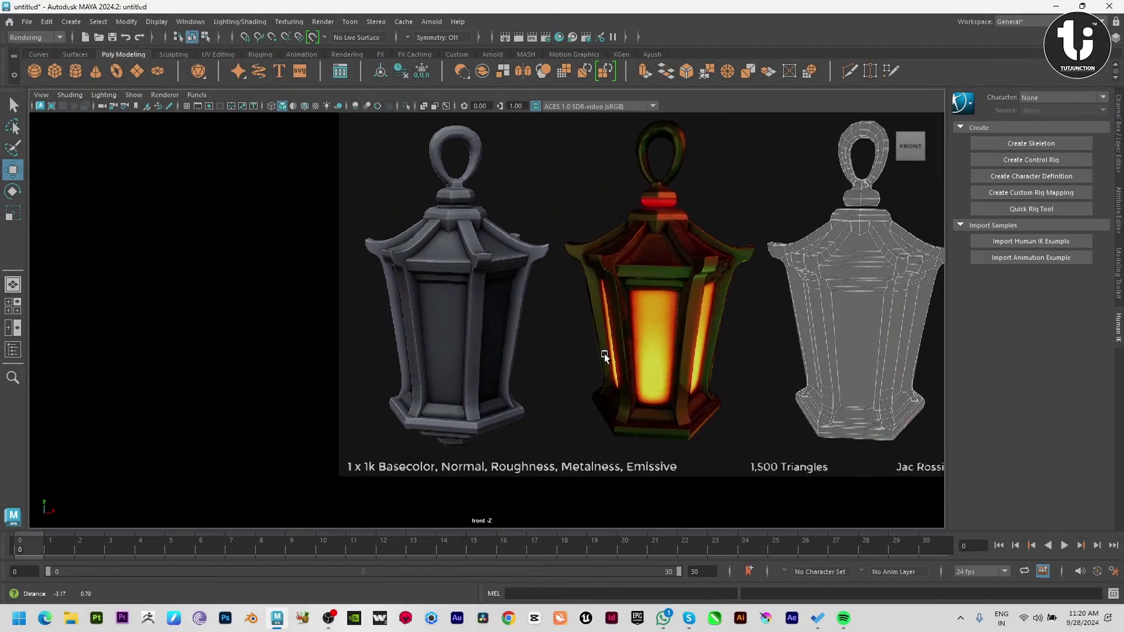
# Step: Create a polygon cylinder in the front view and set its X rotation to -90
pyautogui.click(74, 69)
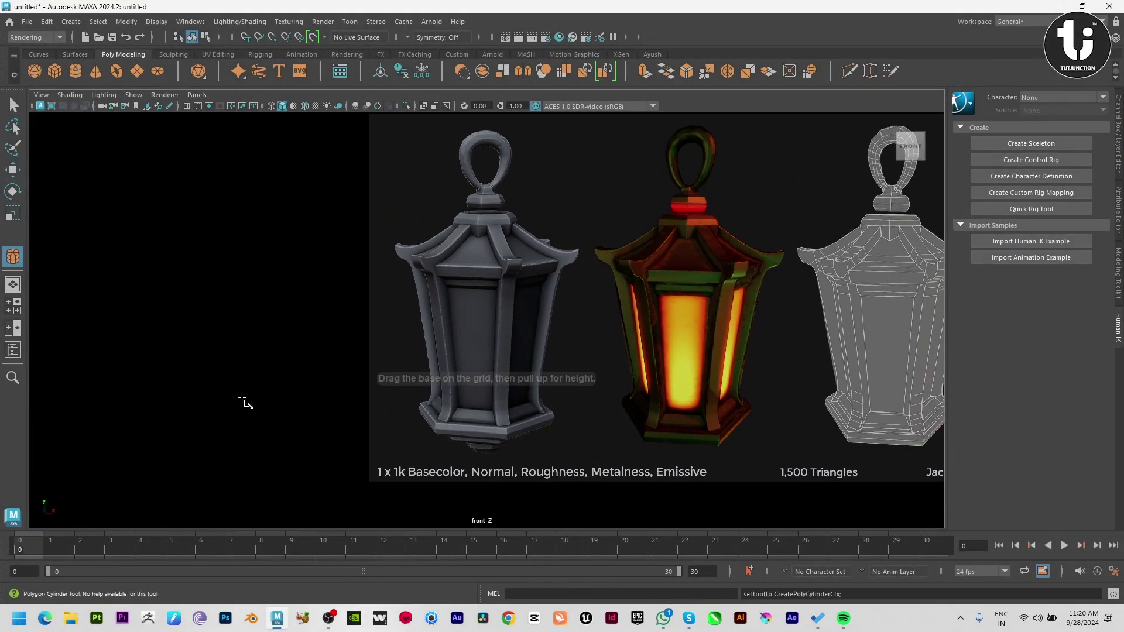
pyautogui.moveTo(237, 394)
pyautogui.mouseDown()
pyautogui.moveTo(262, 426)
pyautogui.moveTo(245, 396)
pyautogui.mouseUp()
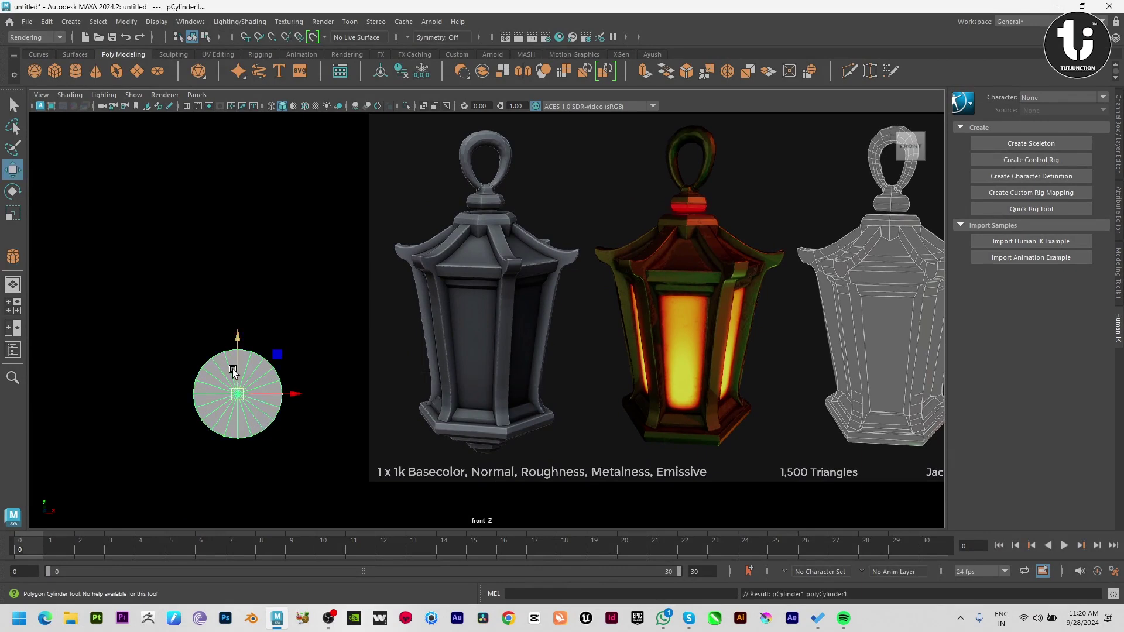
pyautogui.press('e')
pyautogui.moveTo(251, 334); pyautogui.dragTo(246, 381)
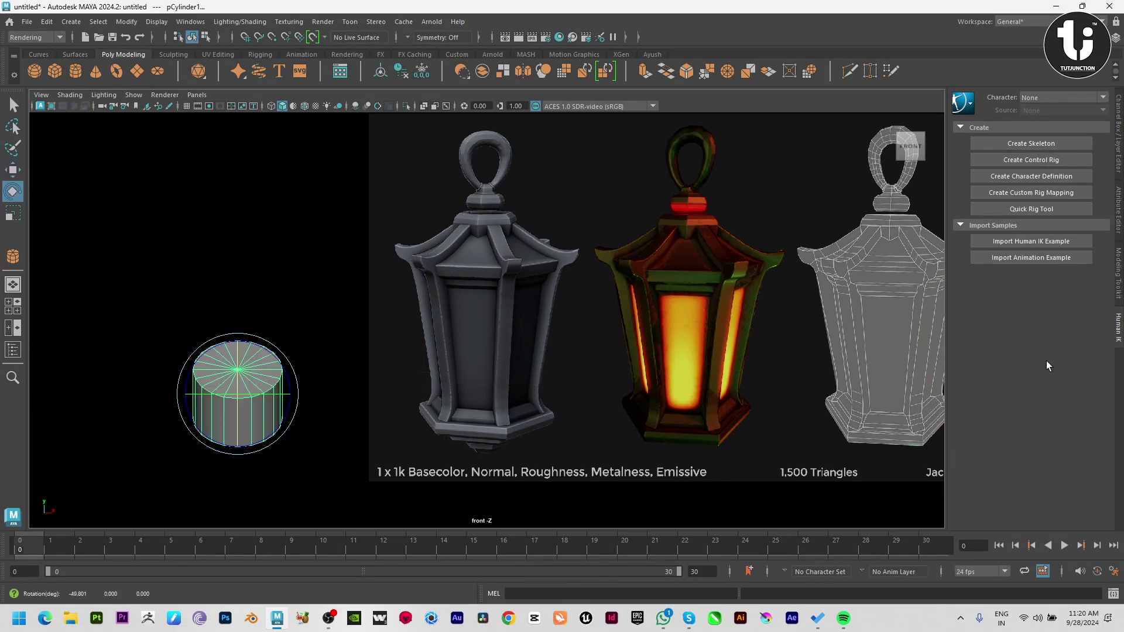
pyautogui.click(1118, 132)
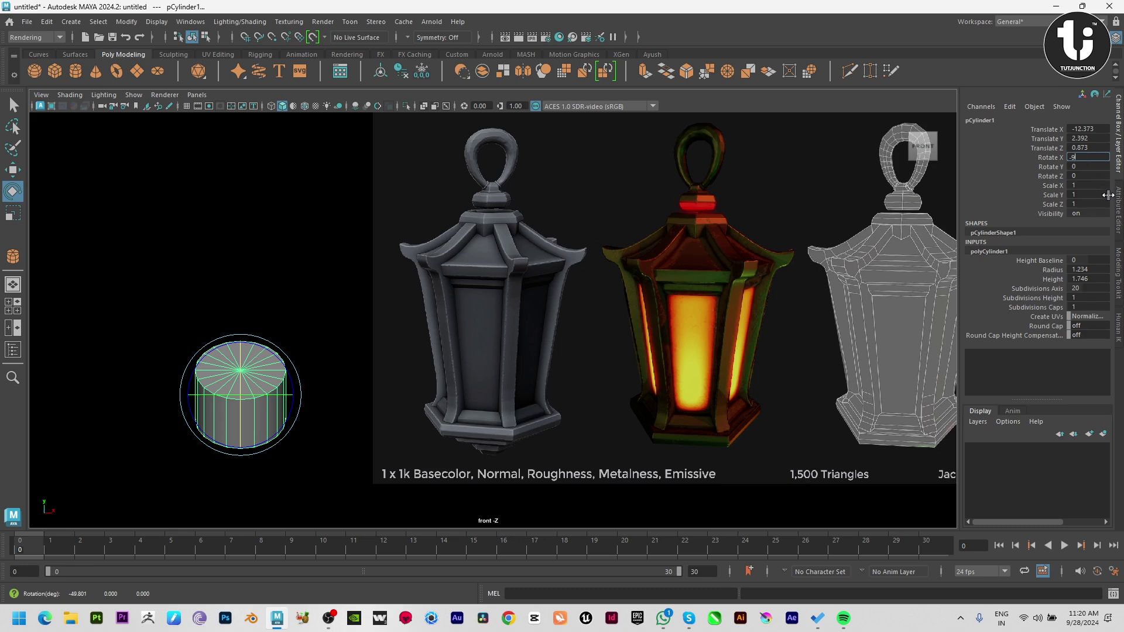
pyautogui.write('0')
pyautogui.press('Return')
# Step: Give the cylinder 7 axis subdivisions and 0 cap subdivisions
pyautogui.doubleClick(1081, 289)
pyautogui.write('8')
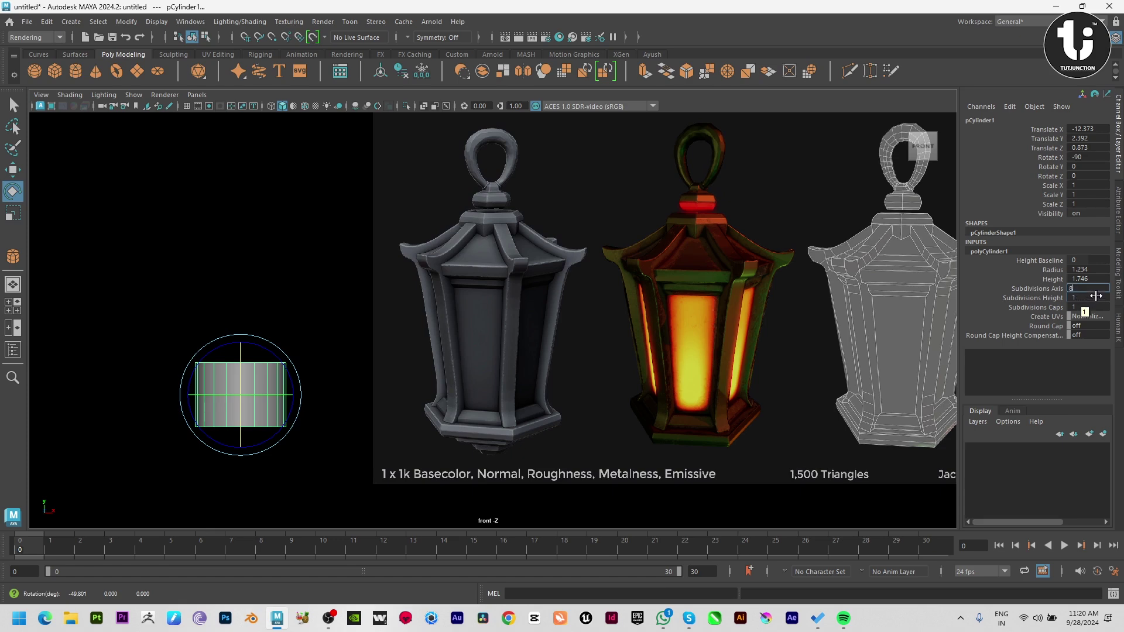
pyautogui.press('Return')
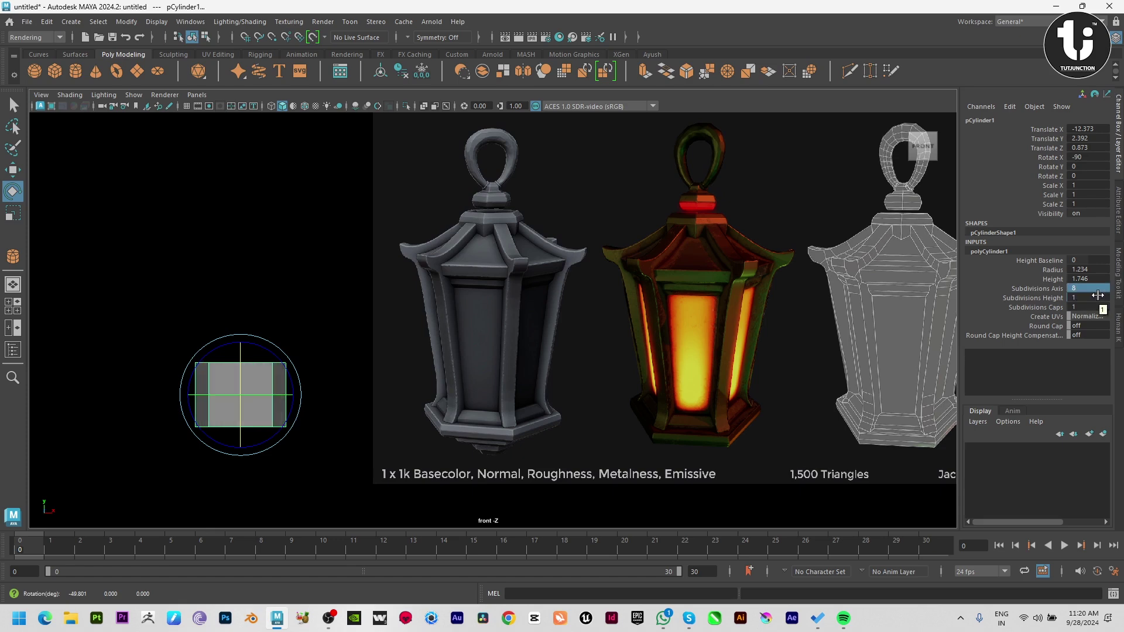
pyautogui.keyDown('ctrl'); pyautogui.moveTo(1094, 290); pyautogui.dragTo(1096, 289); pyautogui.keyUp('ctrl')
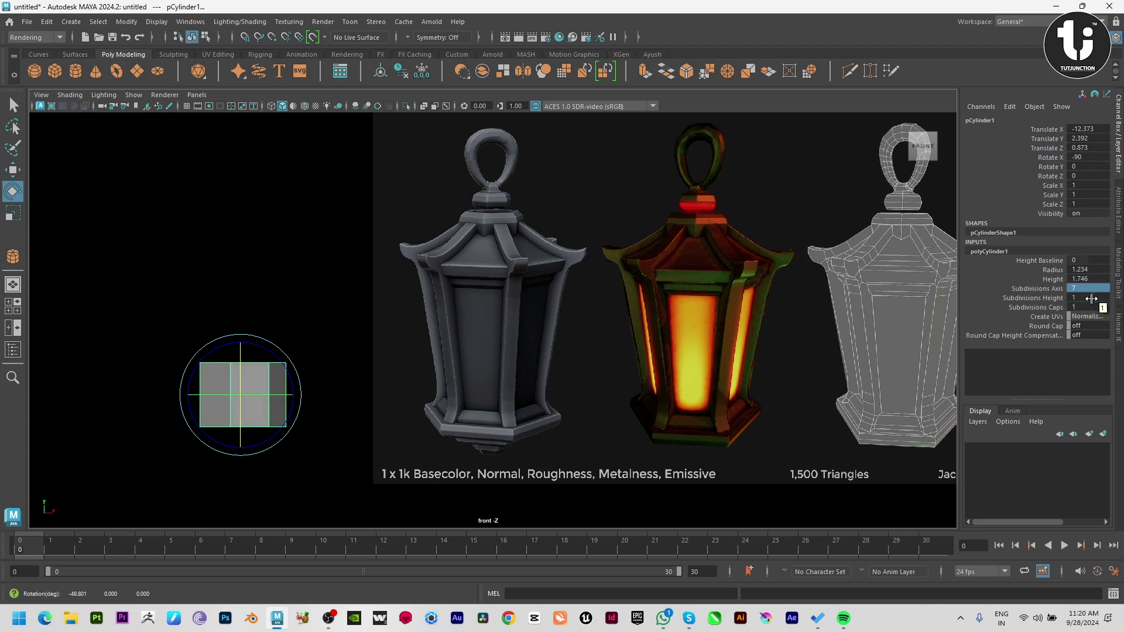
pyautogui.click(1092, 306)
pyautogui.moveTo(913, 343); pyautogui.dragTo(833, 344, button='middle')
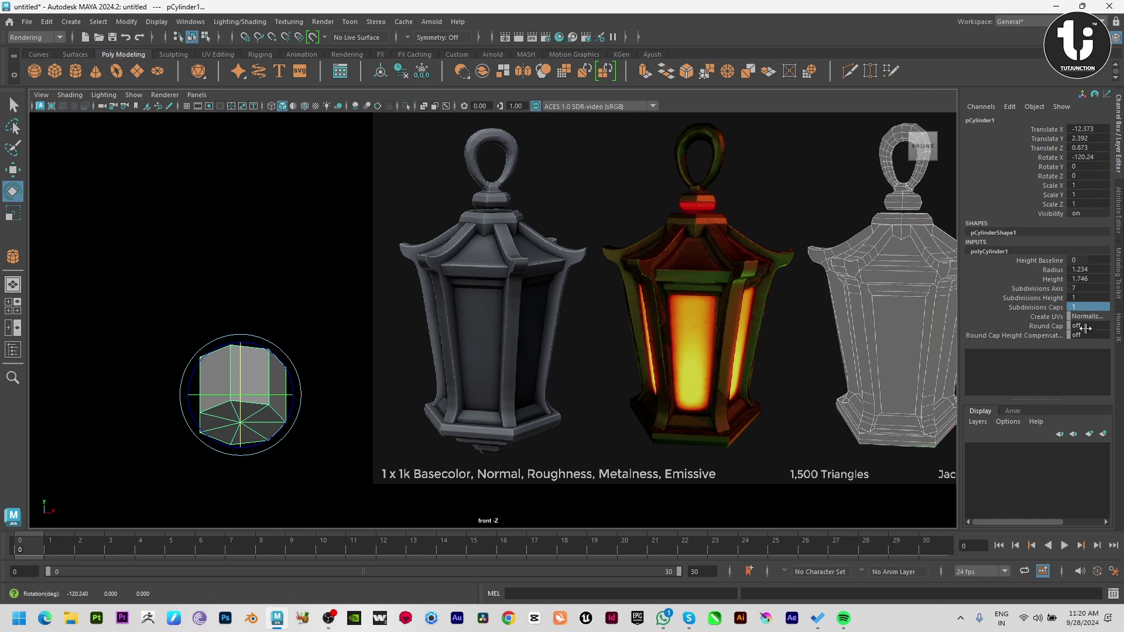
pyautogui.hotkey('ctrl', 'z')
pyautogui.hotkey('ctrl', 'z')
pyautogui.hotkey('ctrl', 'z')
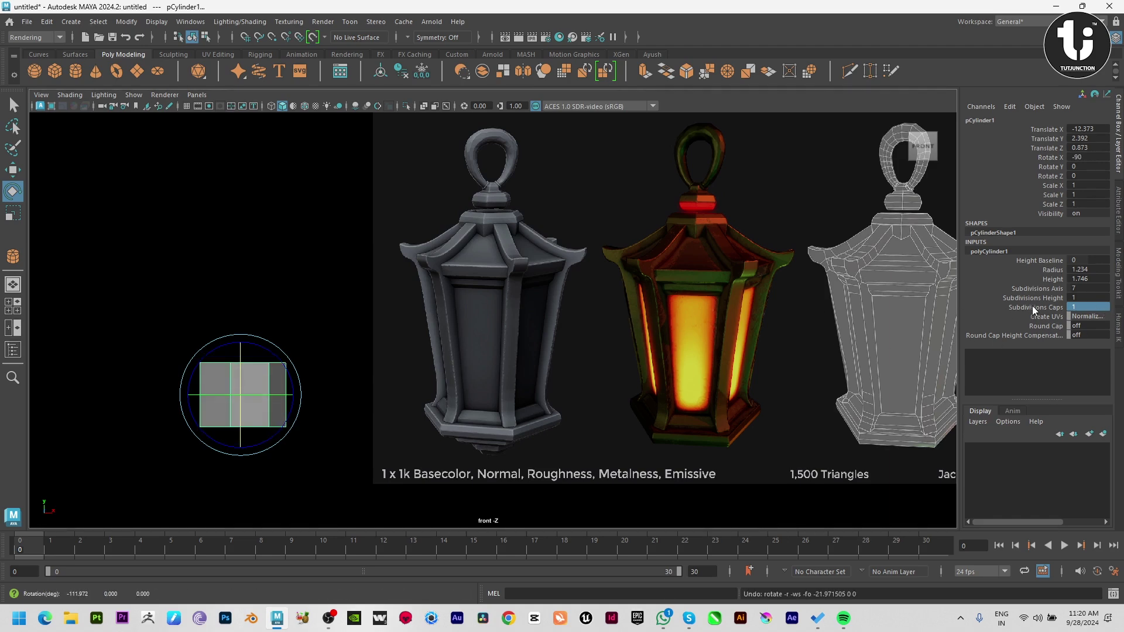
pyautogui.click(1033, 309)
pyautogui.keyDown('alt'); pyautogui.moveTo(573, 350); pyautogui.dragTo(336, 389); pyautogui.keyUp('alt')
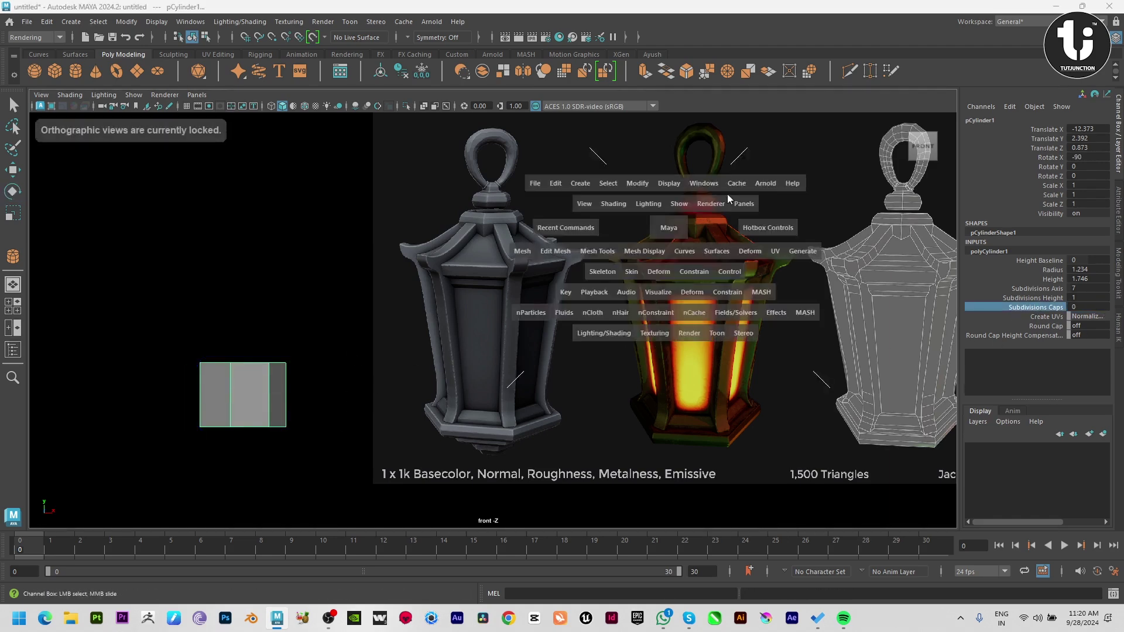
# Step: Orbit the cylinder in perspective, then return to the front reference view
pyautogui.click(644, 251)
pyautogui.press('f')
pyautogui.keyDown('alt'); pyautogui.moveTo(351, 314); pyautogui.dragTo(479, 299); pyautogui.keyUp('alt')
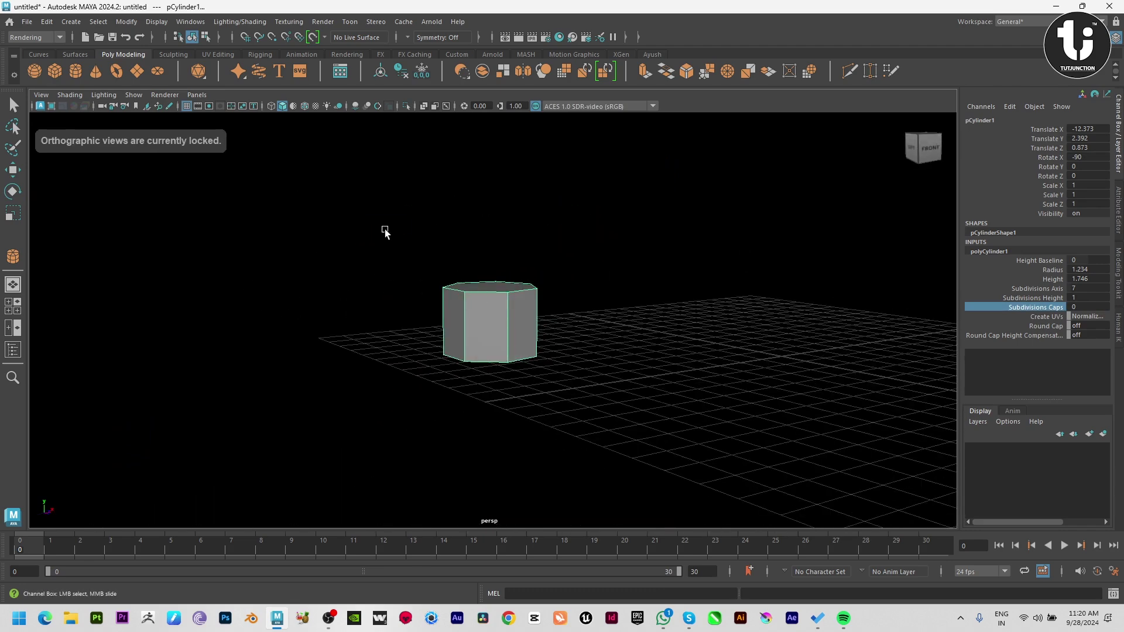
pyautogui.press('F9')
# Step: Scale all vertices to stretch the cylinder taller, then widen the top ring into a taper
pyautogui.moveTo(444, 254); pyautogui.dragTo(609, 394)
pyautogui.press('e')
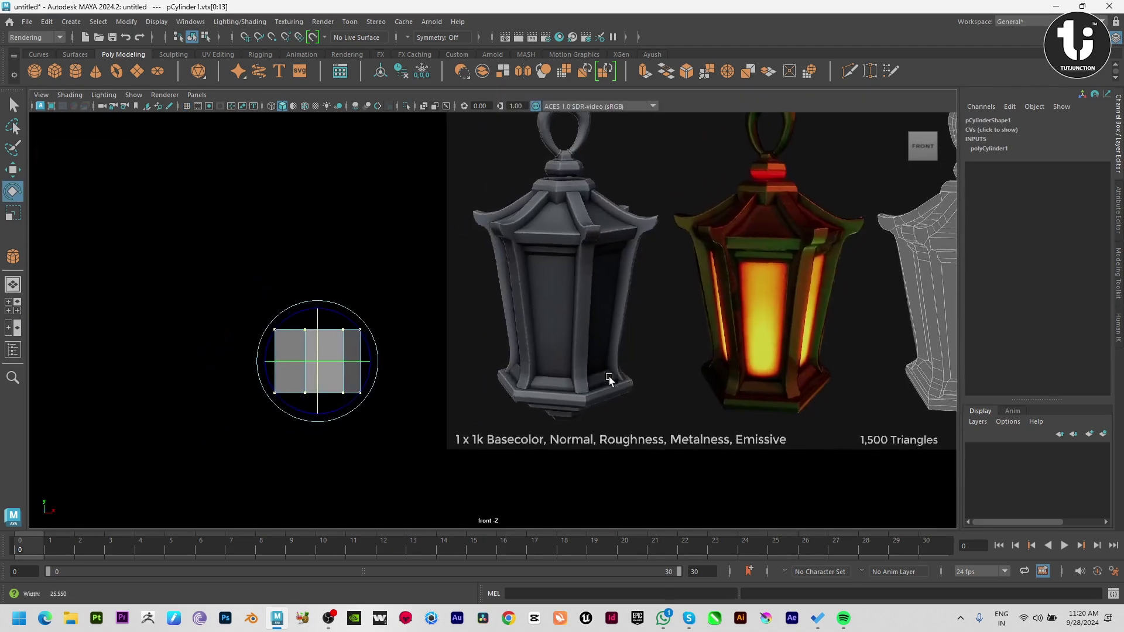
pyautogui.press('r')
pyautogui.moveTo(319, 304); pyautogui.dragTo(348, 230)
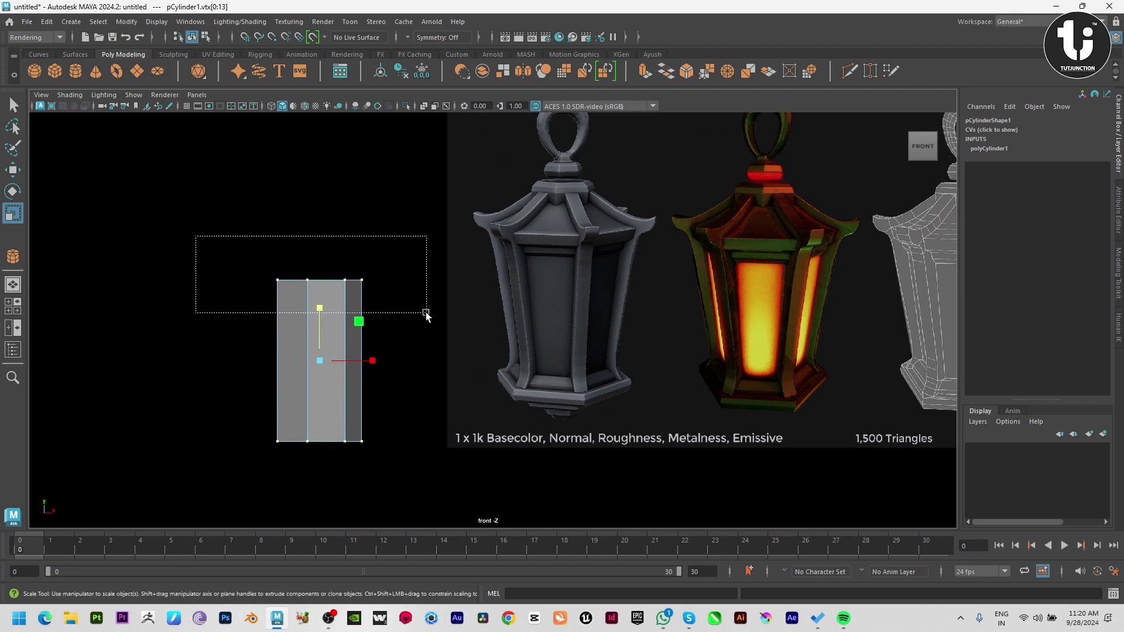
pyautogui.moveTo(199, 237); pyautogui.dragTo(430, 322)
pyautogui.moveTo(321, 282); pyautogui.dragTo(366, 283)
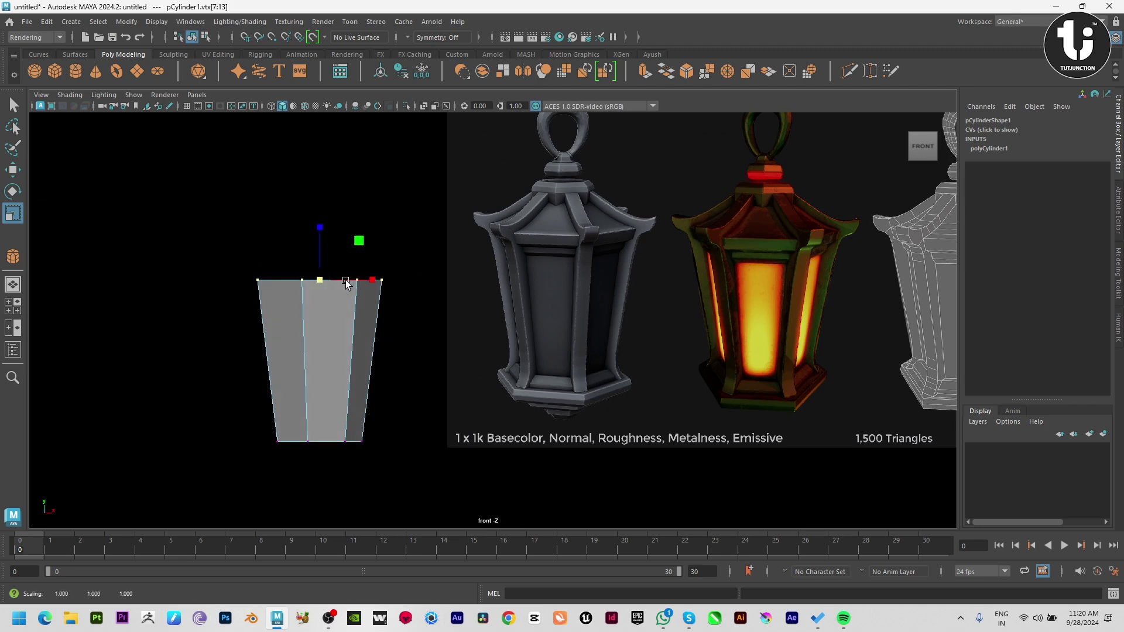
# Step: Turn the body about -12.264 degrees in Y, deselect it, and view it in perspective
pyautogui.press('F8')
pyautogui.press('F8')
pyautogui.press('e')
pyautogui.moveTo(349, 364); pyautogui.dragTo(342, 360)
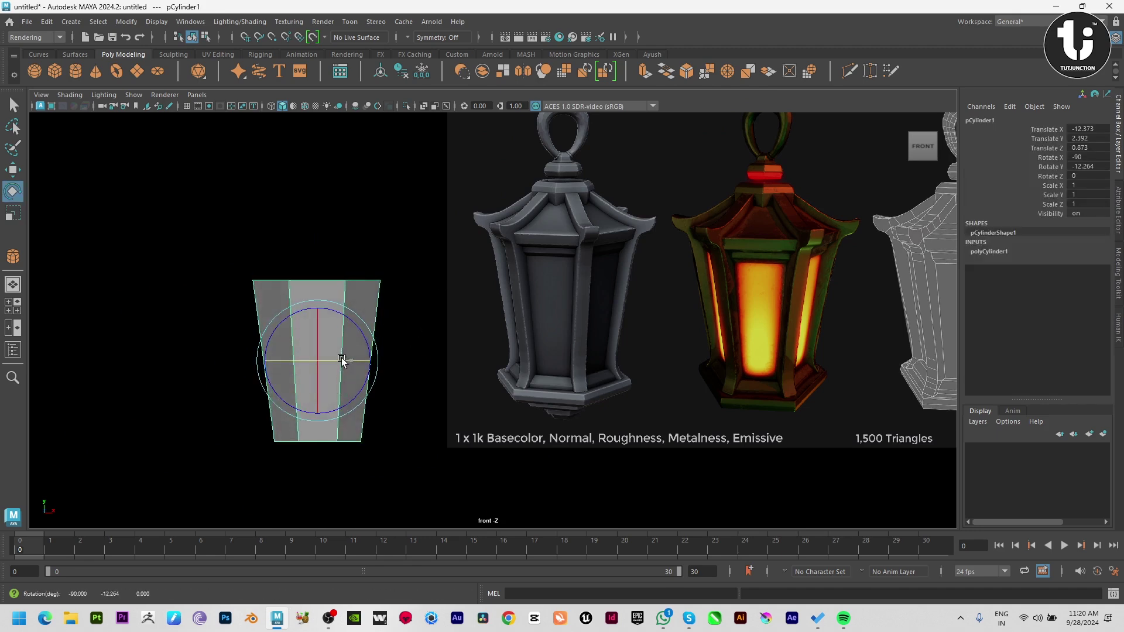
pyautogui.press('w')
pyautogui.click(240, 380)
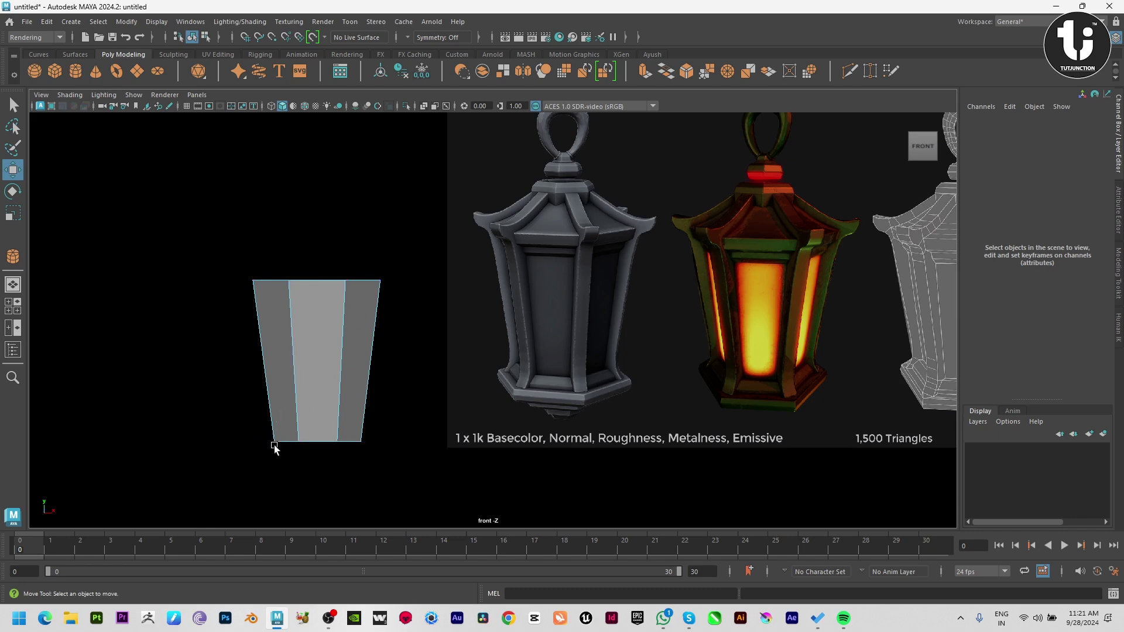
pyautogui.keyDown('alt'); pyautogui.moveTo(364, 308); pyautogui.dragTo(344, 309); pyautogui.keyUp('alt')
pyautogui.press('space')
pyautogui.moveTo(394, 260); pyautogui.dragTo(706, 219)
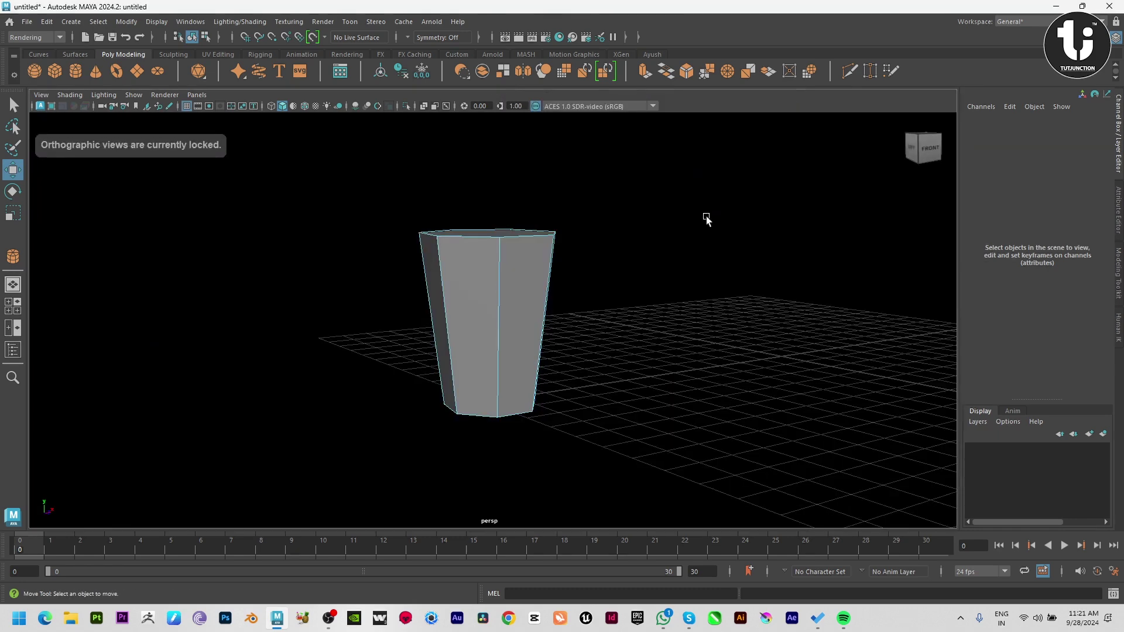
# Step: Extrude the top face up twice, raising the second extrusion and scaling it to 0.5
pyautogui.click(487, 233)
pyautogui.press('space')
pyautogui.press('space')
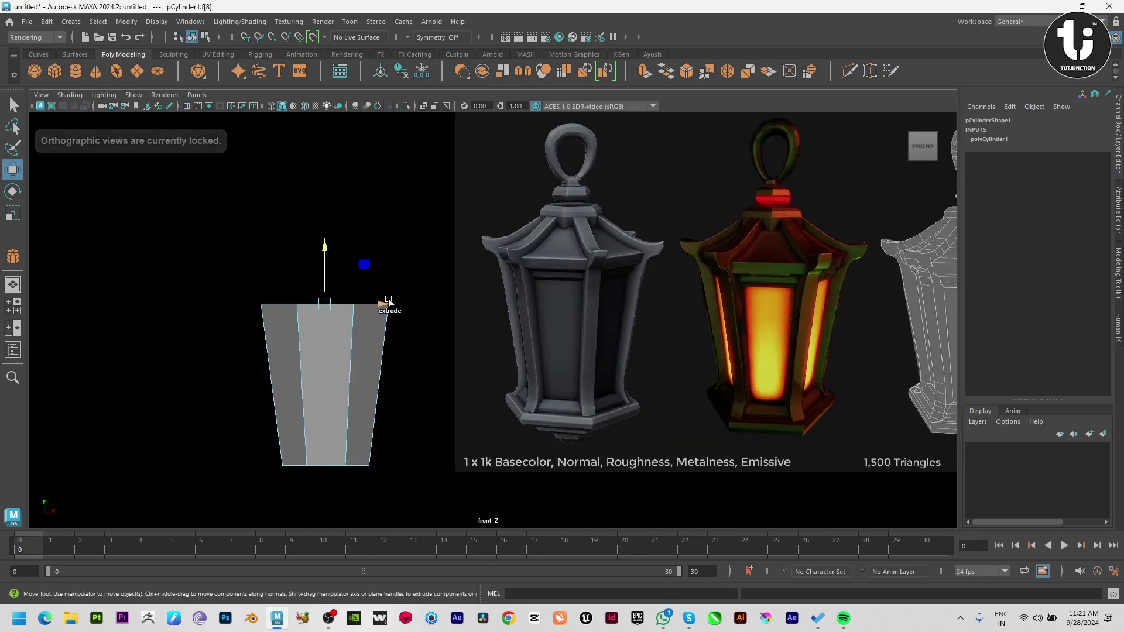
pyautogui.keyDown('shift'); pyautogui.moveTo(325, 248); pyautogui.dragTo(327, 230); pyautogui.keyUp('shift')
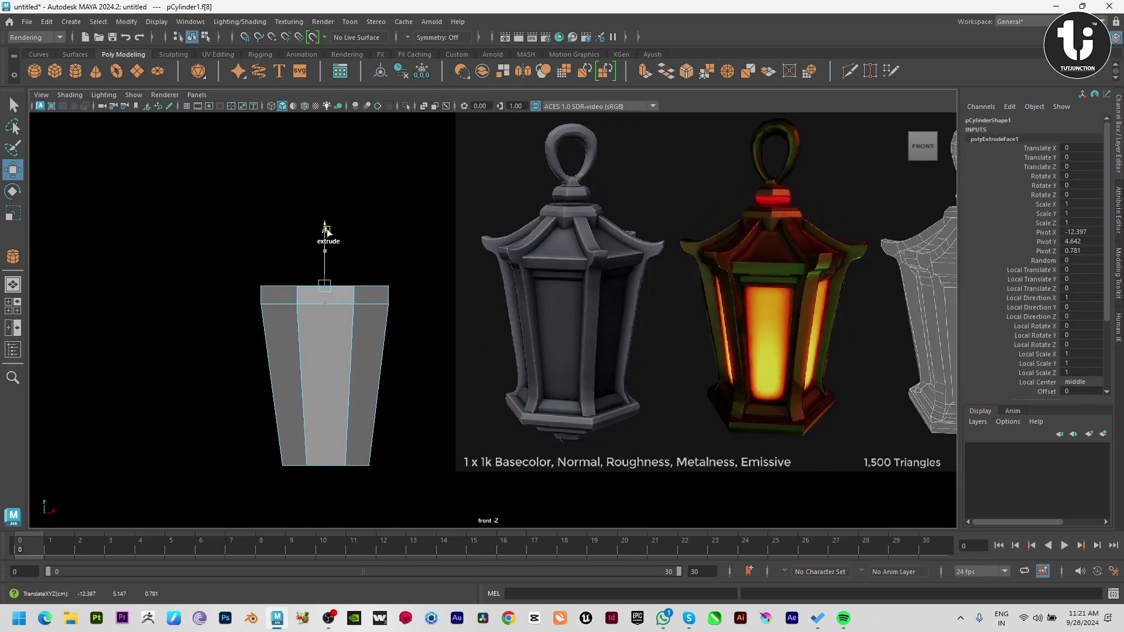
pyautogui.hotkey('ctrl', 'e')
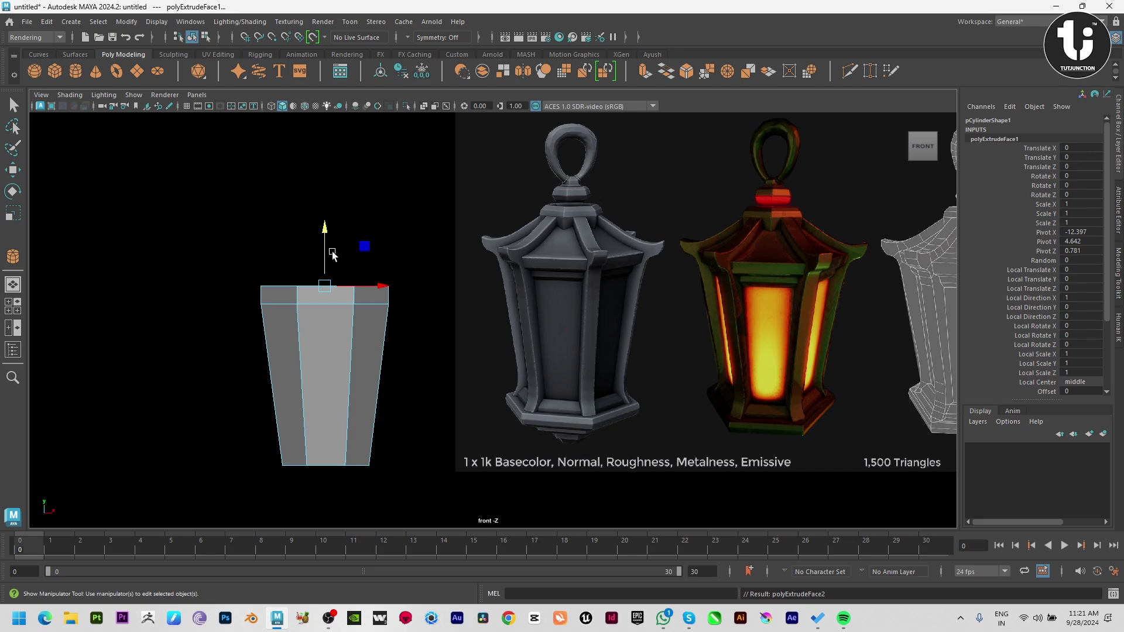
pyautogui.press('w')
pyautogui.moveTo(337, 235); pyautogui.dragTo(339, 166, button='middle')
pyautogui.press('r')
pyautogui.moveTo(326, 212); pyautogui.dragTo(281, 212, button='middle')
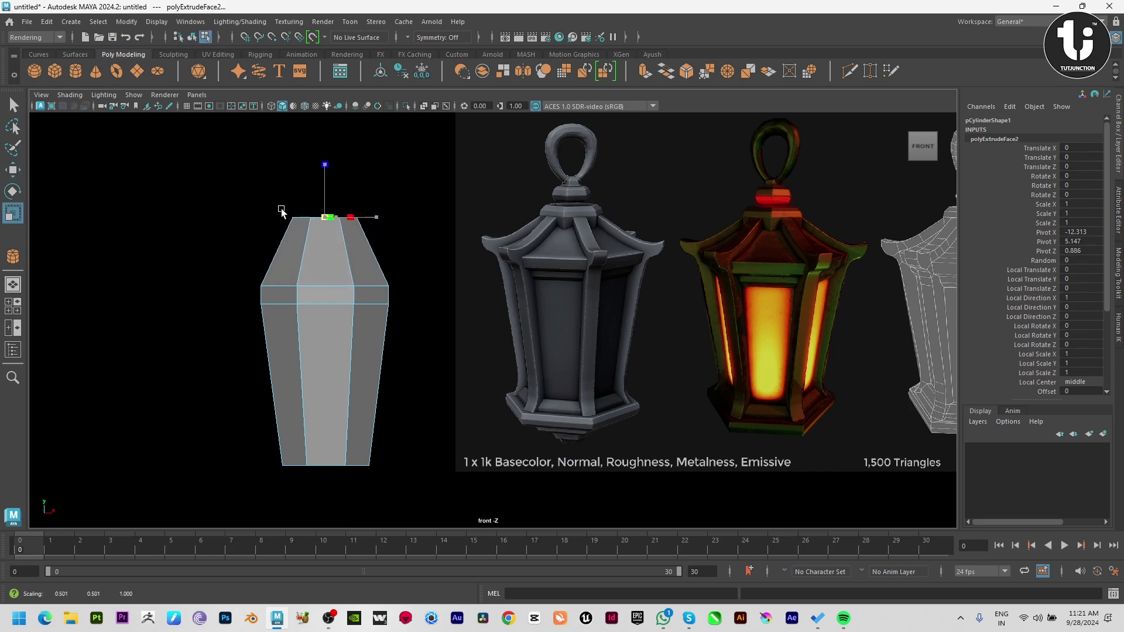
# Step: Return to object selection and view the lantern body in perspective
pyautogui.press('w')
pyautogui.press('F8')
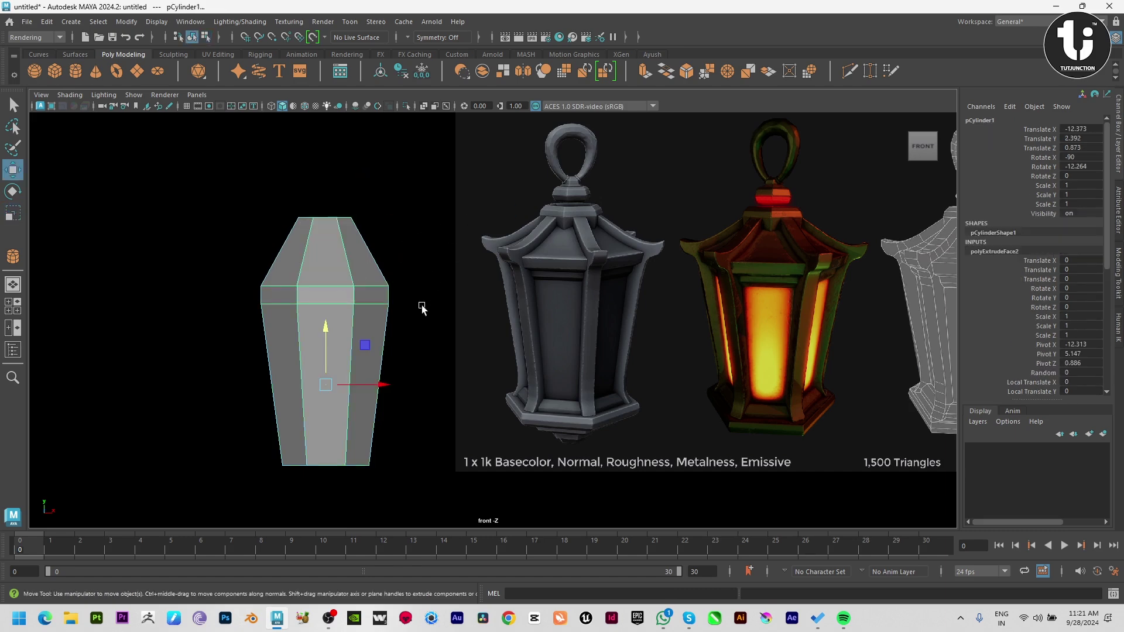
pyautogui.press('space')
pyautogui.press('space')
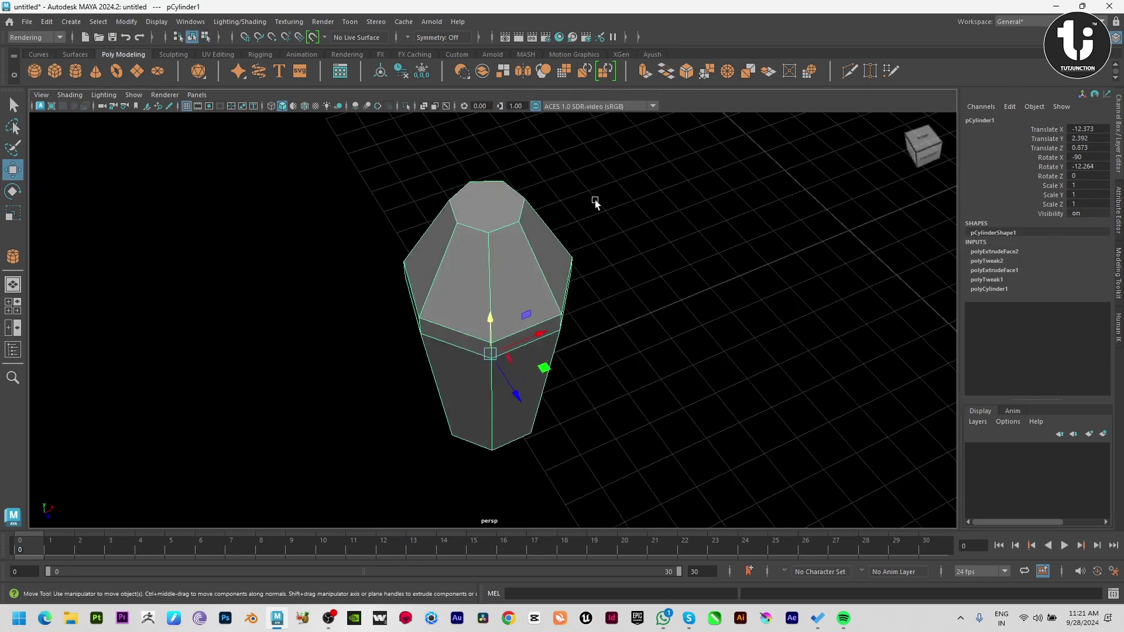
pyautogui.keyDown('shift'); pyautogui.moveTo(596, 199); pyautogui.dragTo(569, 212, button='right'); pyautogui.keyUp('shift')
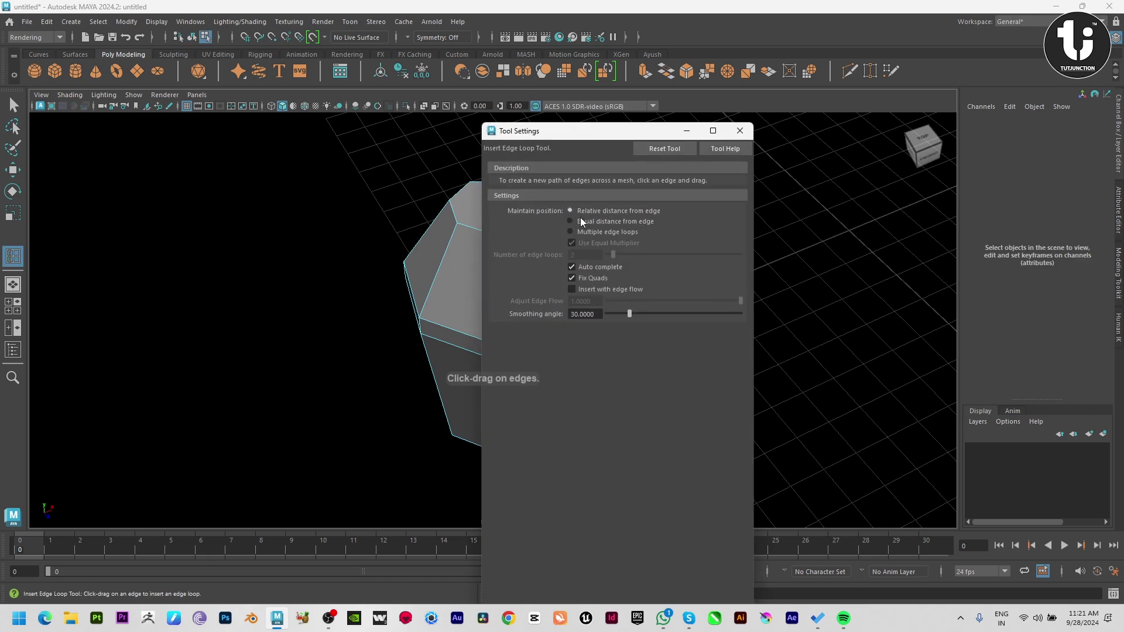
# Step: Insert three edge loops across the roof using the multiple-loop setting
pyautogui.click(569, 232)
pyautogui.click(587, 254)
pyautogui.write('3')
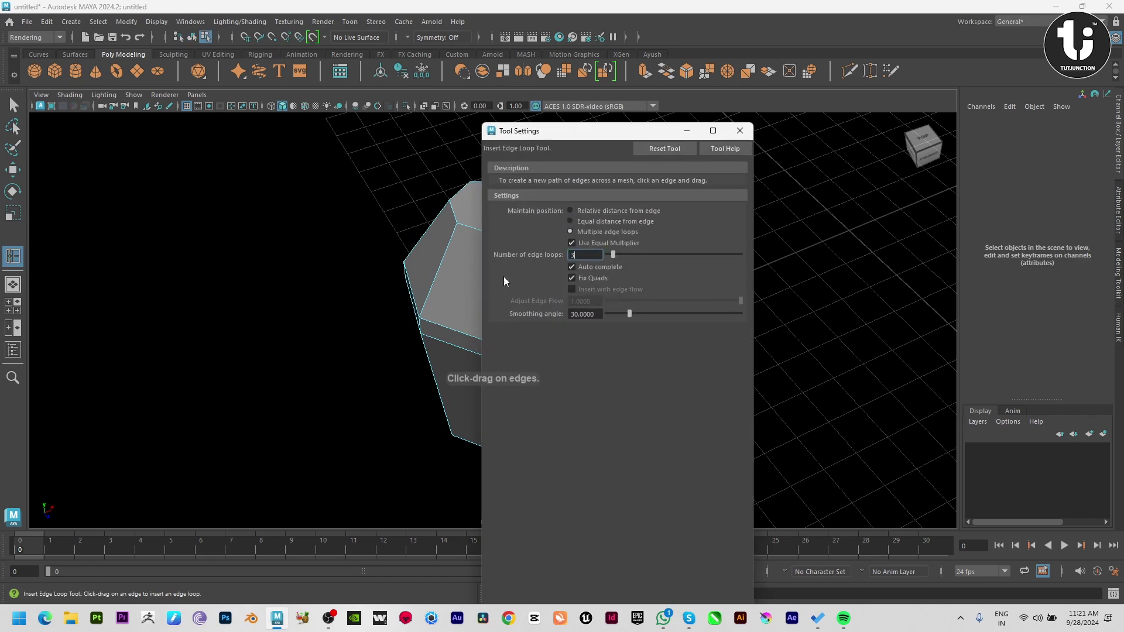
pyautogui.click(454, 261)
pyautogui.click(592, 253)
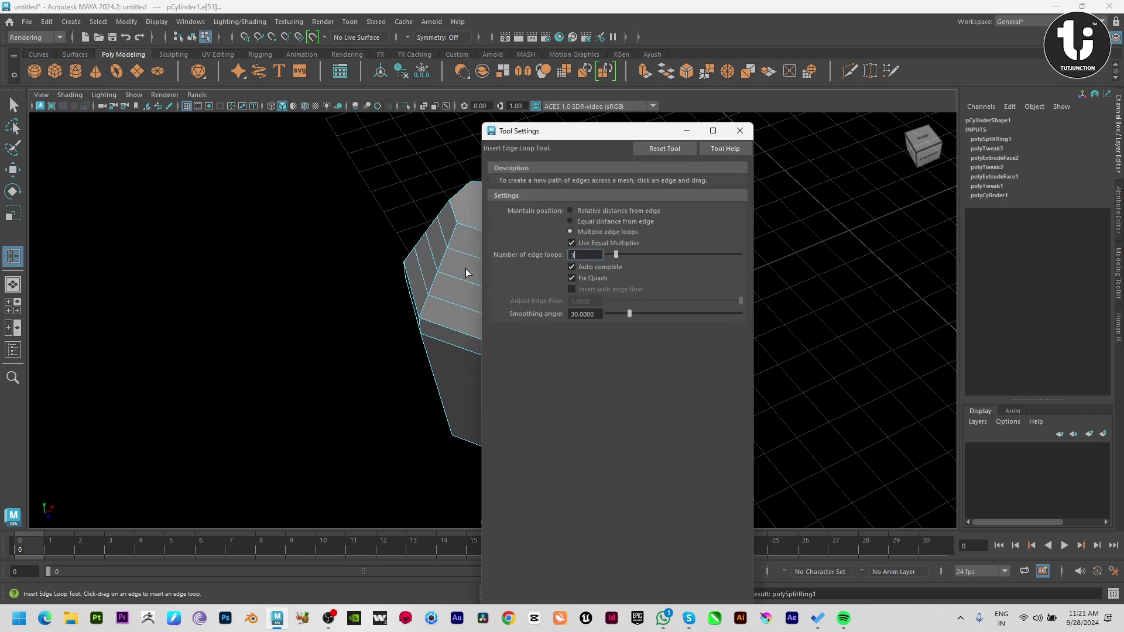
pyautogui.click(740, 131)
# Step: Scale the selected new edge loop in the front view to reshape the roof
pyautogui.press('w')
pyautogui.keyDown('alt'); pyautogui.moveTo(601, 325); pyautogui.dragTo(634, 275); pyautogui.keyUp('alt')
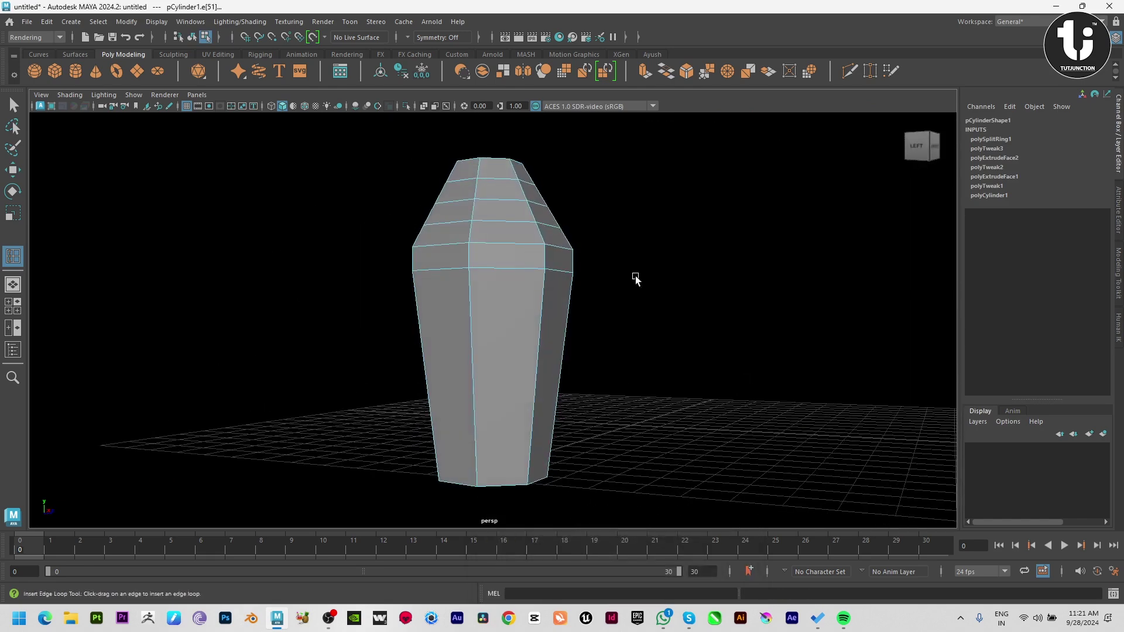
pyautogui.press('space')
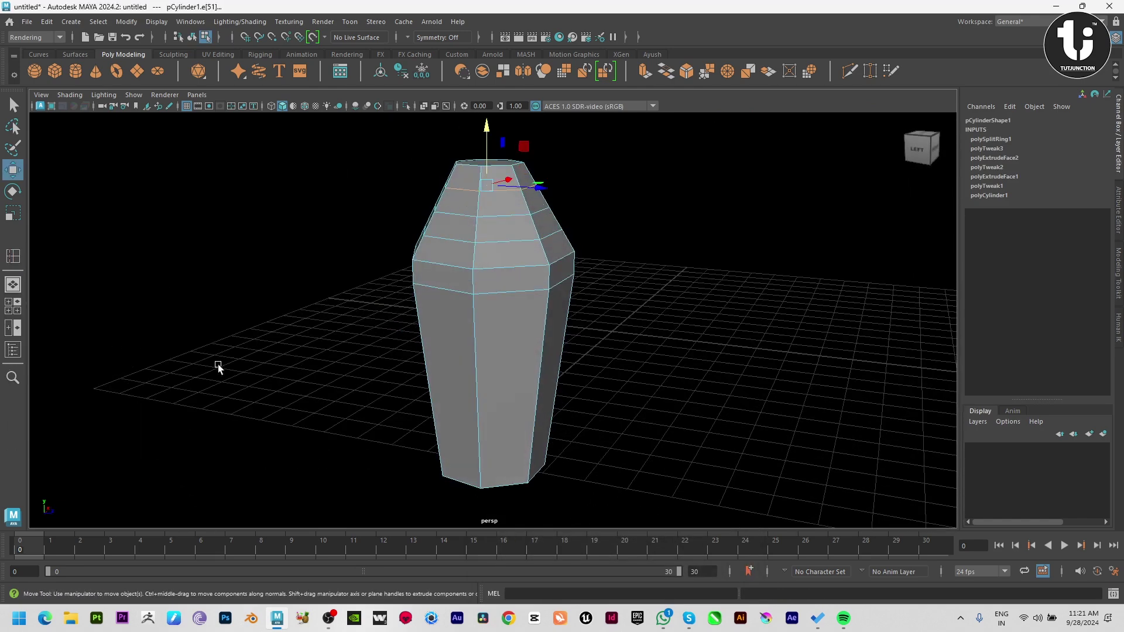
pyautogui.press('space')
pyautogui.press('space')
pyautogui.press('r')
pyautogui.moveTo(387, 343); pyautogui.dragTo(381, 380)
# Step: Select the shoulder face ring f[9:15] of pCylinder1 and start extruding it
pyautogui.click(351, 362)
pyautogui.click(345, 379)
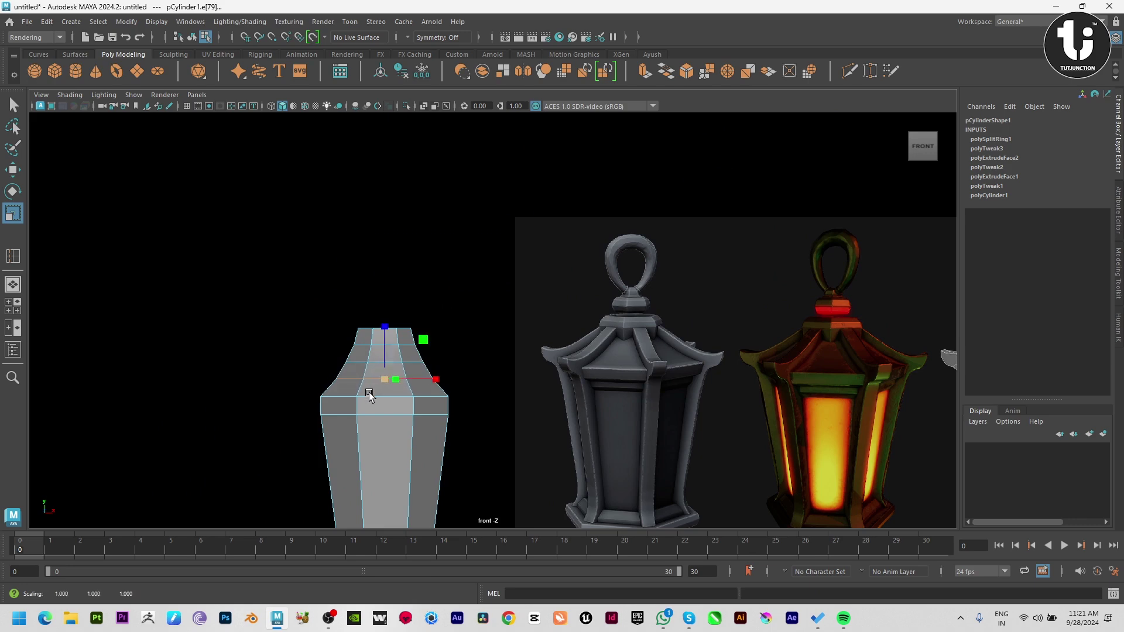
pyautogui.click(476, 369)
pyautogui.keyDown('alt'); pyautogui.moveTo(477, 368); pyautogui.dragTo(422, 240, button='middle'); pyautogui.keyUp('alt')
pyautogui.keyDown('alt'); pyautogui.click(362, 273); pyautogui.keyUp('alt')
pyautogui.click(362, 274)
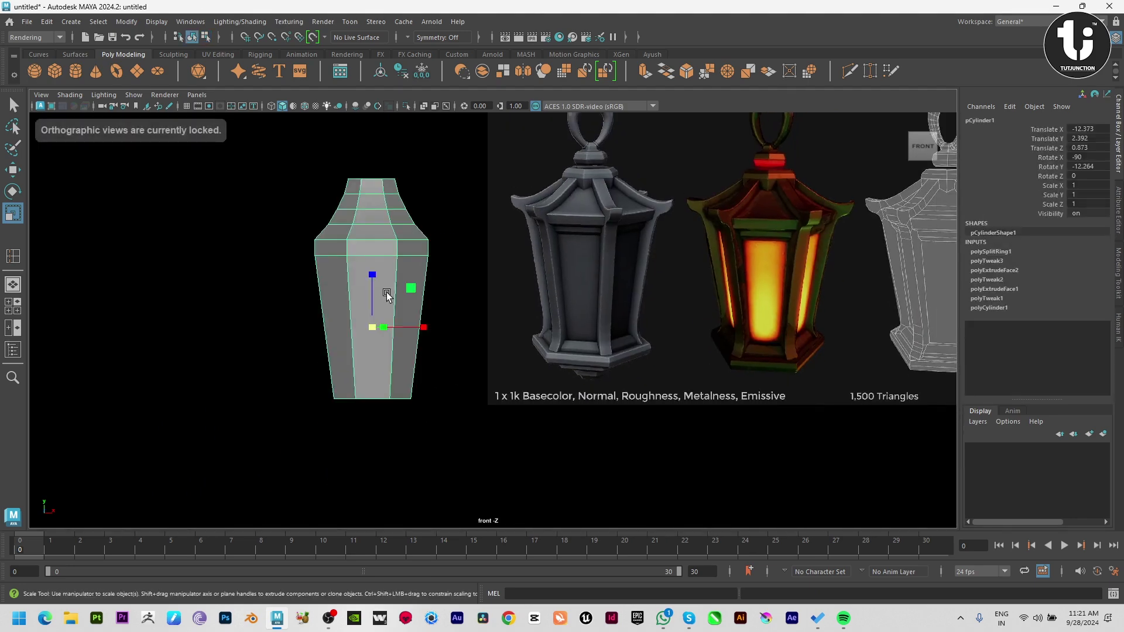
pyautogui.scroll(2, 445, 281)
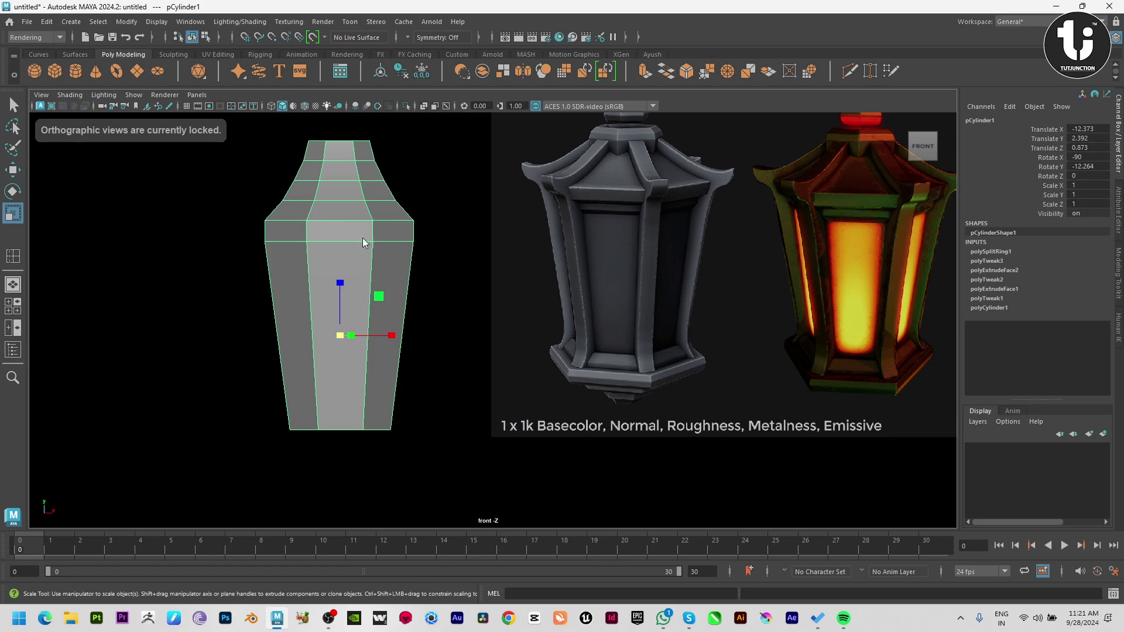
pyautogui.press('F11')
pyautogui.doubleClick(316, 232)
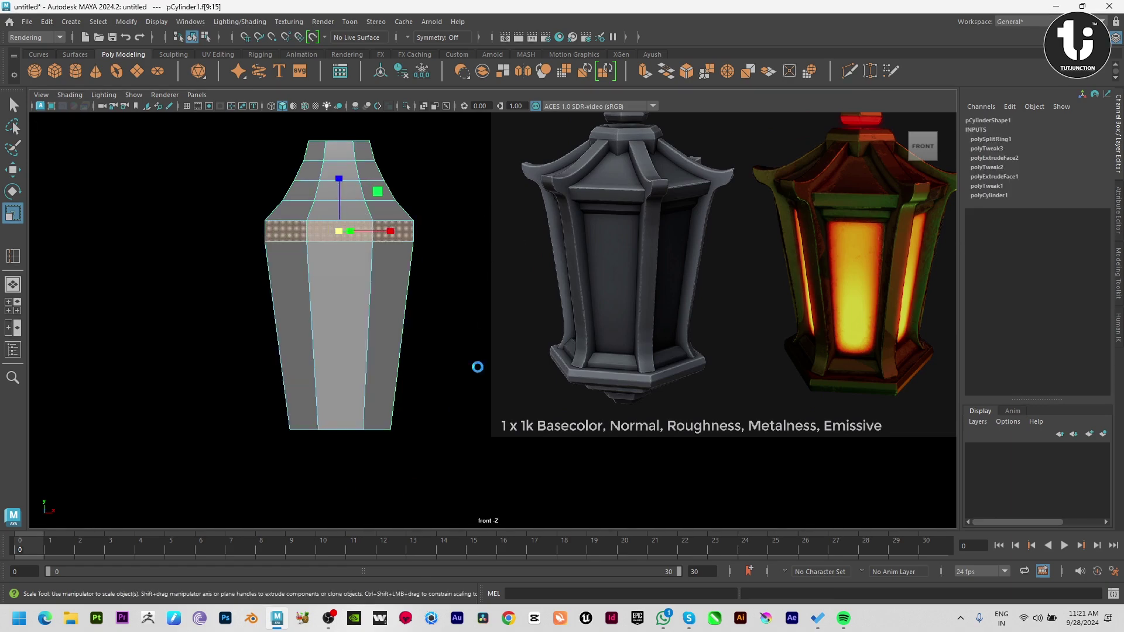
pyautogui.hotkey('ctrl', 'e')
# Step: Push the extruded shoulder faces outward into a ledge, Local Translate Z 0.248
pyautogui.press('space')
pyautogui.press('space')
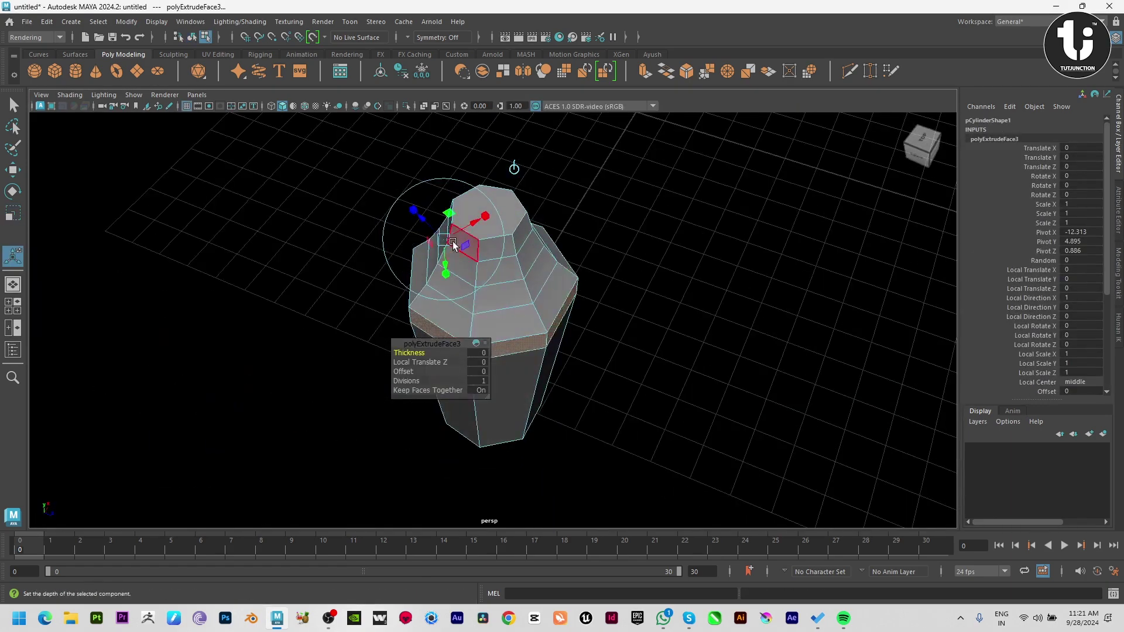
pyautogui.moveTo(428, 225); pyautogui.dragTo(428, 306)
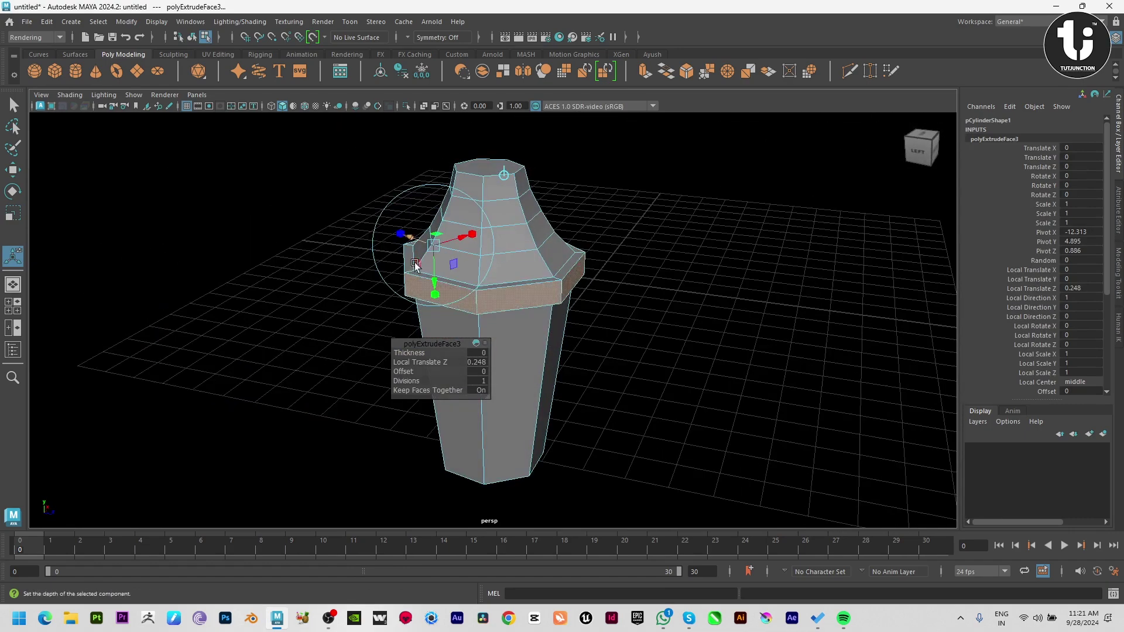
pyautogui.press('space')
pyautogui.press('space')
pyautogui.scroll(3, 457, 364)
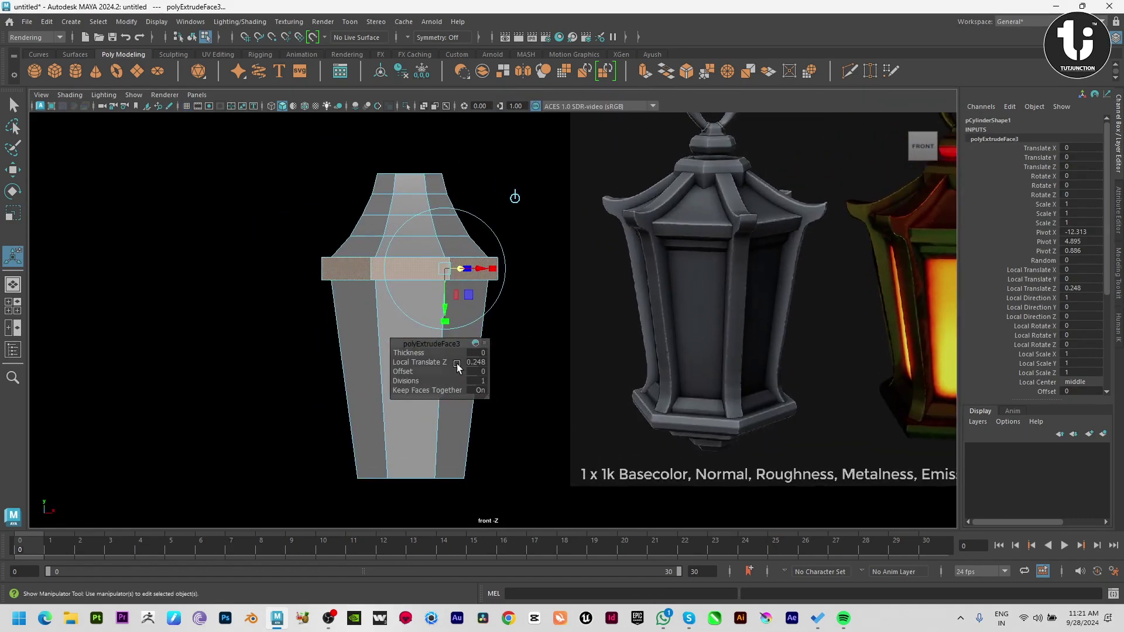
pyautogui.scroll(2, 457, 363)
pyautogui.keyDown('alt'); pyautogui.moveTo(484, 339); pyautogui.dragTo(497, 309, button='middle'); pyautogui.keyUp('alt')
pyautogui.press('r')
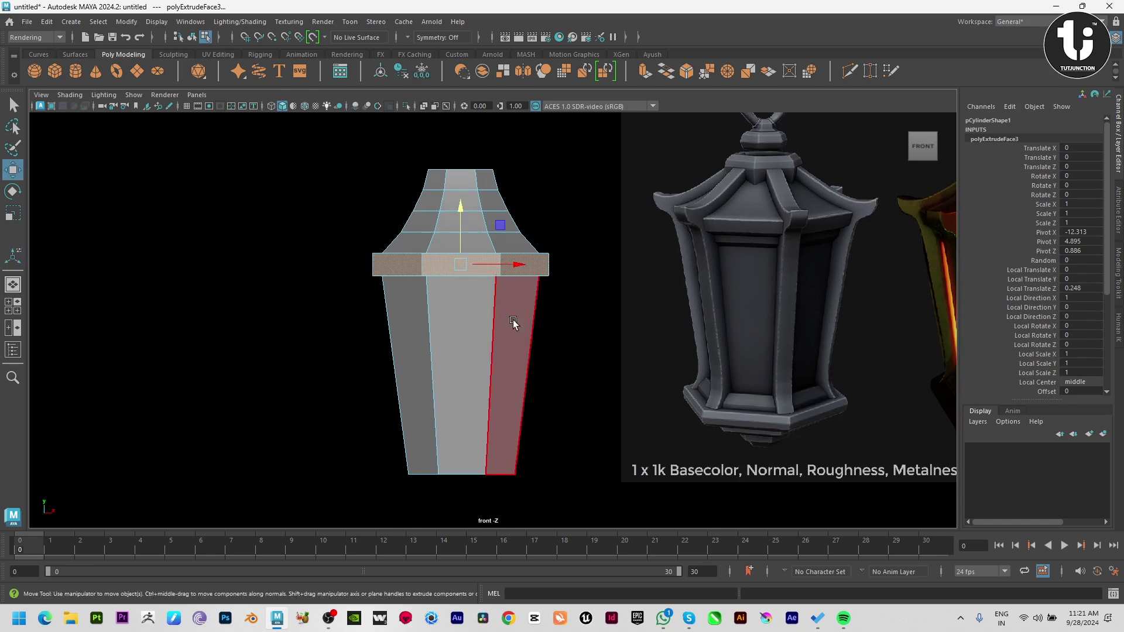
pyautogui.press('w')
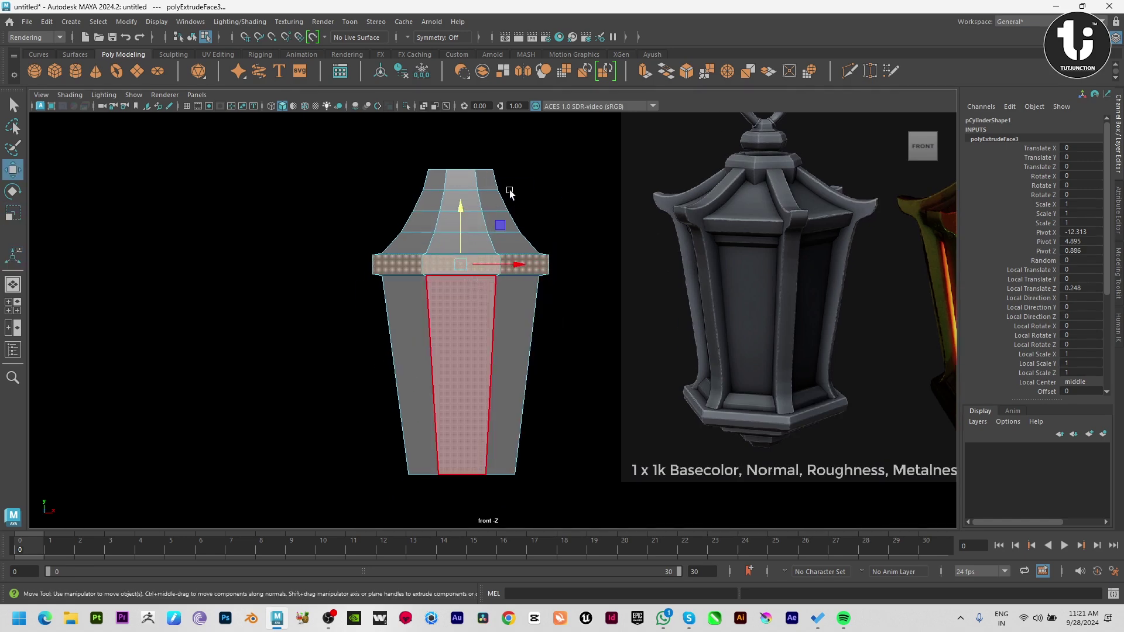
# Step: Bevel the edge loop around the ledge, narrowing the fraction to 0.188
pyautogui.press('space')
pyautogui.press('space')
pyautogui.click(491, 281)
pyautogui.moveTo(492, 292)
pyautogui.keyDown('alt'); pyautogui.mouseDown()
pyautogui.moveTo(452, 309)
pyautogui.moveTo(457, 265)
pyautogui.moveTo(473, 319)
pyautogui.mouseUp(); pyautogui.keyUp('alt')
pyautogui.doubleClick(448, 244)
pyautogui.keyDown('shift'); pyautogui.moveTo(500, 258); pyautogui.dragTo(480, 398, button='right'); pyautogui.keyUp('shift')
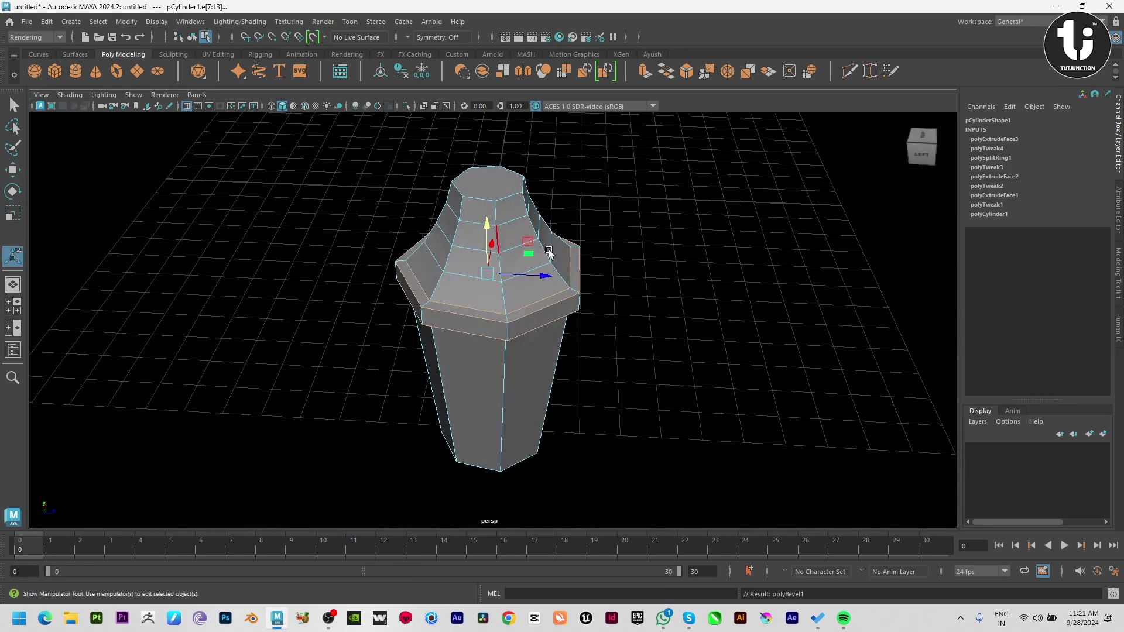
pyautogui.moveTo(649, 349)
pyautogui.mouseDown()
pyautogui.moveTo(517, 352)
pyautogui.moveTo(510, 329)
pyautogui.mouseUp()
pyautogui.press('F8')
# Step: Preview the lantern smoothed, then turn it off and reselect the body in the front view
pyautogui.press('w')
pyautogui.press('3')
pyautogui.click(609, 310)
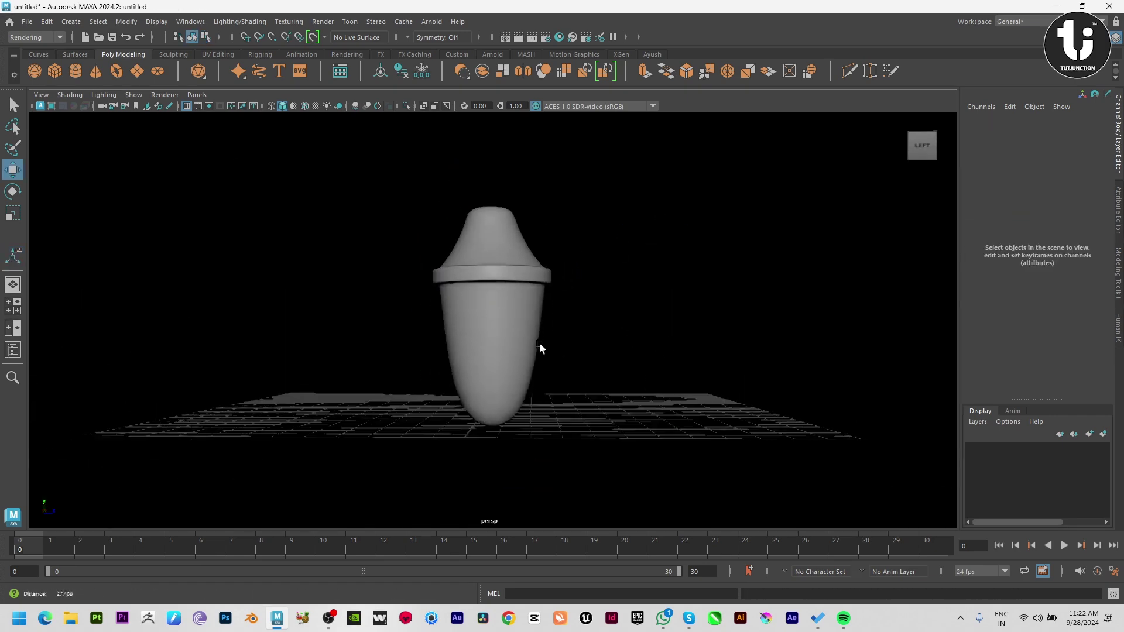
pyautogui.click(505, 329)
pyautogui.press('1')
pyautogui.press('space')
pyautogui.press('space')
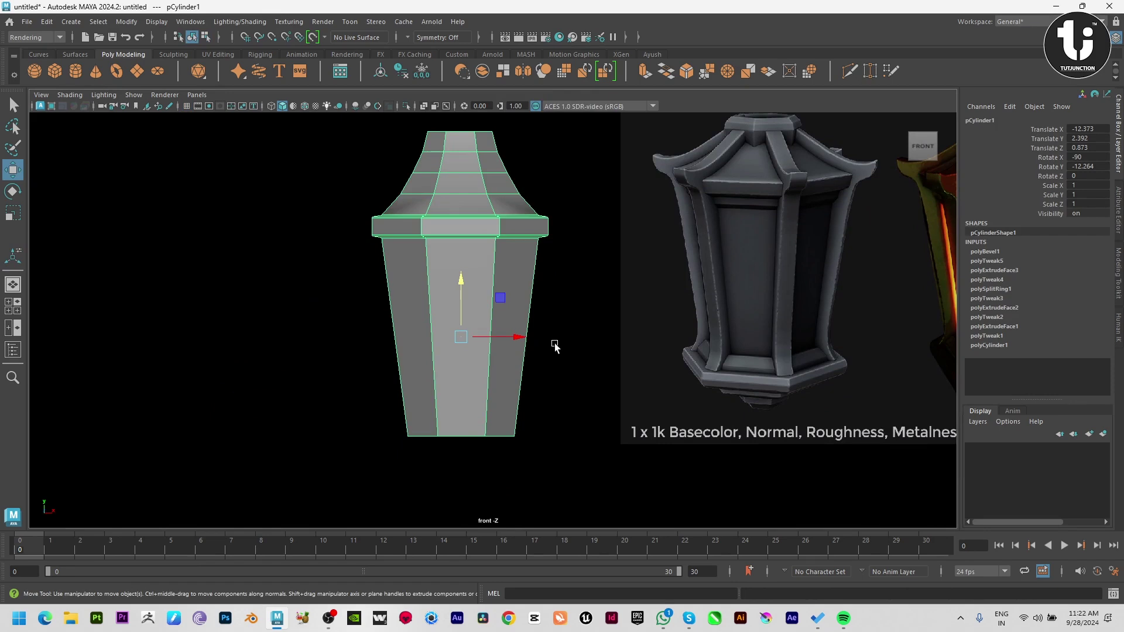
pyautogui.keyDown('alt'); pyautogui.moveTo(506, 318); pyautogui.dragTo(497, 297); pyautogui.keyUp('alt')
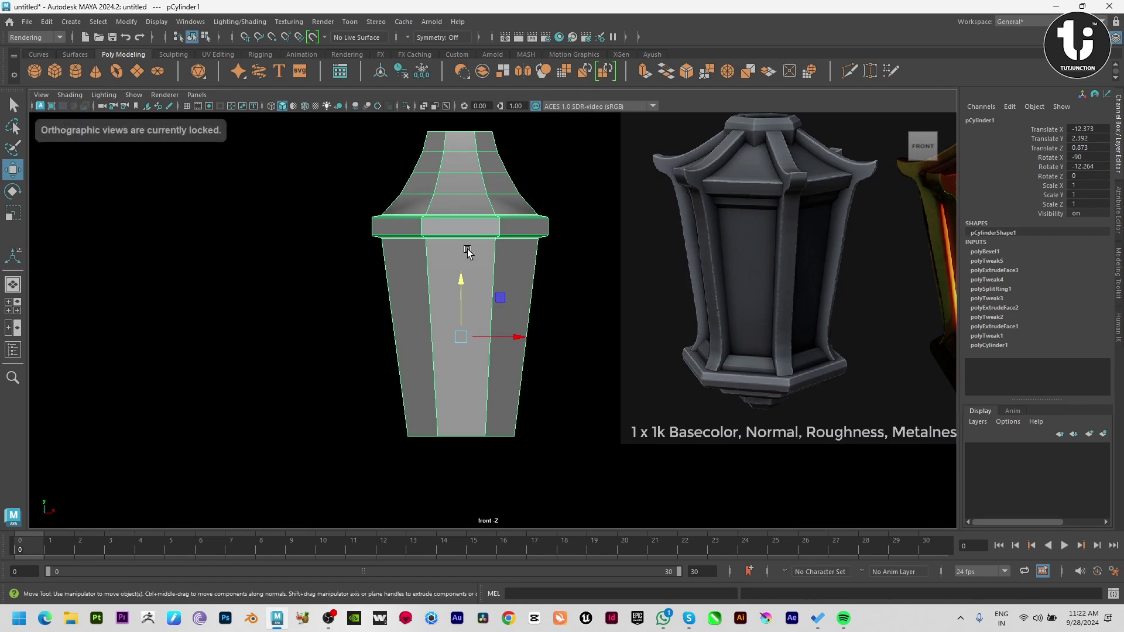
# Step: Insert an edge loop just below the ledge and extrude that new face band
pyautogui.keyDown('shift'); pyautogui.moveTo(486, 206); pyautogui.dragTo(436, 263, button='right'); pyautogui.keyUp('shift')
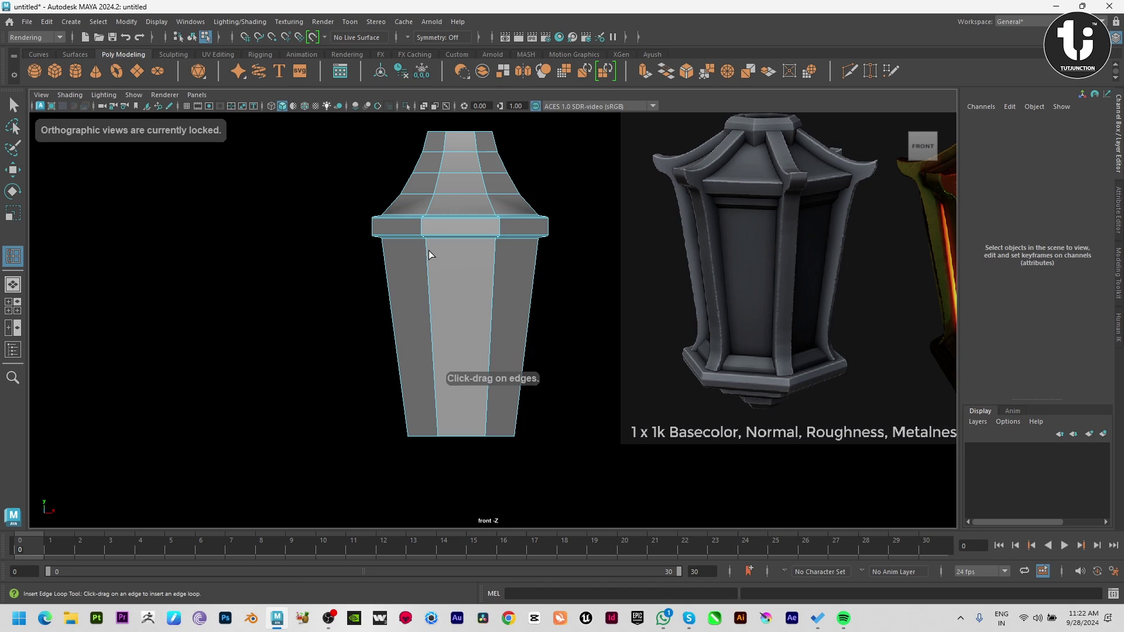
pyautogui.moveTo(429, 255); pyautogui.dragTo(428, 257)
pyautogui.press('w')
pyautogui.press('F11')
pyautogui.doubleClick(439, 248)
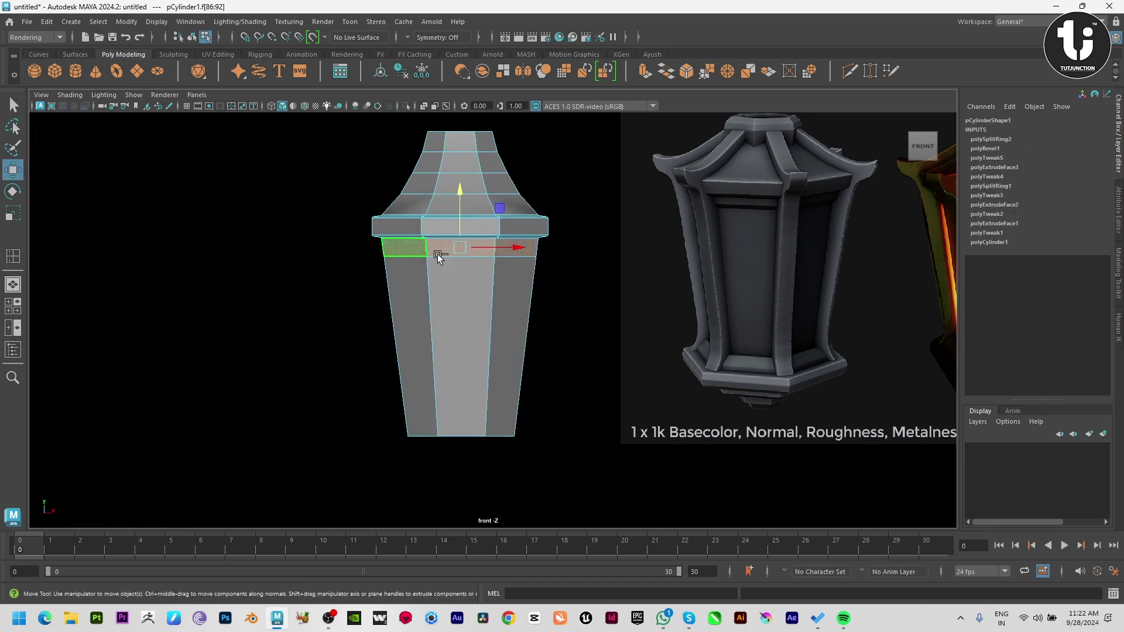
pyautogui.hotkey('ctrl', 'e')
# Step: Push the new faces out into a second ledge and scale it to about 0.878
pyautogui.moveTo(377, 251); pyautogui.dragTo(381, 251)
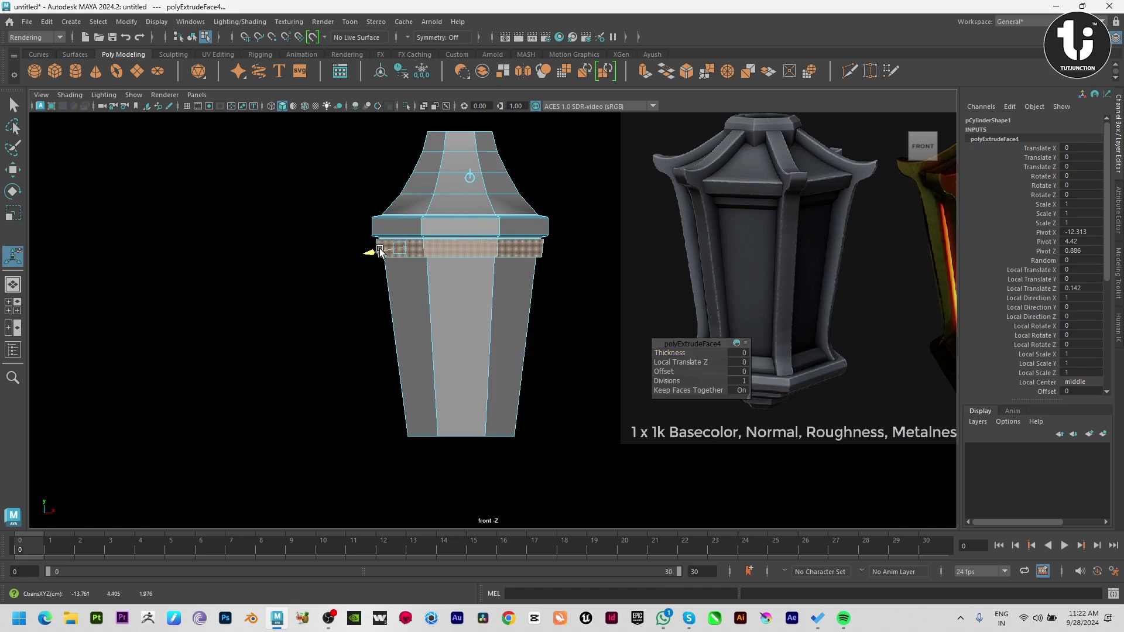
pyautogui.press('r')
pyautogui.moveTo(465, 193); pyautogui.dragTo(457, 203)
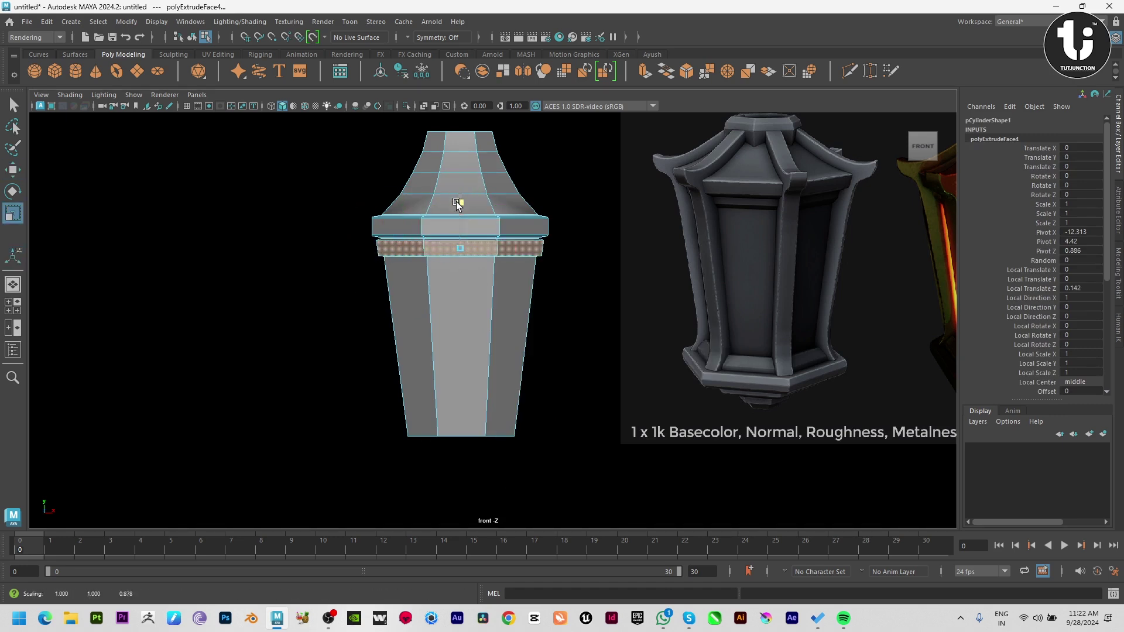
pyautogui.press('w')
# Step: Select the edge loop lying between the two ledges in edge mode
pyautogui.press('F10')
pyautogui.scroll(3, 458, 202)
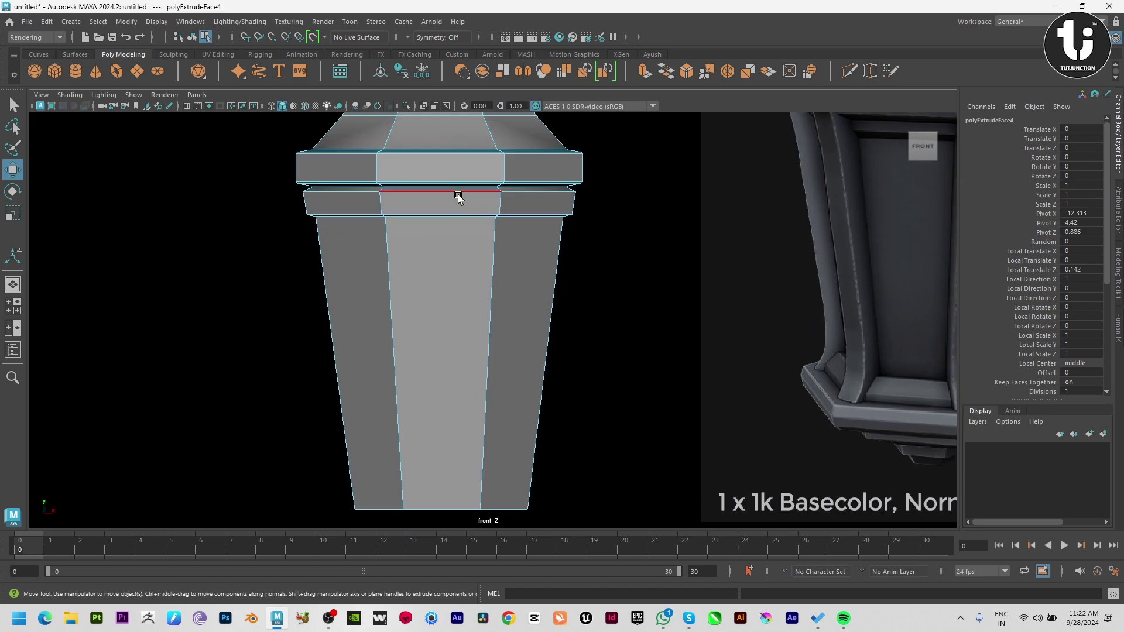
pyautogui.doubleClick(458, 198)
pyautogui.keyDown('shift'); pyautogui.doubleClick(432, 217); pyautogui.keyUp('shift')
pyautogui.keyDown('alt'); pyautogui.moveTo(432, 221); pyautogui.dragTo(418, 222); pyautogui.keyUp('alt')
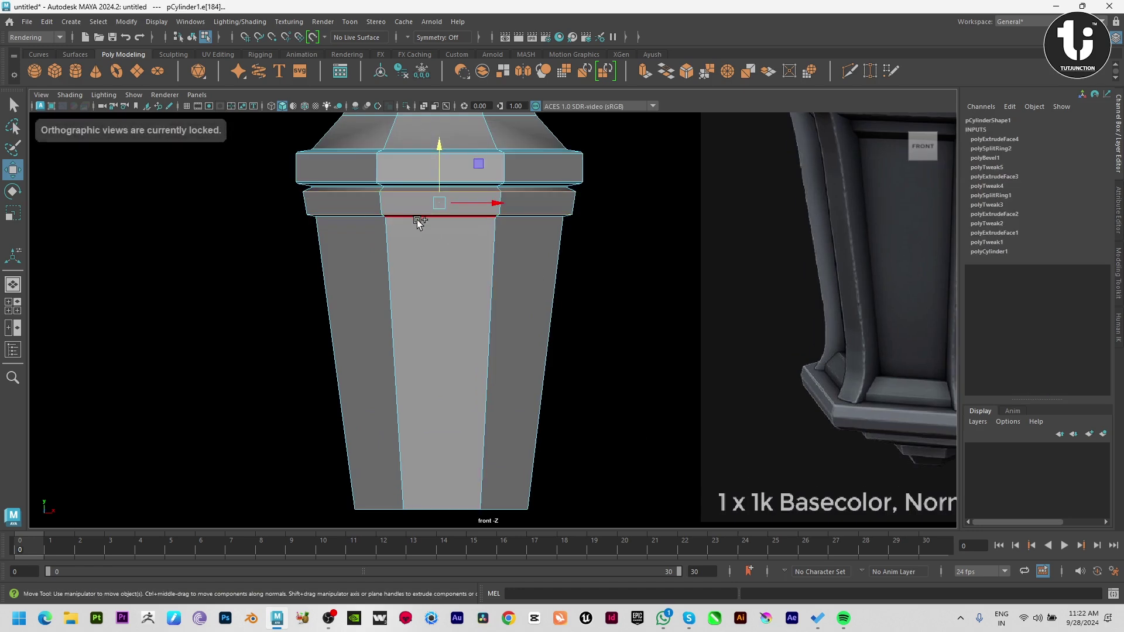
pyautogui.click(400, 200)
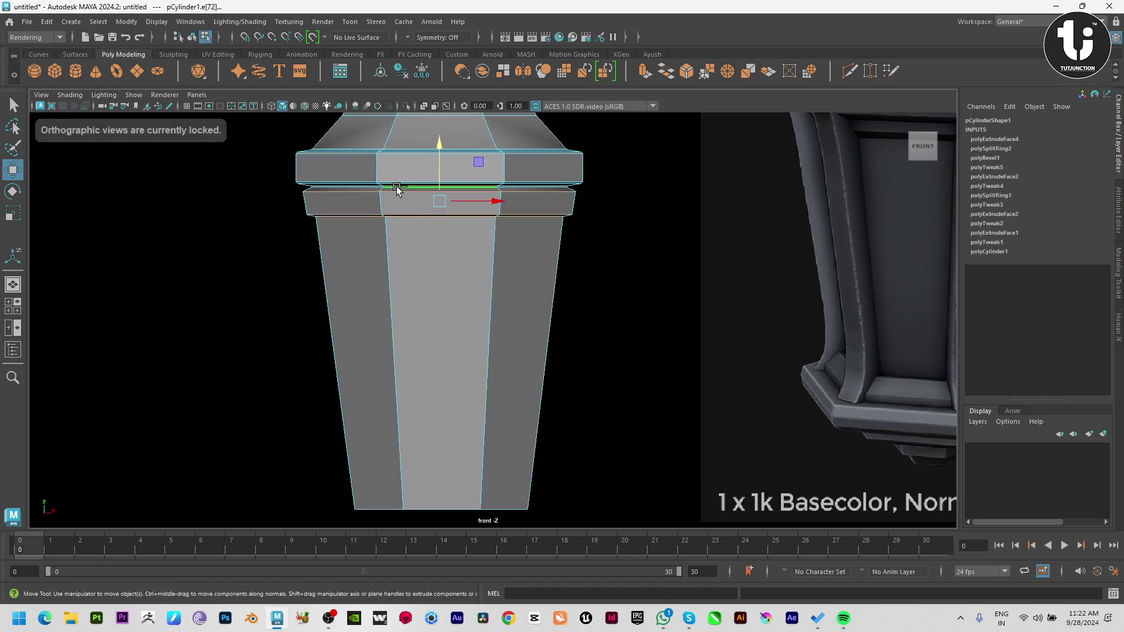
pyautogui.doubleClick(396, 187)
pyautogui.doubleClick(375, 188)
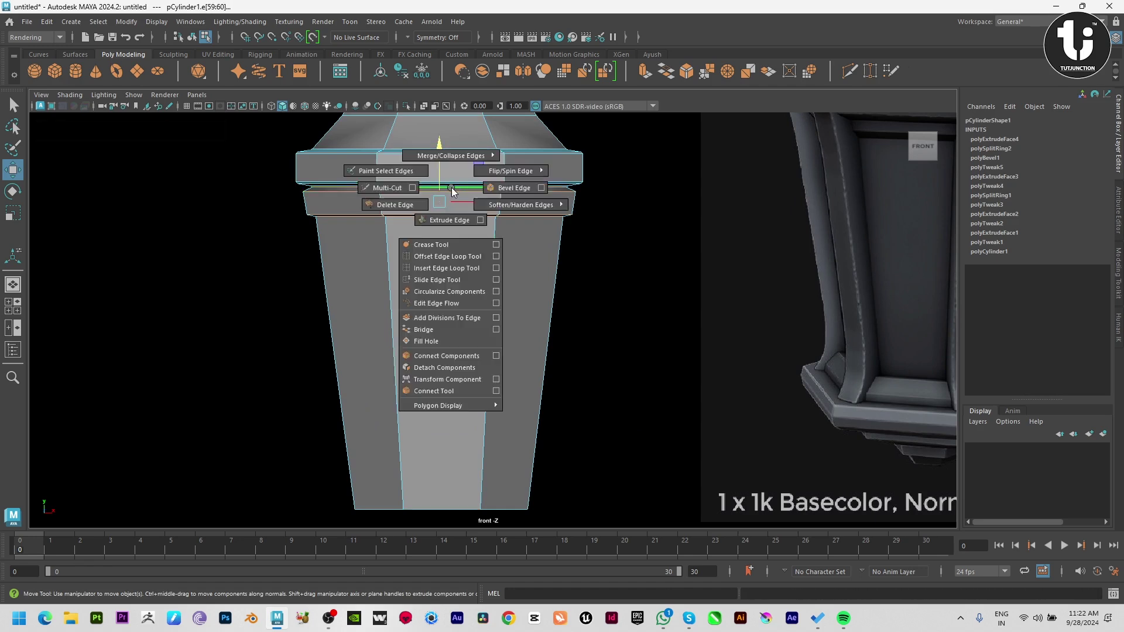
# Step: Bevel the edge loop between the ledges and inspect the result in perspective
pyautogui.keyDown('shift'); pyautogui.moveTo(446, 183); pyautogui.dragTo(377, 201, button='right'); pyautogui.keyUp('shift')
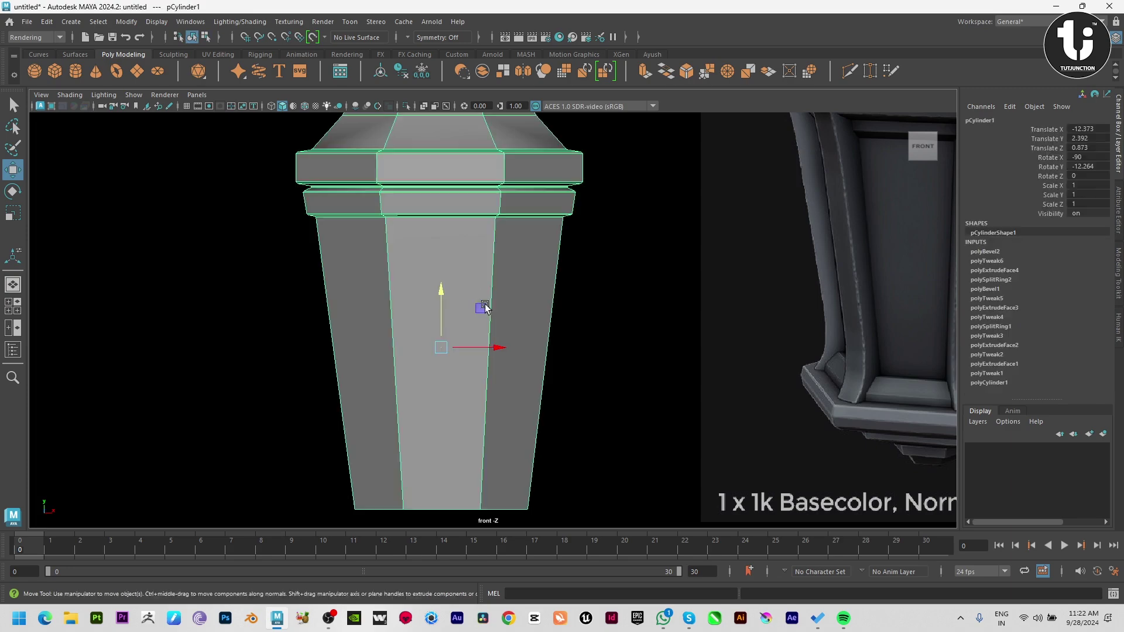
pyautogui.scroll(-3, 565, 293)
pyautogui.press('space')
pyautogui.press('space')
pyautogui.keyDown('alt'); pyautogui.moveTo(737, 224); pyautogui.dragTo(577, 193); pyautogui.keyUp('alt')
pyautogui.click(667, 263)
pyautogui.press('space')
pyautogui.press('space')
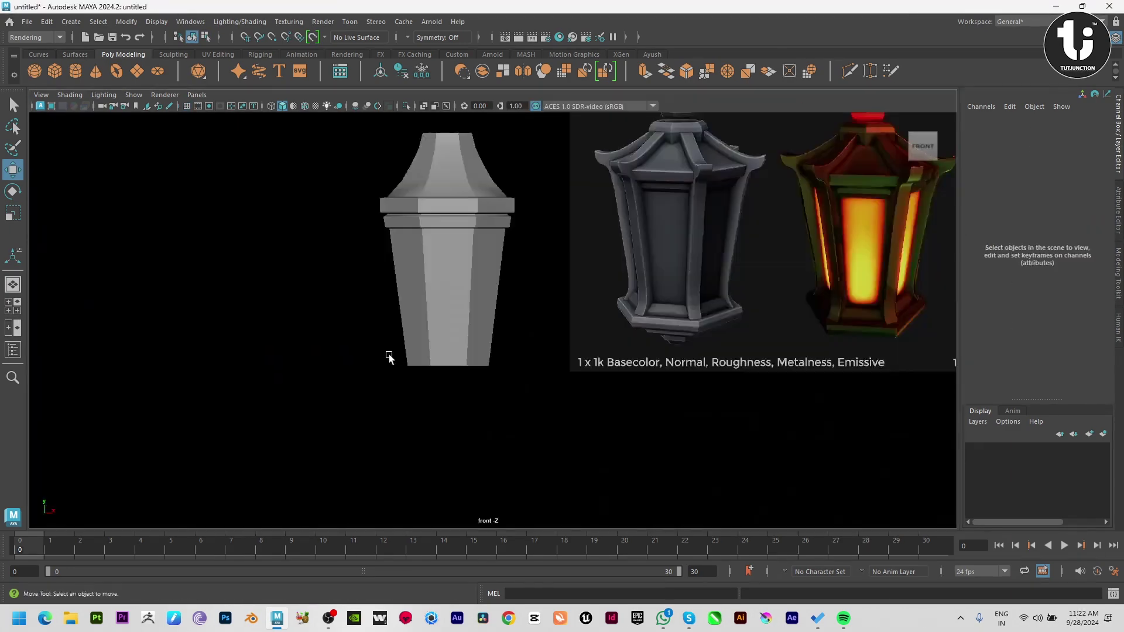
# Step: Reselect the lantern body in the front view and pick two of its vertical edges
pyautogui.click(410, 324)
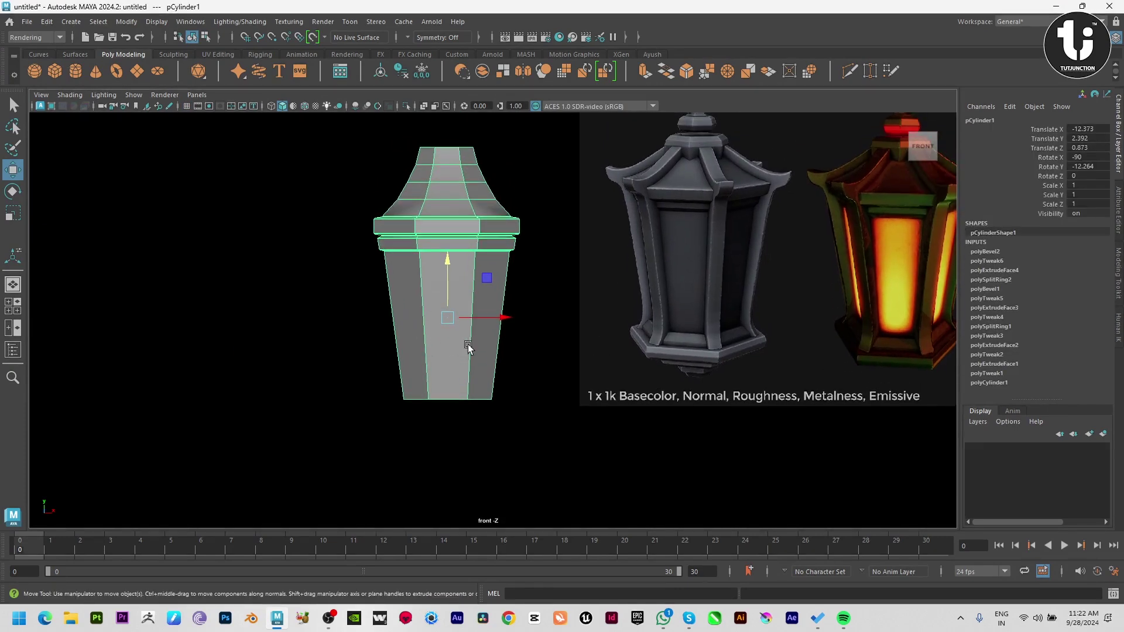
pyautogui.scroll(-1, 473, 327)
pyautogui.keyDown('alt'); pyautogui.moveTo(473, 328); pyautogui.dragTo(466, 346, button='middle'); pyautogui.keyUp('alt')
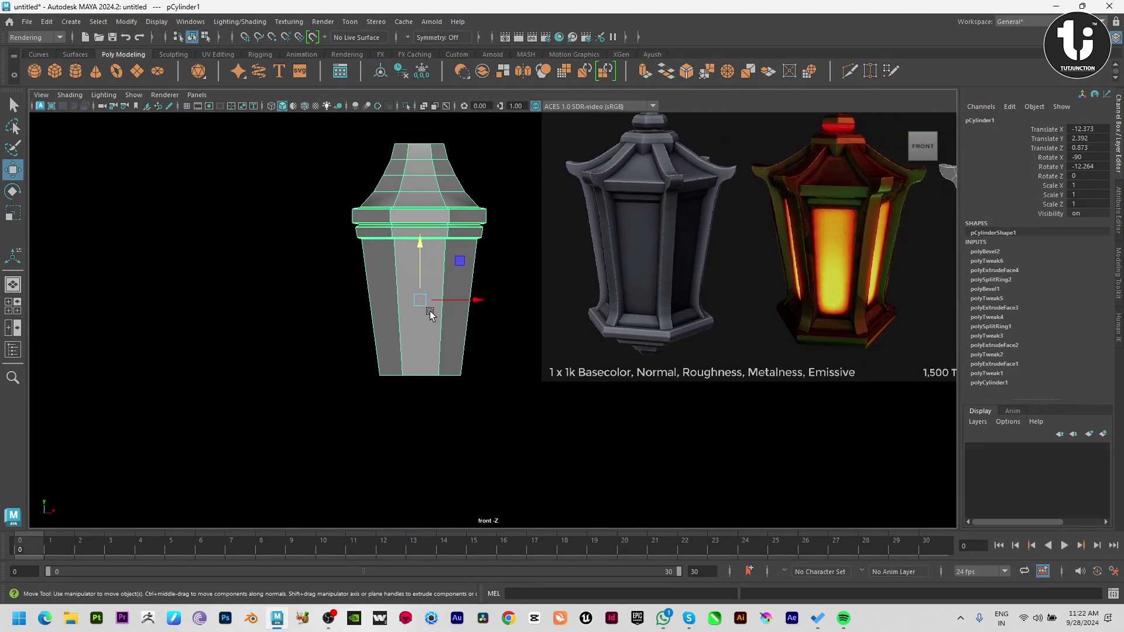
pyautogui.moveTo(430, 315); pyautogui.dragTo(442, 206, button='right')
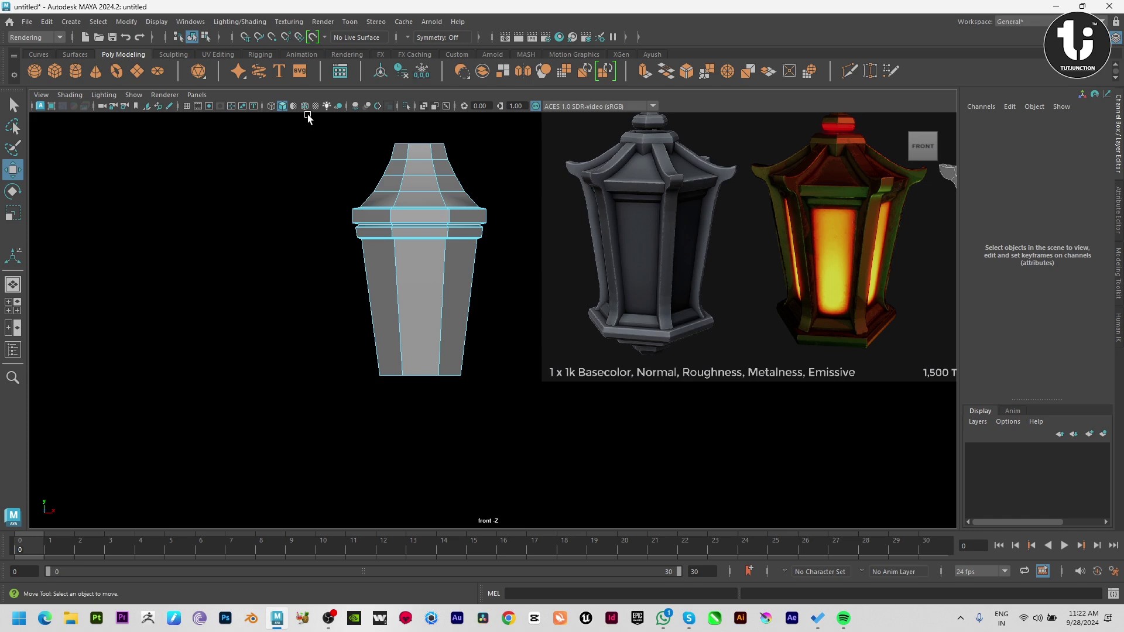
pyautogui.click(393, 293)
pyautogui.keyDown('shift'); pyautogui.click(443, 310); pyautogui.keyUp('shift')
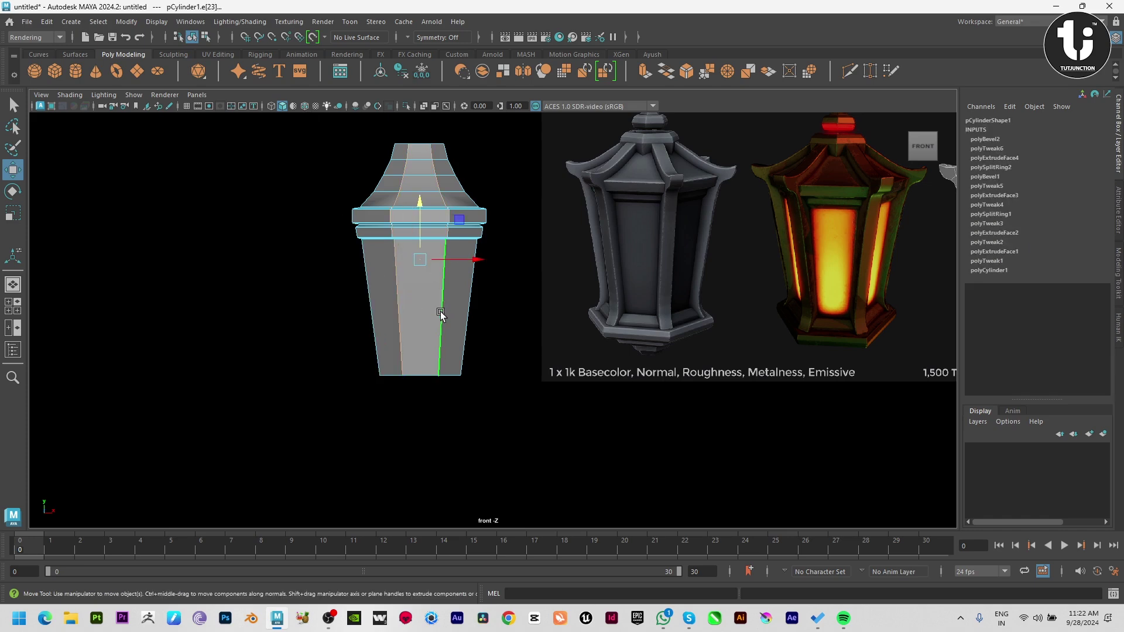
# Step: Select the collar edges and bevel them as polyBevel3 (fraction 0.5, 1 segment)
pyautogui.moveTo(298, 119); pyautogui.dragTo(674, 524)
pyautogui.scroll(2, 382, 292)
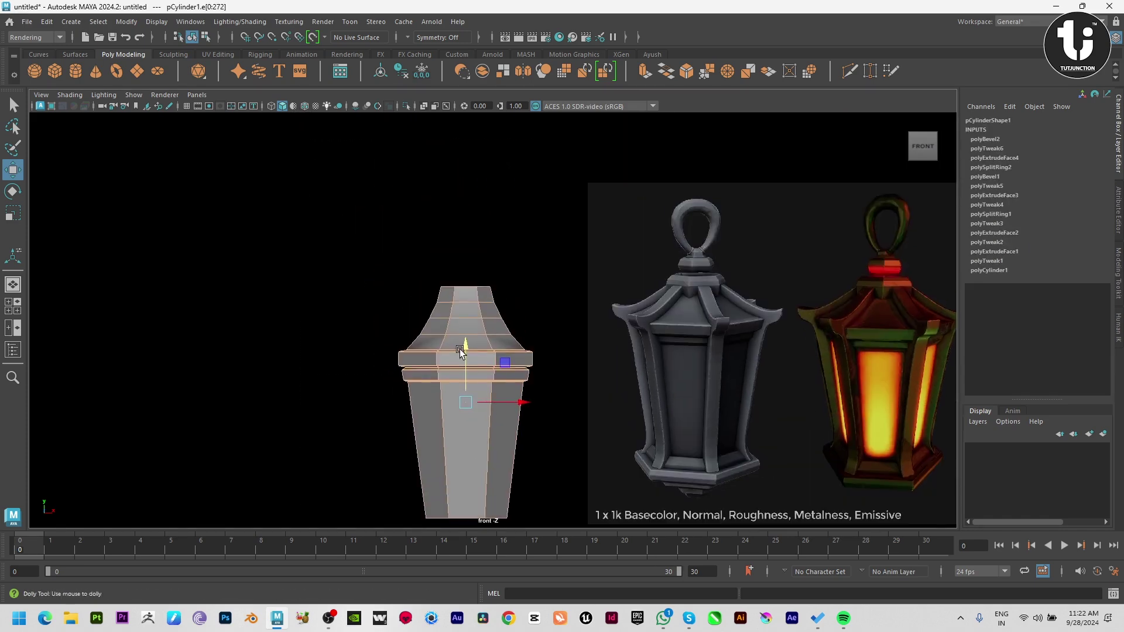
pyautogui.scroll(2, 381, 293)
pyautogui.keyDown('ctrl'); pyautogui.moveTo(256, 193); pyautogui.dragTo(597, 359); pyautogui.keyUp('ctrl')
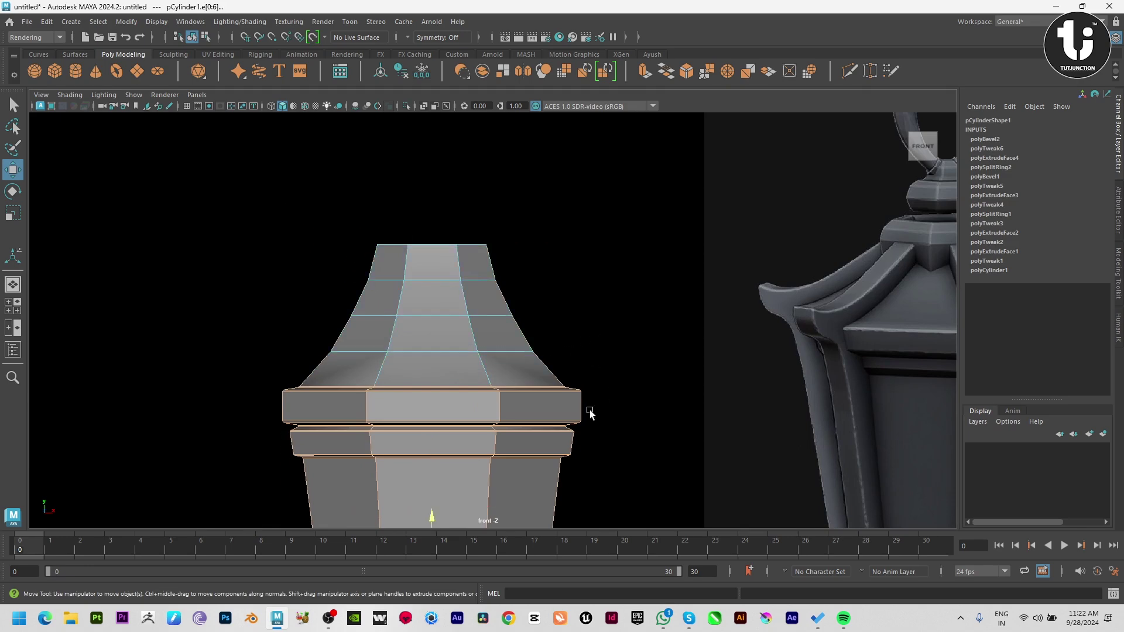
pyautogui.scroll(-5, 463, 293)
pyautogui.keyDown('shift'); pyautogui.moveTo(463, 293); pyautogui.dragTo(515, 291, button='right'); pyautogui.keyUp('shift')
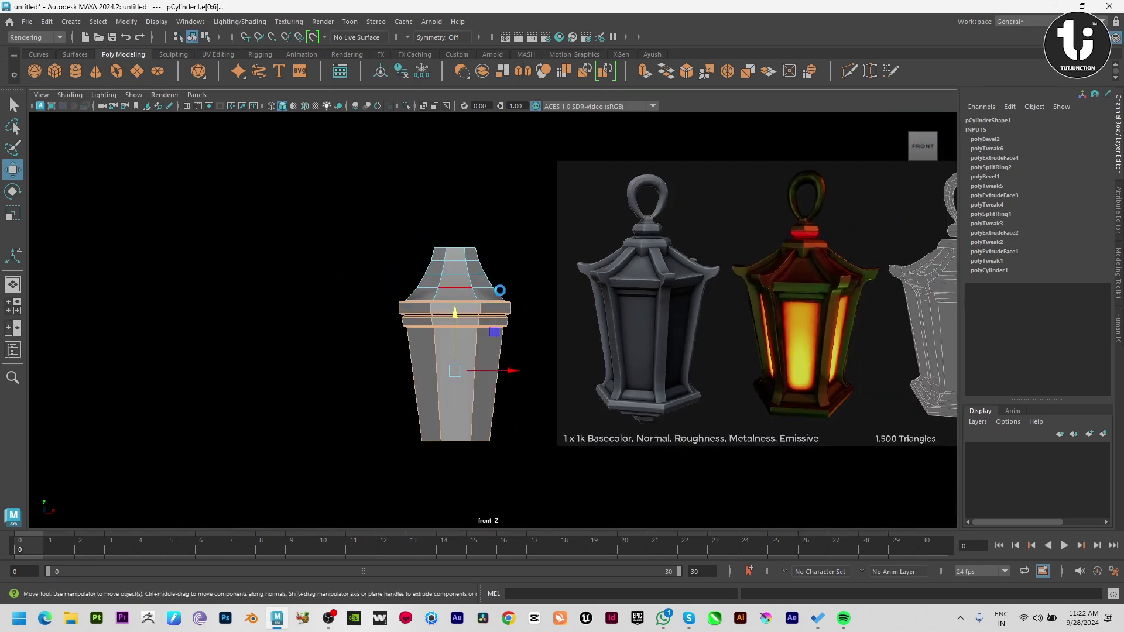
pyautogui.scroll(2, 549, 349)
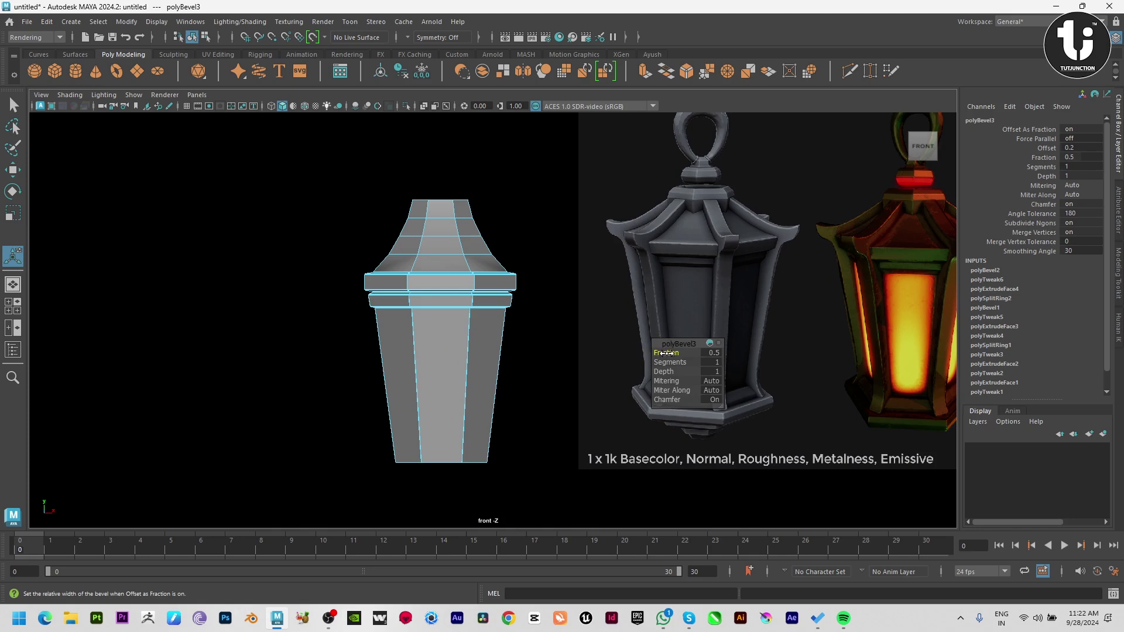
# Step: Try larger polyBevel3 fraction values, entering 5 and then 25
pyautogui.moveTo(666, 353); pyautogui.dragTo(949, 363)
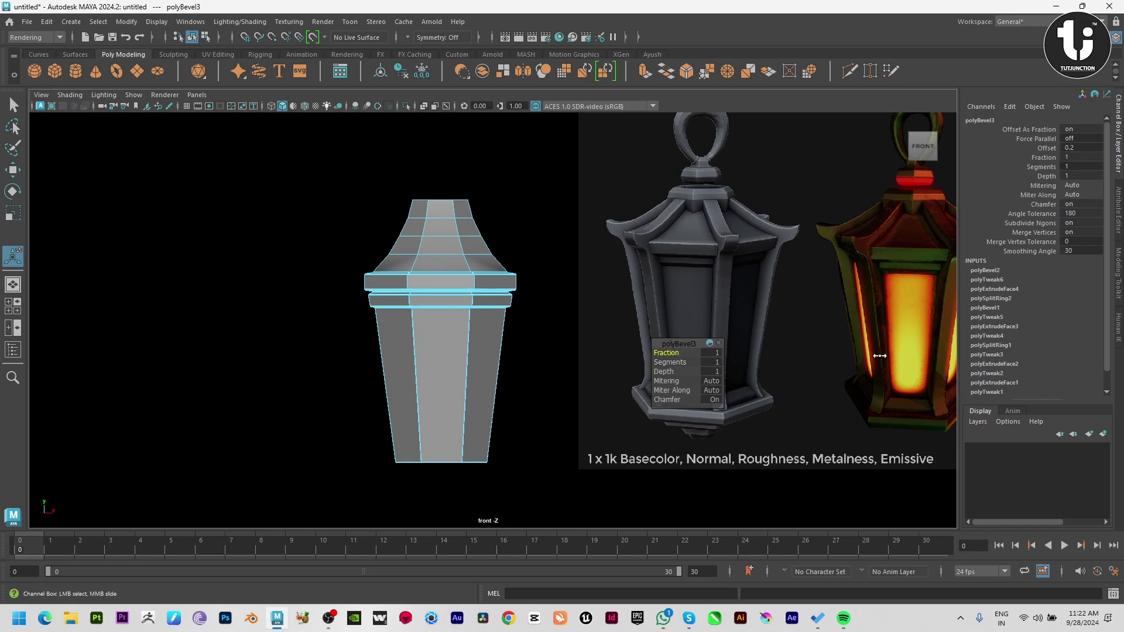
pyautogui.moveTo(207, 368); pyautogui.dragTo(887, 372)
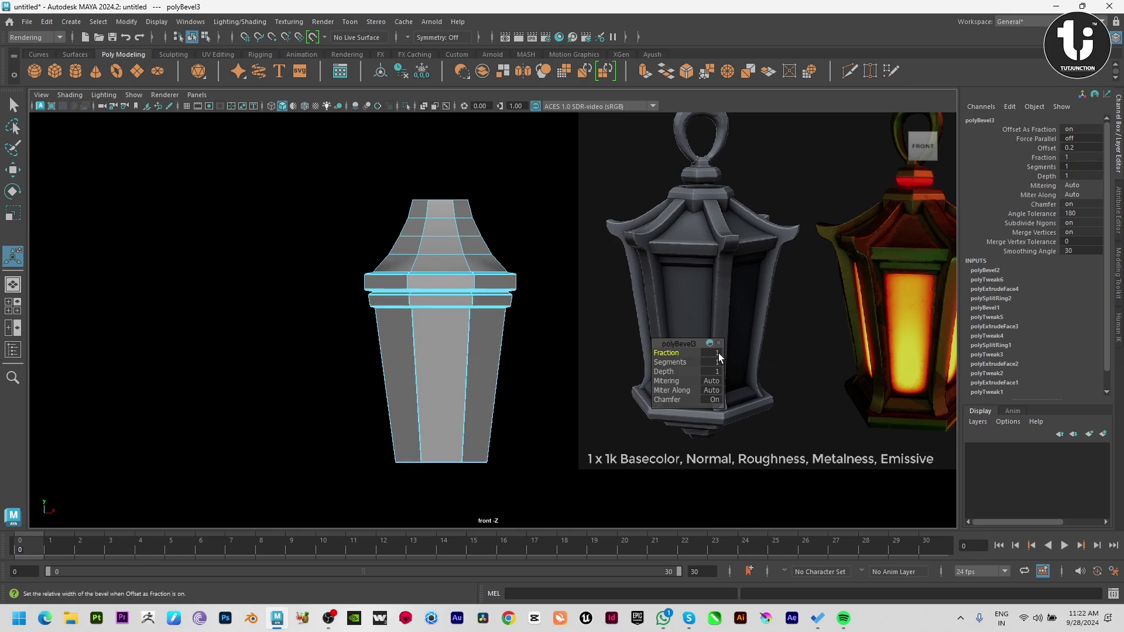
pyautogui.write('5')
pyautogui.press('Return')
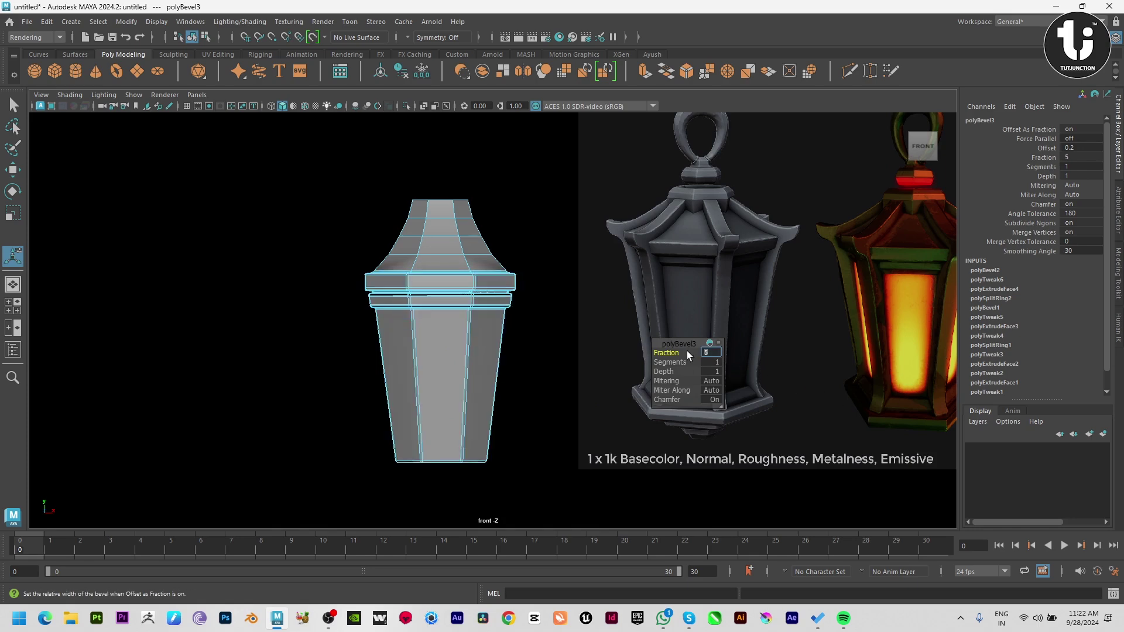
pyautogui.write('25')
pyautogui.press('Return')
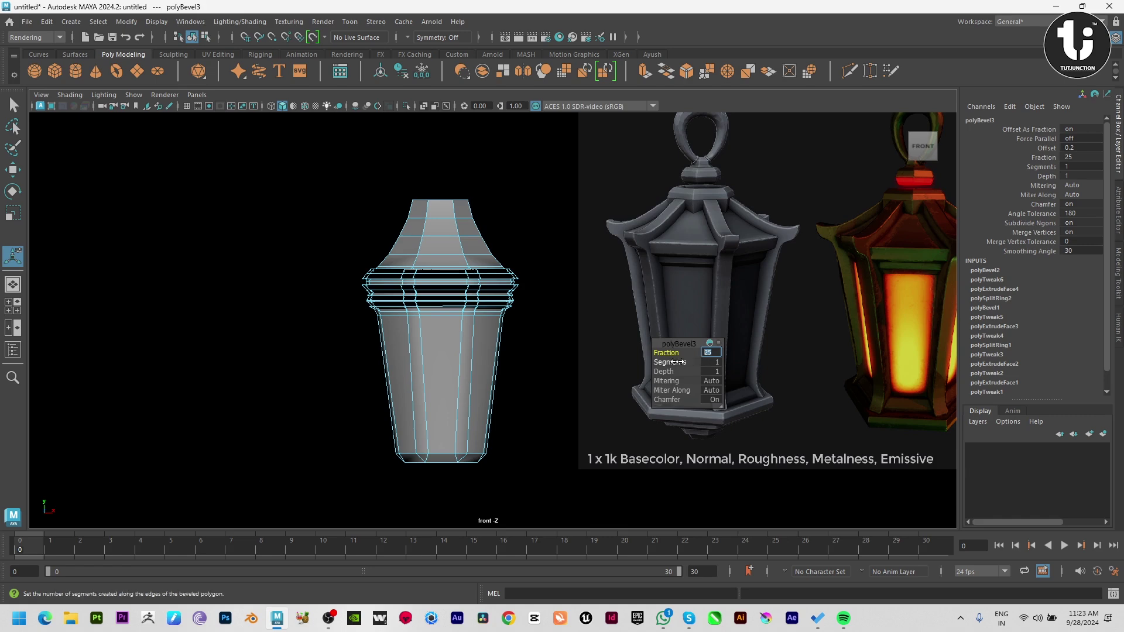
# Step: Undo the collar bevel, return to object mode and frame the body larger
pyautogui.hotkey('ctrl', 'z')
pyautogui.hotkey('shift', 'z')
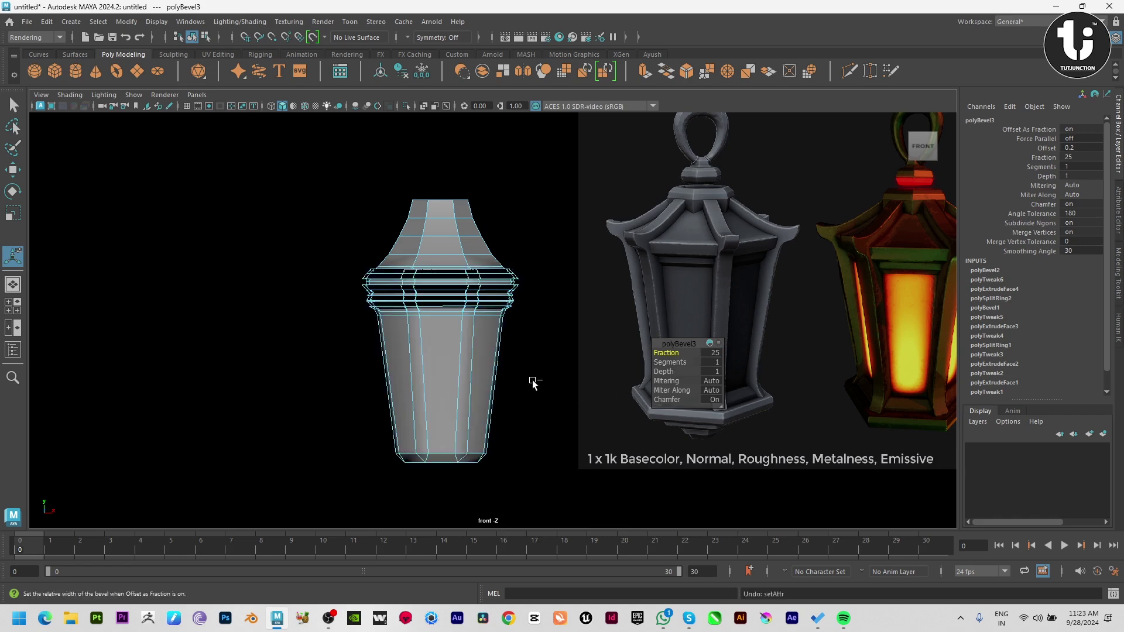
pyautogui.hotkey('ctrl', 'z')
pyautogui.hotkey('ctrl', 'z')
pyautogui.hotkey('ctrl', 'z')
pyautogui.press('w')
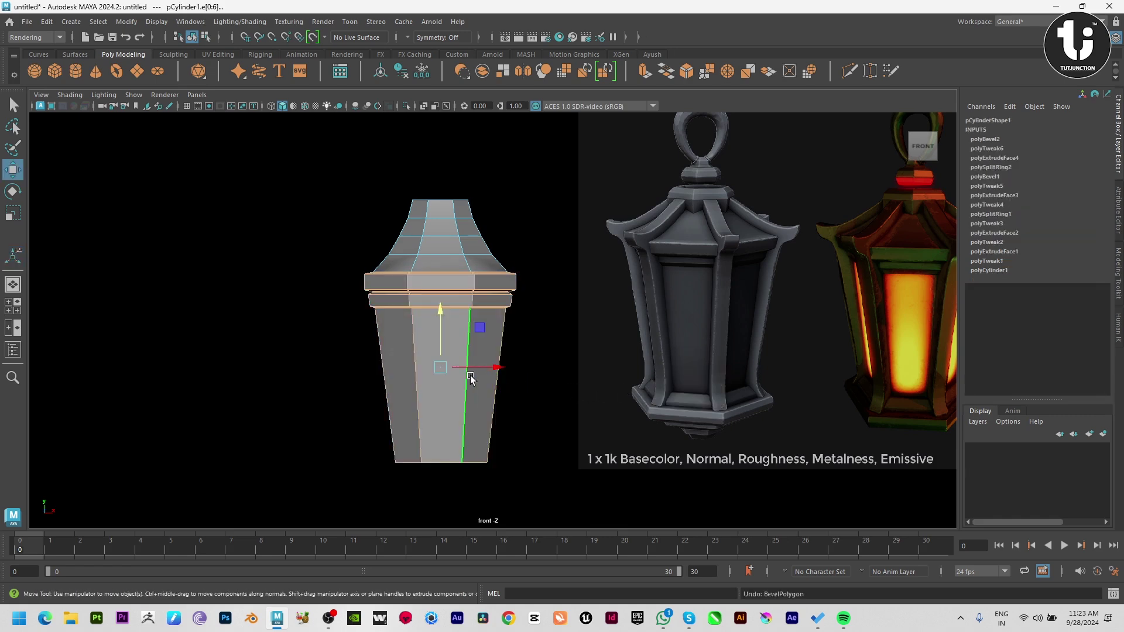
pyautogui.moveTo(451, 384); pyautogui.dragTo(560, 327, button='right')
pyautogui.click(530, 414)
pyautogui.keyDown('alt'); pyautogui.moveTo(529, 413); pyautogui.dragTo(549, 389, button='middle'); pyautogui.keyUp('alt')
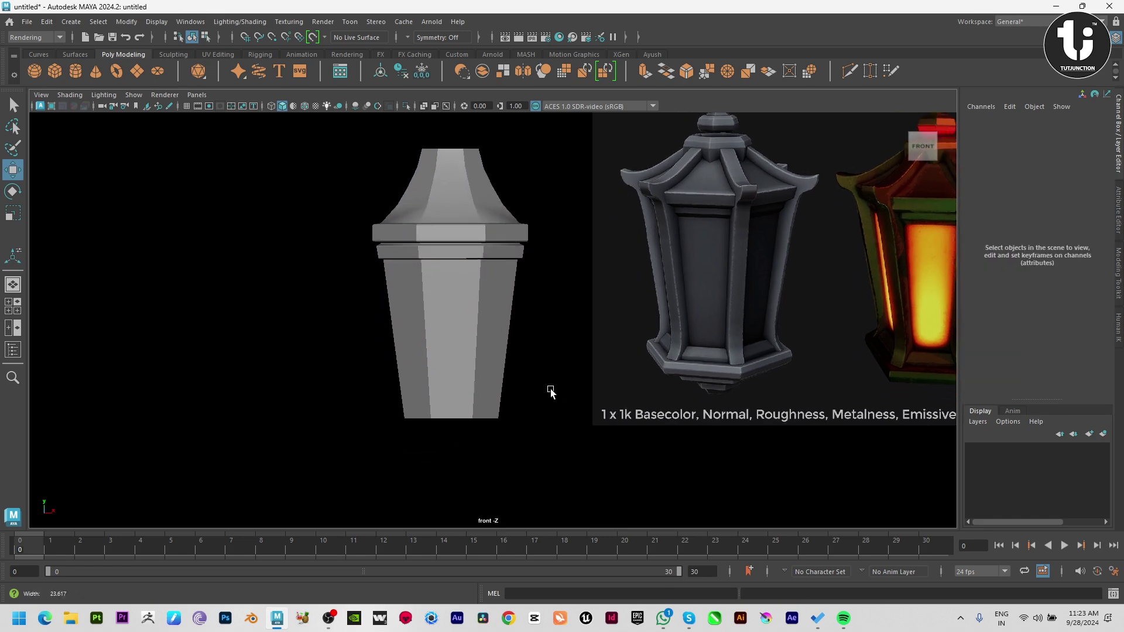
# Step: Insert an edge loop near the base of the lantern body
pyautogui.click(456, 330)
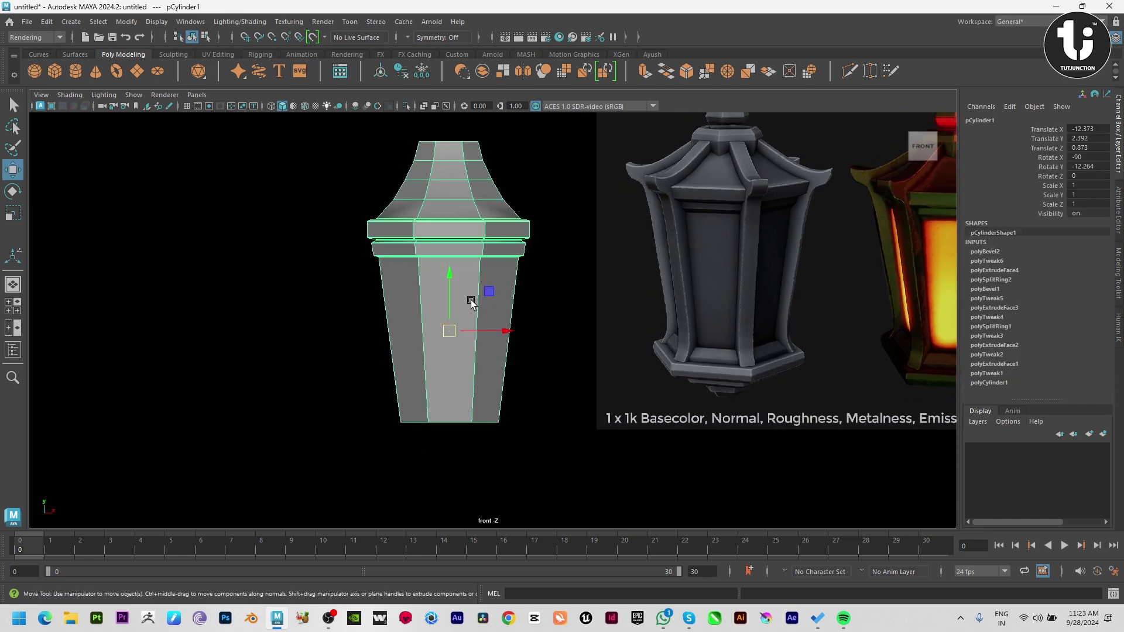
pyautogui.keyDown('shift'); pyautogui.moveTo(455, 343); pyautogui.dragTo(419, 284, button='right'); pyautogui.keyUp('shift')
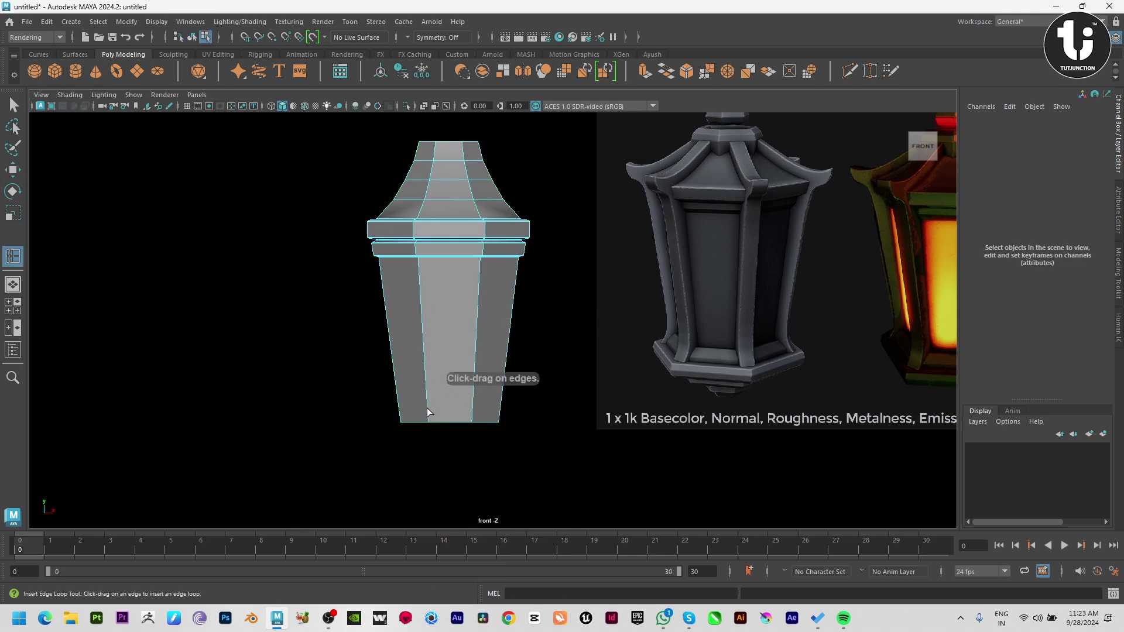
pyautogui.click(427, 412)
pyautogui.press('w')
# Step: Extrude the two bottom faces below the new edge loop
pyautogui.press('F11')
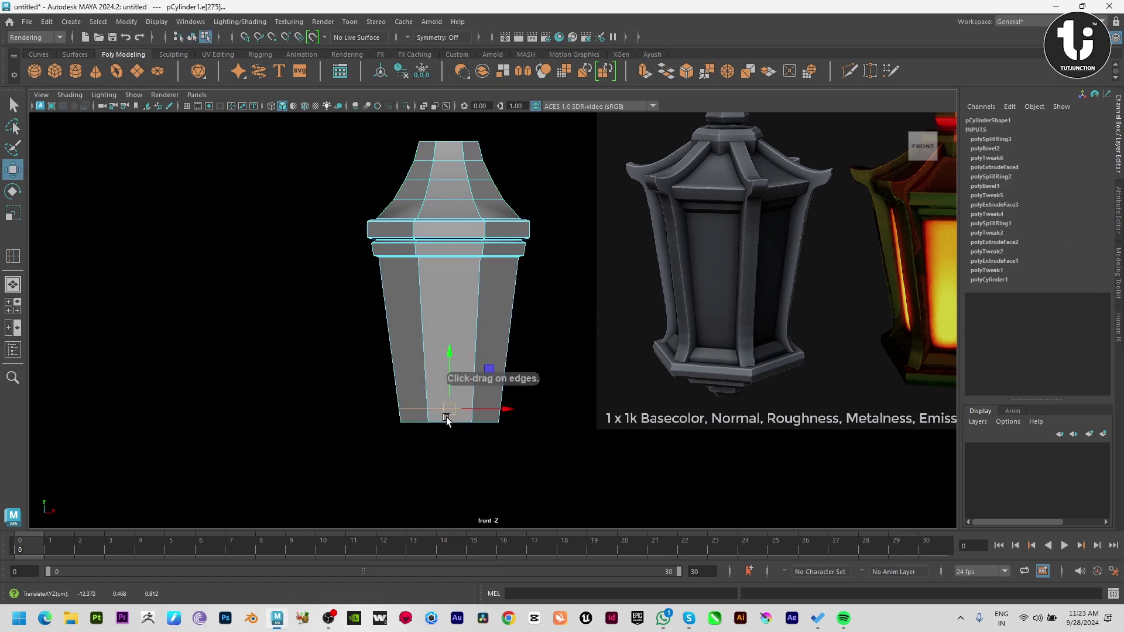
pyautogui.click(434, 416)
pyautogui.keyDown('shift'); pyautogui.click(416, 417); pyautogui.keyUp('shift')
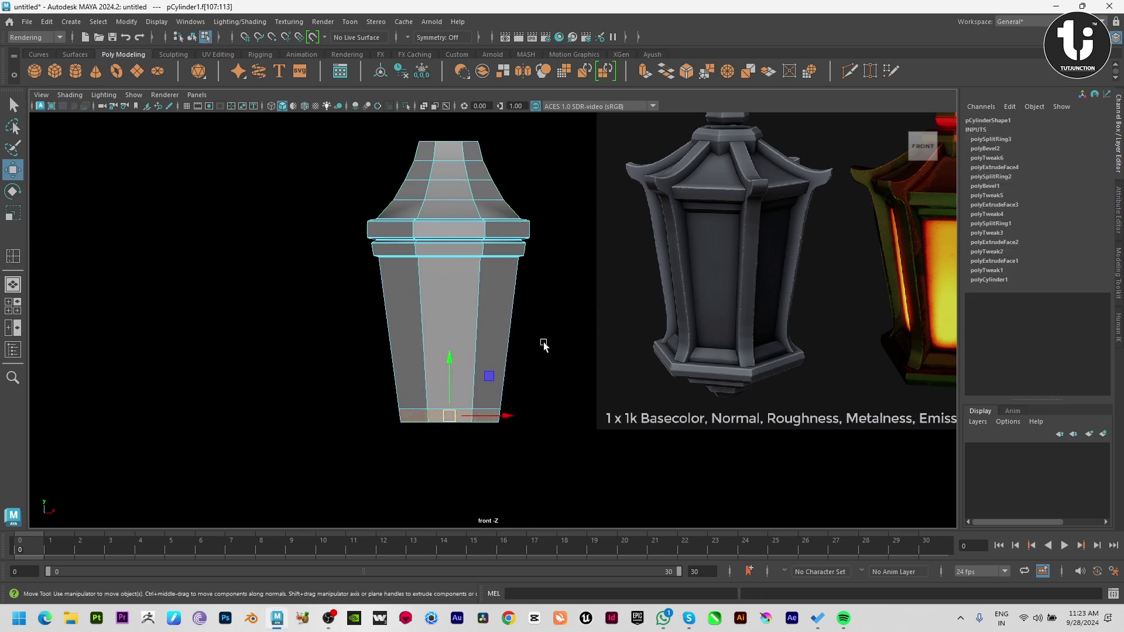
pyautogui.hotkey('ctrl', 'e')
# Step: Push the extruded bottom faces outward to Local Translate Z 0.313
pyautogui.press('space')
pyautogui.press('space')
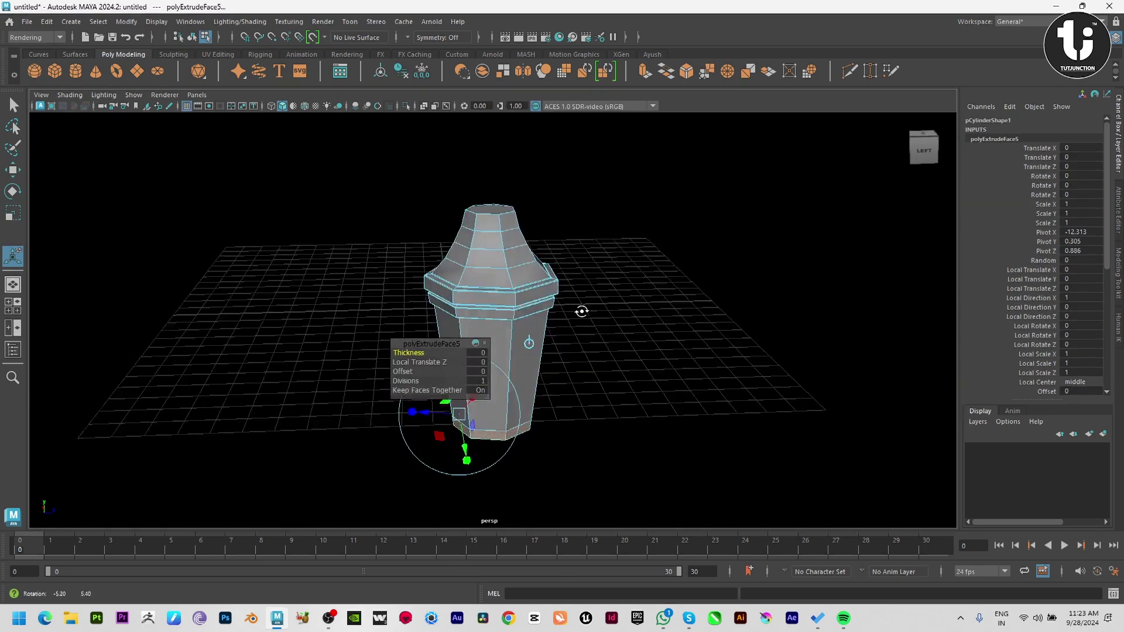
pyautogui.moveTo(434, 420); pyautogui.dragTo(420, 412)
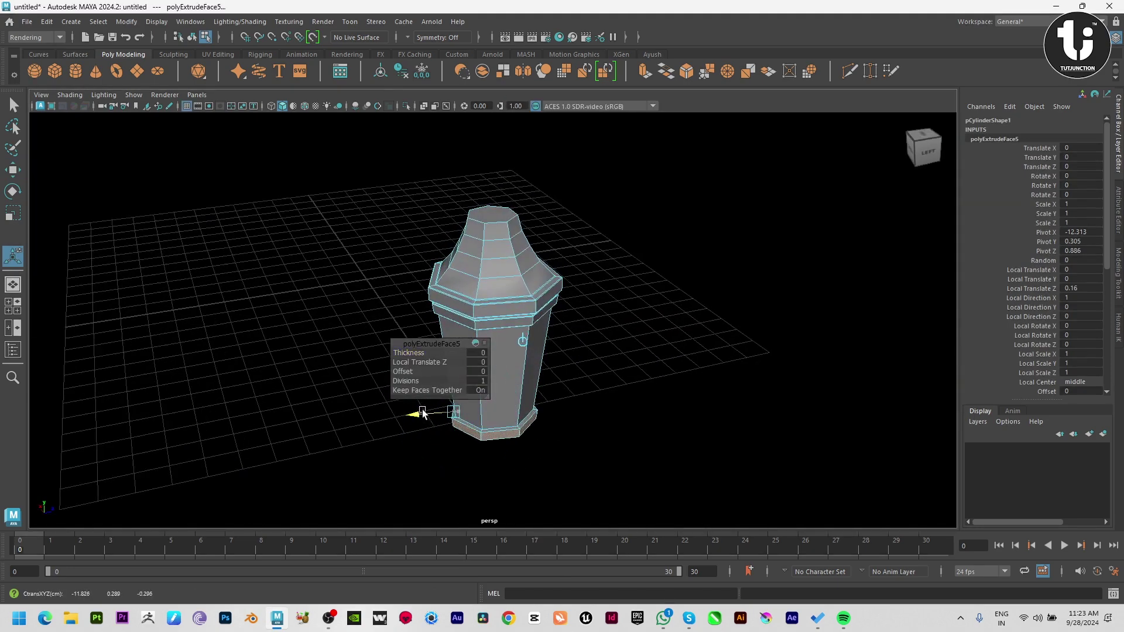
pyautogui.press('space')
pyautogui.press('space')
# Step: Bevel the bottom edge of the base band in the front view
pyautogui.press('w')
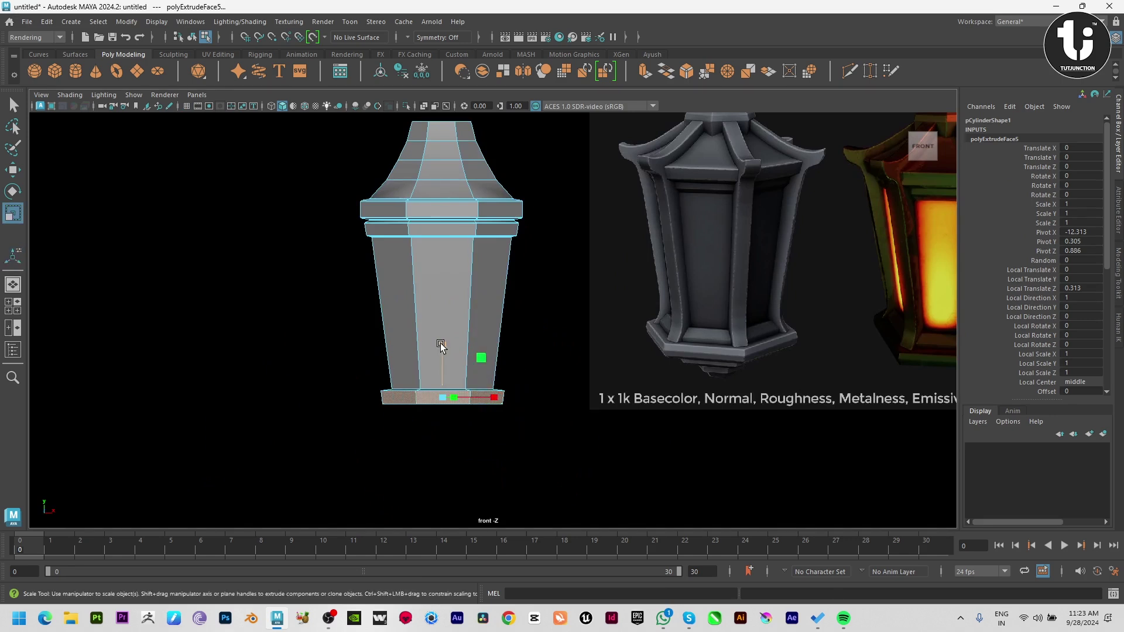
pyautogui.click(444, 389)
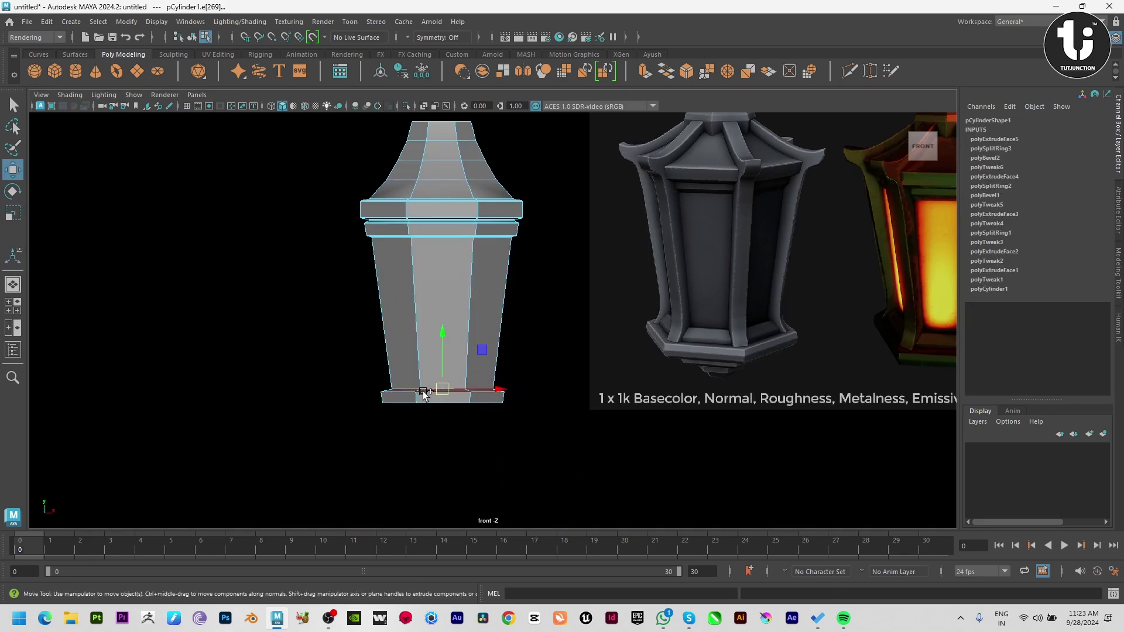
pyautogui.keyDown('shift'); pyautogui.click(404, 404); pyautogui.keyUp('shift')
pyautogui.keyDown('shift'); pyautogui.moveTo(616, 322); pyautogui.dragTo(662, 327, button='right'); pyautogui.keyUp('shift')
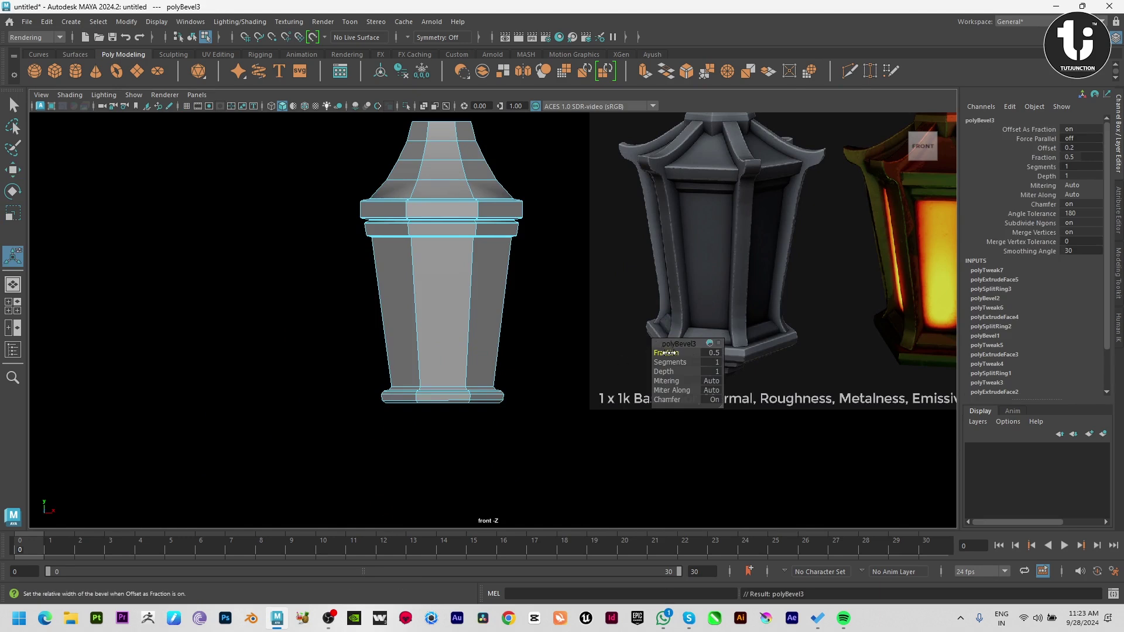
# Step: Set the base bevel fraction to about 0.206 and preview it smoothed
pyautogui.moveTo(667, 353); pyautogui.dragTo(412, 378)
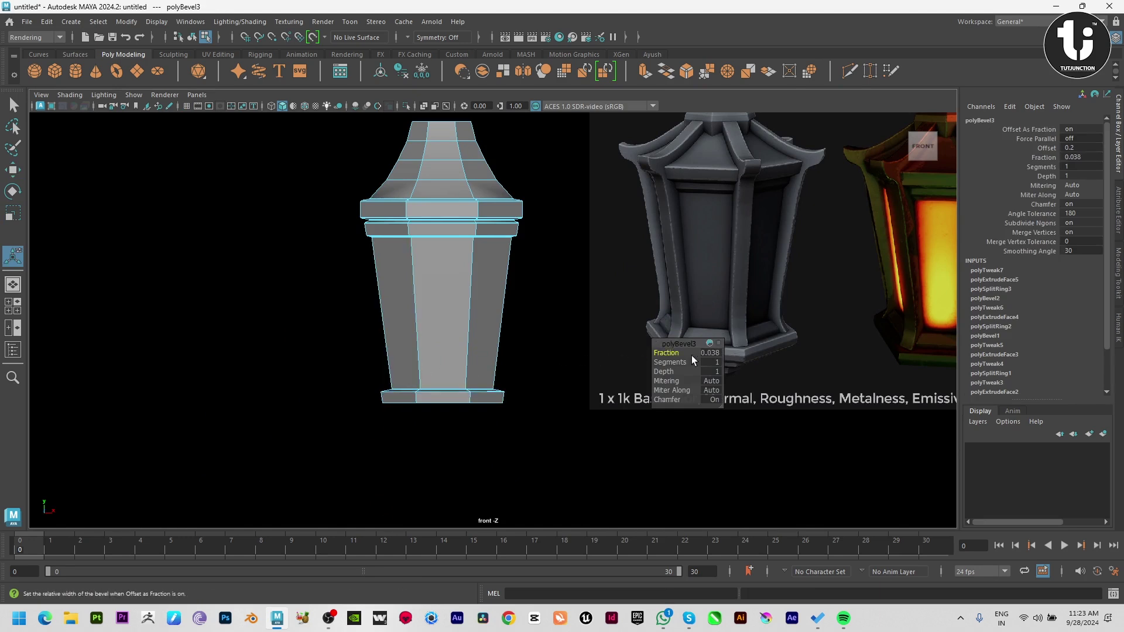
pyautogui.moveTo(692, 355); pyautogui.dragTo(758, 349)
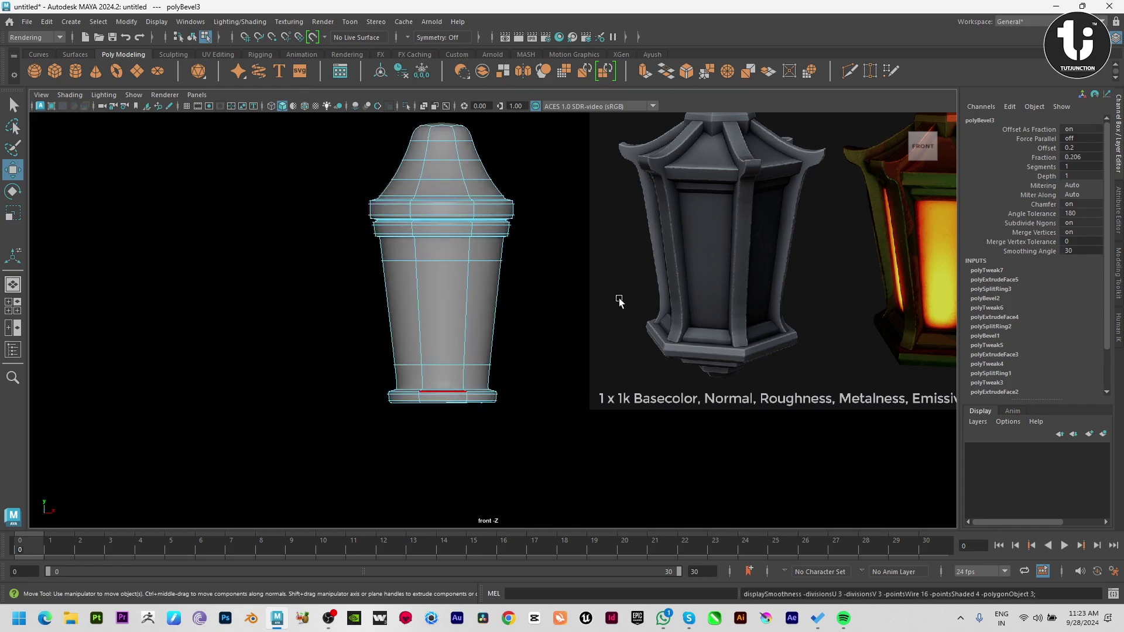
pyautogui.press('3')
pyautogui.press('1')
# Step: Orbit under the lantern and select its bottom face f[0]
pyautogui.click(537, 401)
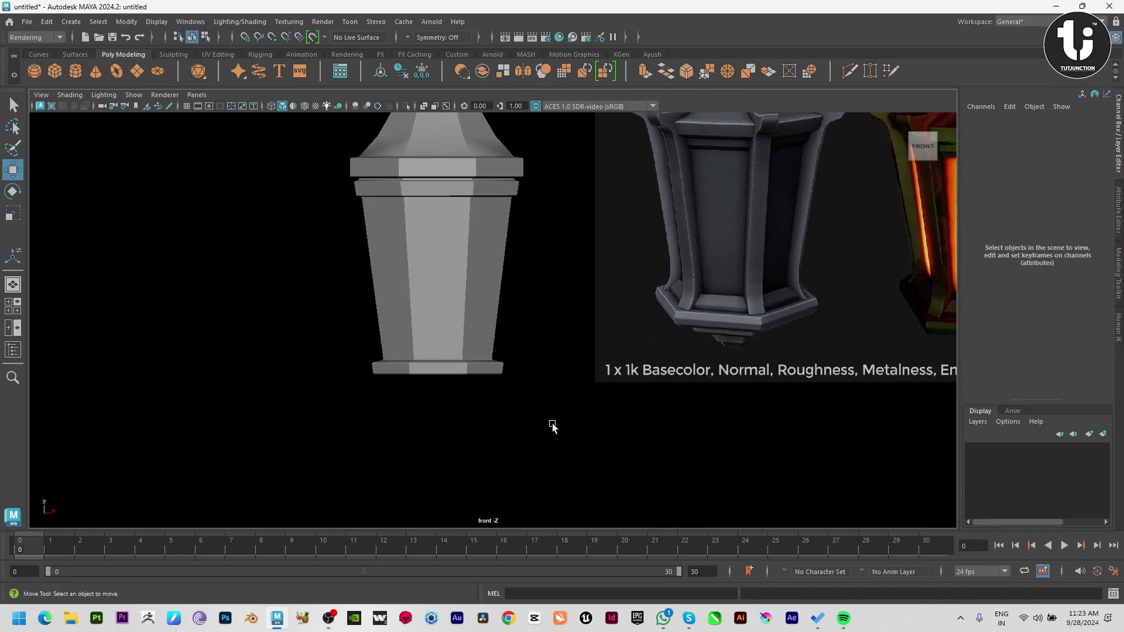
pyautogui.keyDown('alt'); pyautogui.moveTo(552, 426); pyautogui.dragTo(484, 376); pyautogui.keyUp('alt')
pyautogui.click(484, 377)
pyautogui.press('space')
pyautogui.moveTo(635, 303)
pyautogui.keyDown('alt'); pyautogui.mouseDown()
pyautogui.moveTo(561, 274)
pyautogui.moveTo(492, 352)
pyautogui.mouseUp(); pyautogui.keyUp('alt')
pyautogui.press('F11')
pyautogui.click(497, 422)
pyautogui.press('space')
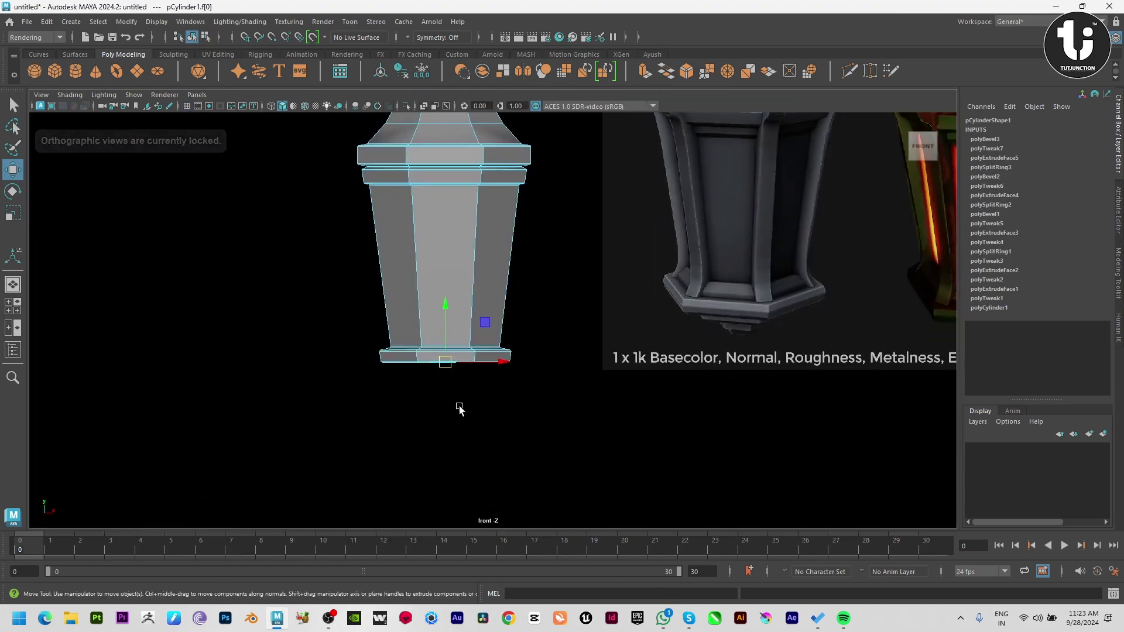
# Step: Extrude the bottom face, raise it slightly and scale it in a little
pyautogui.hotkey('ctrl', 'e')
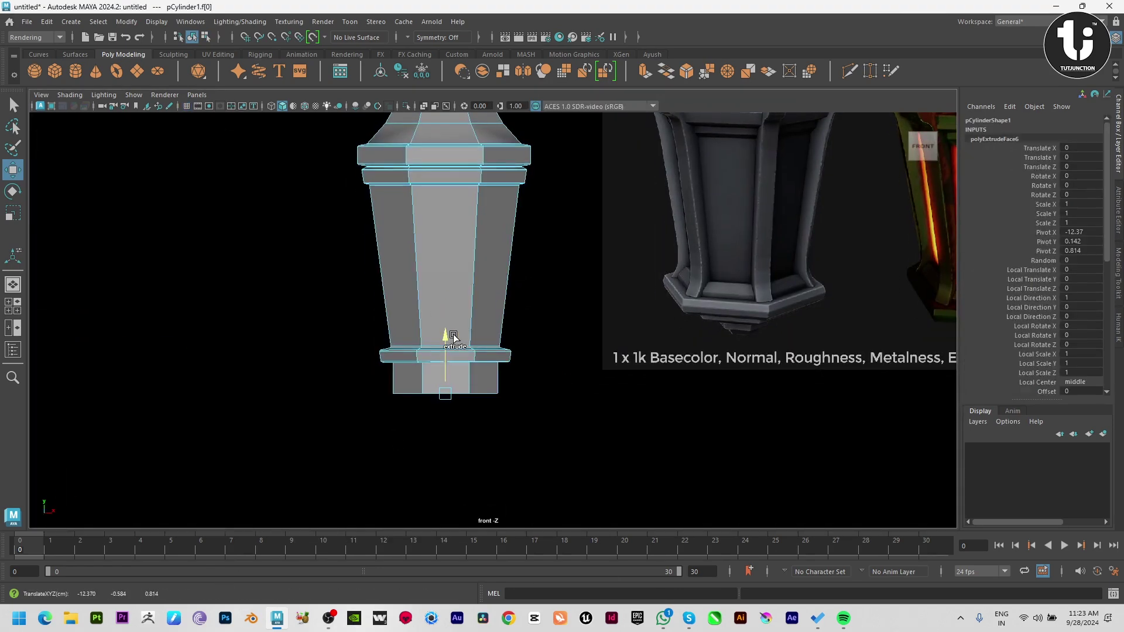
pyautogui.moveTo(454, 337); pyautogui.dragTo(456, 330)
pyautogui.press('r')
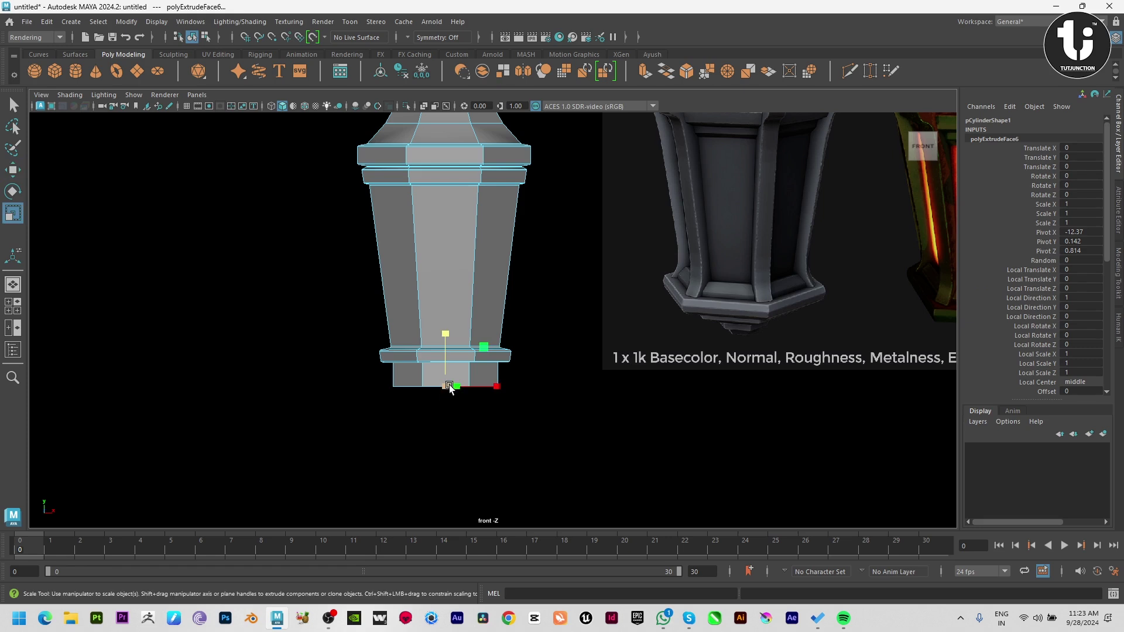
pyautogui.moveTo(446, 385); pyautogui.dragTo(441, 384)
# Step: Extrude the bottom face twice more, lowering it and tapering it inward
pyautogui.hotkey('ctrl', 'e')
pyautogui.press('w')
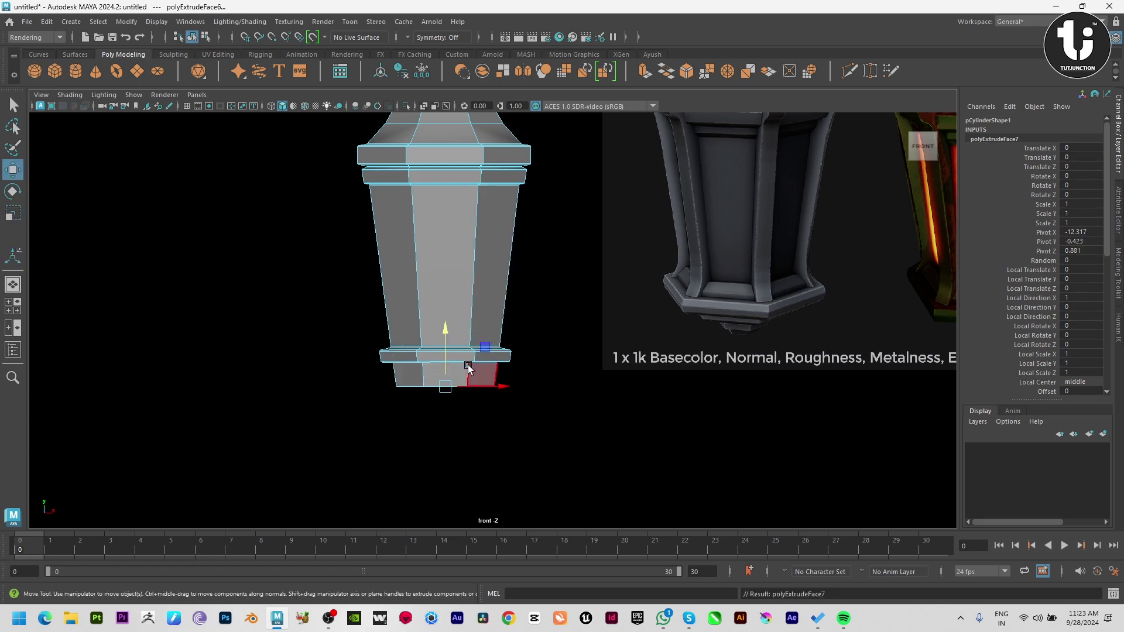
pyautogui.moveTo(447, 331); pyautogui.dragTo(450, 344)
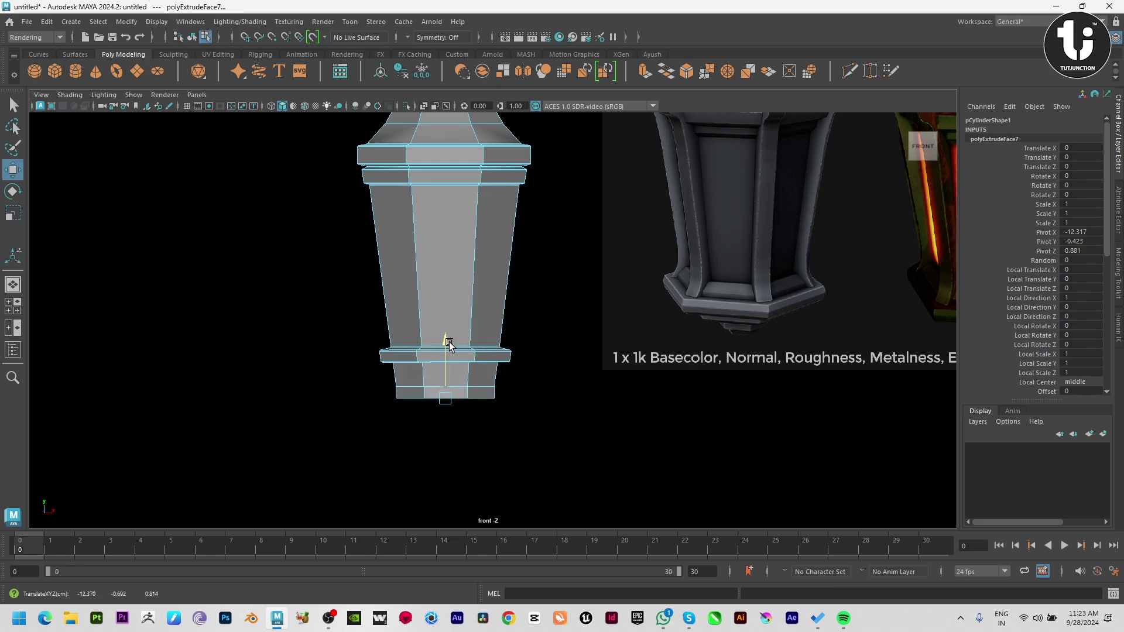
pyautogui.hotkey('ctrl', 'e')
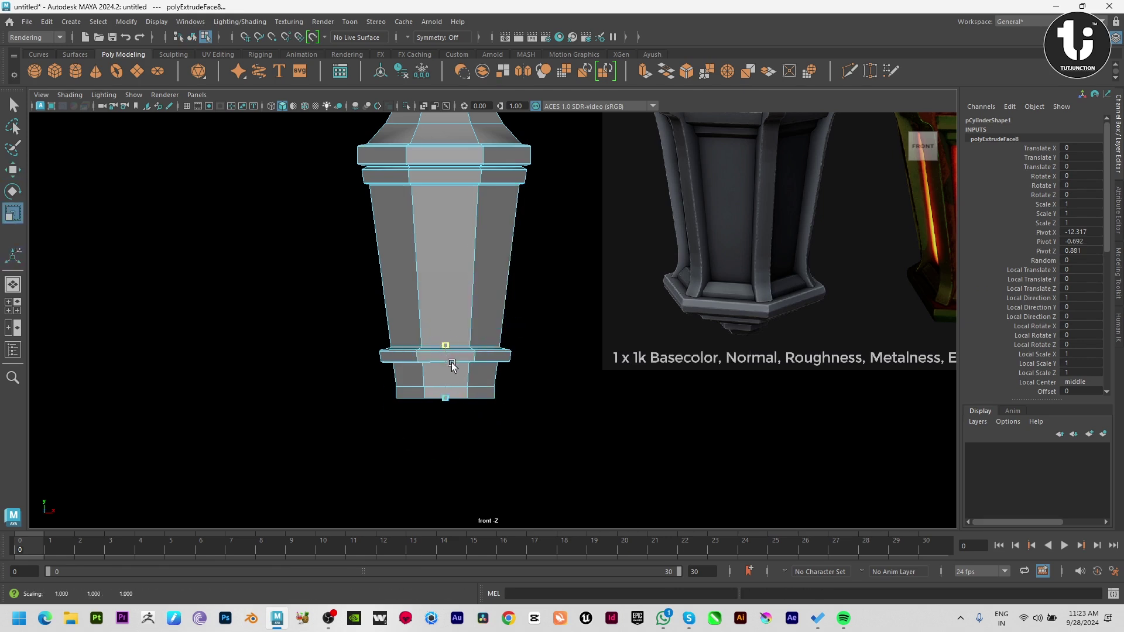
pyautogui.press('w')
pyautogui.moveTo(446, 356); pyautogui.dragTo(453, 373)
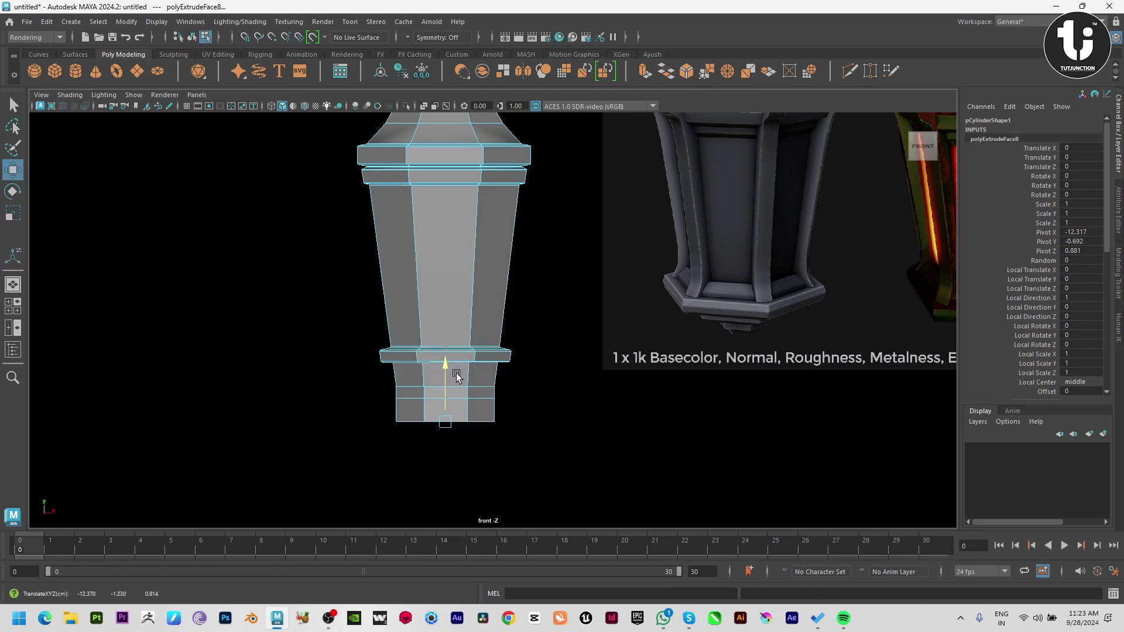
pyautogui.moveTo(446, 424); pyautogui.dragTo(423, 420)
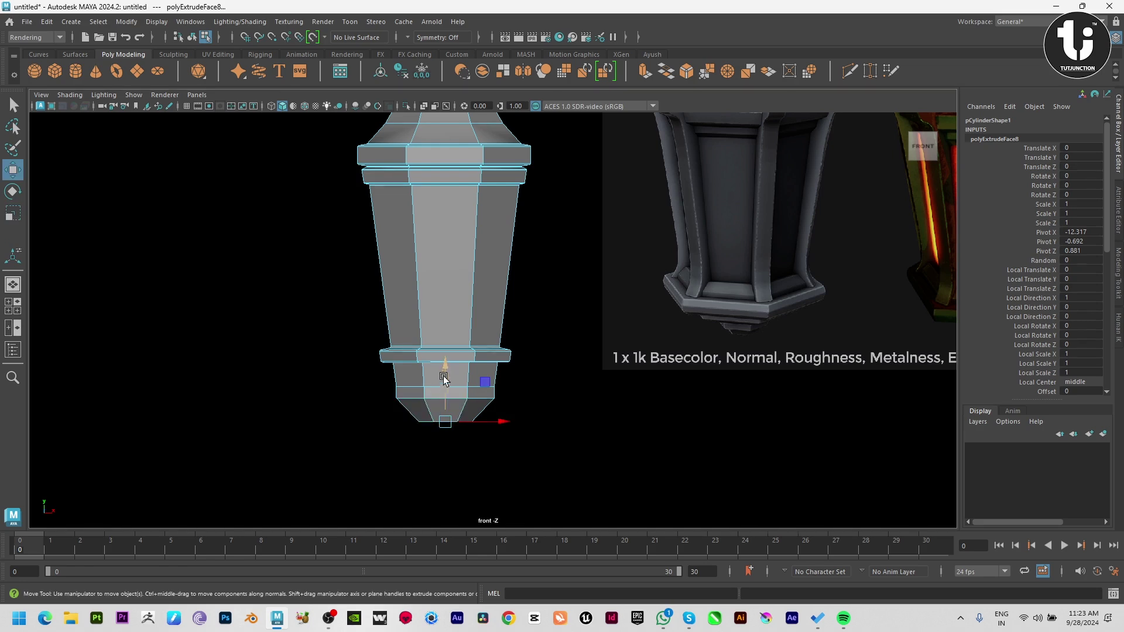
pyautogui.moveTo(443, 379)
pyautogui.mouseDown()
pyautogui.moveTo(449, 355)
pyautogui.moveTo(450, 364)
pyautogui.mouseUp()
# Step: Add further bottom-face extrusions, pulling one down and shrinking the last inward
pyautogui.hotkey('ctrl', 'e')
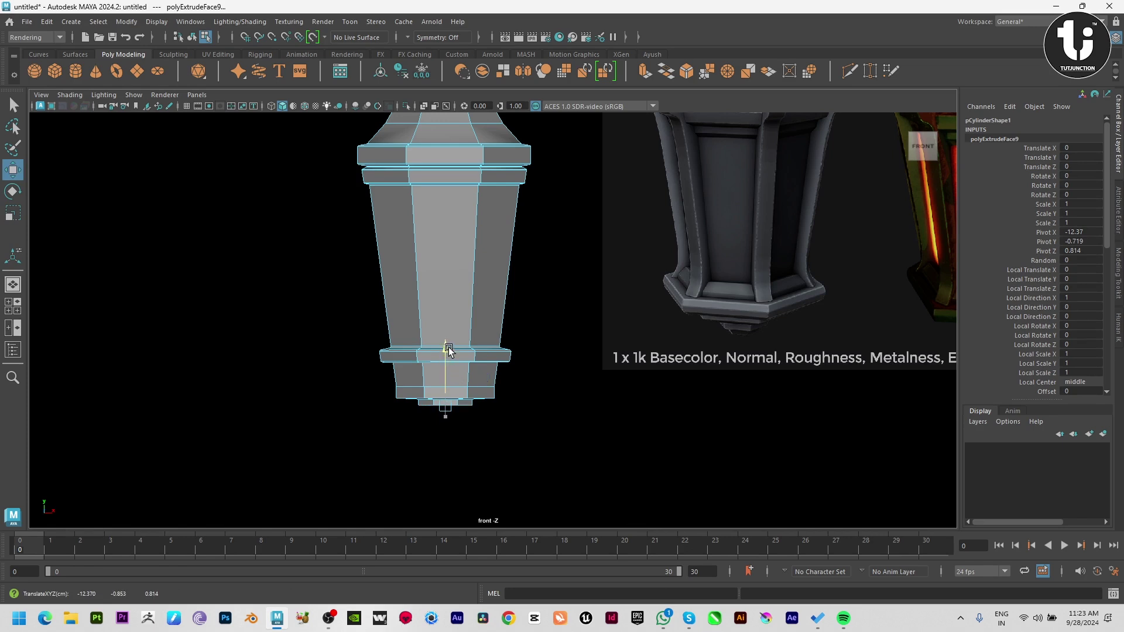
pyautogui.hotkey('ctrl', 'e')
pyautogui.moveTo(446, 350); pyautogui.dragTo(447, 371)
pyautogui.hotkey('ctrl', 'e')
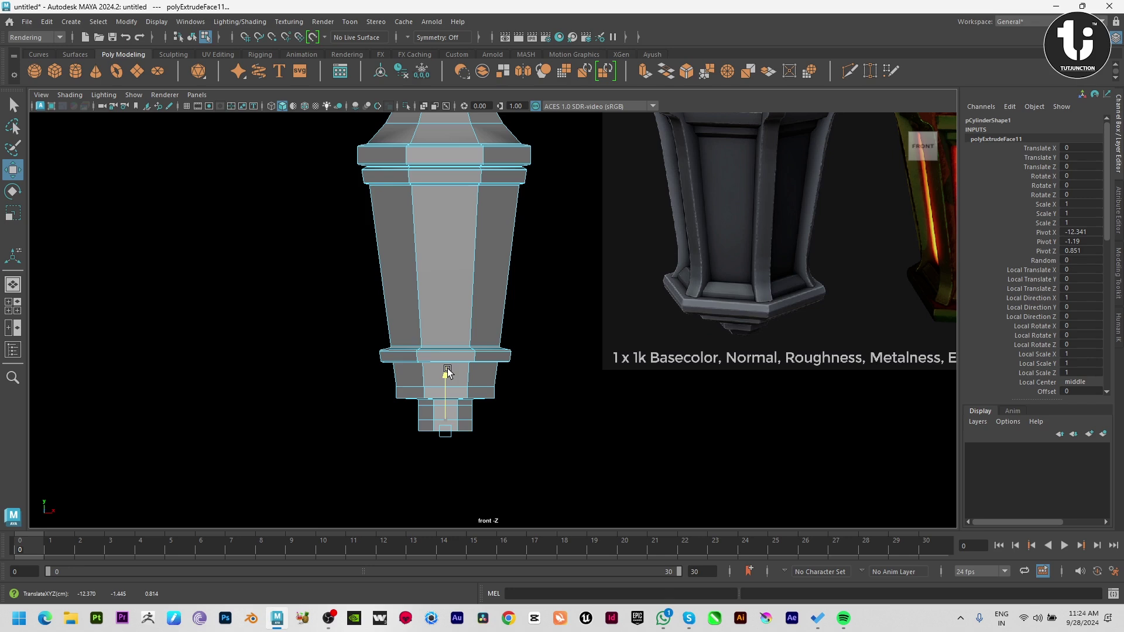
pyautogui.hotkey('ctrl', 'e')
pyautogui.press('r')
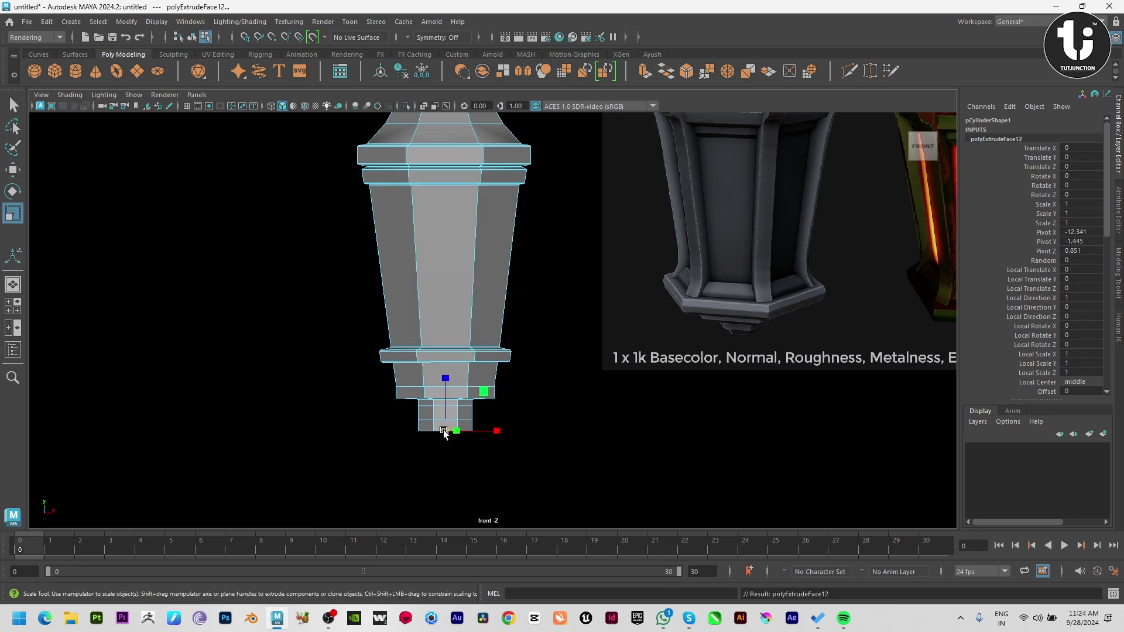
pyautogui.moveTo(444, 433); pyautogui.dragTo(438, 434)
# Step: Extrude another tier downward, then move it back up to collapse it
pyautogui.hotkey('ctrl', 'e')
pyautogui.press('w')
pyautogui.moveTo(446, 380); pyautogui.dragTo(453, 391)
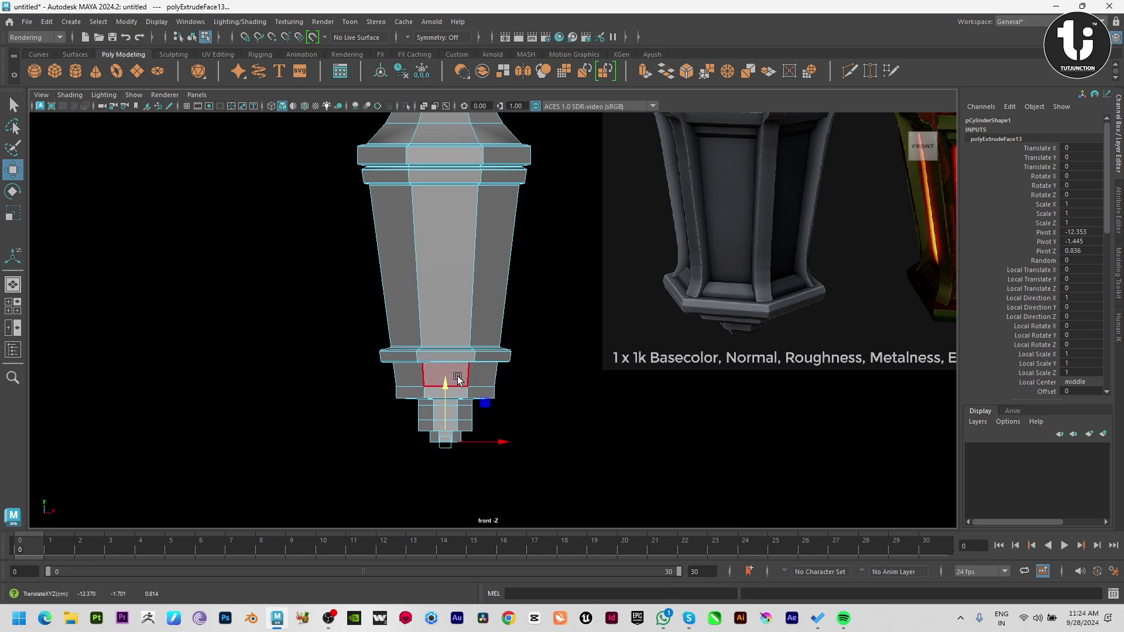
pyautogui.moveTo(530, 358); pyautogui.dragTo(474, 375, button='middle')
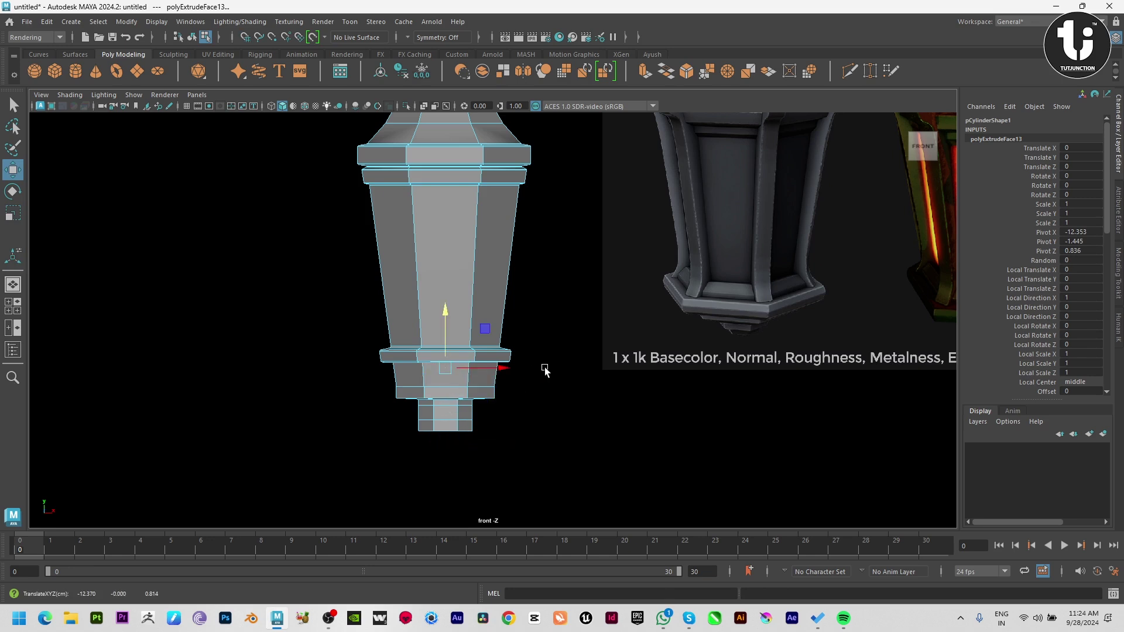
# Step: Check the stem from below in perspective and extrude a slightly smaller bottom face
pyautogui.press('space')
pyautogui.moveTo(526, 296); pyautogui.dragTo(648, 201)
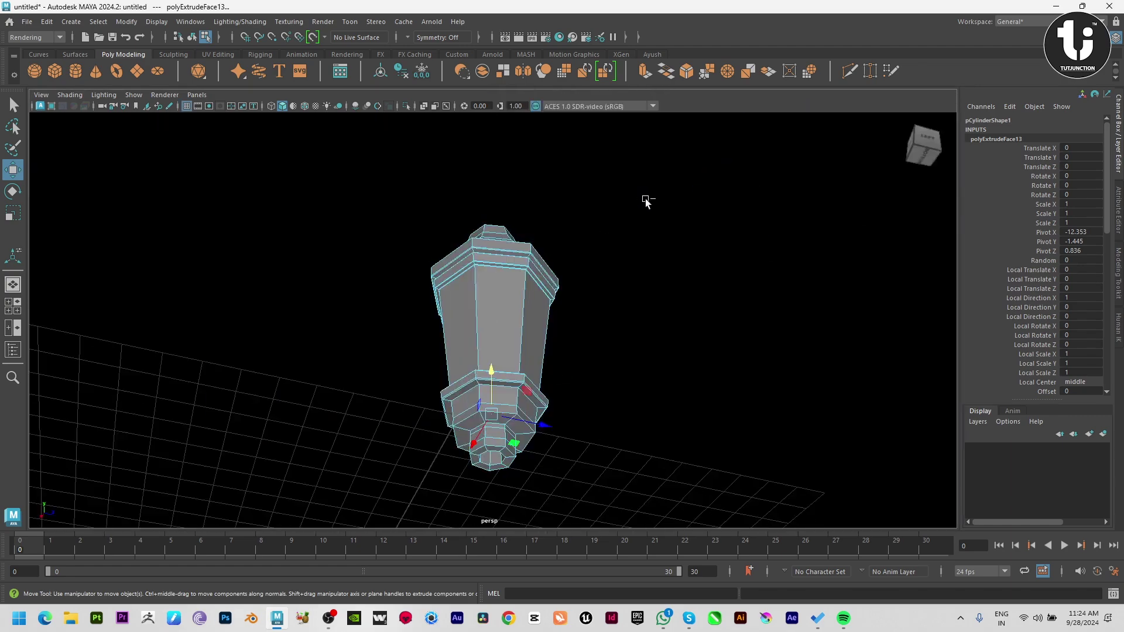
pyautogui.scroll(2, 584, 469)
pyautogui.moveTo(585, 469)
pyautogui.keyDown('alt'); pyautogui.mouseDown()
pyautogui.moveTo(599, 301)
pyautogui.moveTo(597, 407)
pyautogui.mouseUp(); pyautogui.keyUp('alt')
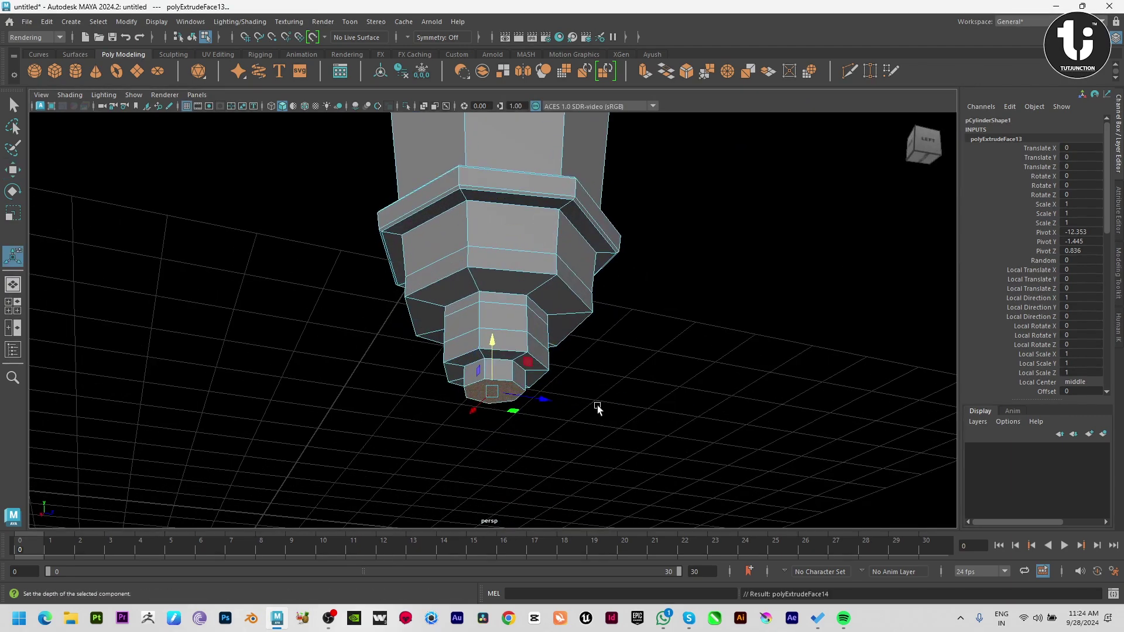
pyautogui.hotkey('ctrl', 'e')
pyautogui.press('r')
pyautogui.moveTo(494, 391)
pyautogui.mouseDown()
pyautogui.moveTo(527, 410)
pyautogui.moveTo(517, 359)
pyautogui.mouseUp()
# Step: Chamfer the edge under the wide base block with a bevel of fraction 0.042
pyautogui.press('w')
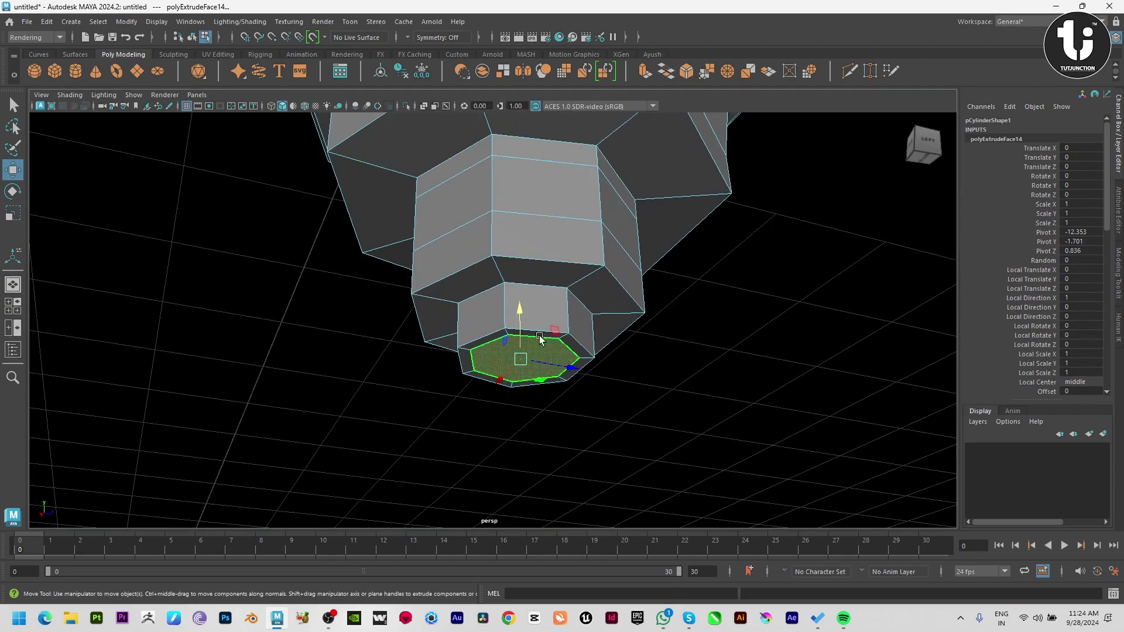
pyautogui.click(483, 334)
pyautogui.keyDown('shift'); pyautogui.click(488, 291); pyautogui.keyUp('shift')
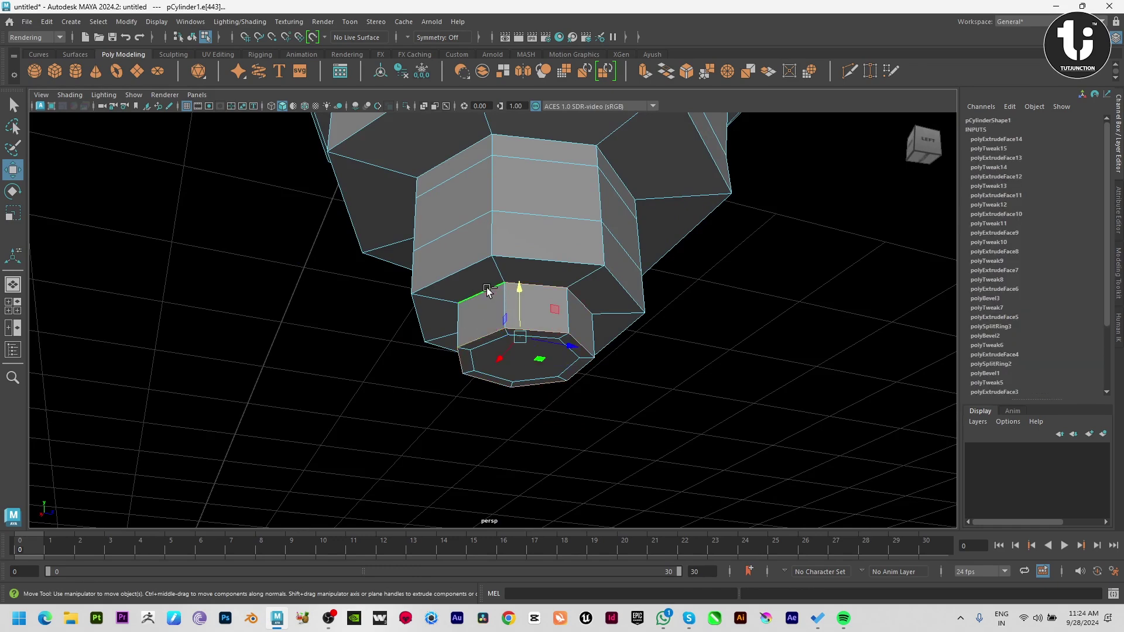
pyautogui.moveTo(490, 281)
pyautogui.keyDown('alt'); pyautogui.mouseDown()
pyautogui.moveTo(501, 309)
pyautogui.moveTo(490, 349)
pyautogui.mouseUp(); pyautogui.keyUp('alt')
pyautogui.click(488, 332)
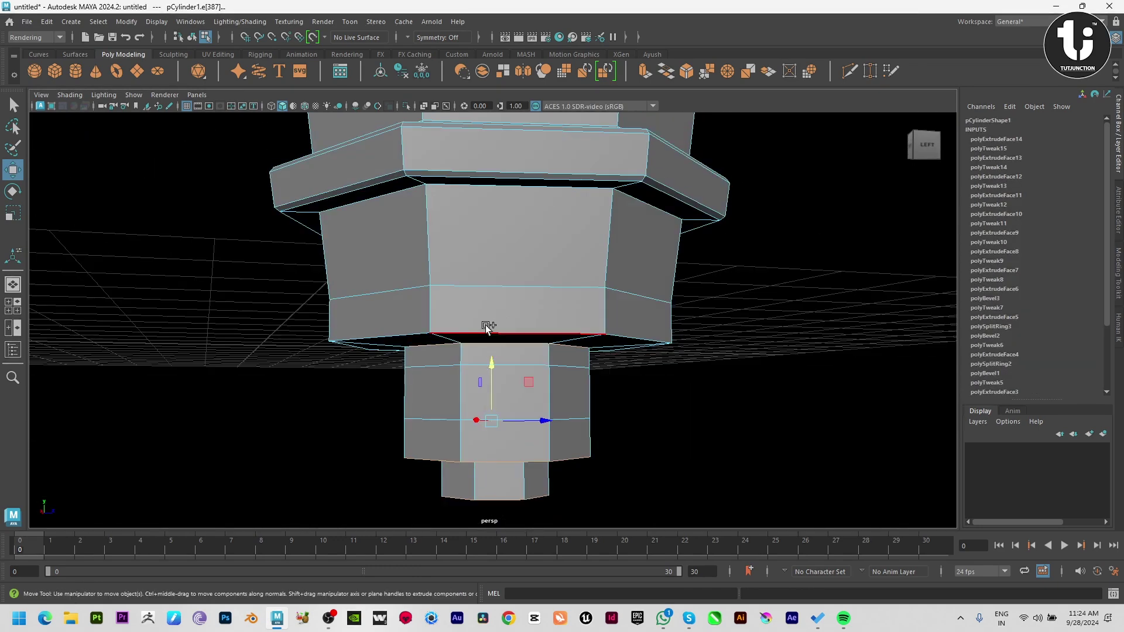
pyautogui.keyDown('shift'); pyautogui.moveTo(609, 262); pyautogui.dragTo(667, 261, button='right'); pyautogui.keyUp('shift')
pyautogui.scroll(-2, 668, 292)
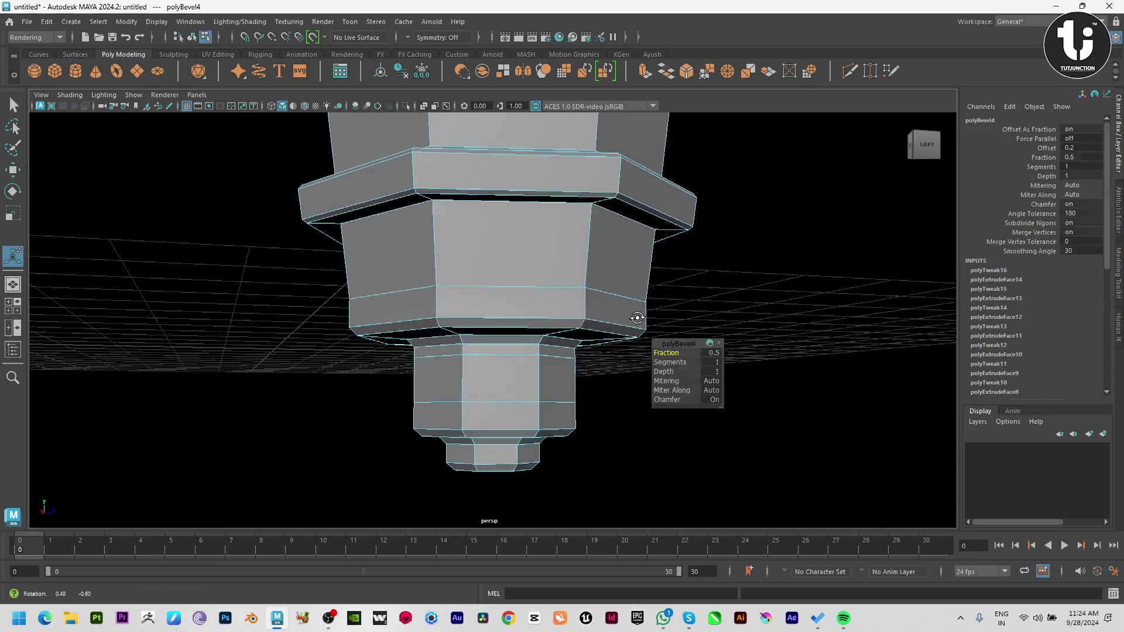
pyautogui.moveTo(663, 363); pyautogui.dragTo(451, 371, button='middle')
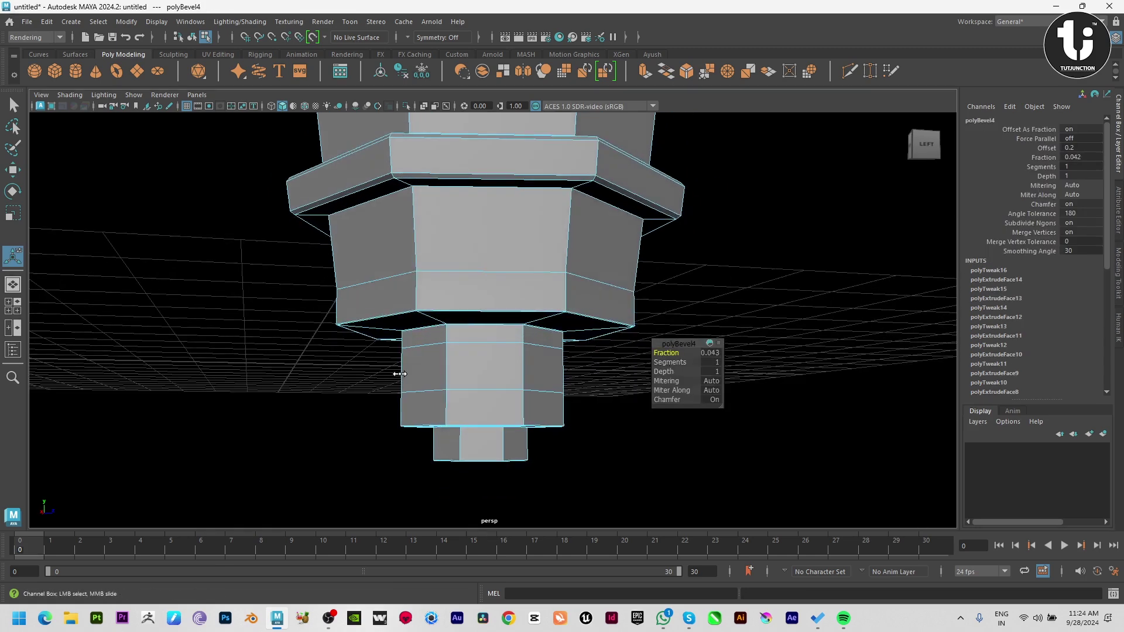
pyautogui.press('q')
# Step: Select the ring of faces around the beveled block and switch to the front view
pyautogui.press('F11')
pyautogui.click(496, 296)
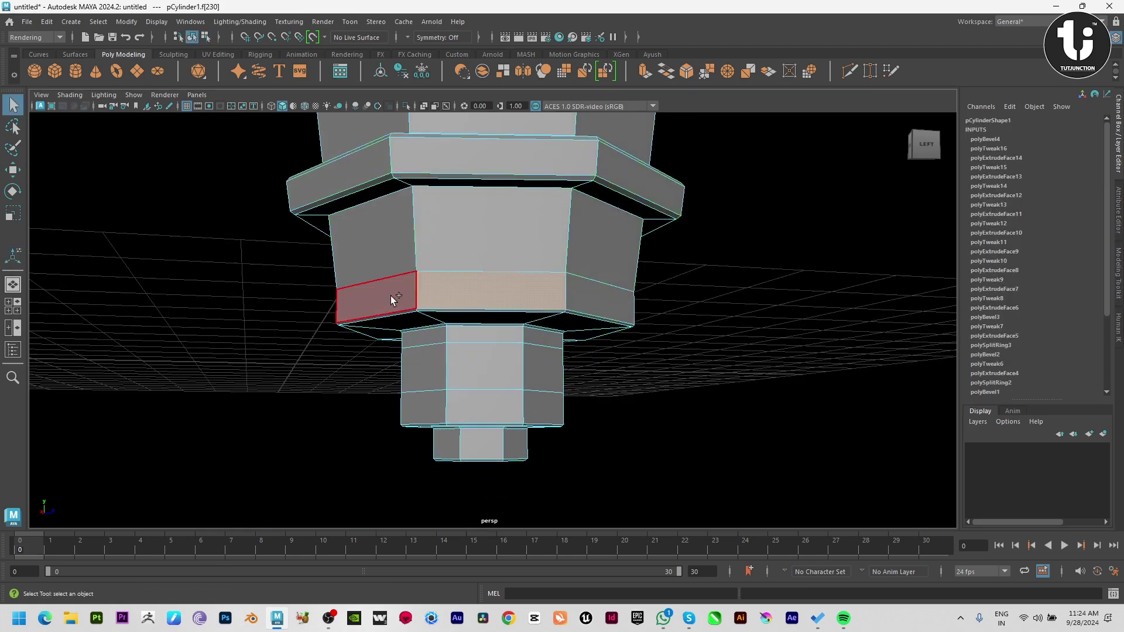
pyautogui.keyDown('shift'); pyautogui.doubleClick(391, 296); pyautogui.keyUp('shift')
pyautogui.press('space')
# Step: Extrude the face ring and scale it out into a wide flat rim
pyautogui.keyDown('shift'); pyautogui.moveTo(582, 335); pyautogui.dragTo(586, 315, button='right'); pyautogui.keyUp('shift')
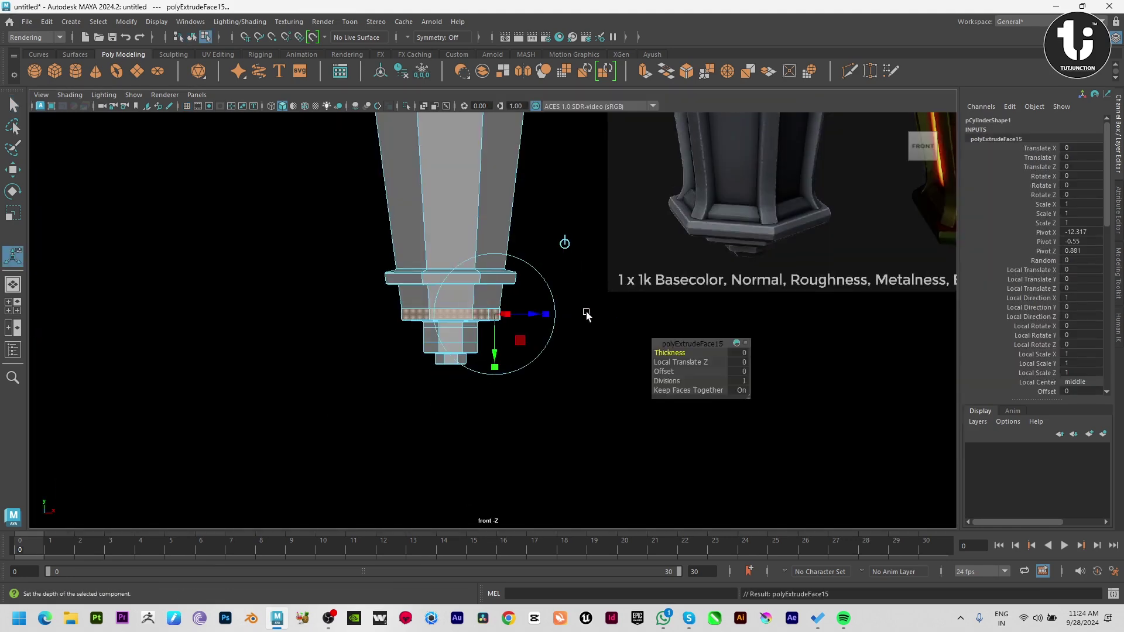
pyautogui.press('r')
pyautogui.moveTo(452, 316); pyautogui.dragTo(492, 315)
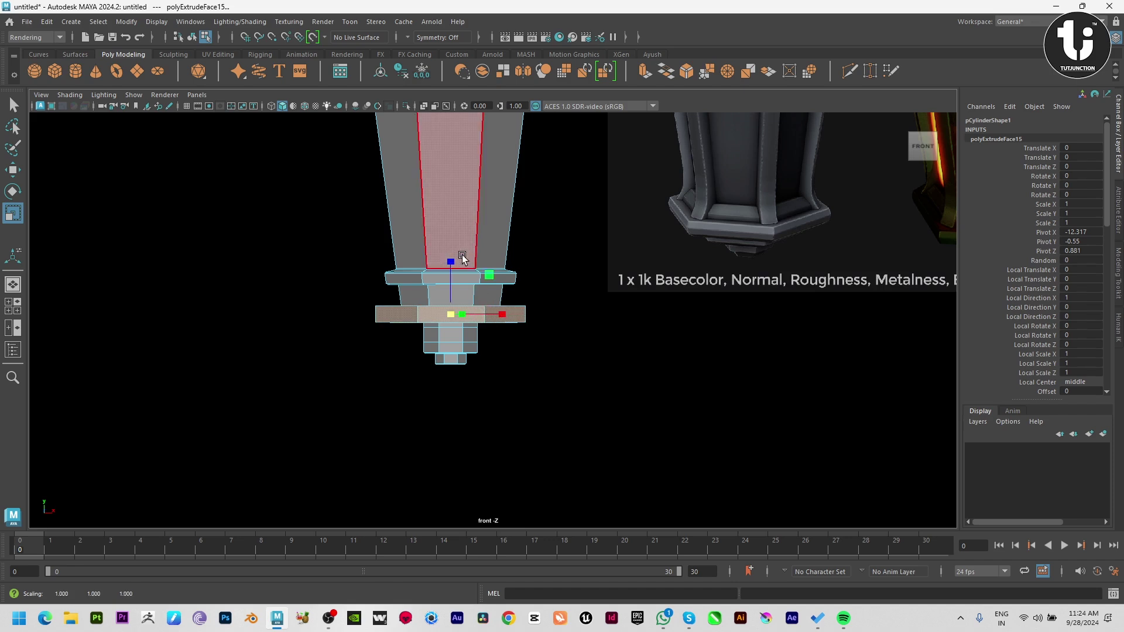
pyautogui.press('q')
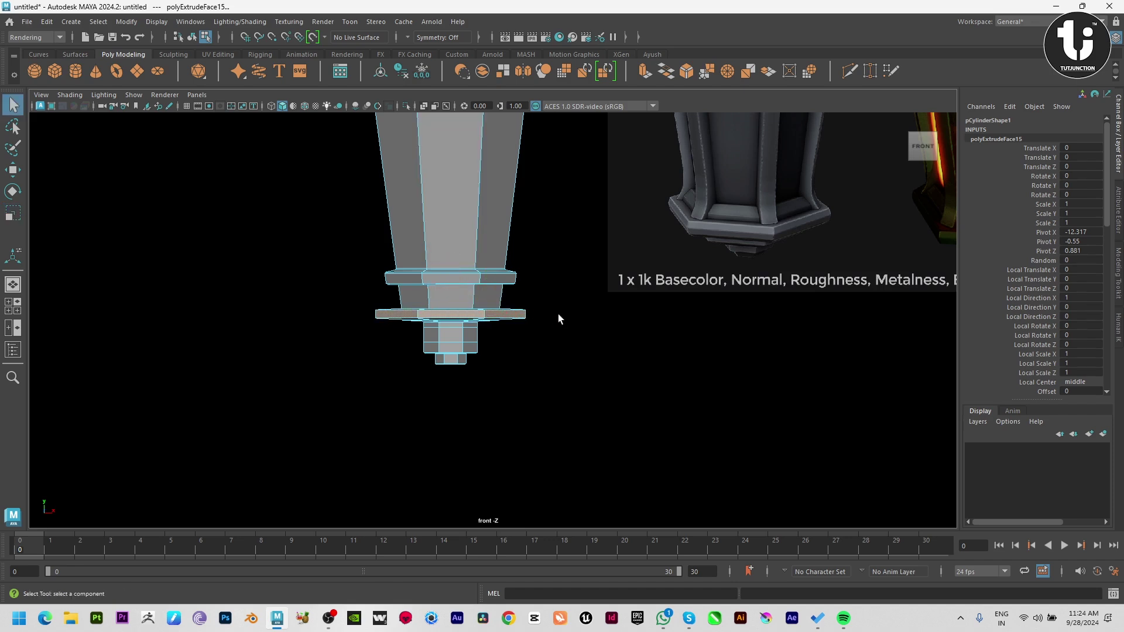
# Step: Select the loop of faces around the lower block
pyautogui.click(455, 334)
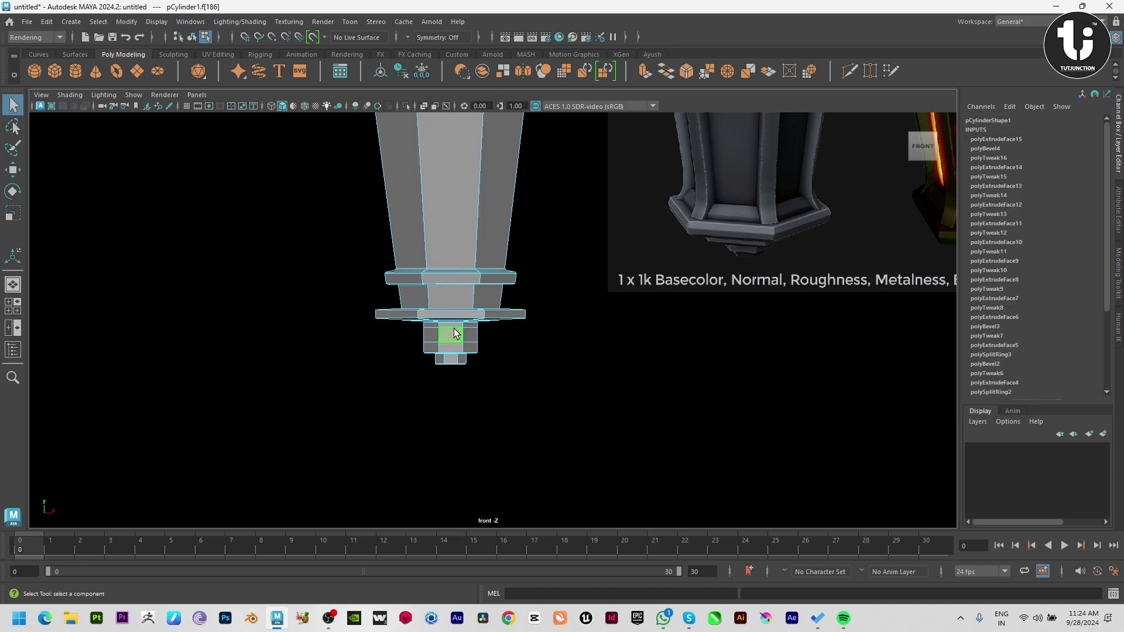
pyautogui.scroll(5, 363, 389)
pyautogui.click(371, 335)
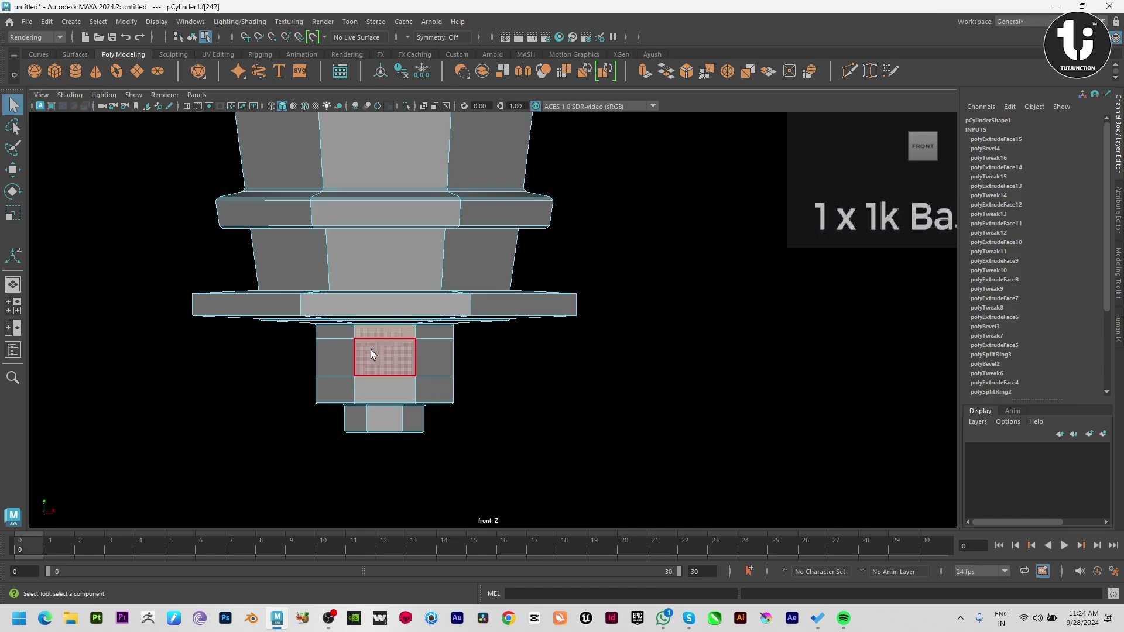
pyautogui.scroll(-4, 527, 369)
pyautogui.scroll(4, 640, 409)
pyautogui.scroll(1, 403, 395)
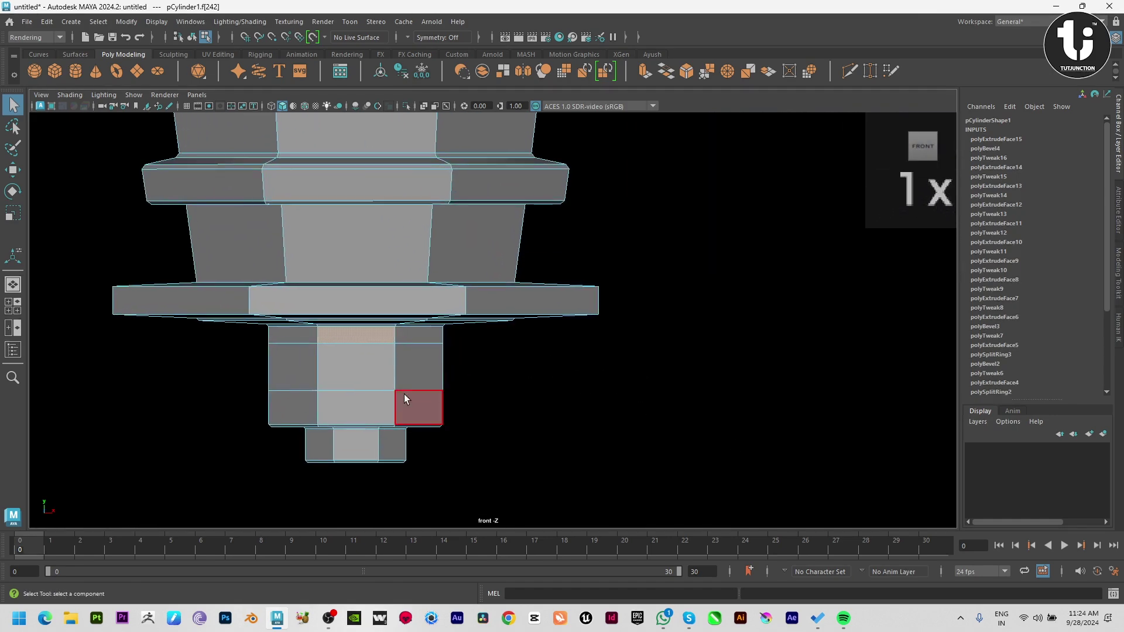
pyautogui.keyDown('shift'); pyautogui.doubleClick(292, 374); pyautogui.keyUp('shift')
# Step: Extrude that face loop and push it outward into a protruding band
pyautogui.scroll(-3, 417, 356)
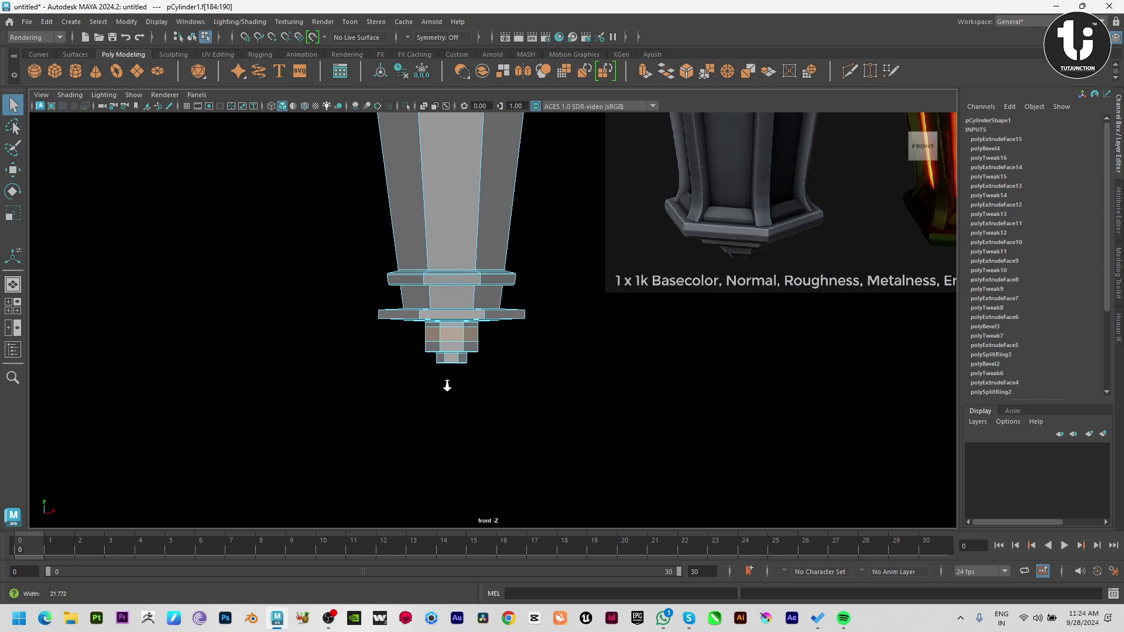
pyautogui.scroll(2, 531, 401)
pyautogui.scroll(3, 530, 401)
pyautogui.hotkey('ctrl', 'e')
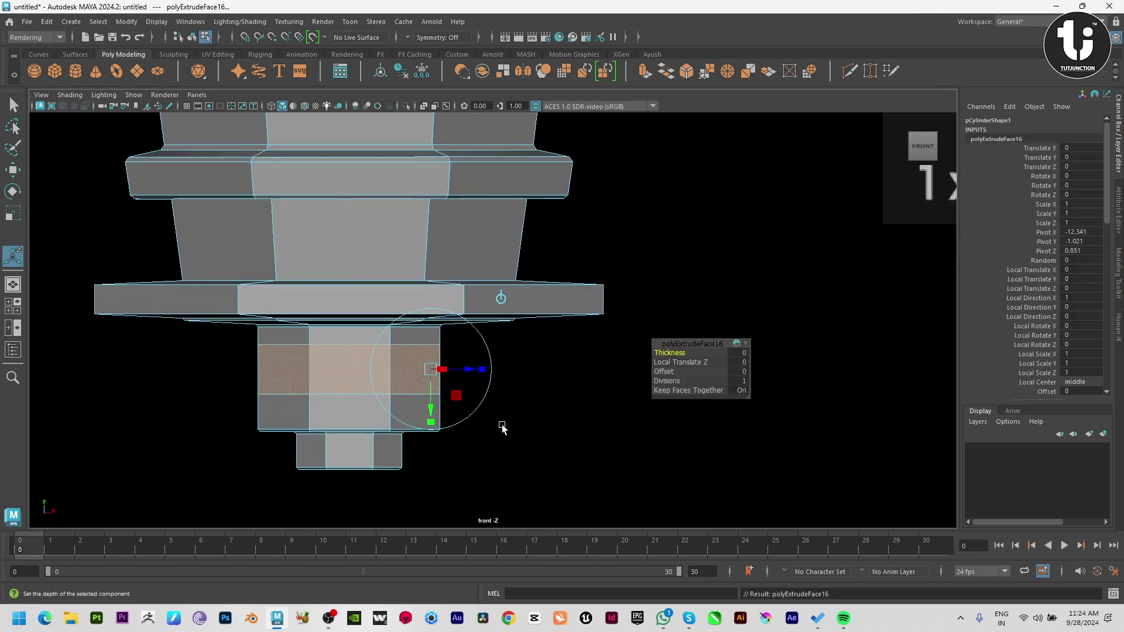
pyautogui.moveTo(465, 370); pyautogui.dragTo(483, 371)
pyautogui.press('r')
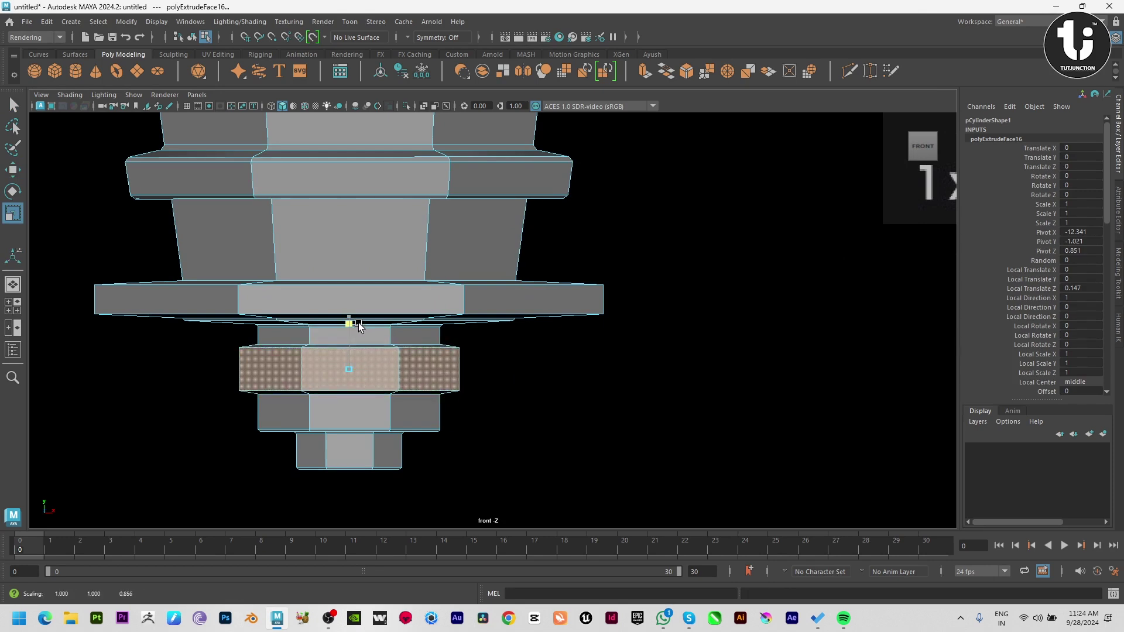
pyautogui.press('w')
# Step: Bevel the band's top and bottom edge loops
pyautogui.press('F10')
pyautogui.doubleClick(359, 344)
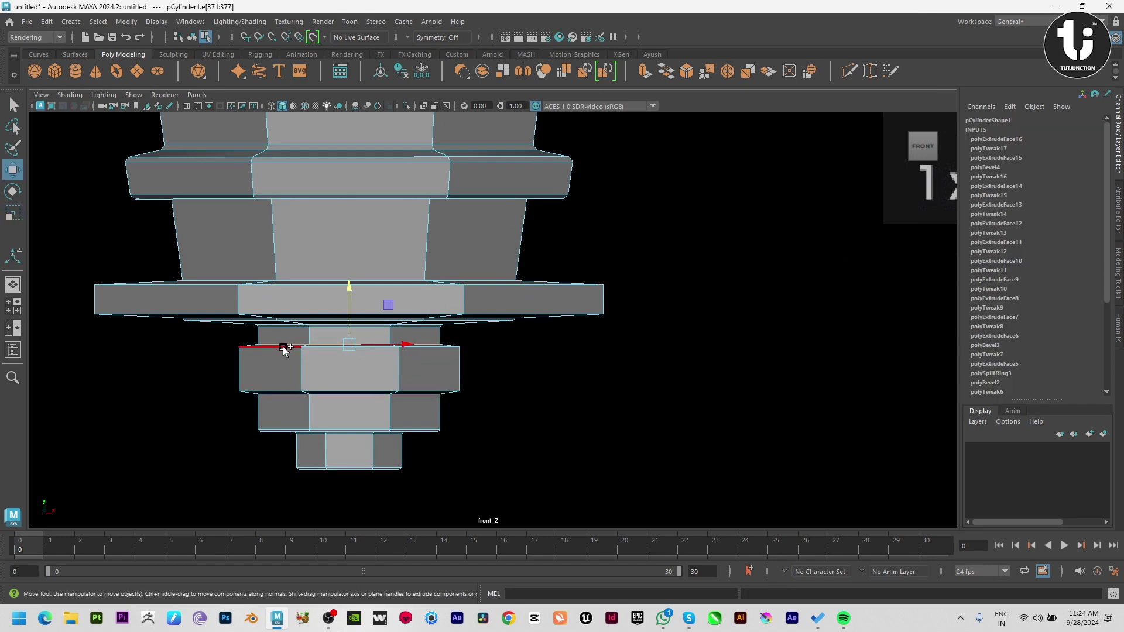
pyautogui.keyDown('shift'); pyautogui.doubleClick(275, 390); pyautogui.keyUp('shift')
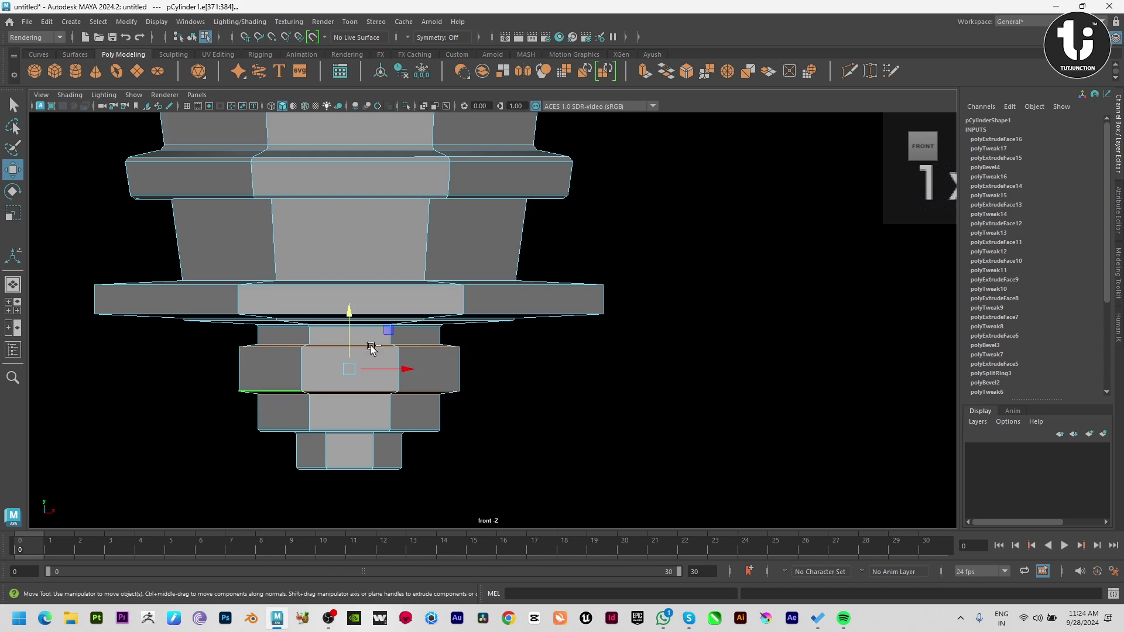
pyautogui.keyDown('shift'); pyautogui.moveTo(371, 347); pyautogui.dragTo(376, 310, button='right'); pyautogui.keyUp('shift')
# Step: Orbit around the finished base in perspective and select the whole lantern
pyautogui.click(442, 396)
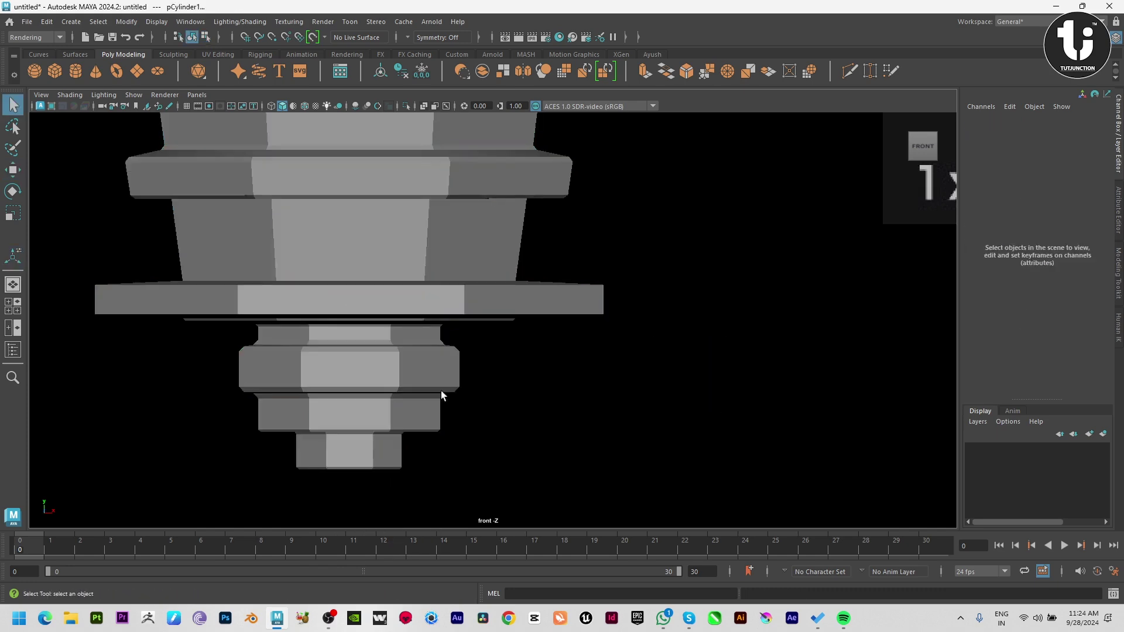
pyautogui.press('space')
pyautogui.press('space')
pyautogui.moveTo(718, 280)
pyautogui.keyDown('alt'); pyautogui.mouseDown()
pyautogui.moveTo(484, 362)
pyautogui.moveTo(466, 383)
pyautogui.mouseUp(); pyautogui.keyUp('alt')
pyautogui.click(482, 276)
pyautogui.press('space')
pyautogui.press('space')
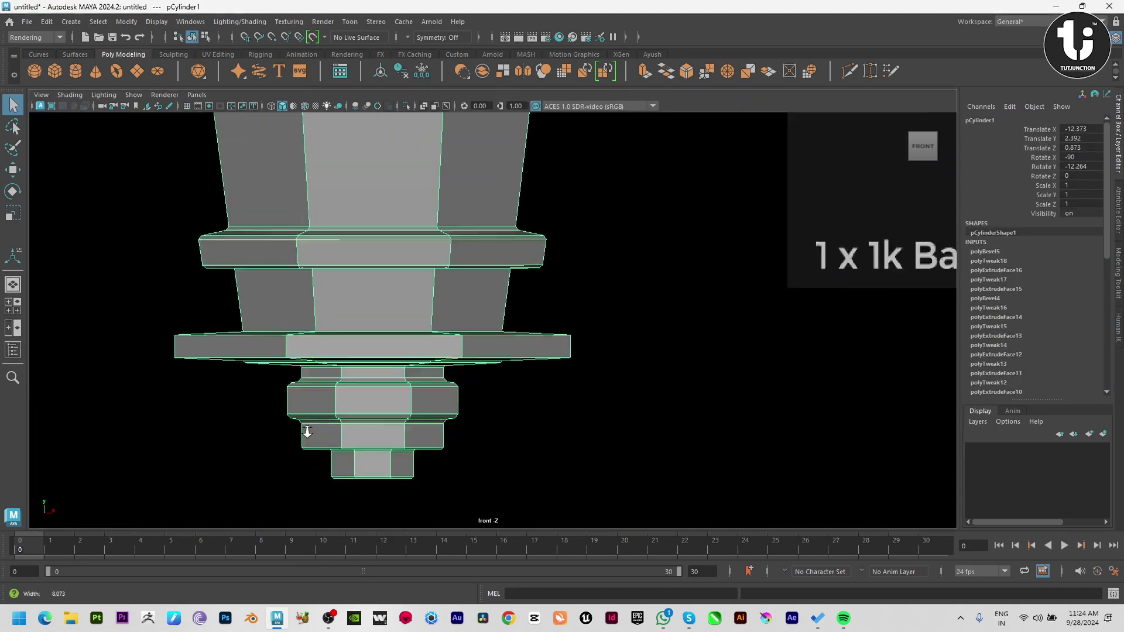
# Step: Select the base's bottom vertices for moving, then reselect the whole lantern as an object
pyautogui.keyDown('alt'); pyautogui.moveTo(307, 431); pyautogui.dragTo(379, 349, button='right'); pyautogui.keyUp('alt')
pyautogui.press('F9')
pyautogui.moveTo(281, 336)
pyautogui.mouseDown()
pyautogui.moveTo(409, 375)
pyautogui.moveTo(403, 324)
pyautogui.mouseUp()
pyautogui.press('w')
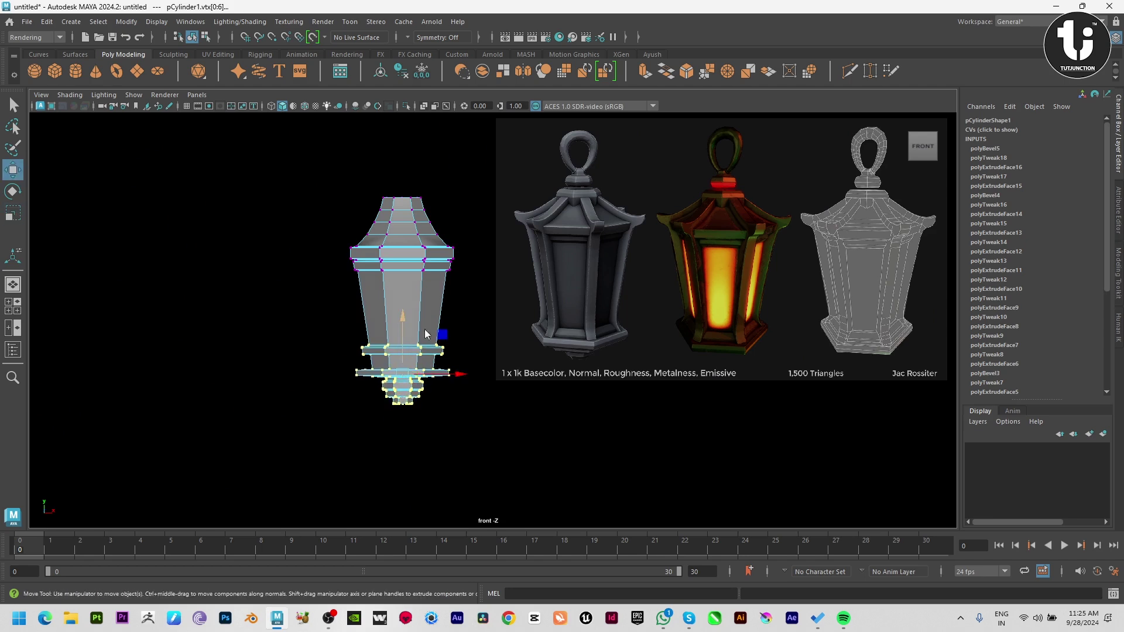
pyautogui.click(311, 381)
pyautogui.click(426, 301)
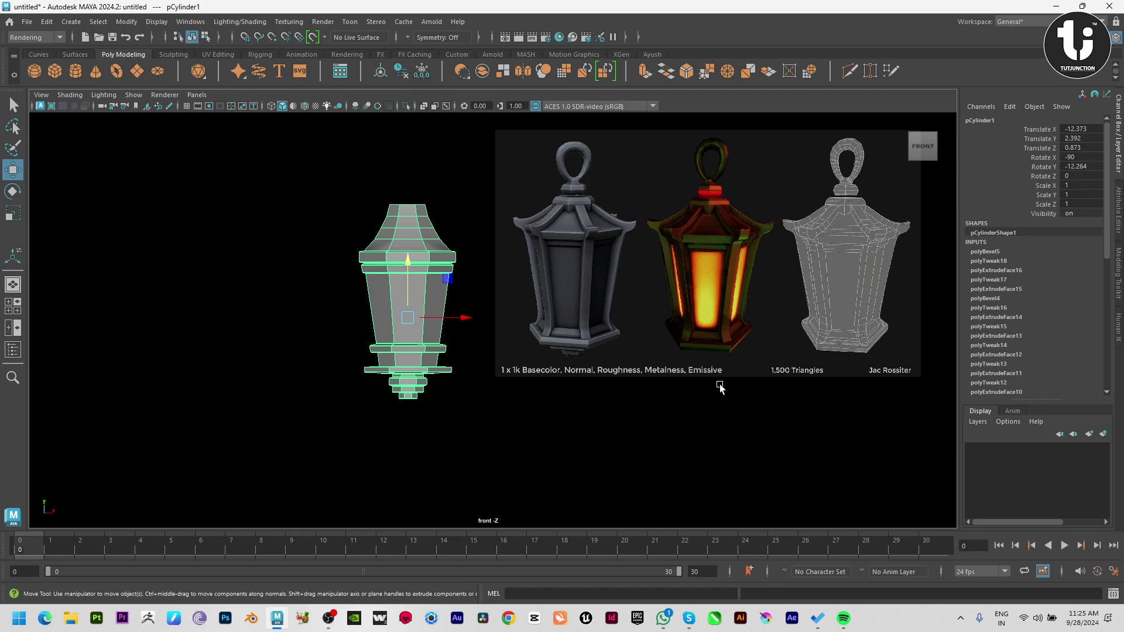
# Step: Zoom the front view onto the lantern beside the reference and enter component mode
pyautogui.scroll(1, 560, 364)
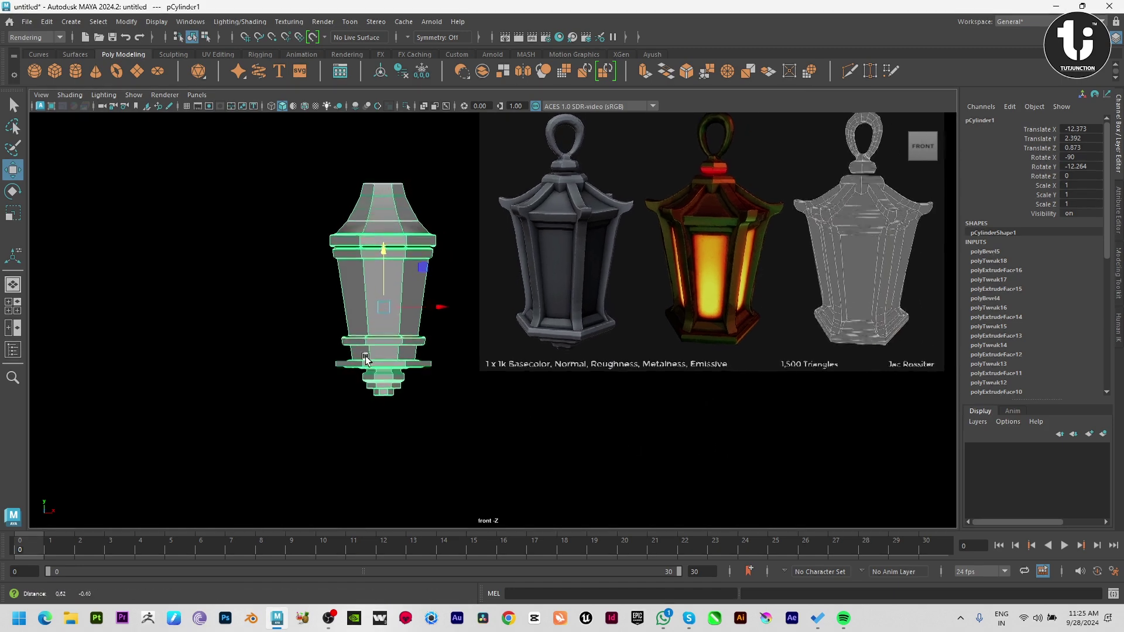
pyautogui.scroll(2, 559, 364)
pyautogui.scroll(1, 436, 448)
pyautogui.scroll(1, 454, 430)
pyautogui.scroll(1, 476, 407)
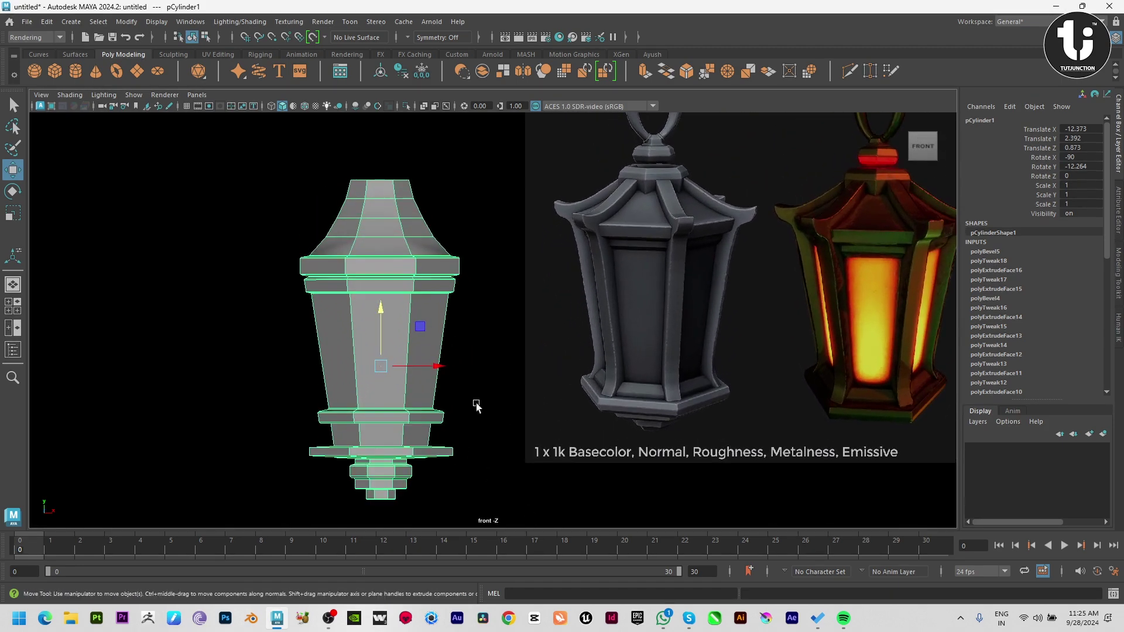
pyautogui.moveTo(415, 281); pyautogui.dragTo(451, 334, button='right')
pyautogui.keyDown('alt'); pyautogui.moveTo(451, 334); pyautogui.dragTo(419, 357); pyautogui.keyUp('alt')
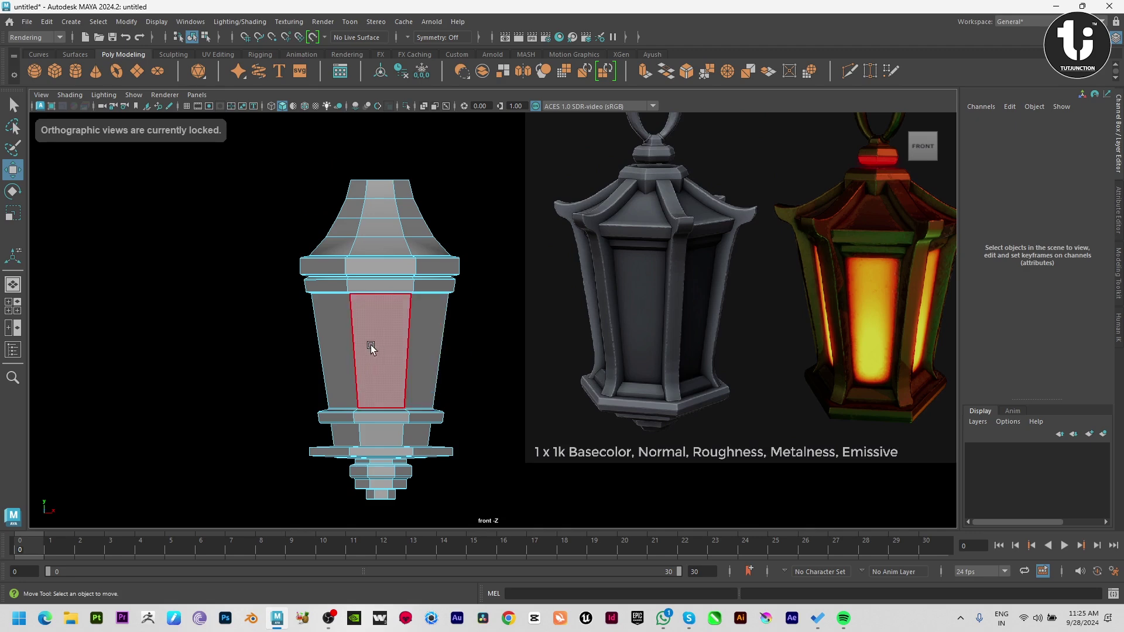
# Step: Check face selections across the lantern body, then reselect it as a whole object with F8
pyautogui.scroll(1, 363, 345)
pyautogui.keyDown('alt'); pyautogui.moveTo(355, 353); pyautogui.dragTo(375, 376, button='middle'); pyautogui.keyUp('alt')
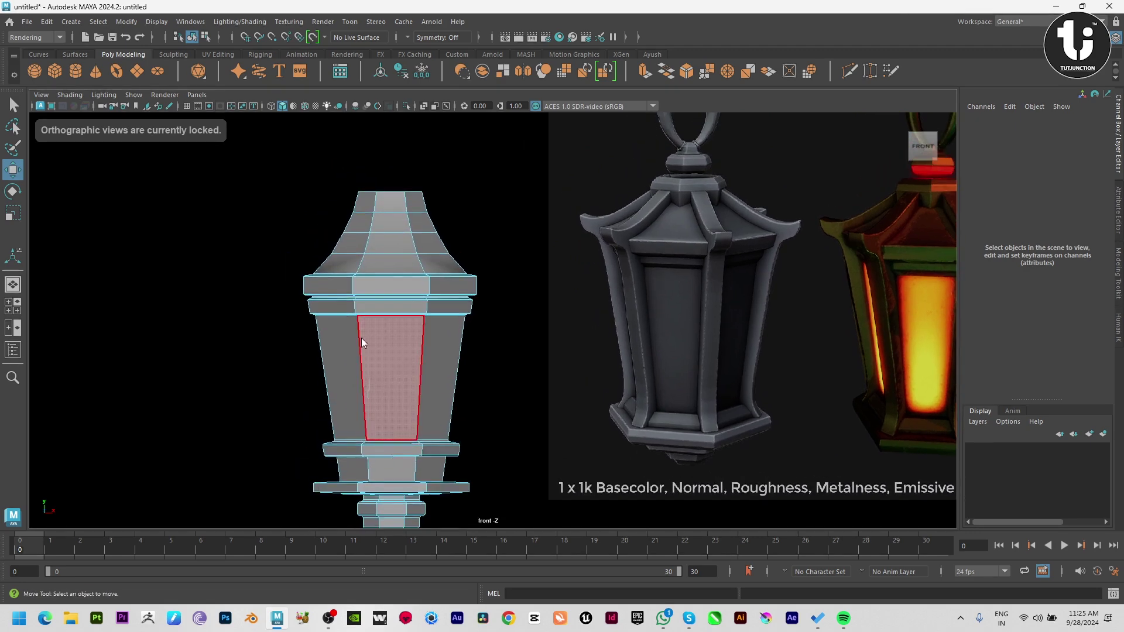
pyautogui.click(360, 377)
pyautogui.press('F11')
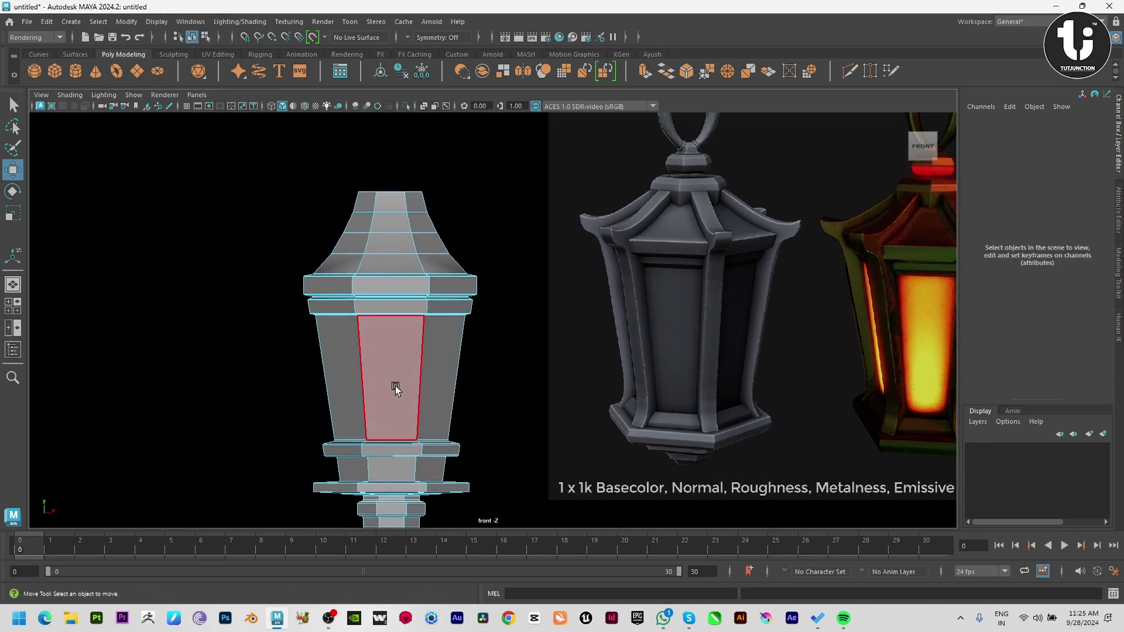
pyautogui.doubleClick(390, 351)
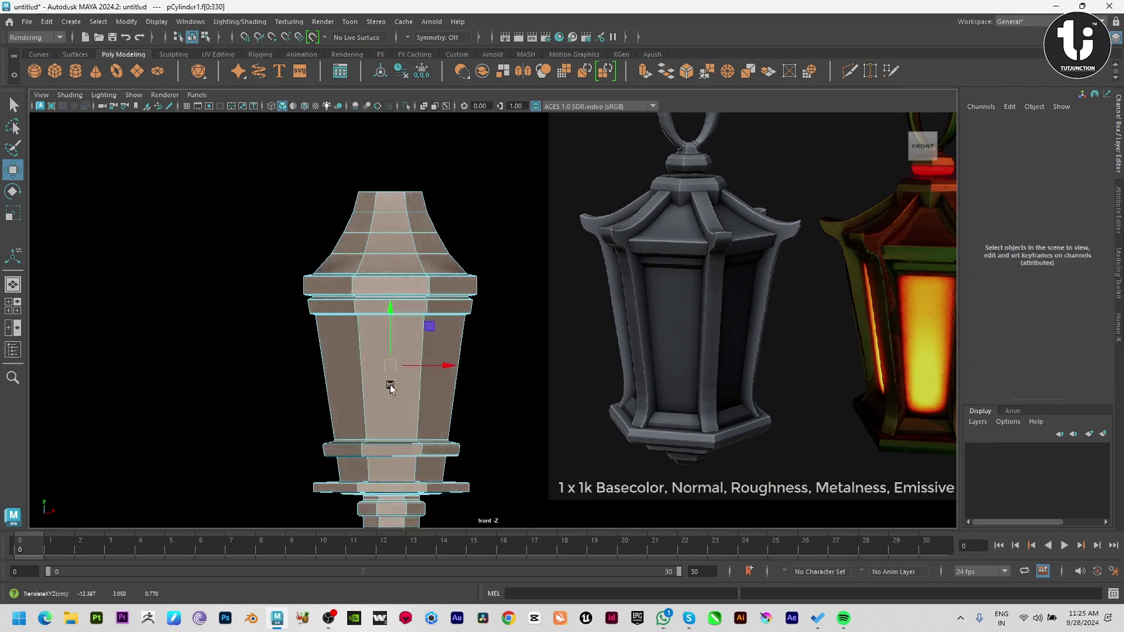
pyautogui.press('F8')
pyautogui.scroll(-1, 466, 386)
pyautogui.press('F8')
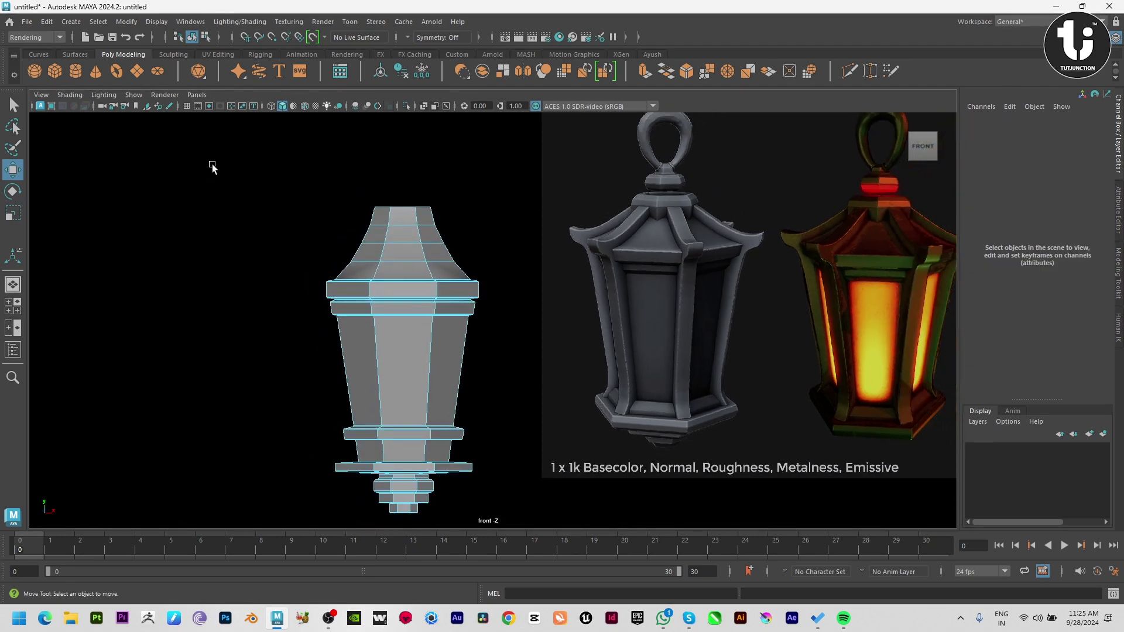
pyautogui.moveTo(213, 168); pyautogui.dragTo(592, 395)
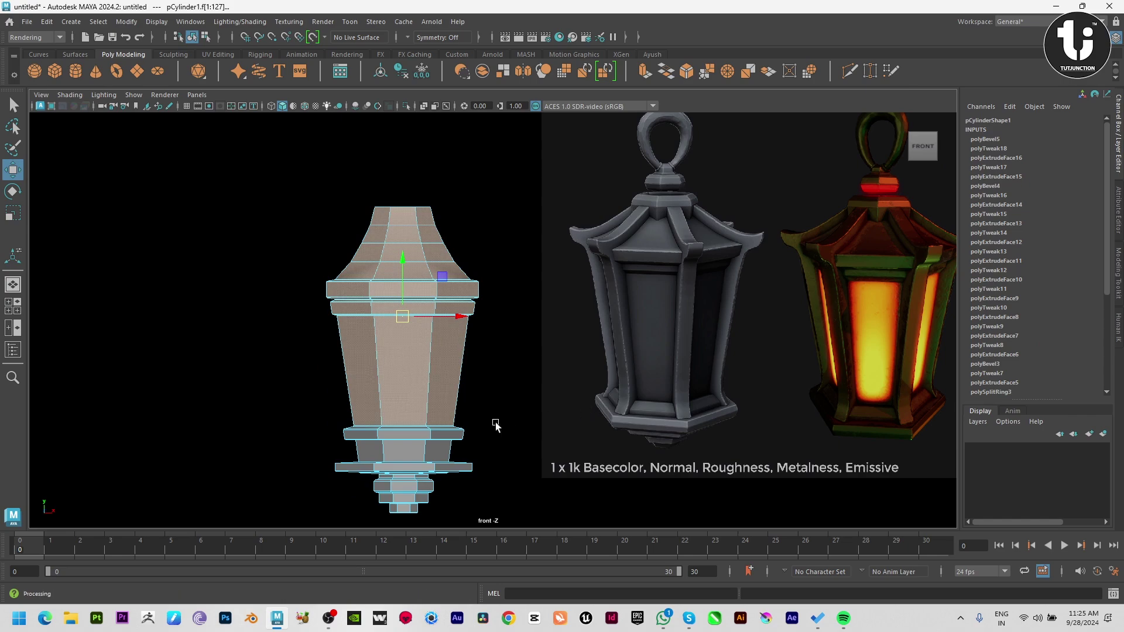
pyautogui.keyDown('alt'); pyautogui.moveTo(489, 414); pyautogui.dragTo(448, 403); pyautogui.keyUp('alt')
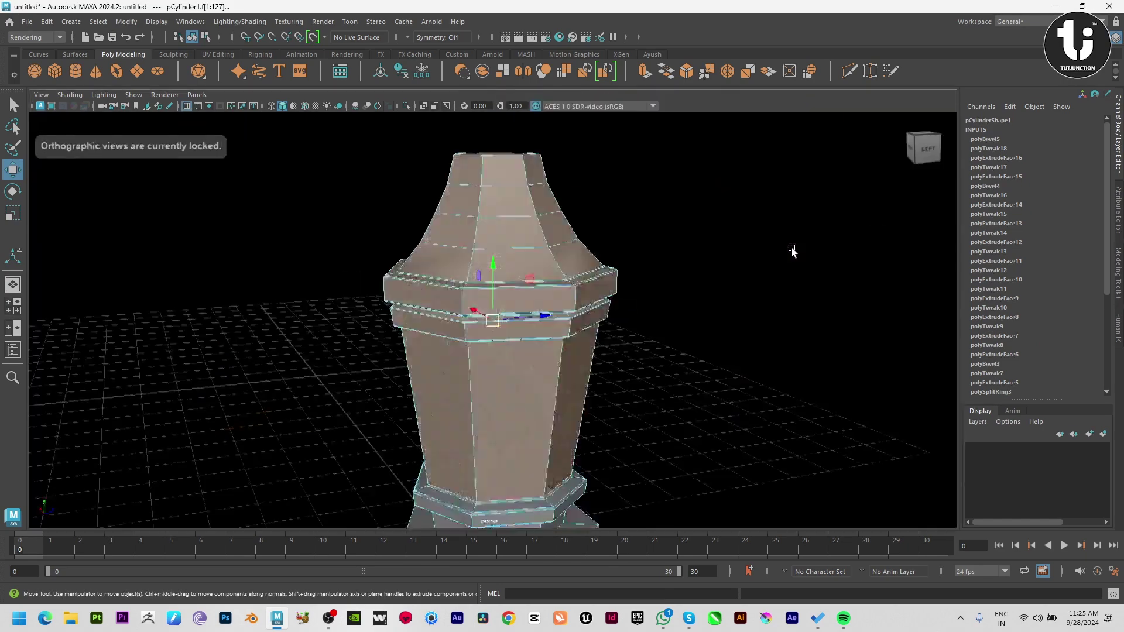
pyautogui.moveTo(791, 249)
pyautogui.keyDown('alt'); pyautogui.mouseDown()
pyautogui.moveTo(514, 371)
pyautogui.moveTo(437, 365)
pyautogui.moveTo(585, 366)
pyautogui.mouseUp(); pyautogui.keyUp('alt')
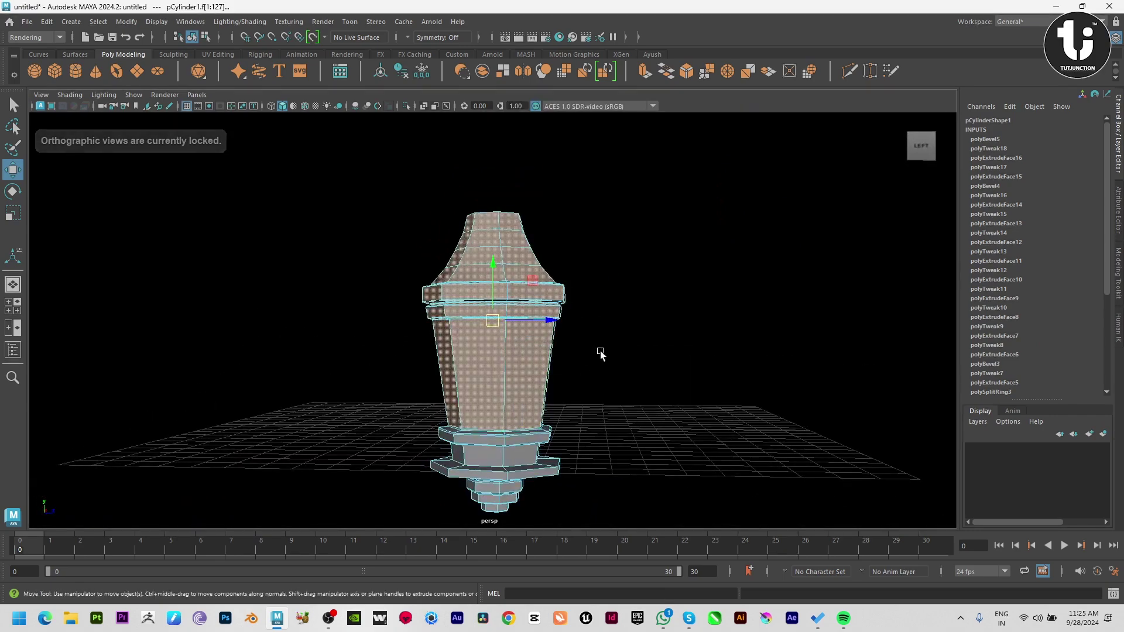
pyautogui.press('F8')
# Step: Duplicate the lantern body and move the copy pCylinder2 beside the original, to Translate X -18.4
pyautogui.hotkey('ctrl', 'd')
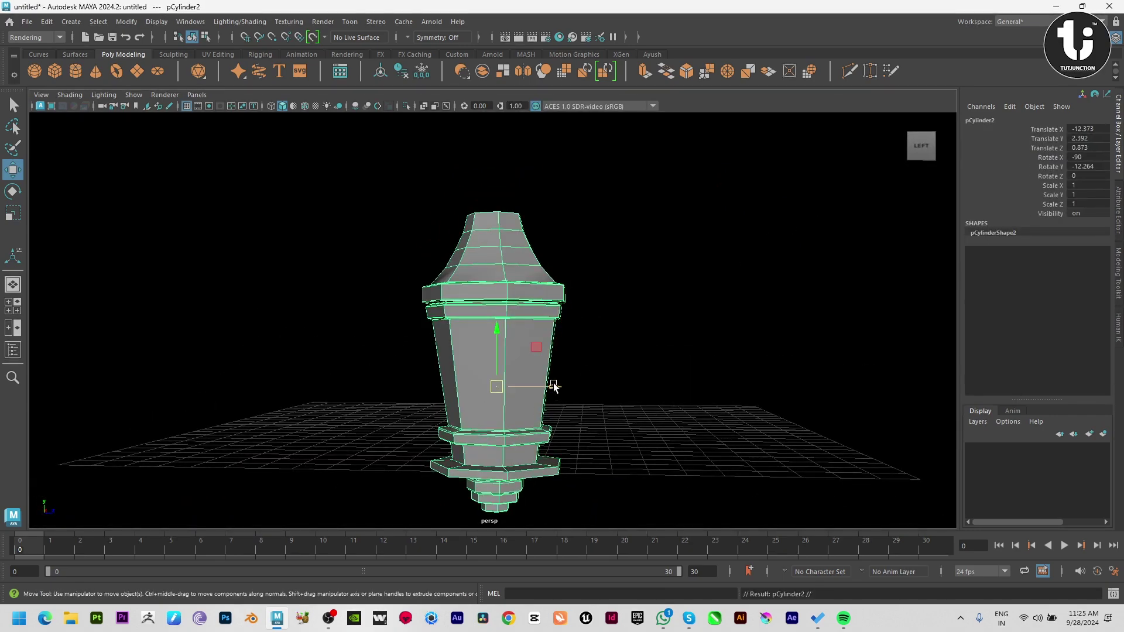
pyautogui.moveTo(550, 386)
pyautogui.mouseDown()
pyautogui.moveTo(829, 419)
pyautogui.moveTo(396, 404)
pyautogui.mouseUp()
pyautogui.keyDown('alt'); pyautogui.moveTo(396, 404); pyautogui.dragTo(358, 408, button='middle'); pyautogui.keyUp('alt')
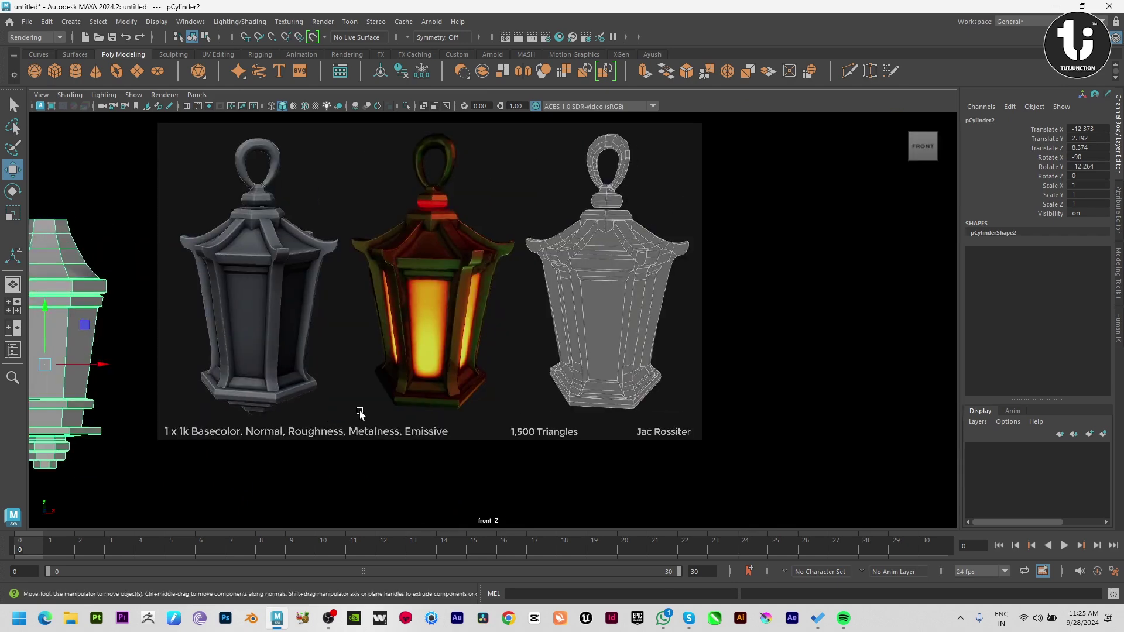
pyautogui.scroll(-3, 431, 394)
pyautogui.keyDown('alt'); pyautogui.moveTo(431, 394); pyautogui.dragTo(632, 356, button='middle'); pyautogui.keyUp('alt')
pyautogui.moveTo(611, 335); pyautogui.dragTo(484, 337)
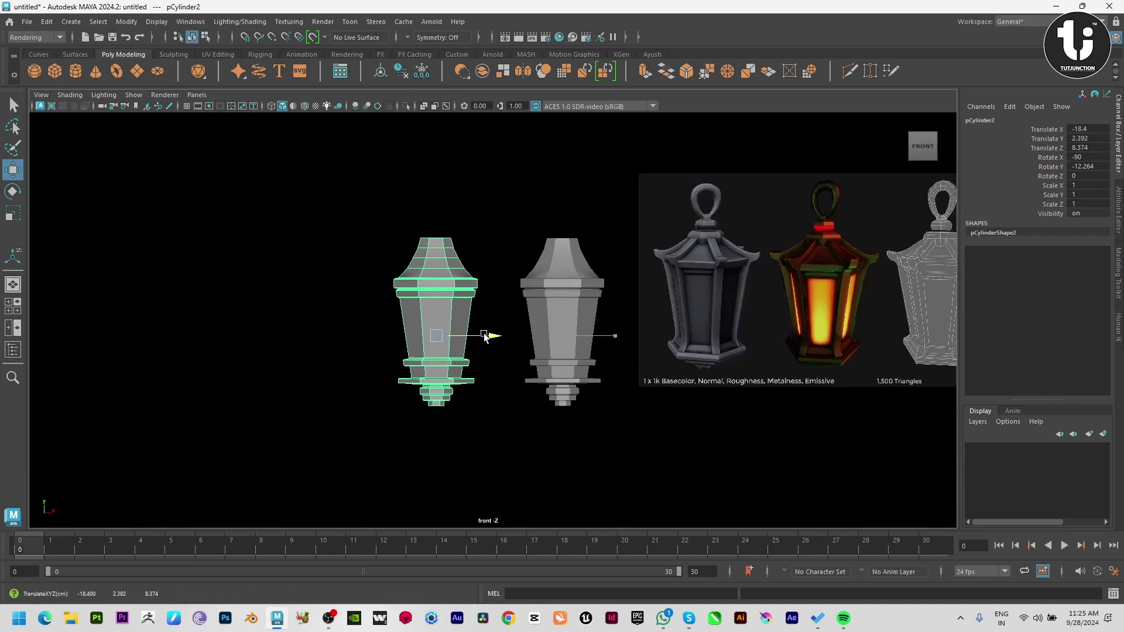
pyautogui.press('f')
# Step: Orbit around both lanterns in perspective and select a vertical corner edge on the copy
pyautogui.click(503, 413)
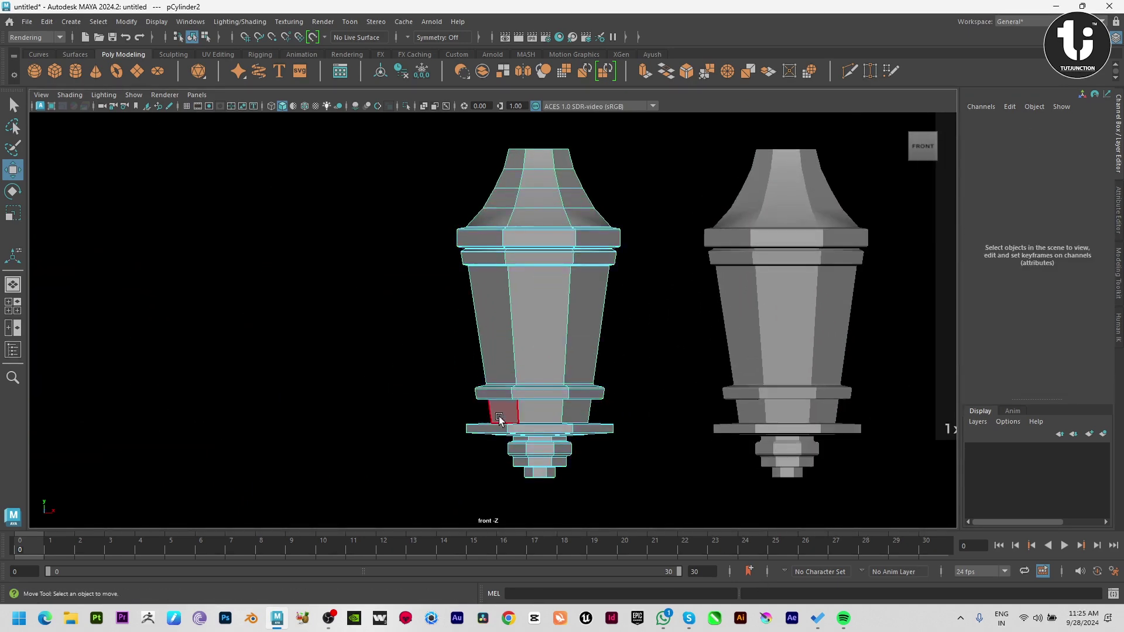
pyautogui.press('space')
pyautogui.press('space')
pyautogui.scroll(3, 627, 309)
pyautogui.scroll(-5, 627, 308)
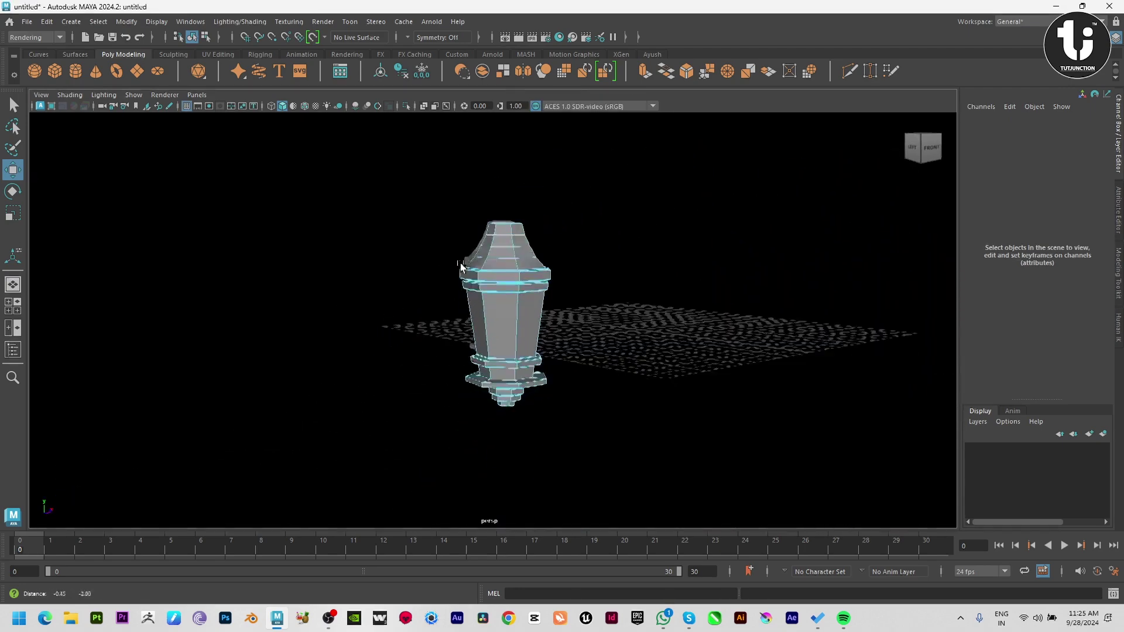
pyautogui.moveTo(627, 308)
pyautogui.keyDown('alt'); pyautogui.mouseDown()
pyautogui.moveTo(462, 261)
pyautogui.moveTo(576, 261)
pyautogui.mouseUp(); pyautogui.keyUp('alt')
pyautogui.scroll(1, 646, 270)
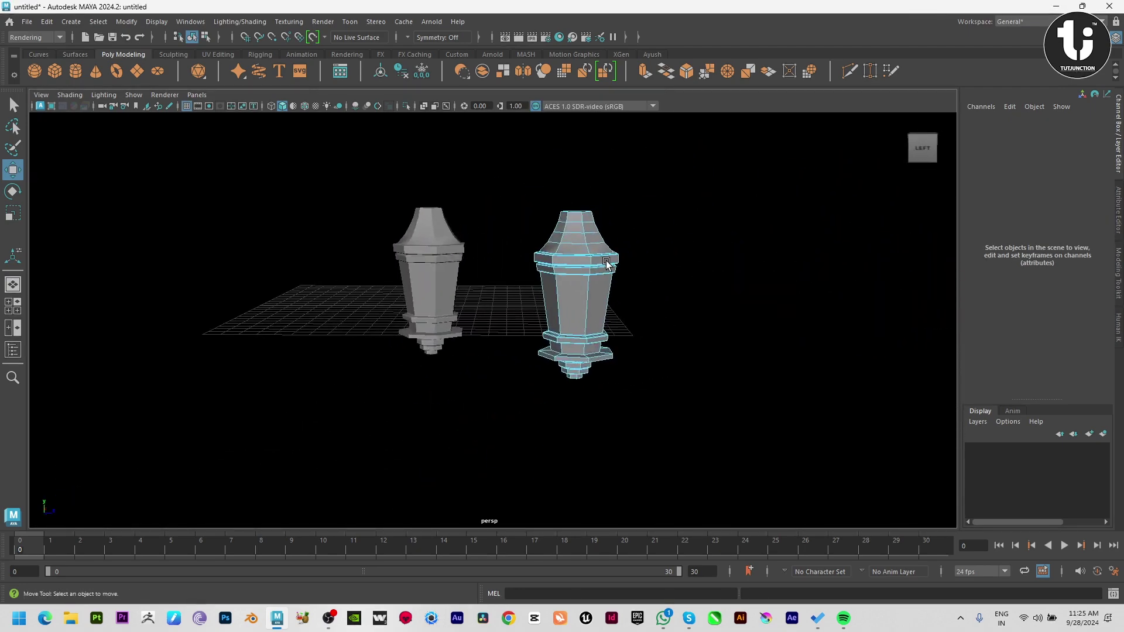
pyautogui.scroll(3, 650, 281)
pyautogui.click(664, 292)
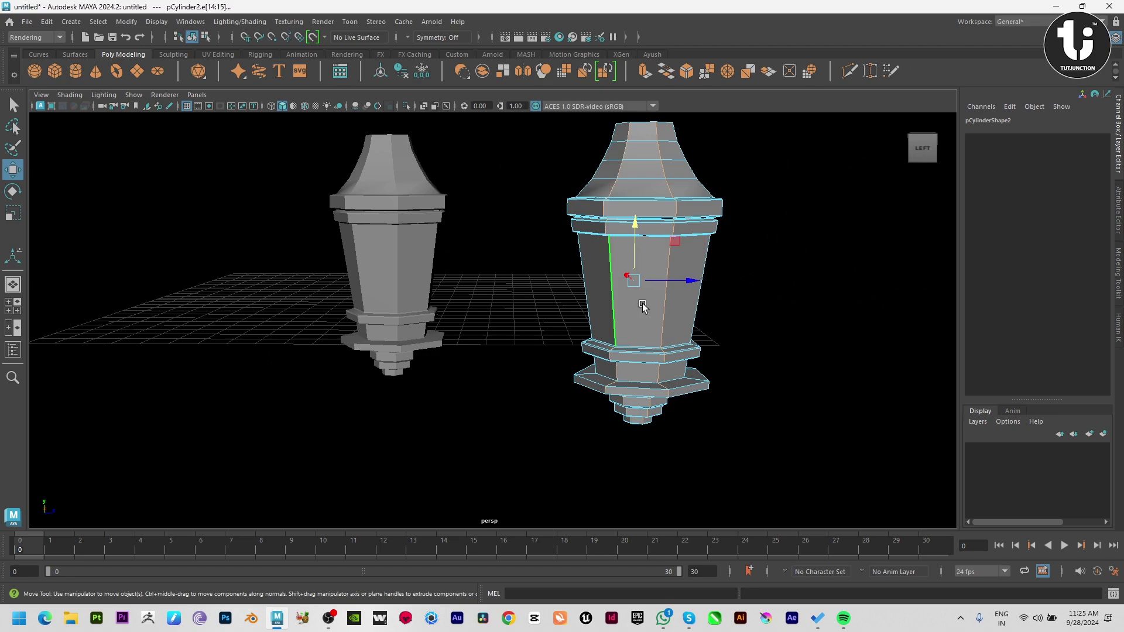
pyautogui.moveTo(641, 303)
pyautogui.keyDown('alt'); pyautogui.mouseDown()
pyautogui.moveTo(676, 268)
pyautogui.moveTo(223, 267)
pyautogui.mouseUp(); pyautogui.keyUp('alt')
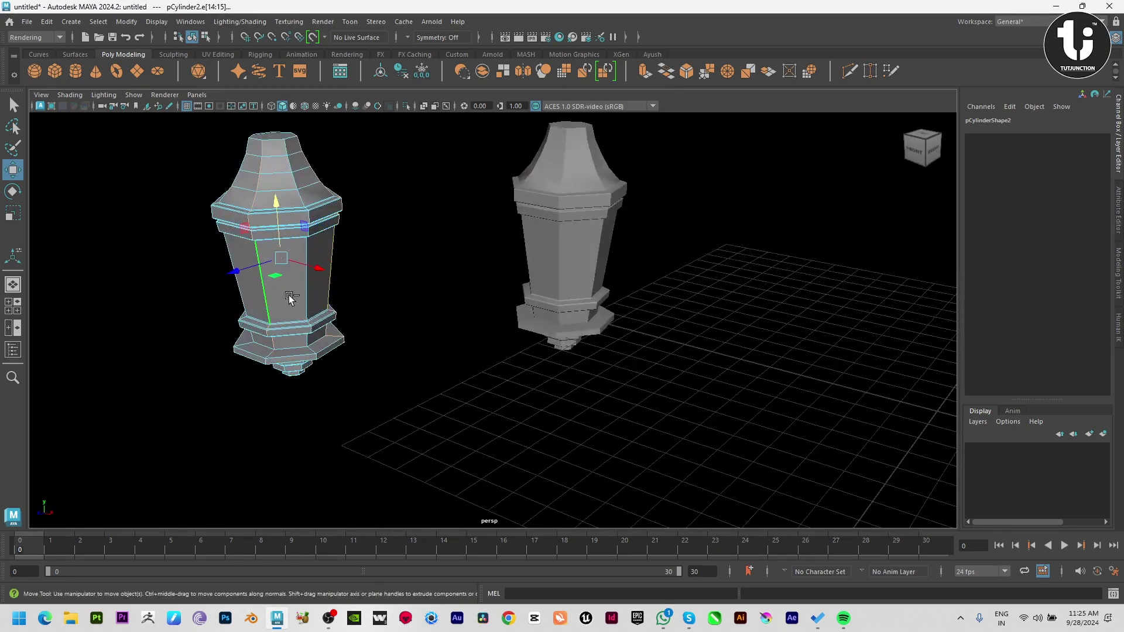
# Step: Bevel the copy's selected corner edges, trying fractions of 1 and 4 before settling on 2
pyautogui.keyDown('alt'); pyautogui.moveTo(296, 296); pyautogui.dragTo(544, 337); pyautogui.keyUp('alt')
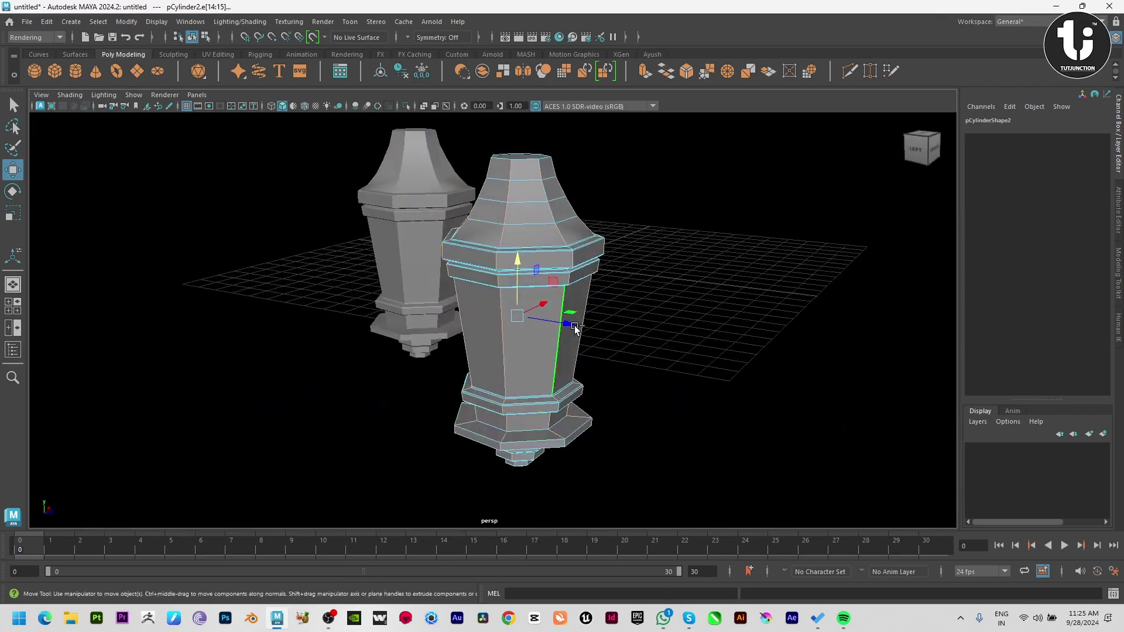
pyautogui.keyDown('shift'); pyautogui.moveTo(621, 275); pyautogui.dragTo(736, 265, button='right'); pyautogui.keyUp('shift')
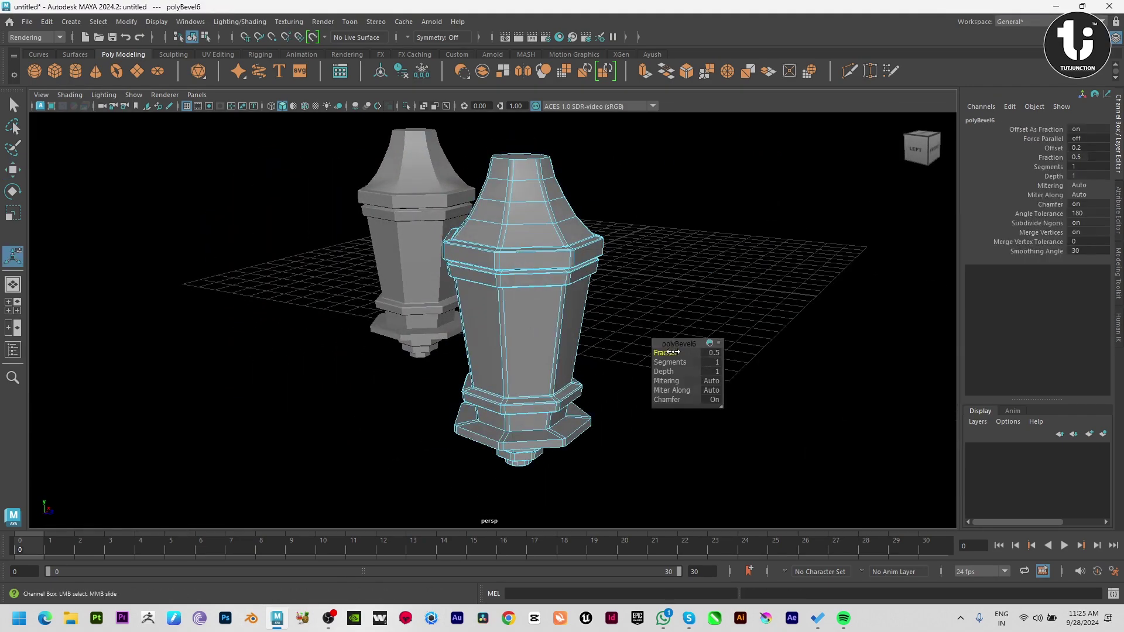
pyautogui.moveTo(703, 349); pyautogui.dragTo(1073, 346)
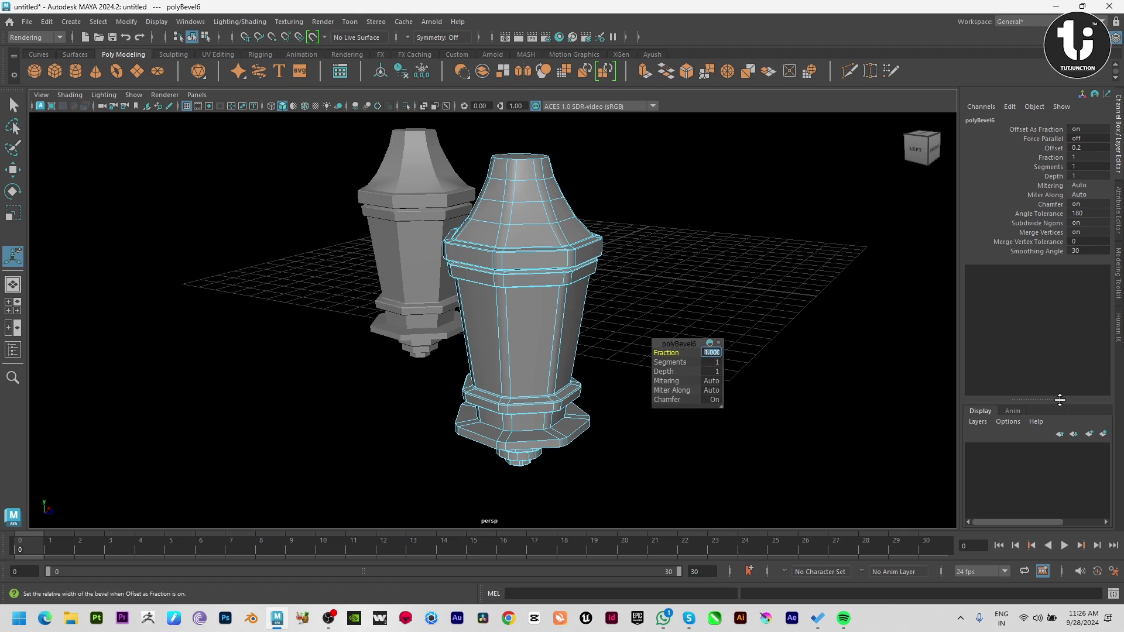
pyautogui.press('Return')
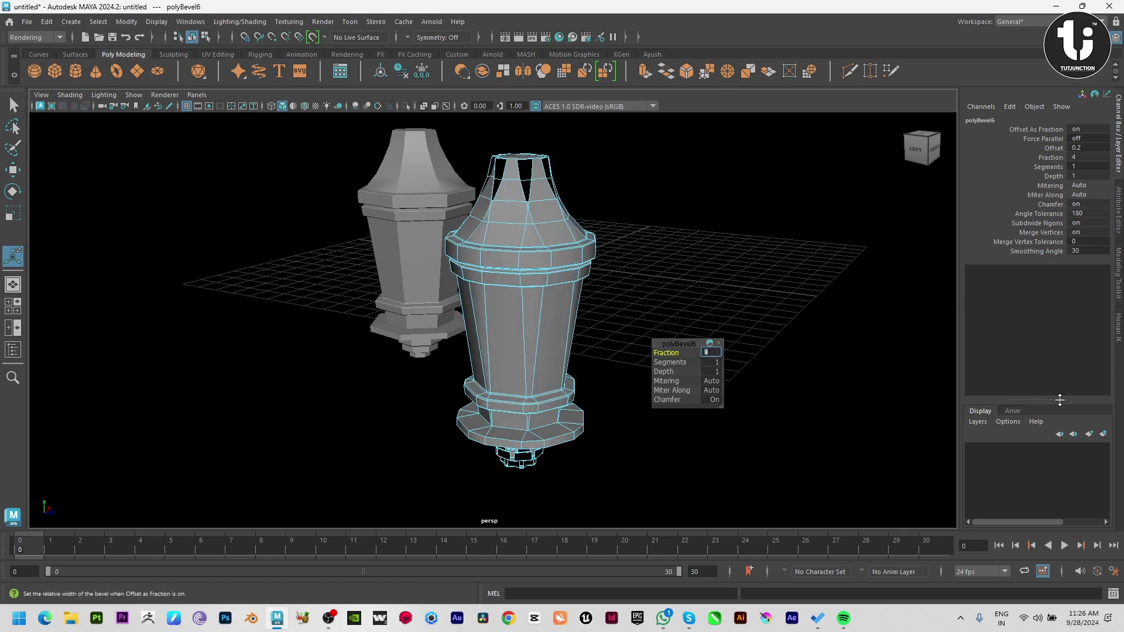
pyautogui.press('Return')
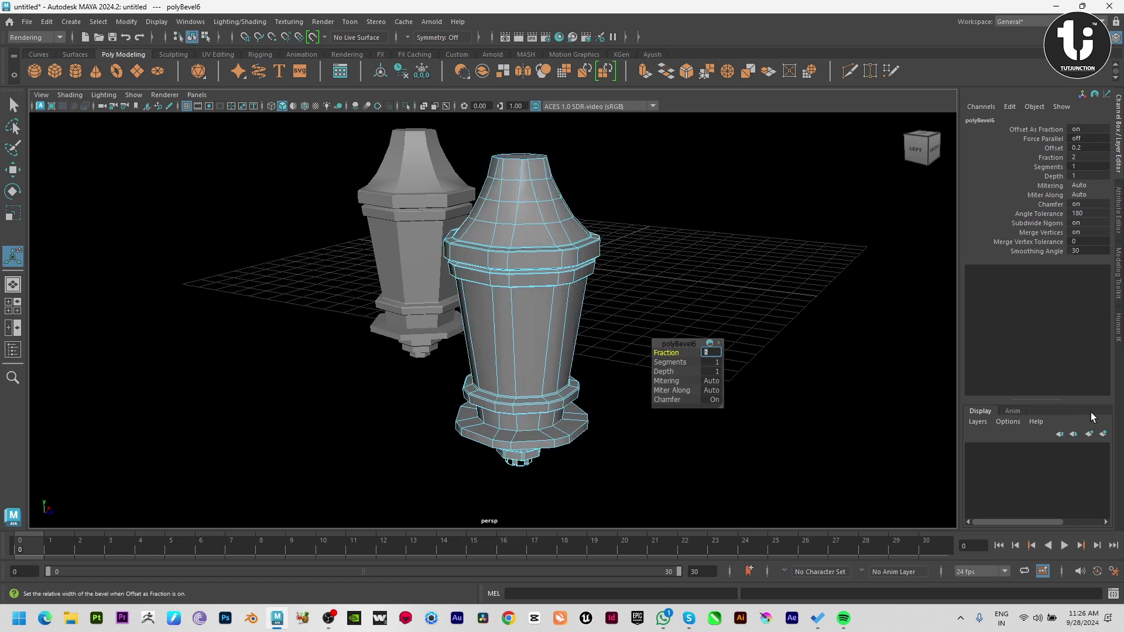
pyautogui.click(745, 306)
# Step: Select a loop of vertical strip faces on the lantern copy's side
pyautogui.keyDown('alt'); pyautogui.moveTo(673, 293); pyautogui.dragTo(593, 277); pyautogui.keyUp('alt')
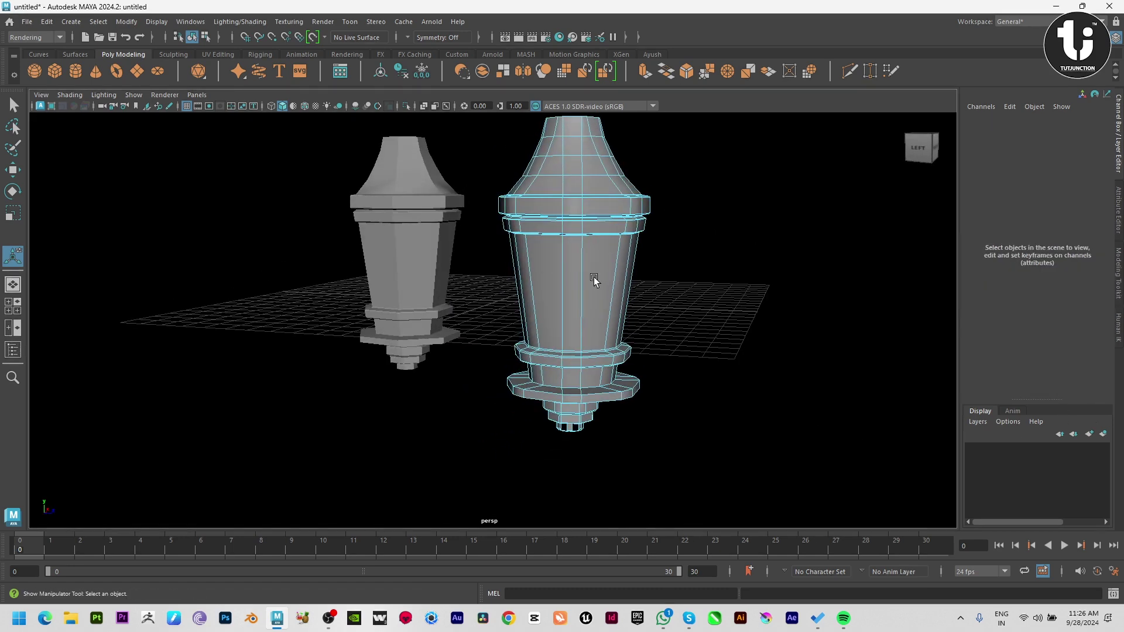
pyautogui.press('q')
pyautogui.click(576, 297)
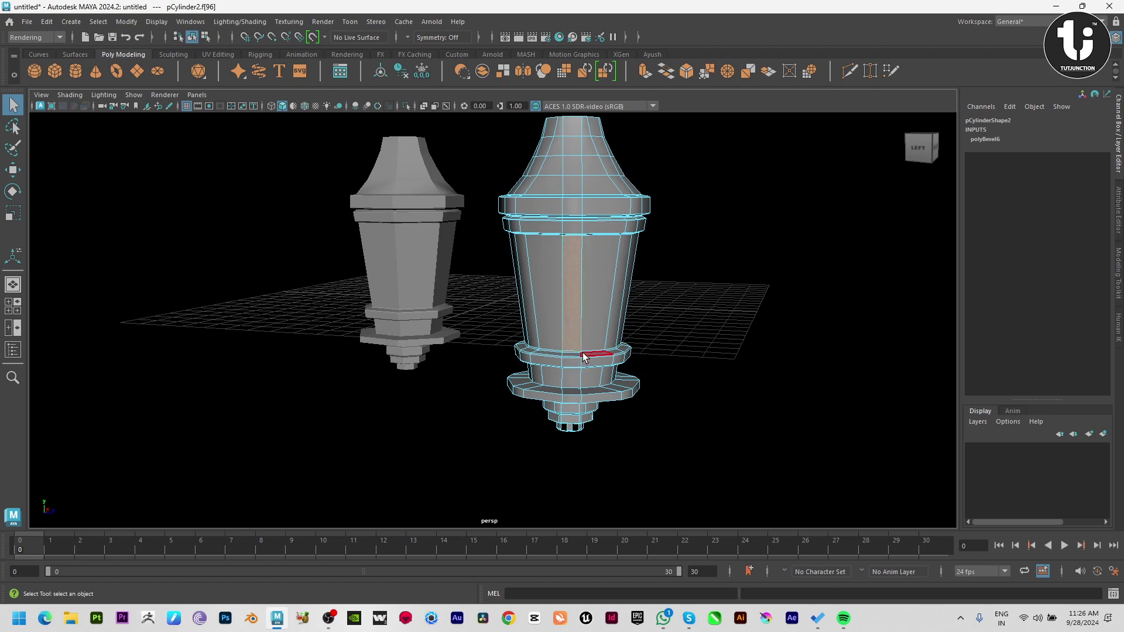
pyautogui.keyDown('alt'); pyautogui.moveTo(594, 356); pyautogui.dragTo(689, 486, button='right'); pyautogui.keyUp('alt')
pyautogui.keyDown('shift'); pyautogui.doubleClick(685, 395); pyautogui.keyUp('shift')
pyautogui.moveTo(685, 395)
pyautogui.keyDown('alt'); pyautogui.mouseDown()
pyautogui.moveTo(564, 323)
pyautogui.moveTo(674, 359)
pyautogui.moveTo(331, 367)
pyautogui.moveTo(407, 404)
pyautogui.mouseUp(); pyautogui.keyUp('alt')
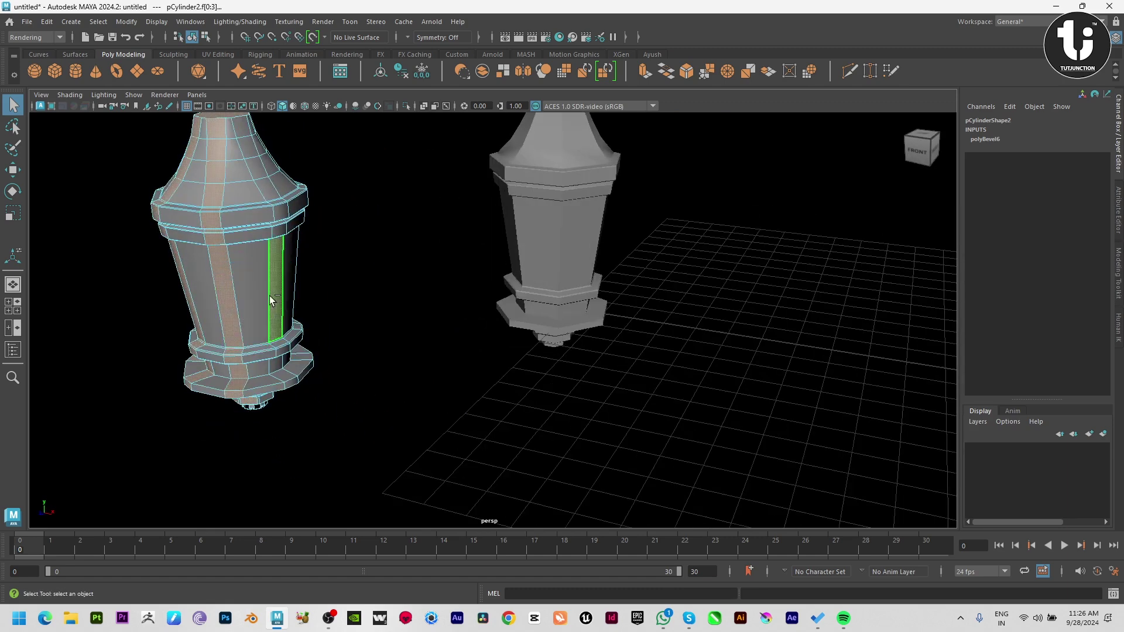
# Step: Extend the strip face selection around the copy and extract it into polySurface2
pyautogui.moveTo(277, 343)
pyautogui.keyDown('alt'); pyautogui.mouseDown()
pyautogui.moveTo(394, 351)
pyautogui.moveTo(423, 286)
pyautogui.mouseUp(); pyautogui.keyUp('alt')
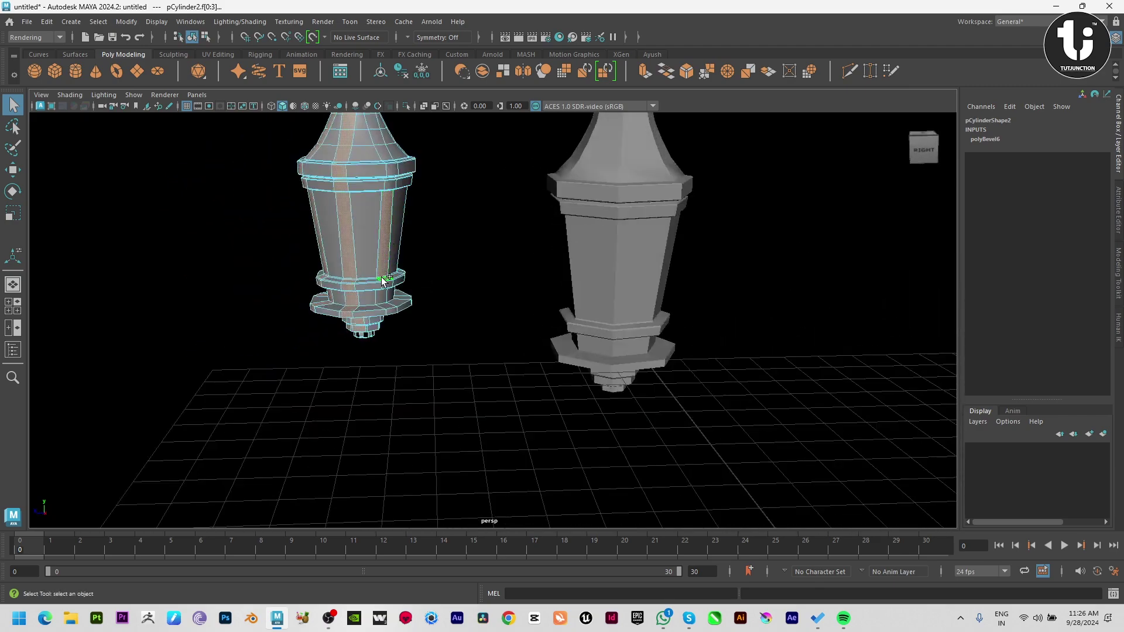
pyautogui.keyDown('alt'); pyautogui.moveTo(464, 298); pyautogui.dragTo(431, 314); pyautogui.keyUp('alt')
pyautogui.moveTo(431, 314)
pyautogui.keyDown('alt'); pyautogui.mouseDown(button='right')
pyautogui.moveTo(683, 286)
pyautogui.moveTo(585, 563)
pyautogui.mouseUp(button='right'); pyautogui.keyUp('alt')
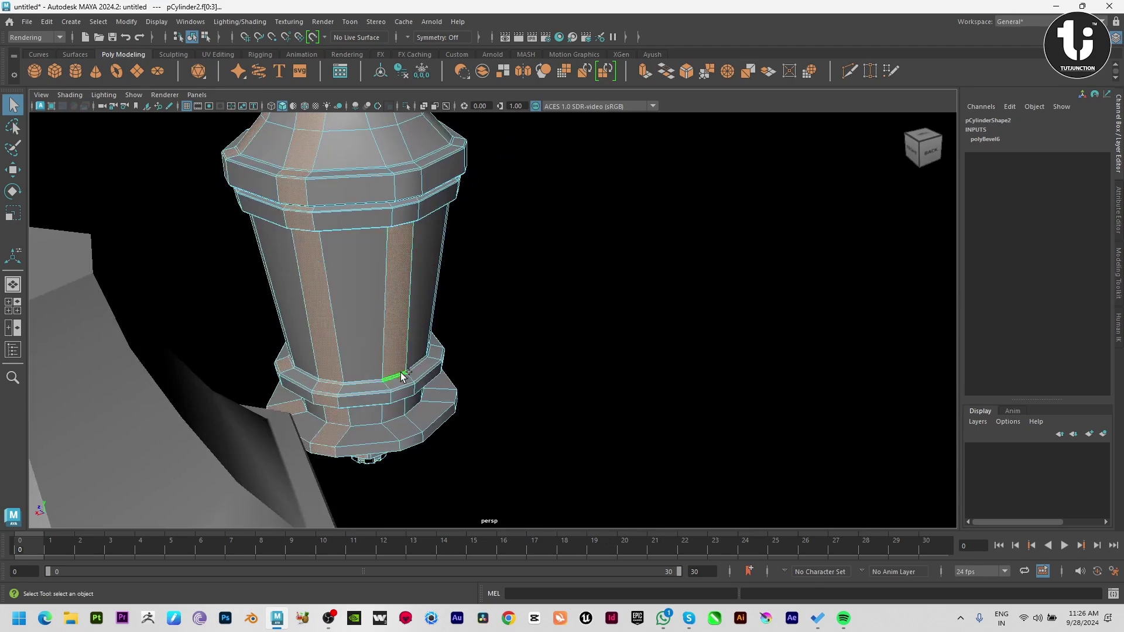
pyautogui.moveTo(509, 353)
pyautogui.keyDown('alt'); pyautogui.mouseDown()
pyautogui.moveTo(761, 414)
pyautogui.moveTo(376, 293)
pyautogui.moveTo(494, 308)
pyautogui.mouseUp(); pyautogui.keyUp('alt')
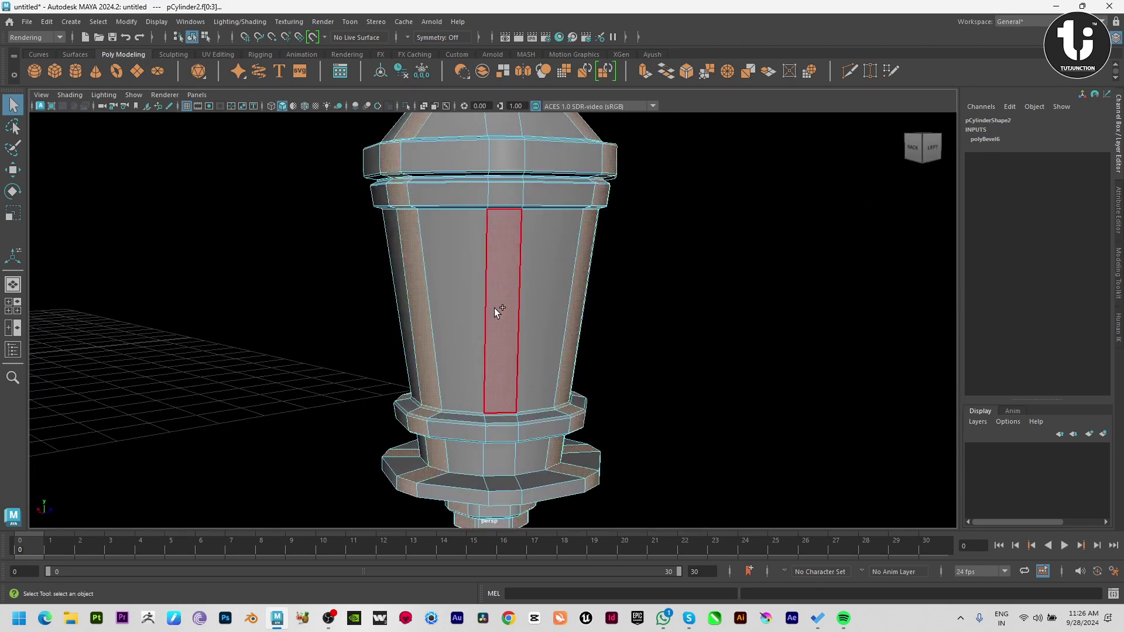
pyautogui.keyDown('shift'); pyautogui.doubleClick(502, 415); pyautogui.keyUp('shift')
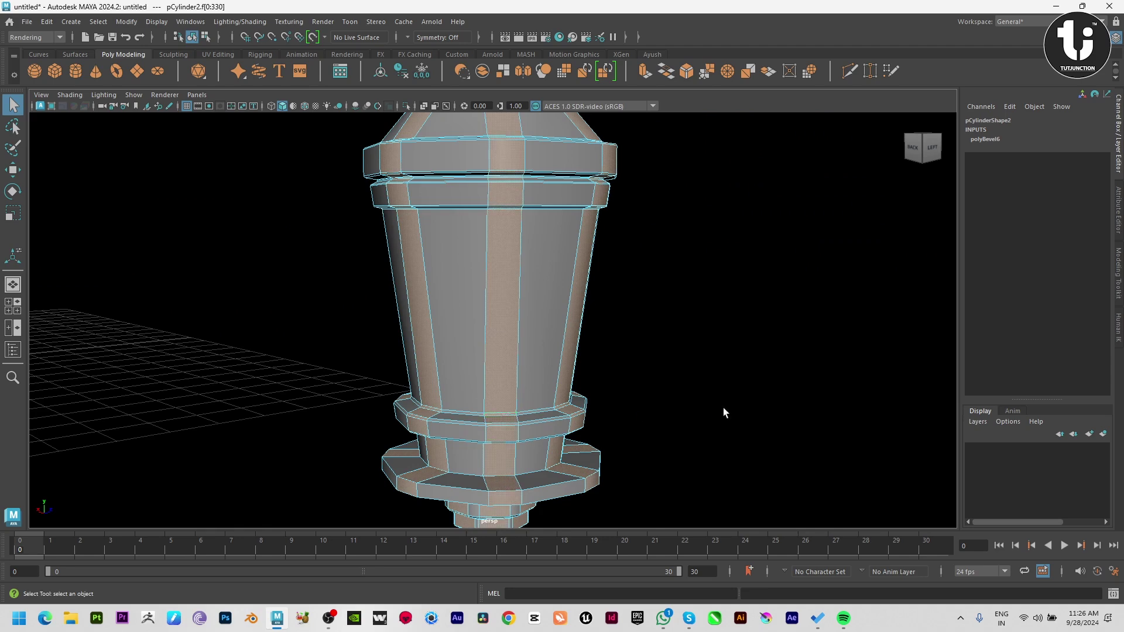
pyautogui.keyDown('alt'); pyautogui.moveTo(722, 407); pyautogui.dragTo(314, 388); pyautogui.keyUp('alt')
pyautogui.press('space')
pyautogui.press('space')
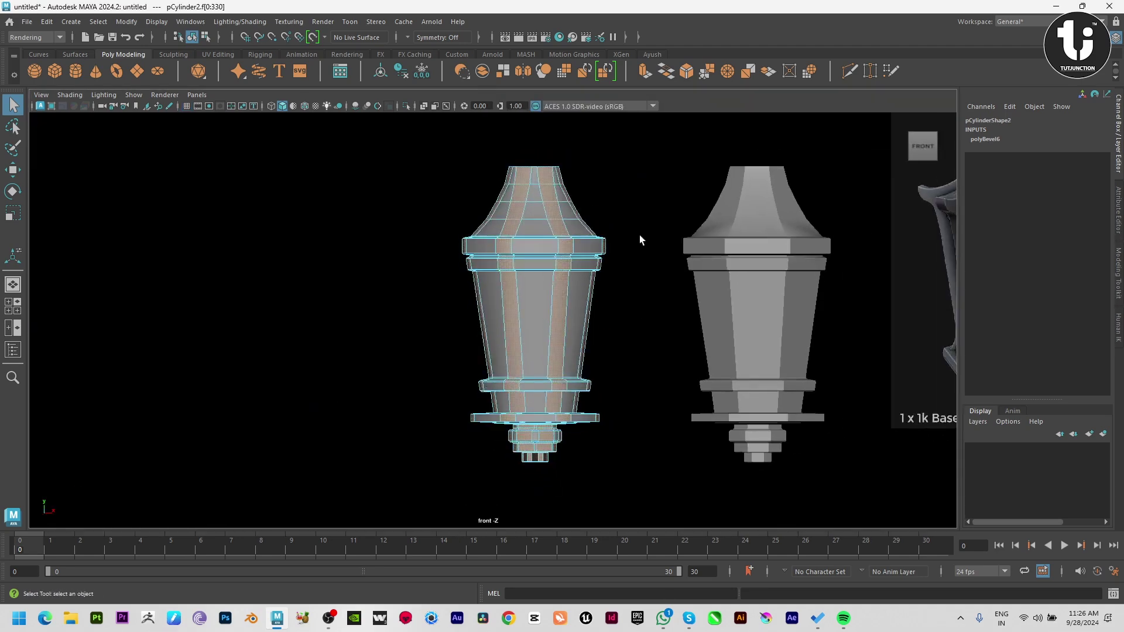
pyautogui.keyDown('shift'); pyautogui.moveTo(640, 234); pyautogui.dragTo(654, 435, button='right'); pyautogui.keyUp('shift')
pyautogui.moveTo(592, 312); pyautogui.dragTo(560, 299)
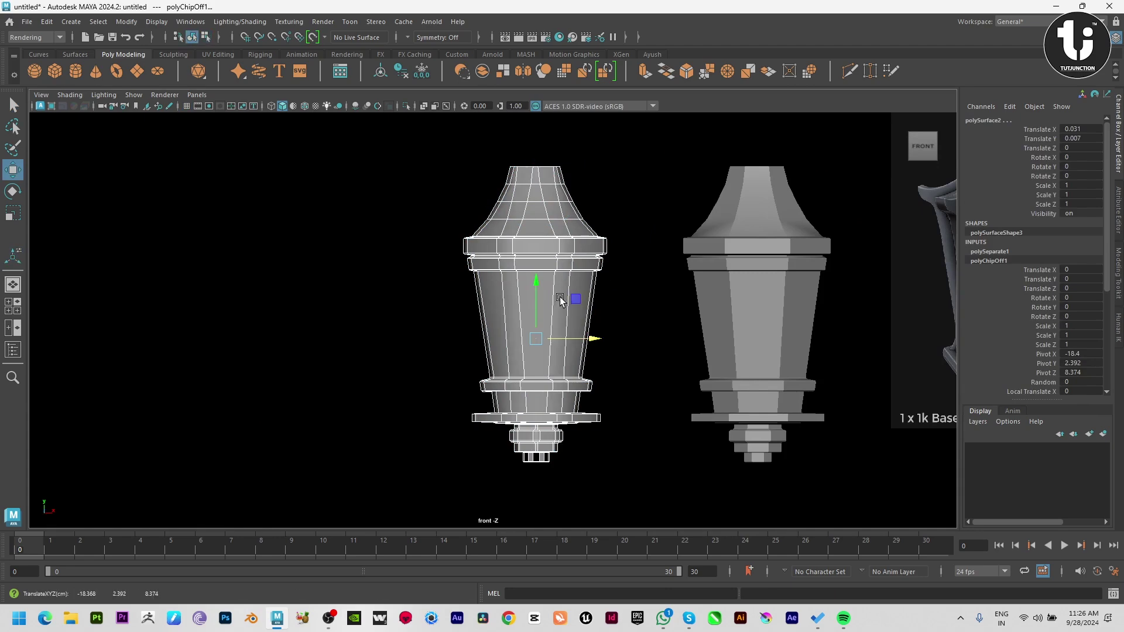
# Step: Select the extracted strip piece instead of the remaining lantern body
pyautogui.click(637, 316)
pyautogui.click(534, 314)
pyautogui.click(578, 322)
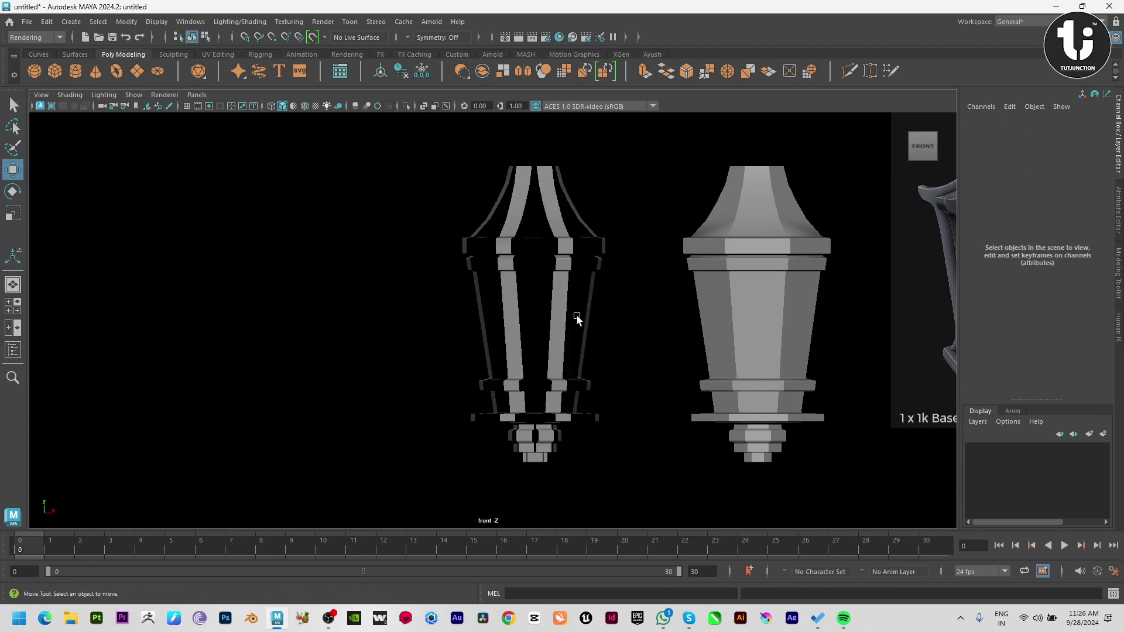
pyautogui.scroll(-2, 617, 387)
pyautogui.scroll(-2, 572, 427)
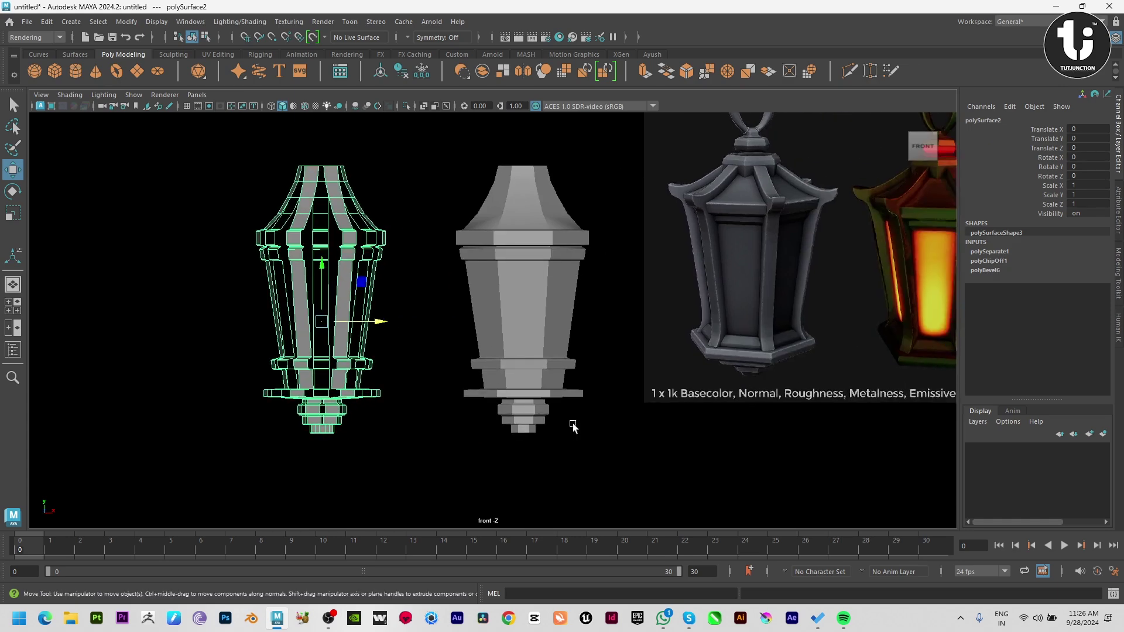
pyautogui.scroll(2, 434, 384)
# Step: Delete the strip piece's lower base-ring faces, leaving only the vertical frame strips
pyautogui.press('F11')
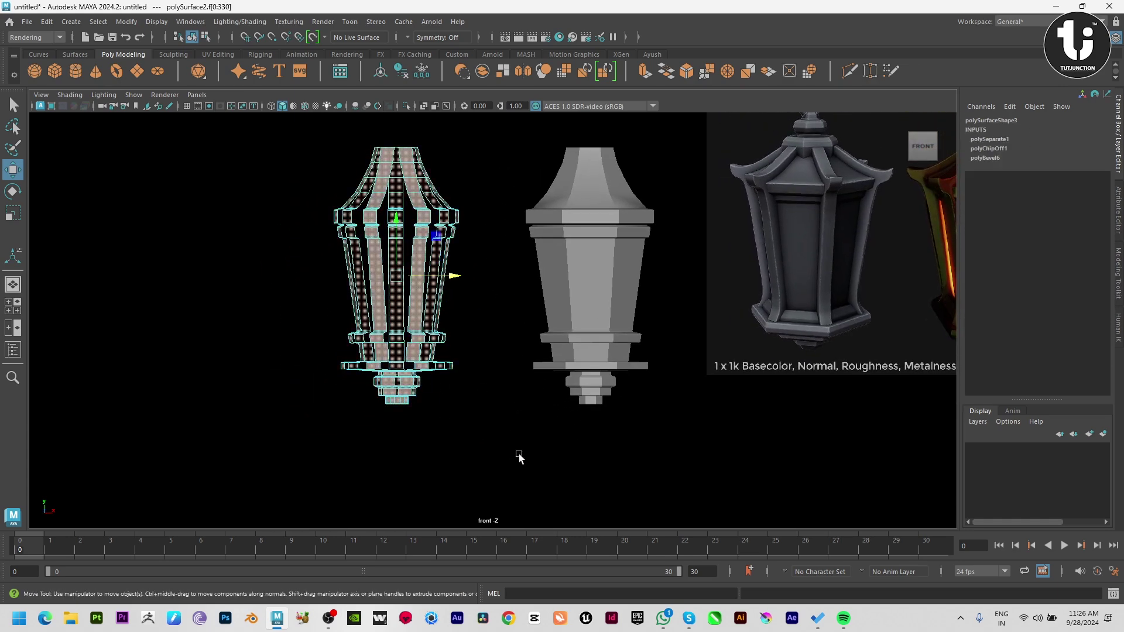
pyautogui.moveTo(520, 457); pyautogui.dragTo(228, 343)
pyautogui.moveTo(166, 203); pyautogui.dragTo(652, 283)
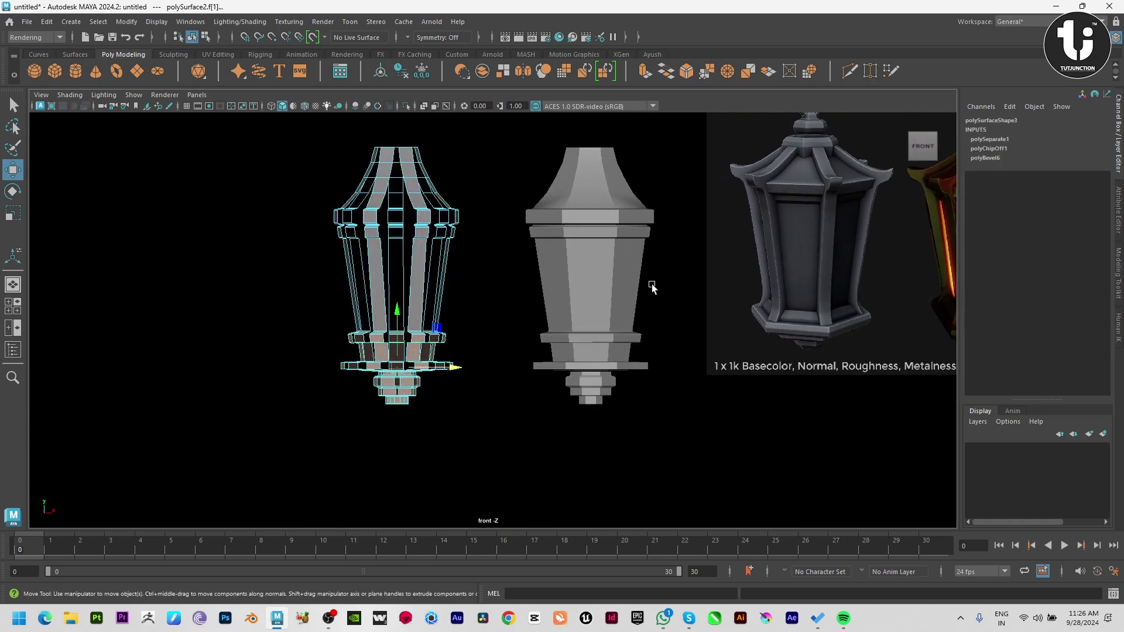
pyautogui.press('Delete')
pyautogui.press('F8')
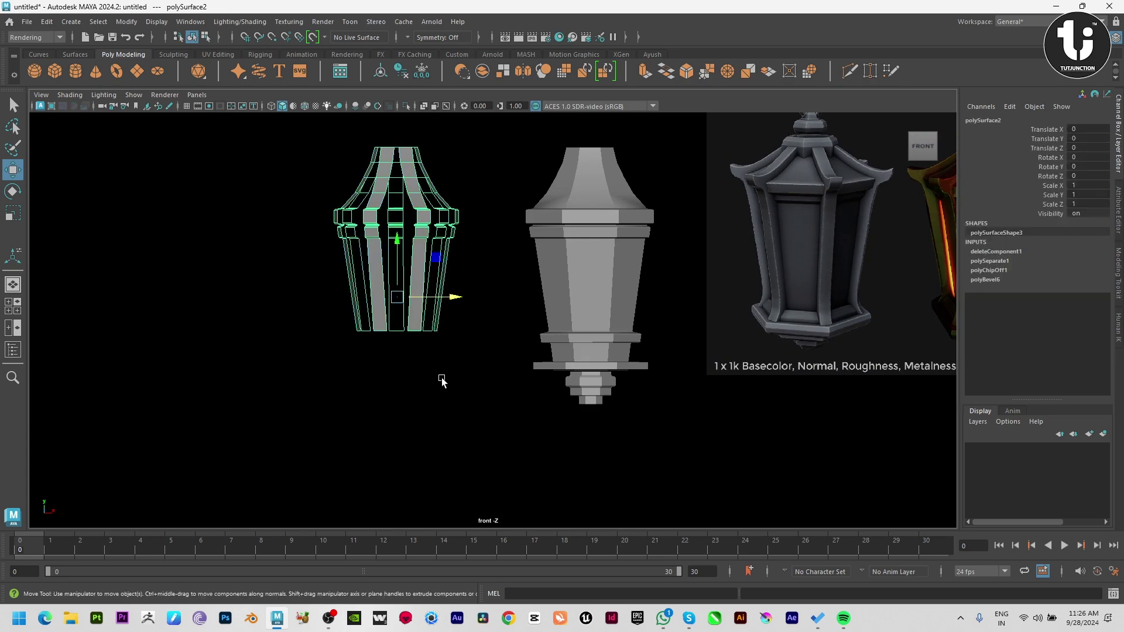
pyautogui.moveTo(439, 381)
pyautogui.keyDown('alt'); pyautogui.mouseDown(button='middle')
pyautogui.moveTo(495, 379)
pyautogui.moveTo(470, 385)
pyautogui.mouseUp(button='middle'); pyautogui.keyUp('alt')
pyautogui.press('space')
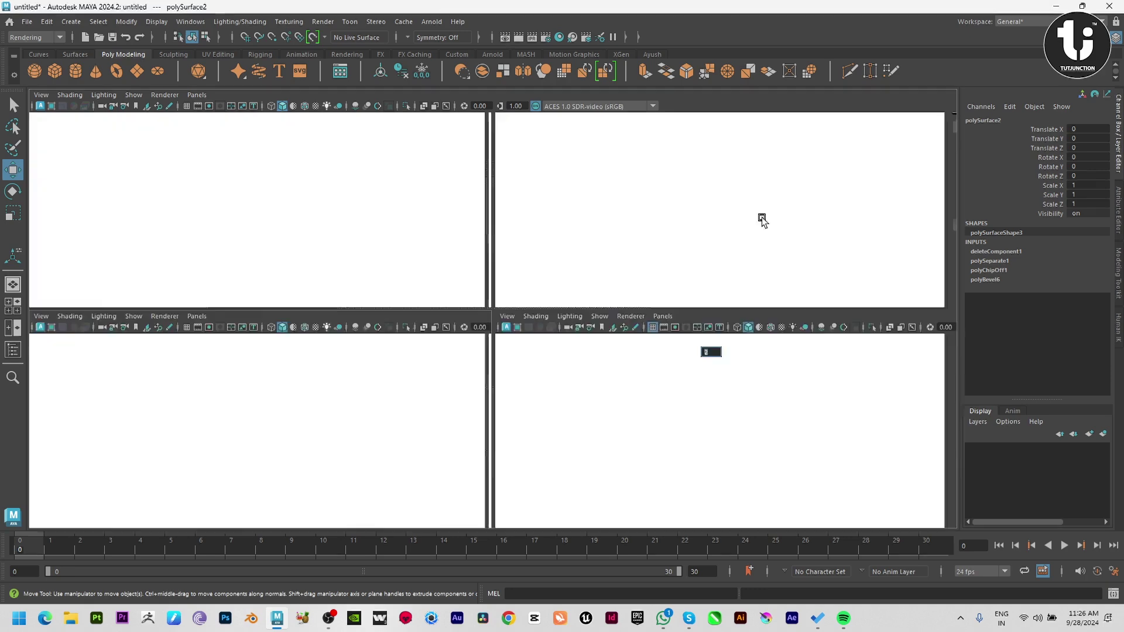
pyautogui.press('space')
# Step: Trial-extrude the strip faces inward by 0.212
pyautogui.keyDown('alt'); pyautogui.moveTo(563, 328); pyautogui.dragTo(581, 330); pyautogui.keyUp('alt')
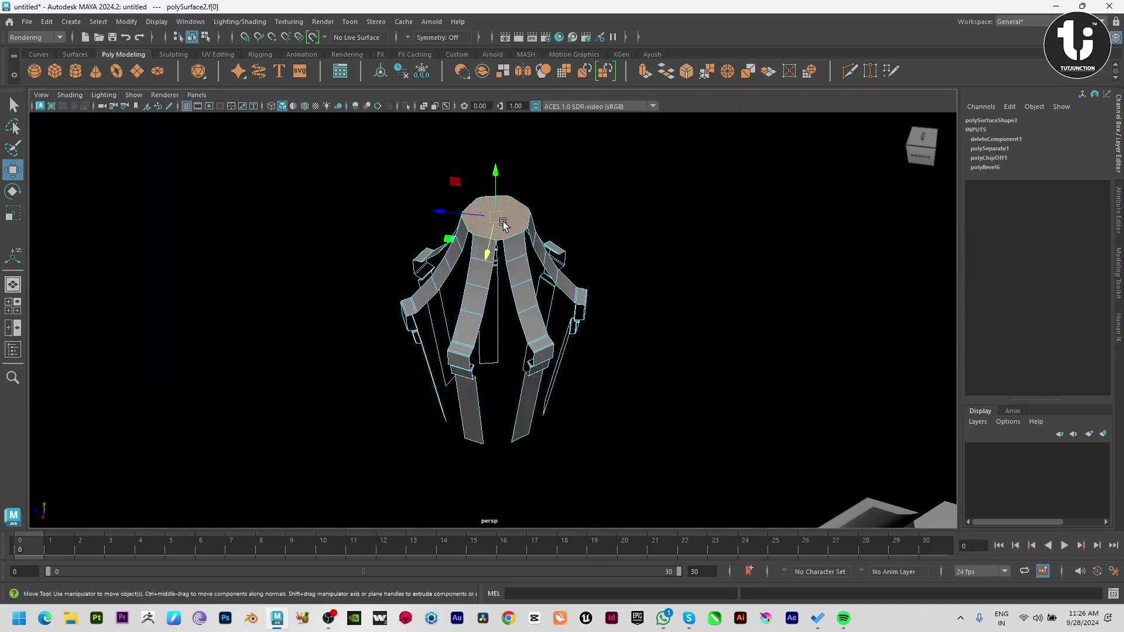
pyautogui.click(609, 277)
pyautogui.keyDown('alt'); pyautogui.moveTo(471, 252); pyautogui.dragTo(556, 426); pyautogui.keyUp('alt')
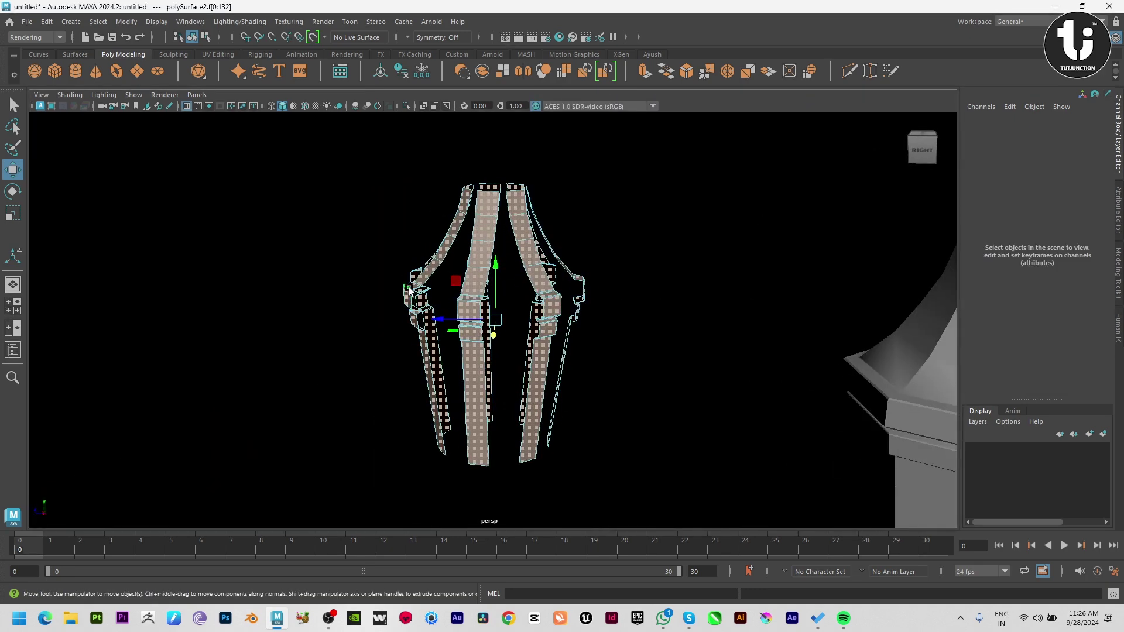
pyautogui.hotkey('ctrl', 'e')
pyautogui.keyDown('alt'); pyautogui.moveTo(585, 347); pyautogui.dragTo(576, 359); pyautogui.keyUp('alt')
pyautogui.moveTo(476, 181); pyautogui.dragTo(488, 186)
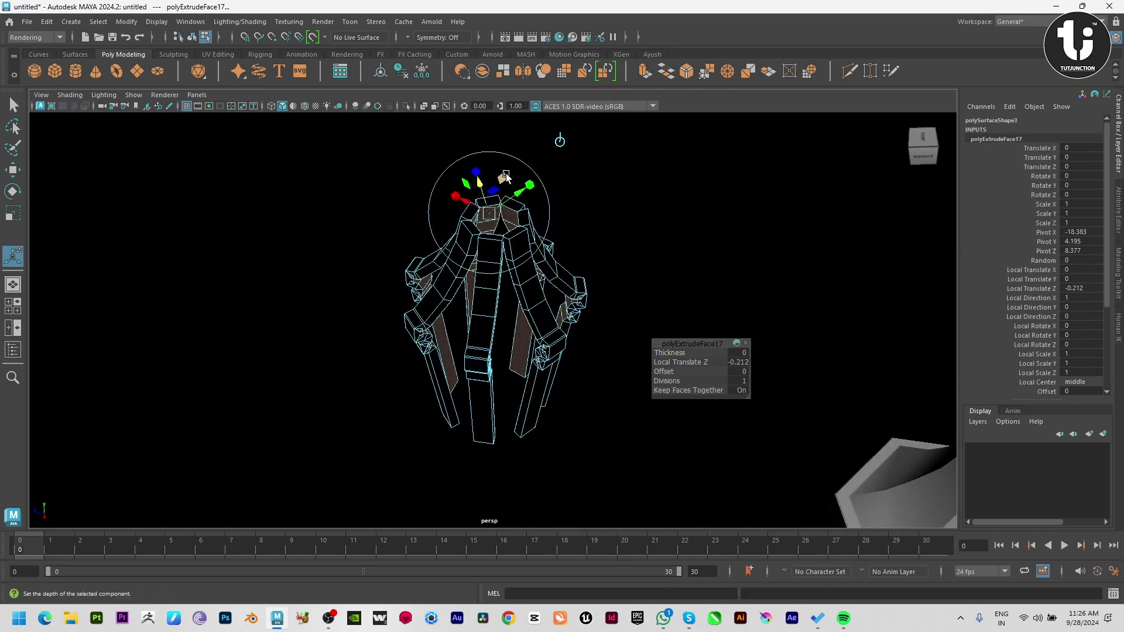
pyautogui.press('q')
pyautogui.click(506, 176)
pyautogui.press('F8')
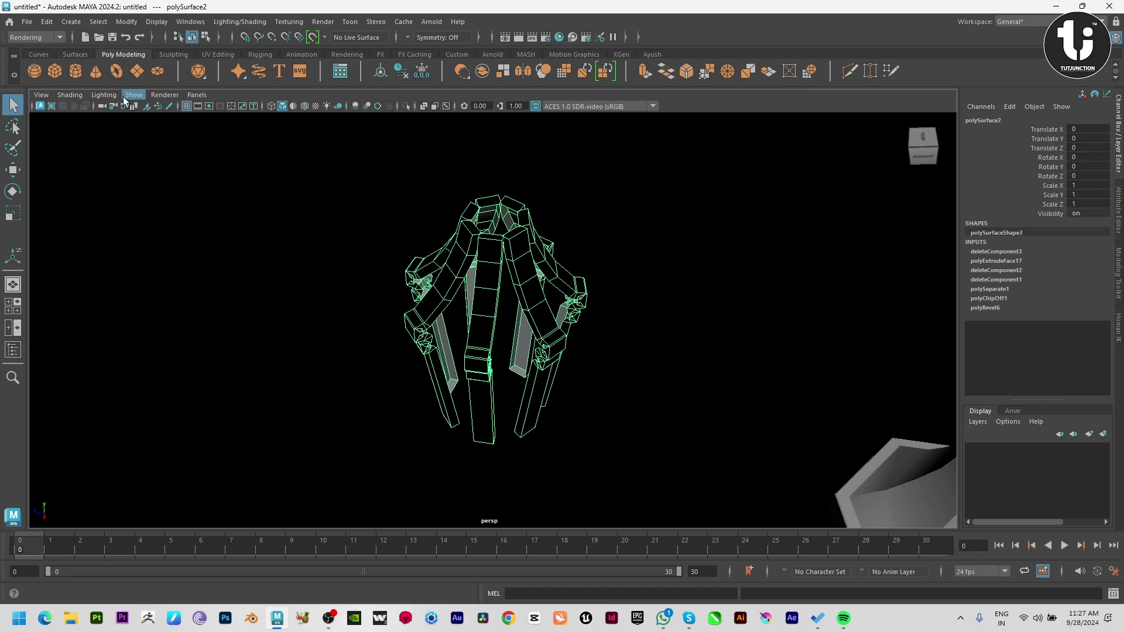
# Step: Restore shaded display, preview the strips smoothed, and undo back to the extruded face selection
pyautogui.click(124, 100)
pyautogui.click(140, 174)
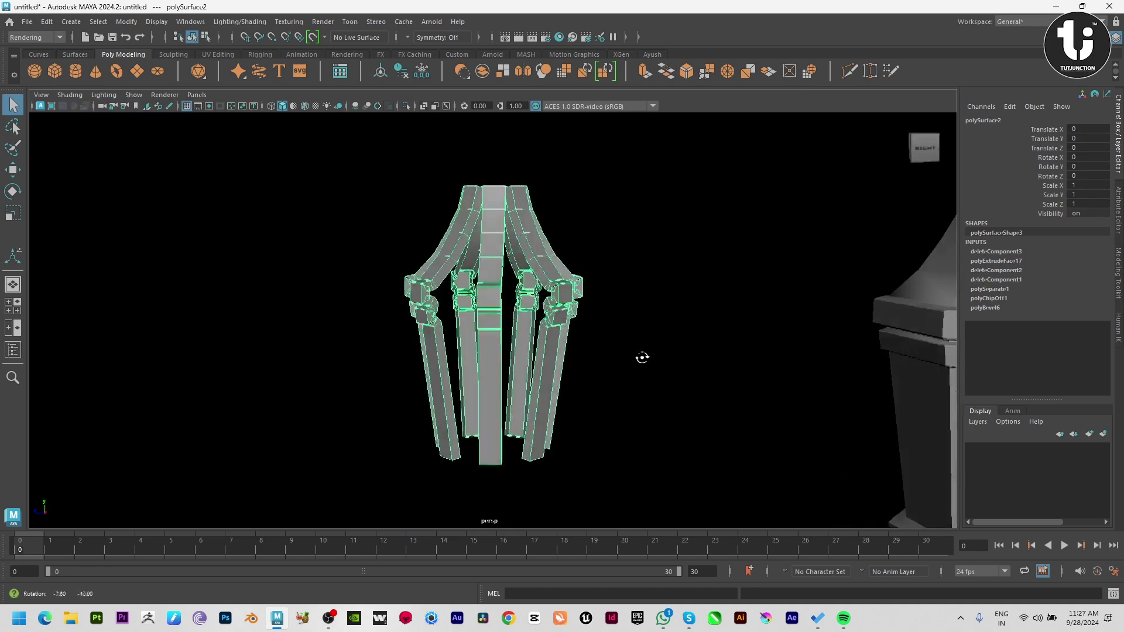
pyautogui.click(551, 289)
pyautogui.press('3')
pyautogui.click(642, 357)
pyautogui.keyDown('alt'); pyautogui.moveTo(642, 354); pyautogui.dragTo(603, 350); pyautogui.keyUp('alt')
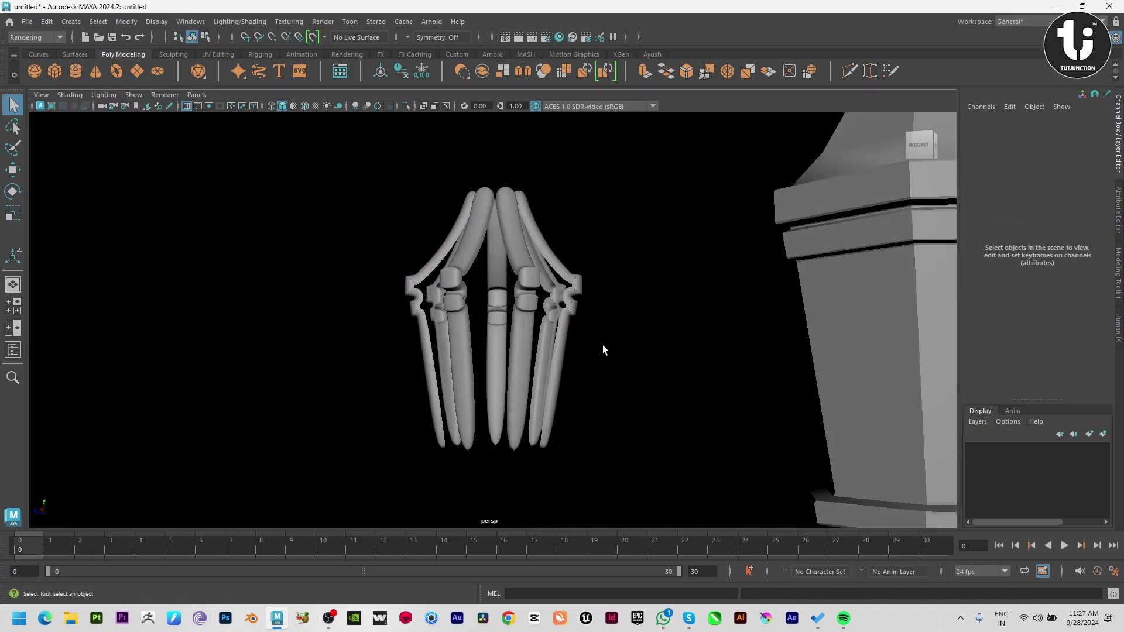
pyautogui.hotkey('ctrl', 'z')
pyautogui.hotkey('ctrl', 'z')
pyautogui.hotkey('ctrl', 'z')
pyautogui.hotkey('ctrl', 'z')
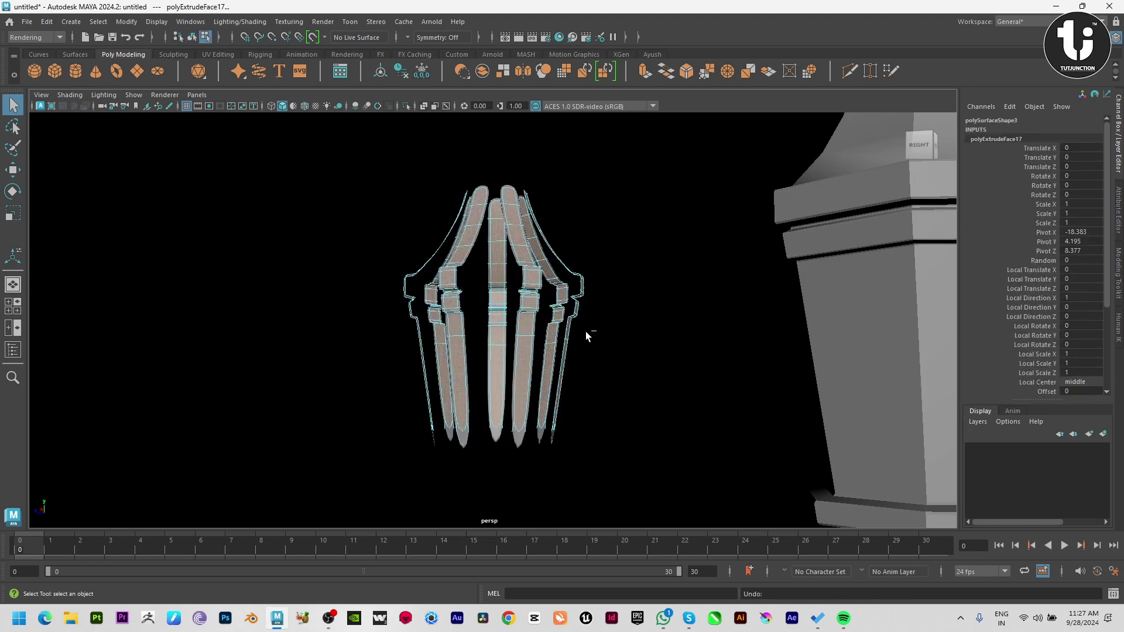
pyautogui.keyDown('alt'); pyautogui.moveTo(569, 325); pyautogui.dragTo(589, 337); pyautogui.keyUp('alt')
# Step: Re-extrude the strip faces outward, settling on a thickness of about 0.078
pyautogui.press('w')
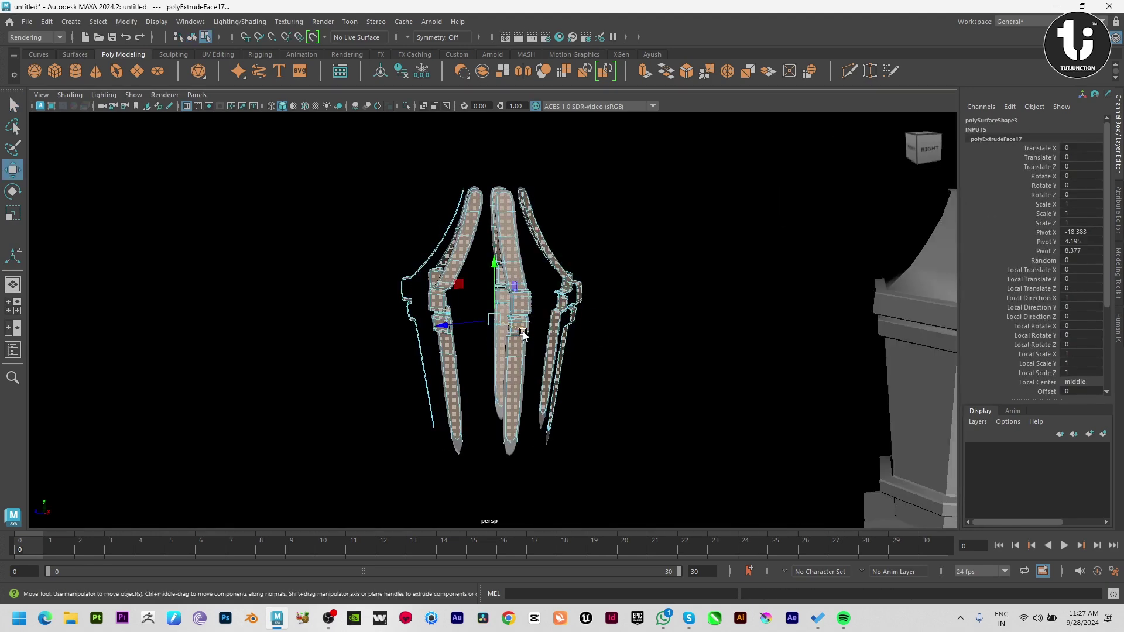
pyautogui.hotkey('ctrl', 'z')
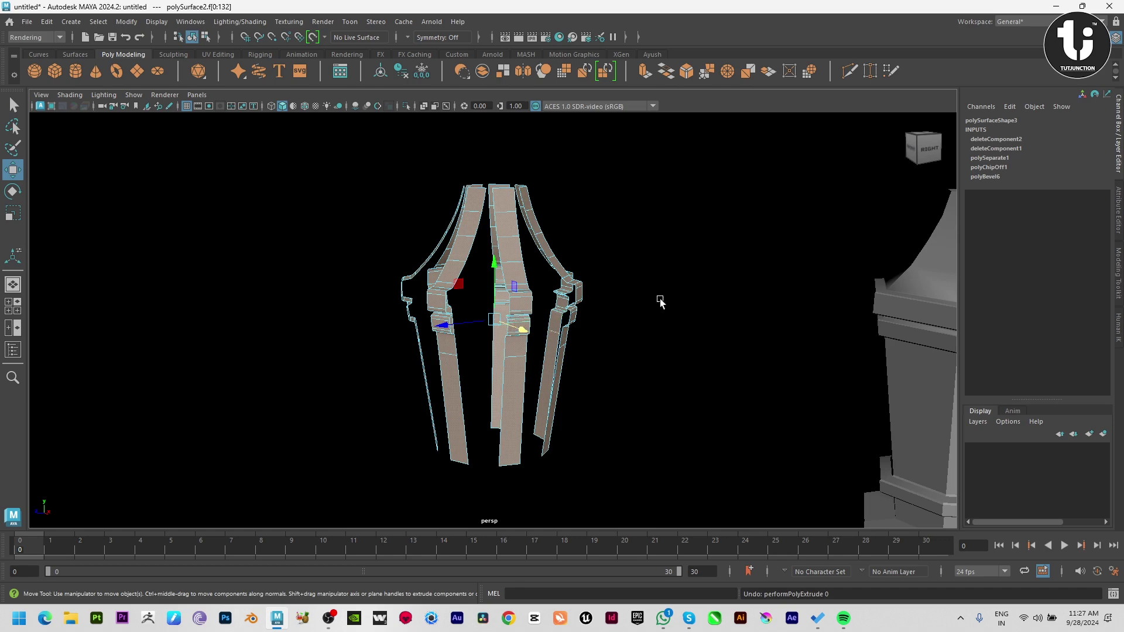
pyautogui.keyDown('shift'); pyautogui.moveTo(679, 266); pyautogui.dragTo(682, 340, button='right'); pyautogui.keyUp('shift')
pyautogui.moveTo(467, 203); pyautogui.dragTo(441, 183)
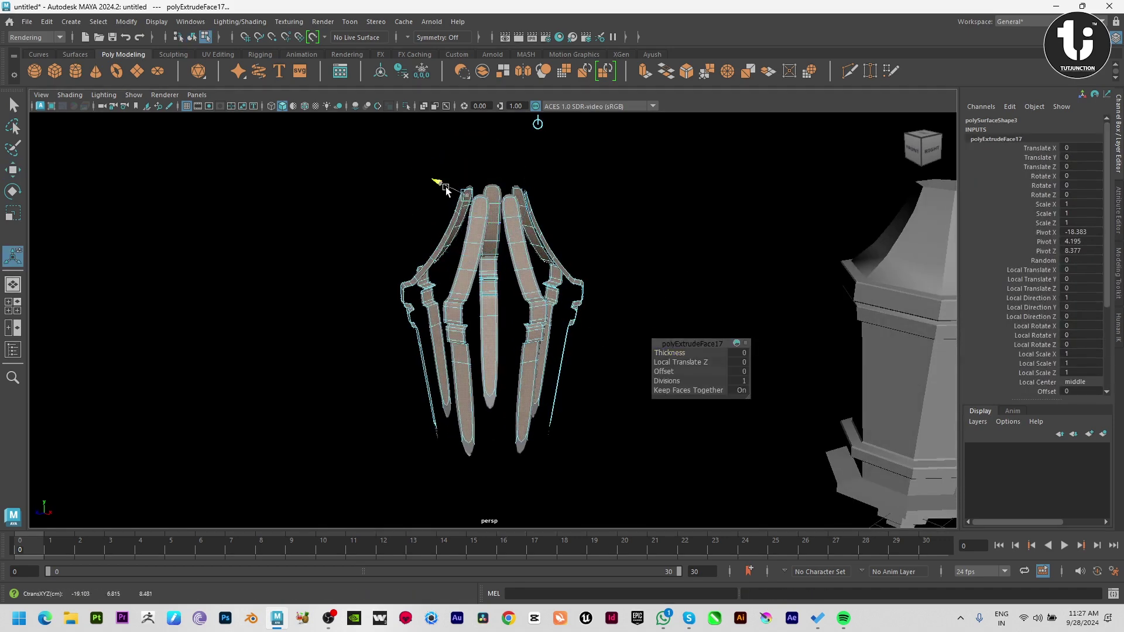
pyautogui.press('1')
pyautogui.keyDown('alt'); pyautogui.moveTo(470, 233); pyautogui.dragTo(479, 193); pyautogui.keyUp('alt')
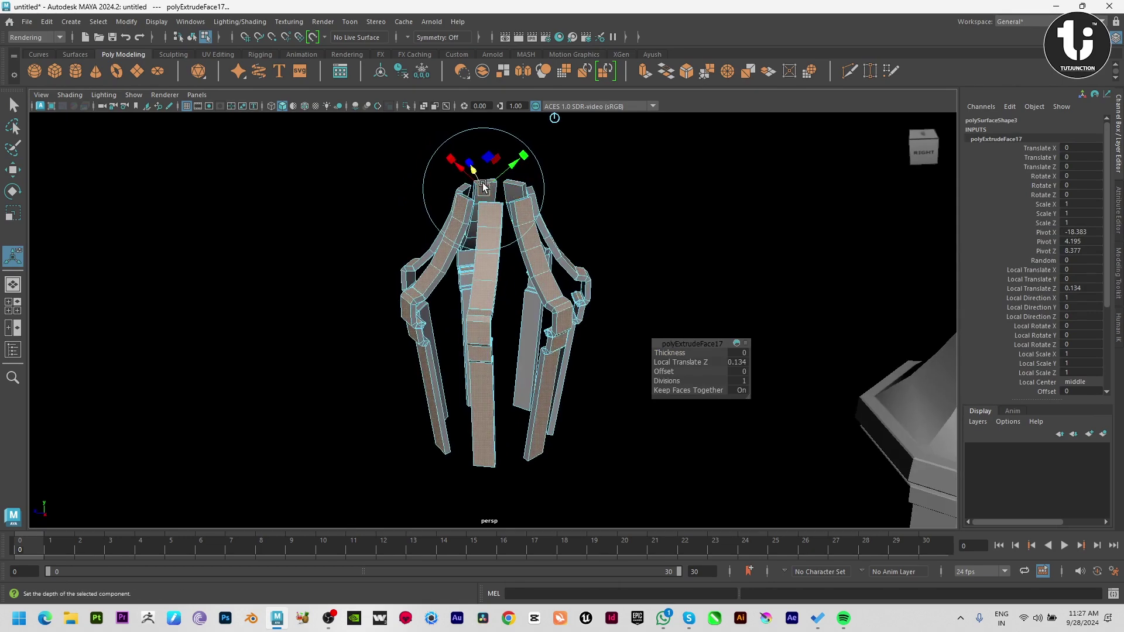
pyautogui.press('XF86AudioRaiseVolume')
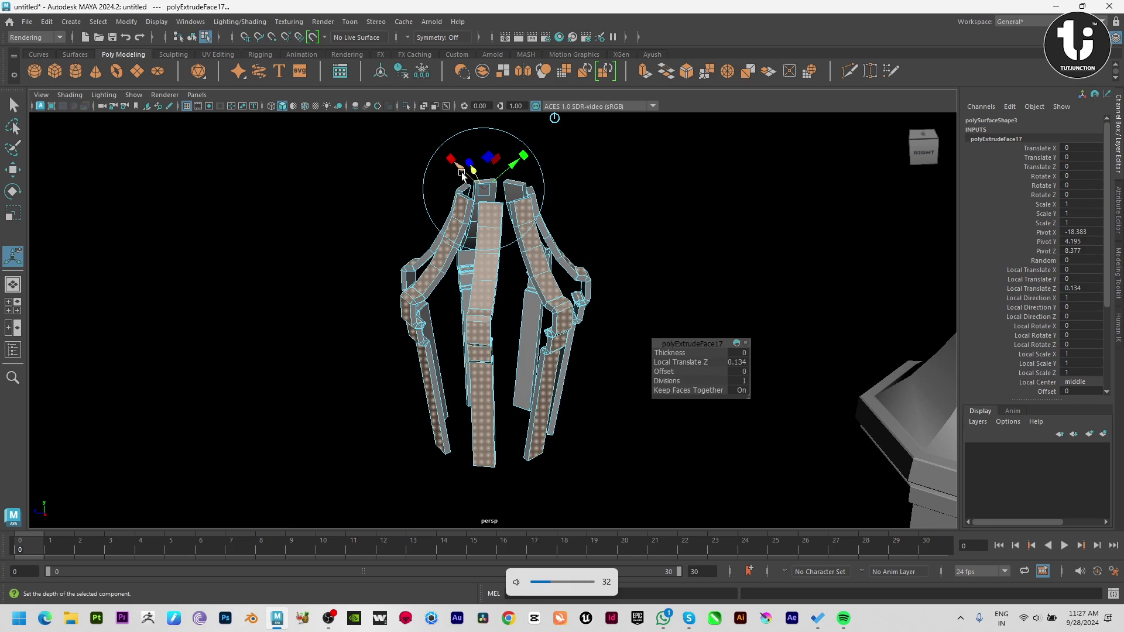
pyautogui.keyDown('alt'); pyautogui.moveTo(463, 172); pyautogui.dragTo(493, 210); pyautogui.keyUp('alt')
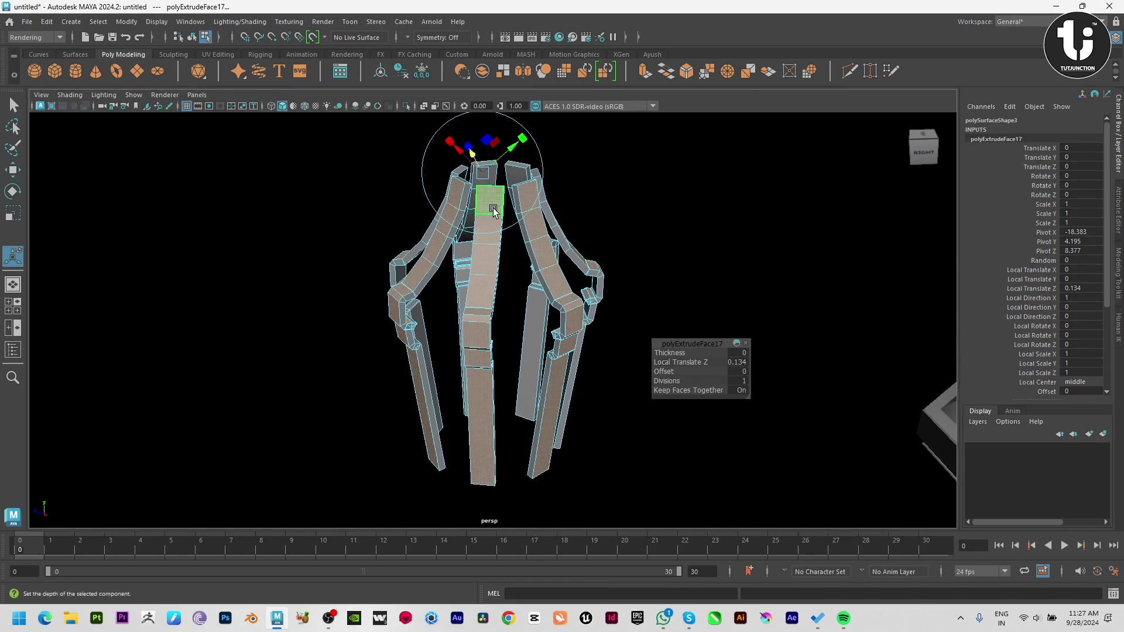
pyautogui.moveTo(547, 252)
pyautogui.keyDown('alt'); pyautogui.mouseDown()
pyautogui.moveTo(540, 262)
pyautogui.moveTo(459, 181)
pyautogui.mouseUp(); pyautogui.keyUp('alt')
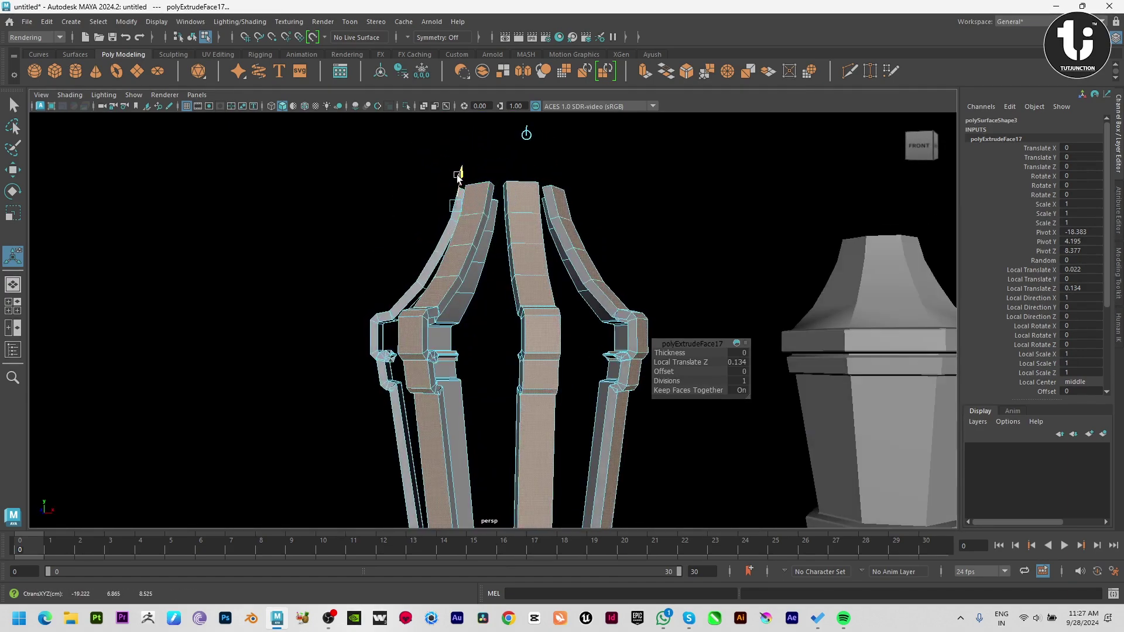
pyautogui.hotkey('ctrl', 'z')
pyautogui.hotkey('ctrl', 'z')
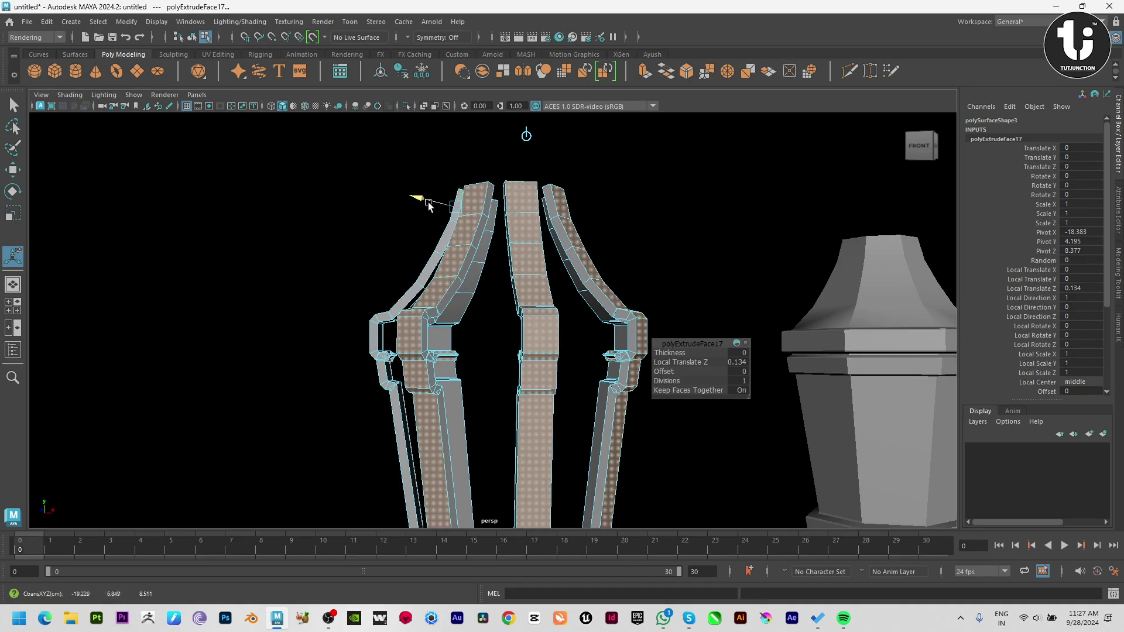
pyautogui.hotkey('ctrl', 'z')
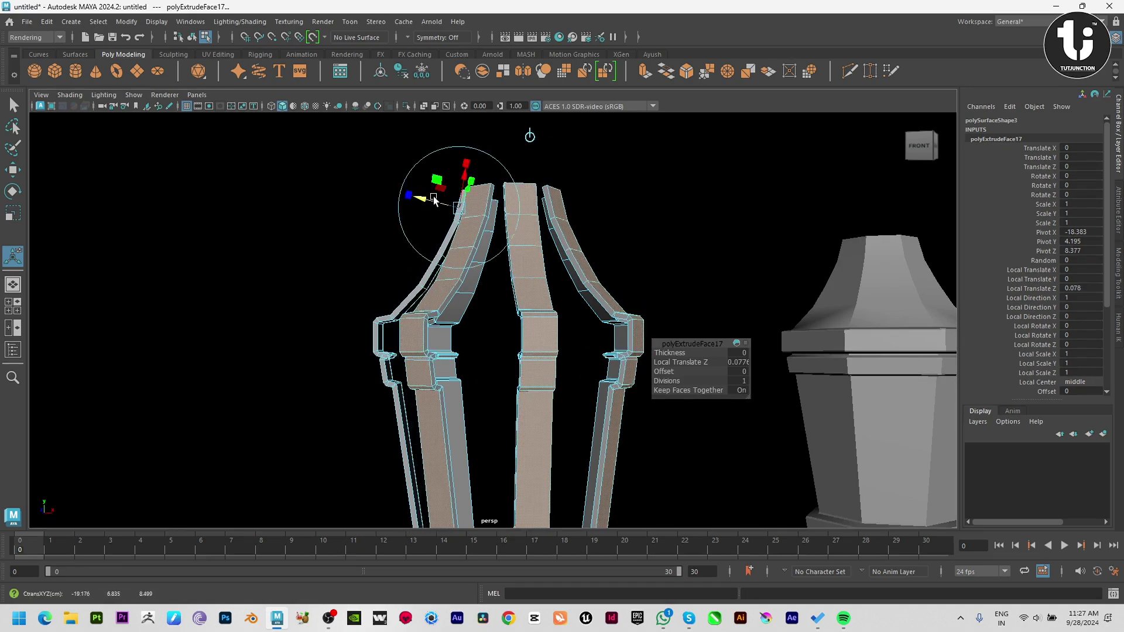
pyautogui.keyDown('alt'); pyautogui.moveTo(489, 268); pyautogui.dragTo(527, 143); pyautogui.keyUp('alt')
# Step: Move the whole strip frame along X onto the lantern body in front view
pyautogui.press('w')
pyautogui.press('F8')
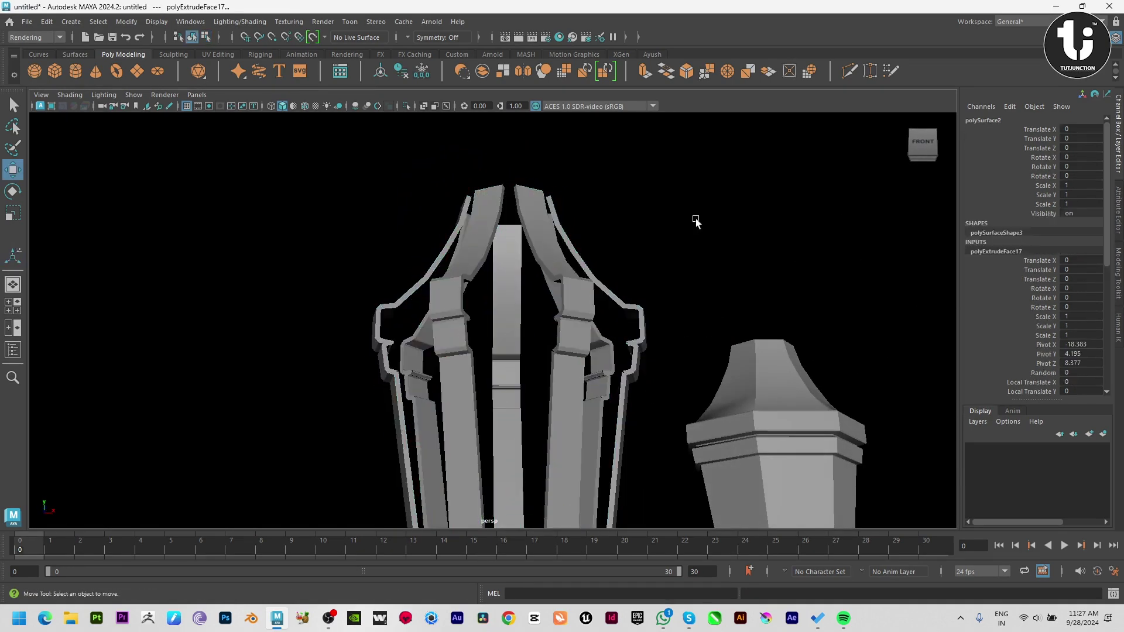
pyautogui.scroll(-3, 497, 314)
pyautogui.click(497, 327)
pyautogui.moveTo(390, 384)
pyautogui.keyDown('alt'); pyautogui.mouseDown()
pyautogui.moveTo(550, 410)
pyautogui.moveTo(577, 494)
pyautogui.mouseUp(); pyautogui.keyUp('alt')
pyautogui.keyDown('alt'); pyautogui.moveTo(572, 430); pyautogui.dragTo(381, 176); pyautogui.keyUp('alt')
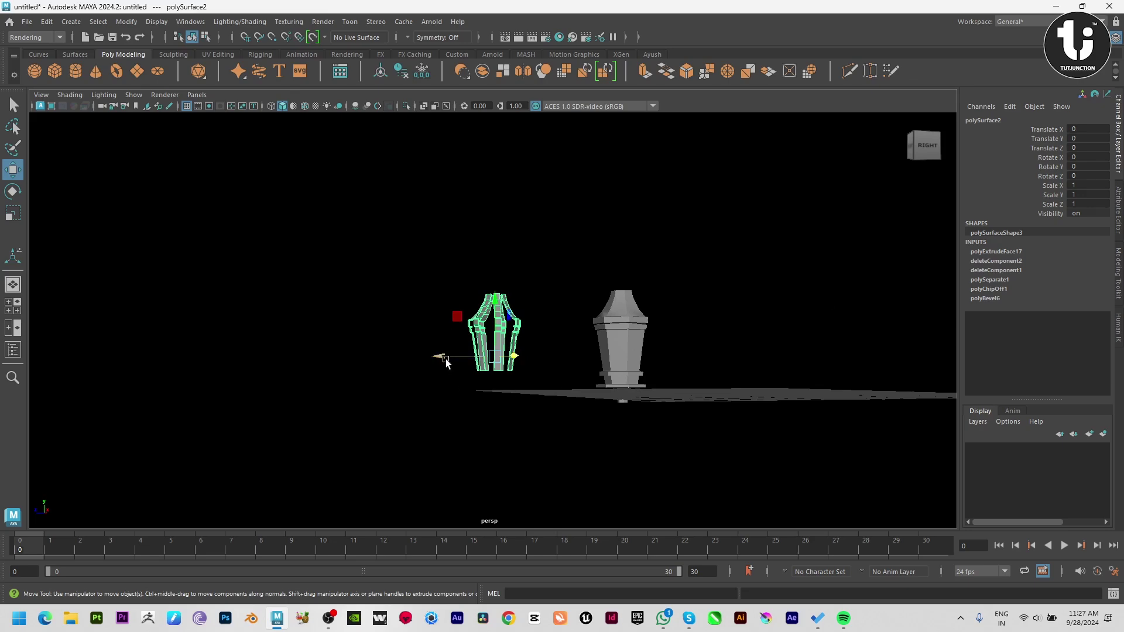
pyautogui.moveTo(445, 363); pyautogui.dragTo(574, 360)
pyautogui.press('space')
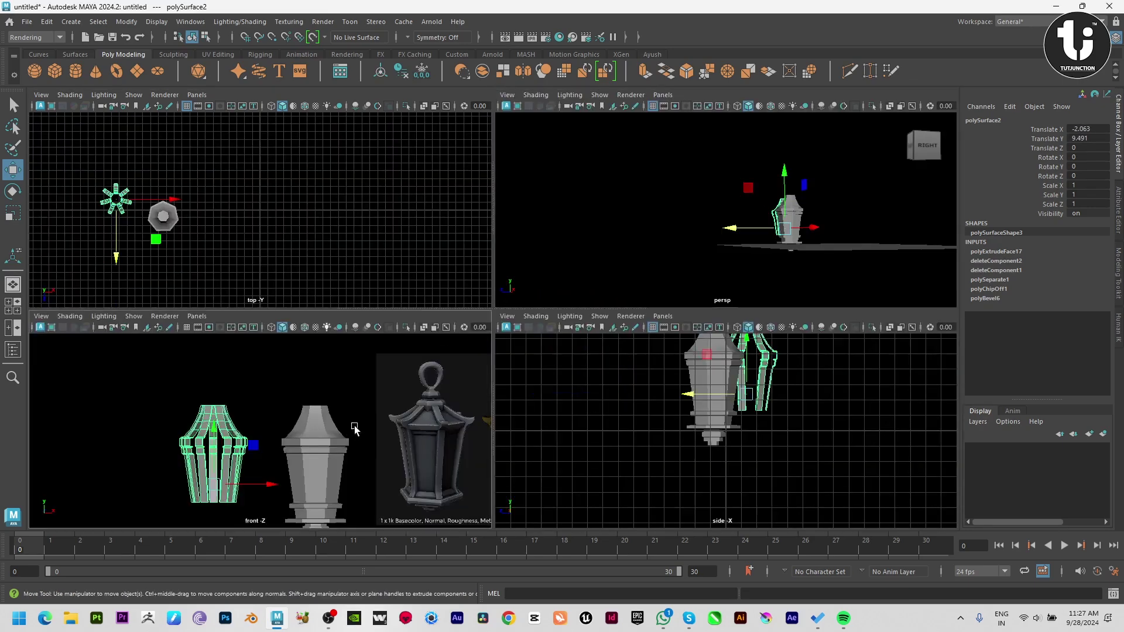
pyautogui.press('space')
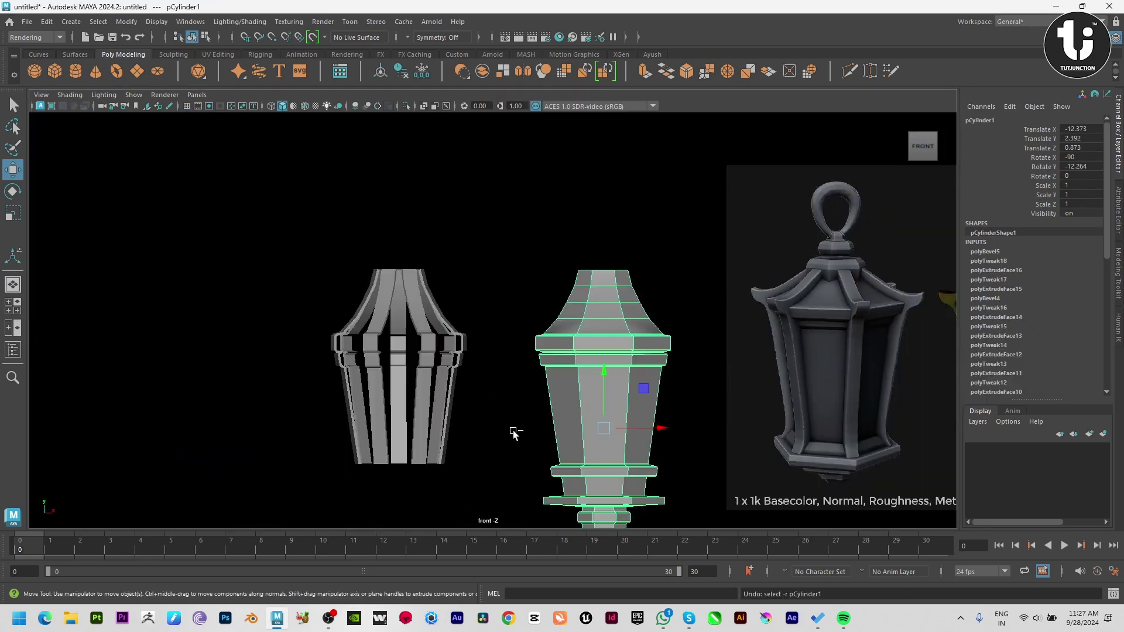
pyautogui.moveTo(462, 427); pyautogui.dragTo(657, 426)
# Step: Slide the frame strips onto the lantern body from the side view
pyautogui.press('r')
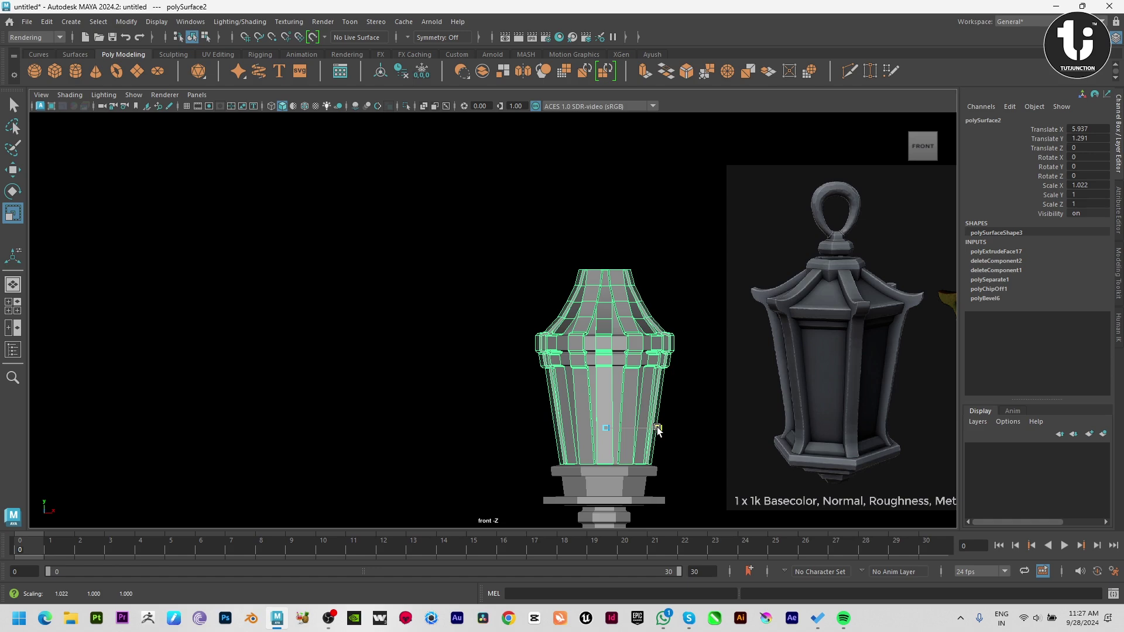
pyautogui.press('space')
pyautogui.moveTo(757, 419); pyautogui.dragTo(784, 419)
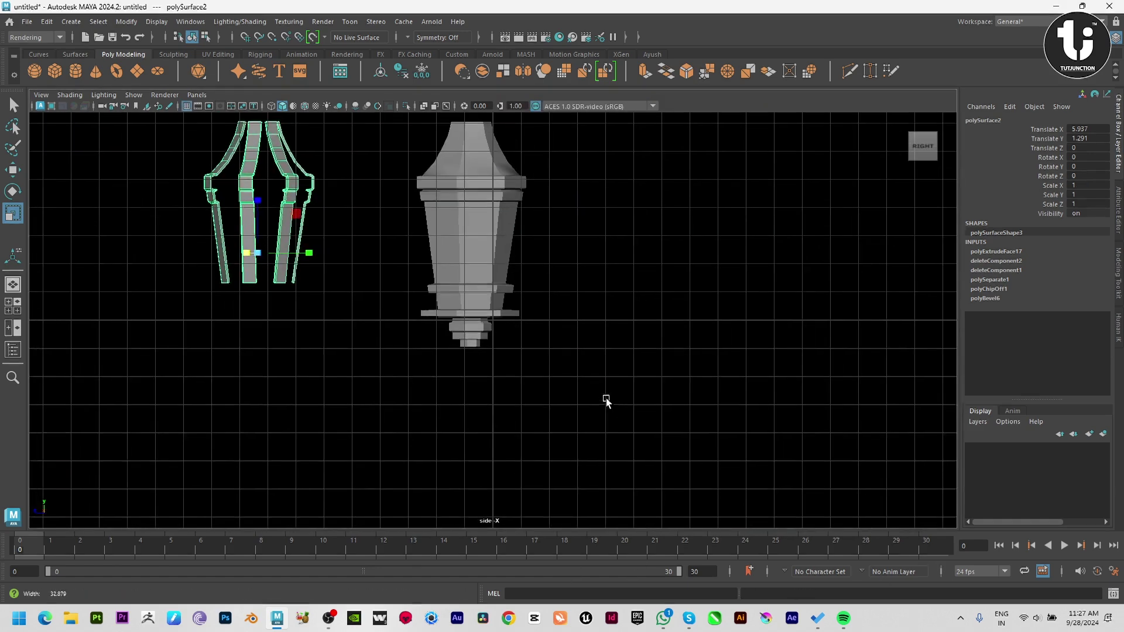
pyautogui.press('w')
pyautogui.moveTo(239, 252); pyautogui.dragTo(404, 270)
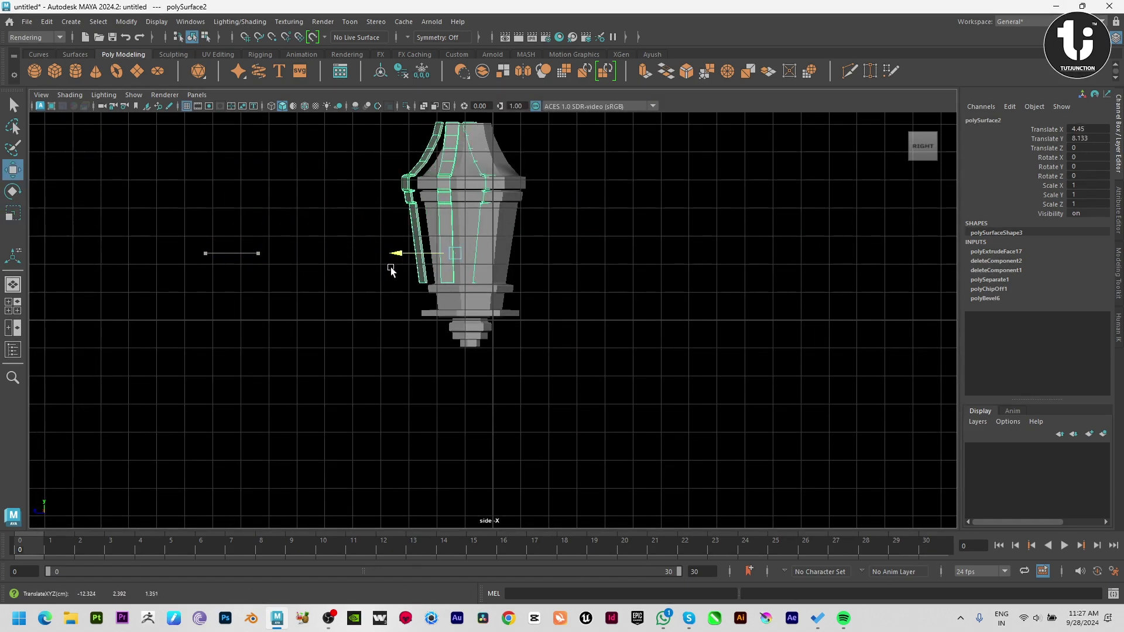
pyautogui.press('space')
pyautogui.press('space')
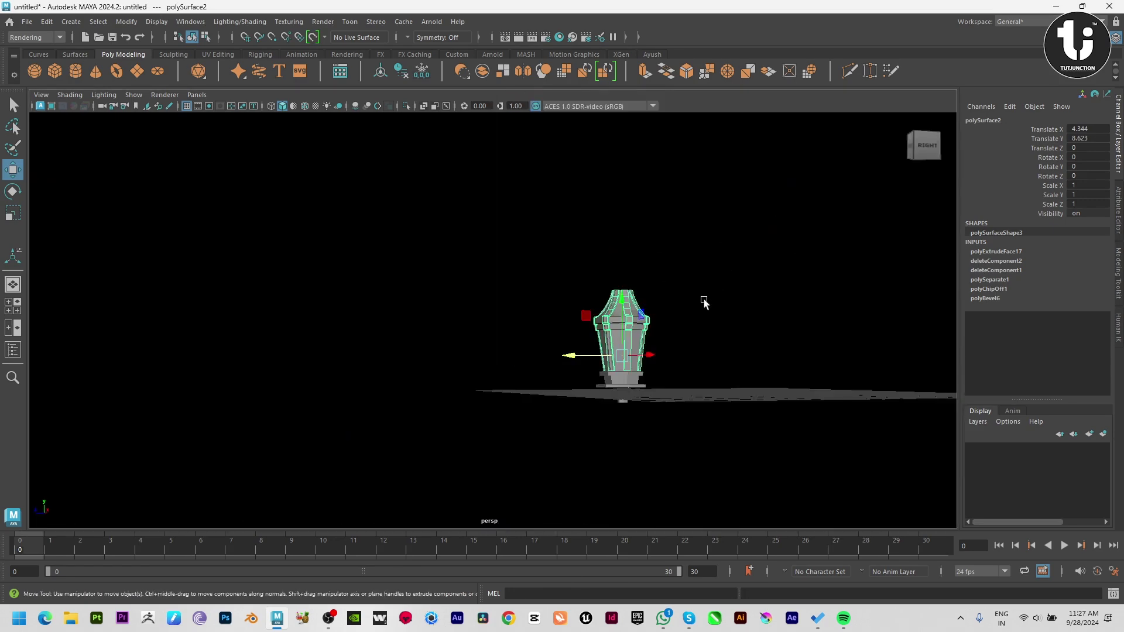
pyautogui.keyDown('alt'); pyautogui.moveTo(703, 300); pyautogui.dragTo(698, 345); pyautogui.keyUp('alt')
pyautogui.scroll(5, 559, 367)
# Step: Test shrinking the lantern body slightly, then undo the scale
pyautogui.keyDown('shift'); pyautogui.click(559, 367); pyautogui.keyUp('shift')
pyautogui.scroll(-5, 584, 397)
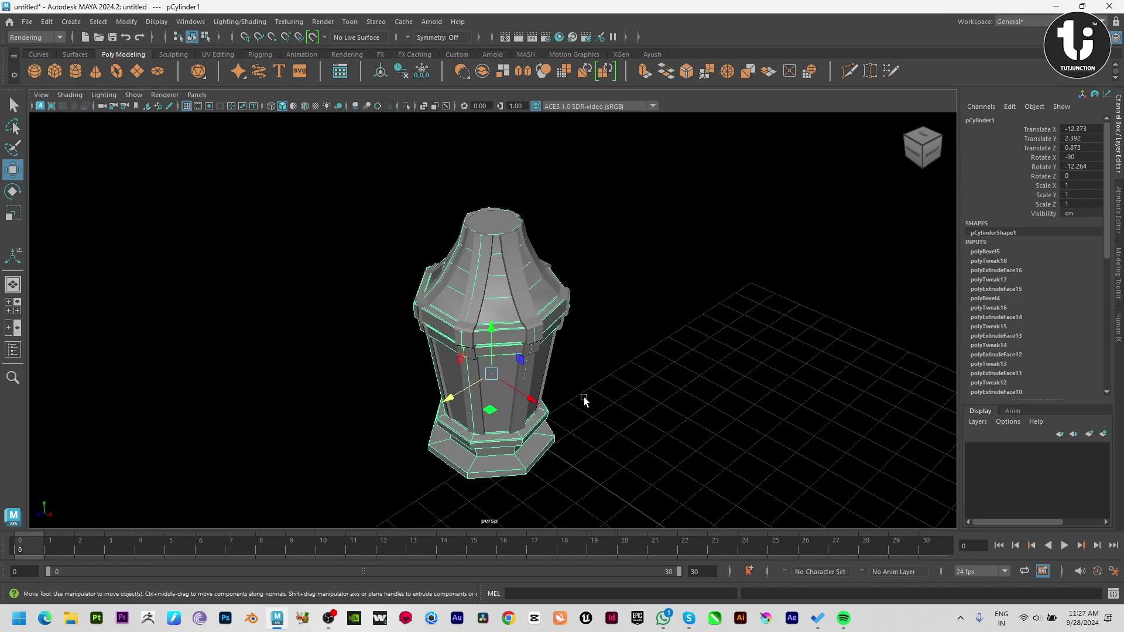
pyautogui.press('r')
pyautogui.moveTo(515, 363)
pyautogui.mouseDown()
pyautogui.moveTo(502, 360)
pyautogui.moveTo(595, 364)
pyautogui.moveTo(573, 369)
pyautogui.mouseUp()
pyautogui.hotkey('ctrl', 'z')
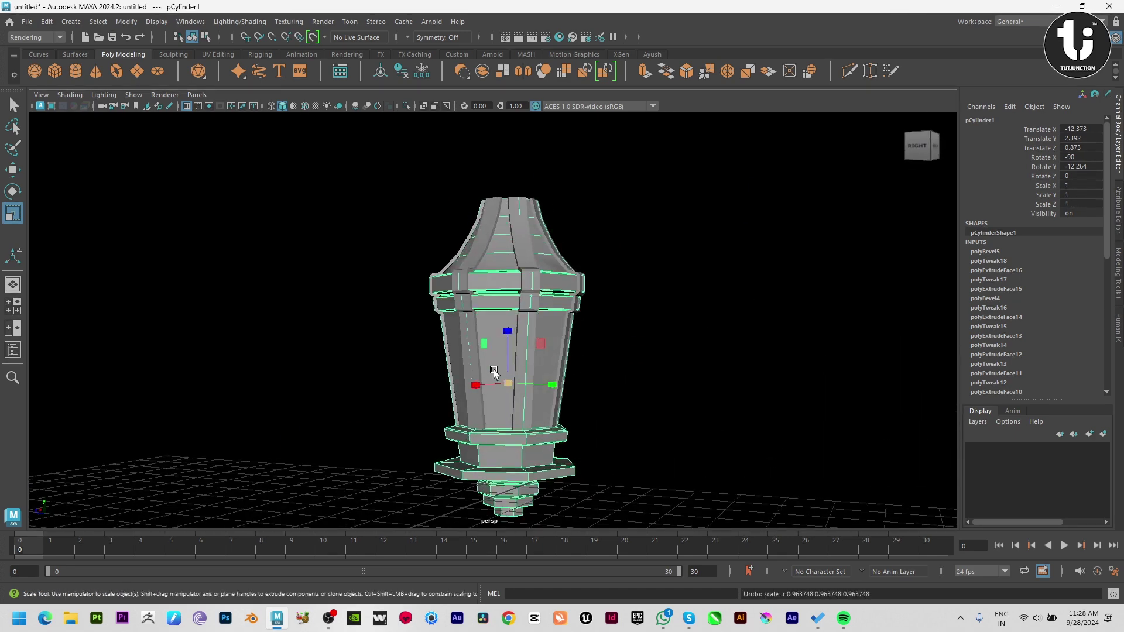
pyautogui.moveTo(506, 384)
pyautogui.mouseDown()
pyautogui.moveTo(456, 432)
pyautogui.moveTo(325, 435)
pyautogui.moveTo(454, 396)
pyautogui.moveTo(609, 422)
pyautogui.mouseUp()
pyautogui.click(414, 439)
# Step: Try a small uniform shrink of the body from a top-down angle, then undo it
pyautogui.keyDown('alt'); pyautogui.moveTo(610, 422); pyautogui.dragTo(672, 539, button='right'); pyautogui.keyUp('alt')
pyautogui.moveTo(672, 539)
pyautogui.keyDown('alt'); pyautogui.mouseDown()
pyautogui.moveTo(695, 441)
pyautogui.moveTo(570, 349)
pyautogui.moveTo(565, 359)
pyautogui.moveTo(610, 378)
pyautogui.moveTo(589, 377)
pyautogui.mouseUp(); pyautogui.keyUp('alt')
pyautogui.click(583, 367)
pyautogui.press('w')
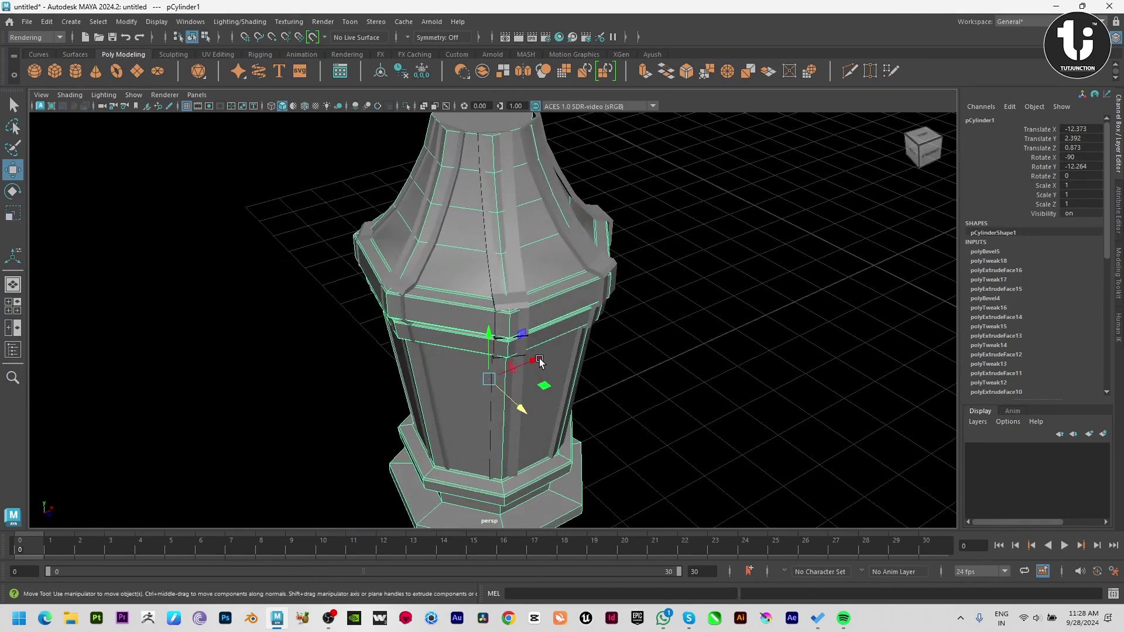
pyautogui.press('r')
pyautogui.moveTo(487, 378); pyautogui.dragTo(478, 378)
pyautogui.keyDown('alt'); pyautogui.moveTo(599, 404); pyautogui.dragTo(513, 364); pyautogui.keyUp('alt')
pyautogui.hotkey('ctrl', 'z')
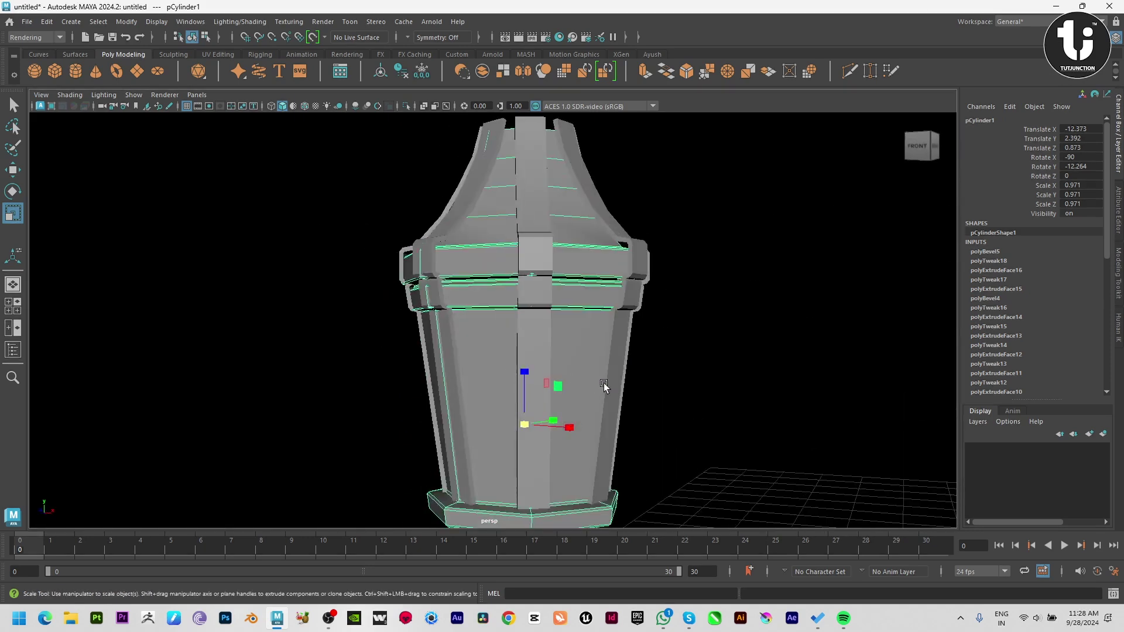
pyautogui.click(709, 409)
# Step: Inspect a vertical edge loop on the body from a frontal angle
pyautogui.moveTo(697, 391)
pyautogui.keyDown('alt'); pyautogui.mouseDown()
pyautogui.moveTo(750, 409)
pyautogui.moveTo(585, 341)
pyautogui.mouseUp(); pyautogui.keyUp('alt')
pyautogui.doubleClick(471, 301)
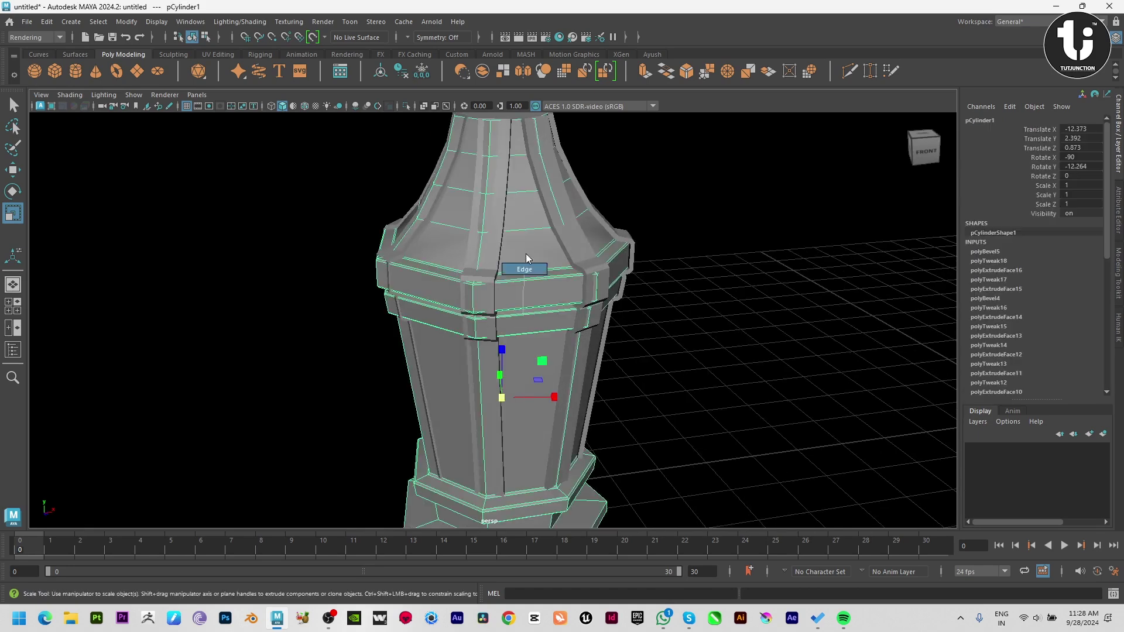
pyautogui.scroll(-3, 717, 426)
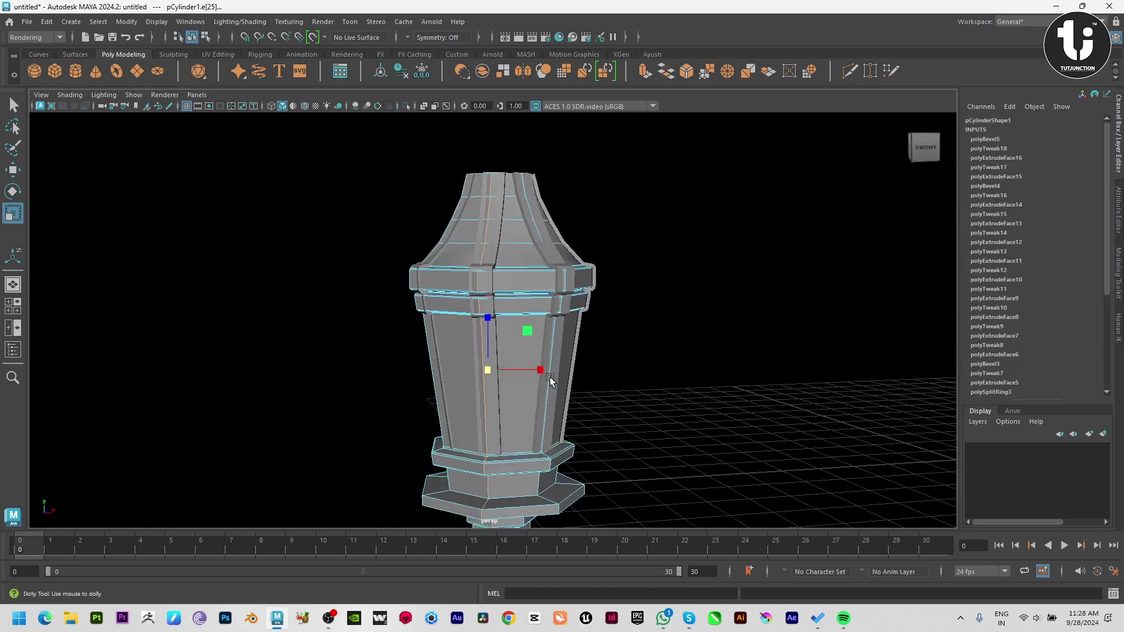
pyautogui.moveTo(717, 426)
pyautogui.keyDown('alt'); pyautogui.mouseDown()
pyautogui.moveTo(581, 293)
pyautogui.moveTo(622, 271)
pyautogui.moveTo(618, 299)
pyautogui.mouseUp(); pyautogui.keyUp('alt')
pyautogui.click(618, 298)
# Step: Test enlarging the frame strips, undo it, and compare in front view against the reference image
pyautogui.click(471, 283)
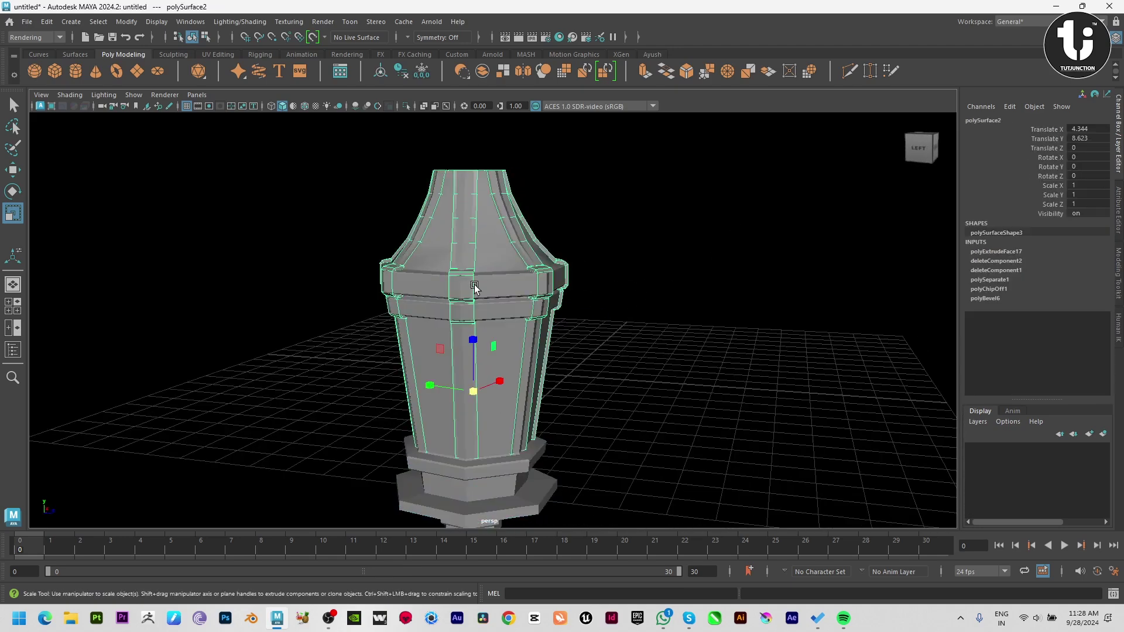
pyautogui.moveTo(474, 389); pyautogui.dragTo(604, 374)
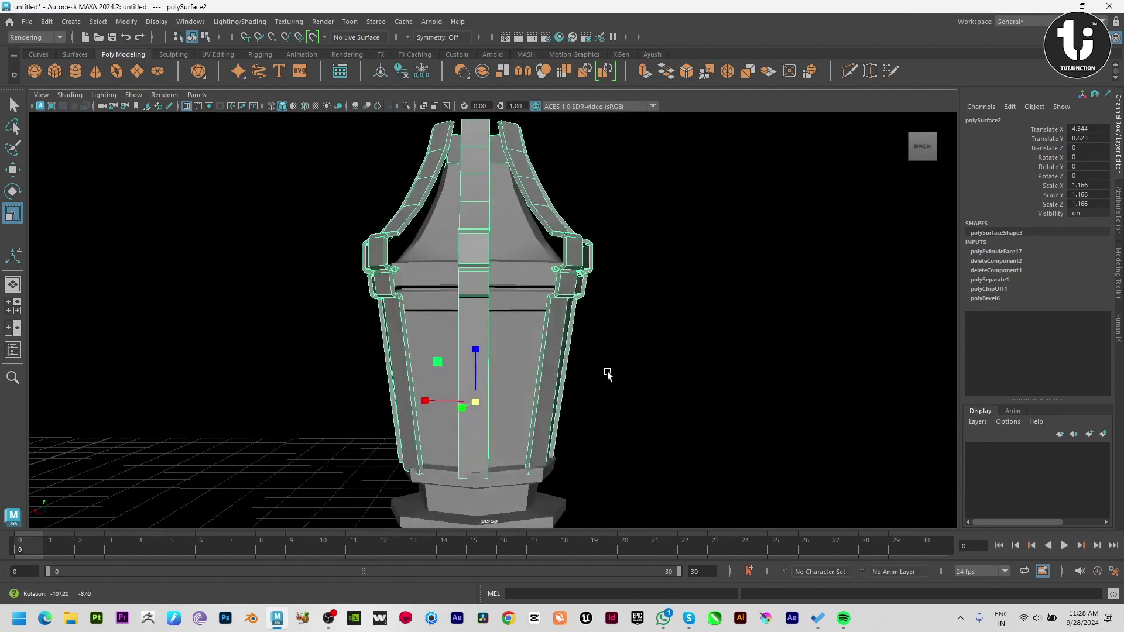
pyautogui.hotkey('ctrl', 'z')
pyautogui.press('space')
pyautogui.moveTo(458, 348); pyautogui.dragTo(446, 389)
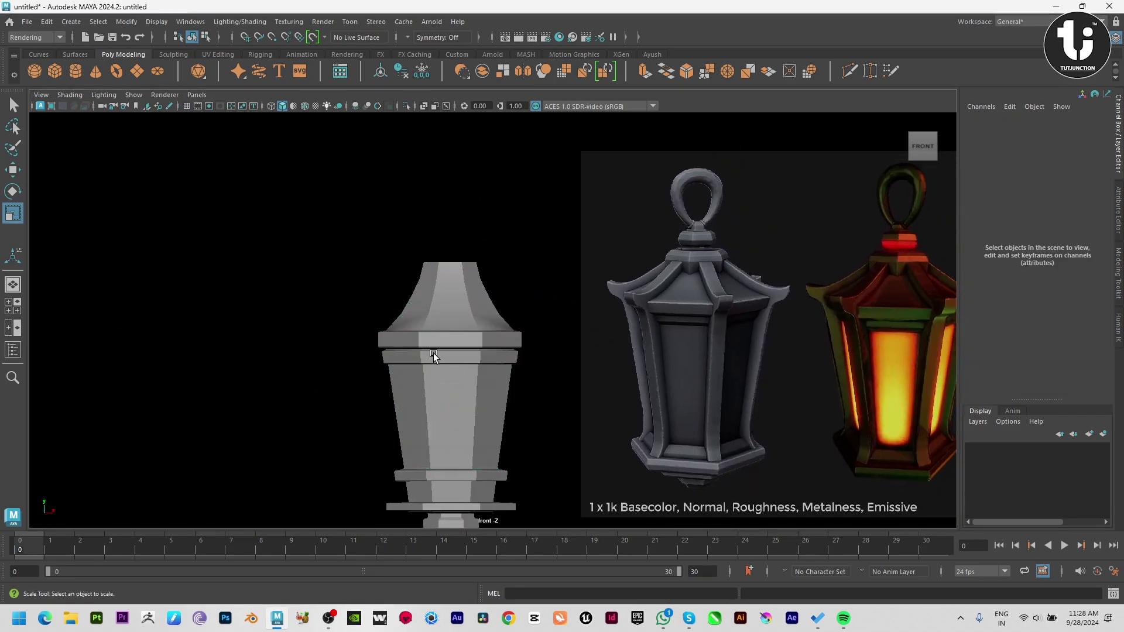
# Step: Select a vertical face column on pCylinder1 in face mode, then return to a three-quarter perspective view
pyautogui.click(434, 353)
pyautogui.scroll(2, 546, 472)
pyautogui.scroll(2, 546, 472)
pyautogui.press('F11')
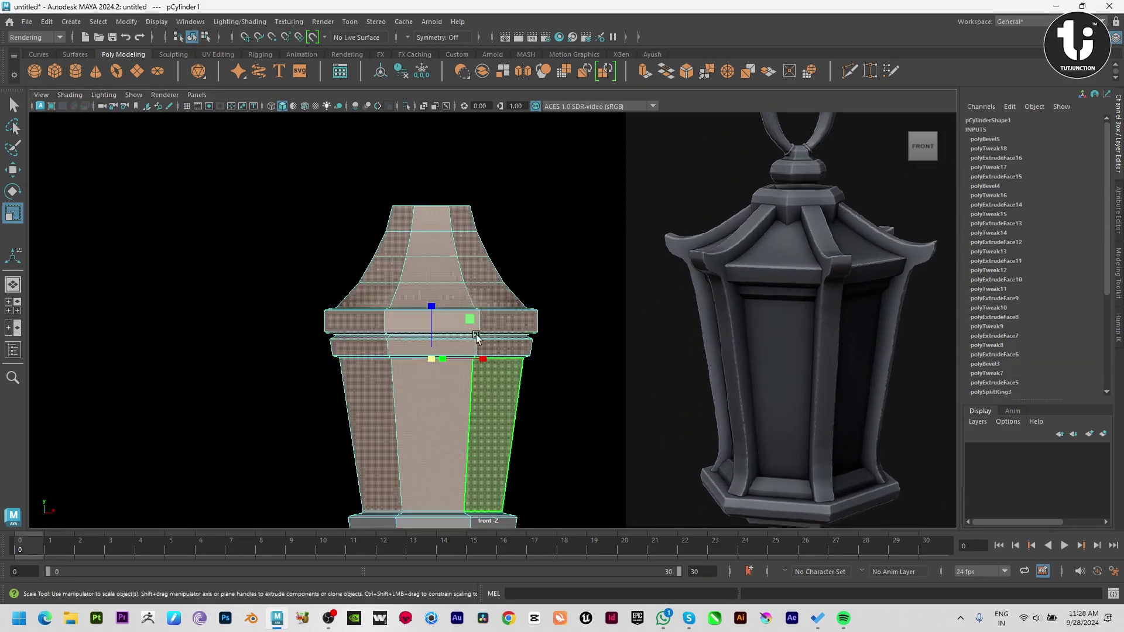
pyautogui.doubleClick(423, 242)
pyautogui.keyDown('alt'); pyautogui.moveTo(423, 241); pyautogui.dragTo(464, 350, button='middle'); pyautogui.keyUp('alt')
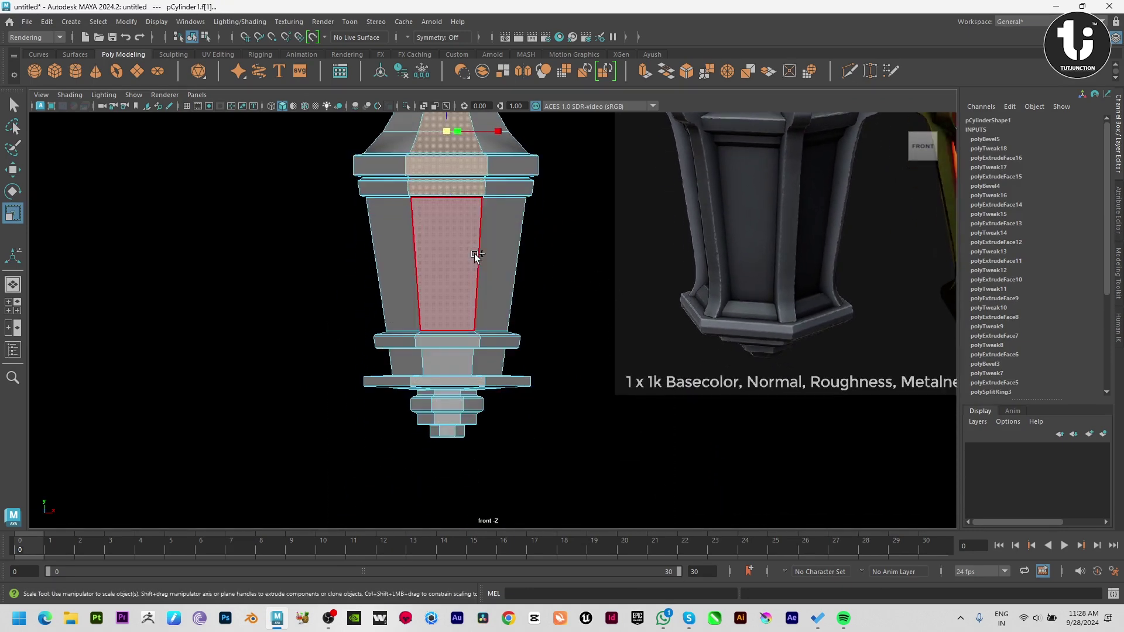
pyautogui.click(474, 253)
pyautogui.scroll(-1, 530, 356)
pyautogui.keyDown('alt'); pyautogui.moveTo(530, 356); pyautogui.dragTo(530, 398, button='middle'); pyautogui.keyUp('alt')
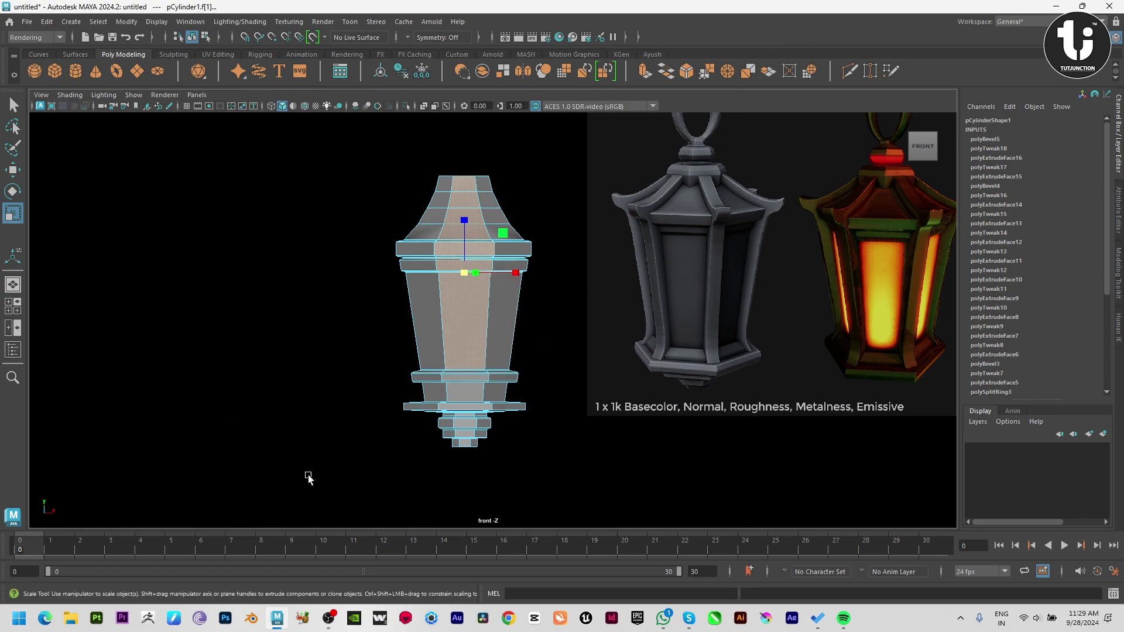
pyautogui.press('space')
pyautogui.press('space')
pyautogui.moveTo(539, 319)
pyautogui.keyDown('alt'); pyautogui.mouseDown()
pyautogui.moveTo(489, 176)
pyautogui.moveTo(627, 283)
pyautogui.mouseUp(); pyautogui.keyUp('alt')
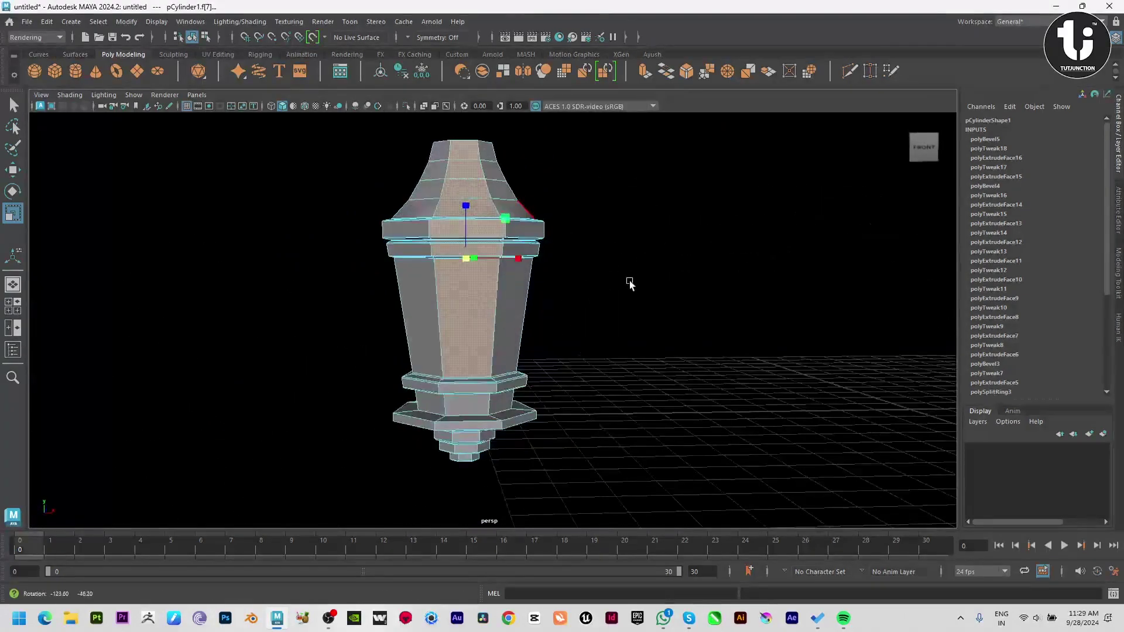
# Step: Extract the selected face column into a separate strip and set scaling to World
pyautogui.keyDown('shift'); pyautogui.rightClick(652, 202); pyautogui.keyUp('shift')
pyautogui.click(634, 402)
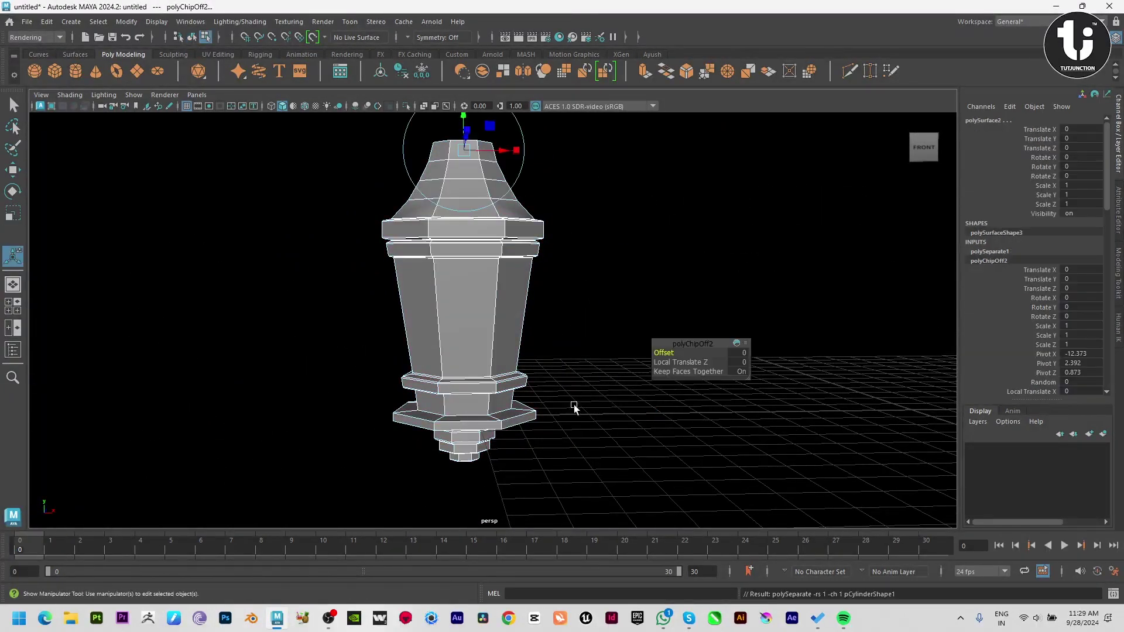
pyautogui.moveTo(573, 405)
pyautogui.keyDown('alt'); pyautogui.mouseDown()
pyautogui.moveTo(535, 299)
pyautogui.moveTo(552, 334)
pyautogui.moveTo(470, 329)
pyautogui.moveTo(509, 394)
pyautogui.mouseUp(); pyautogui.keyUp('alt')
pyautogui.press('w')
pyautogui.click(534, 298)
pyautogui.press('r')
pyautogui.hotkey('ctrl', 'z')
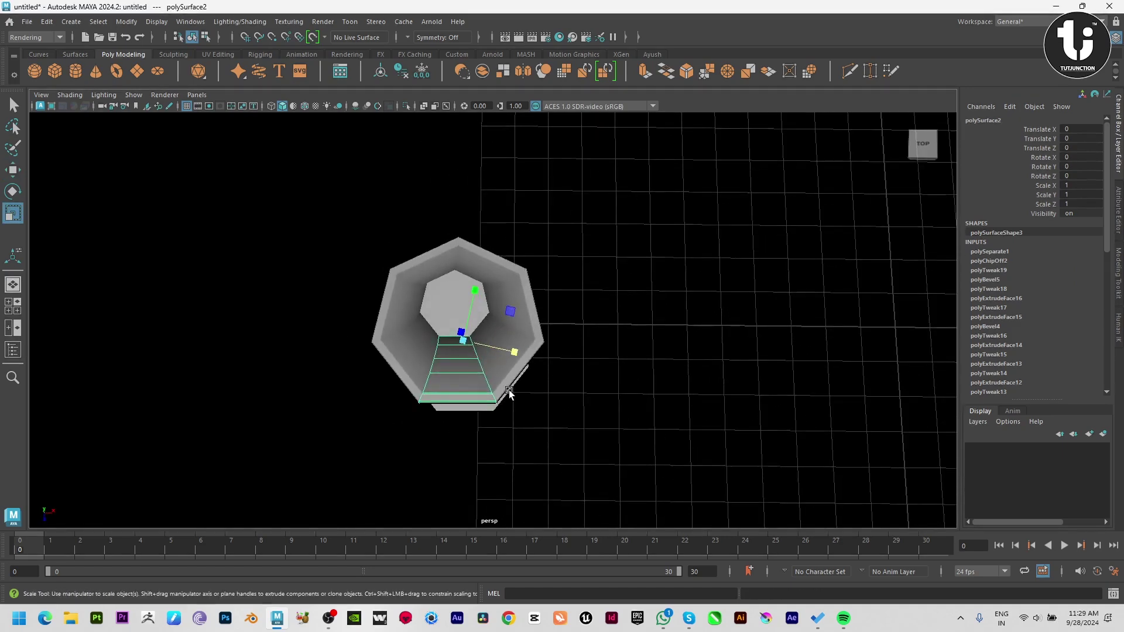
pyautogui.click(561, 243)
pyautogui.click(528, 248)
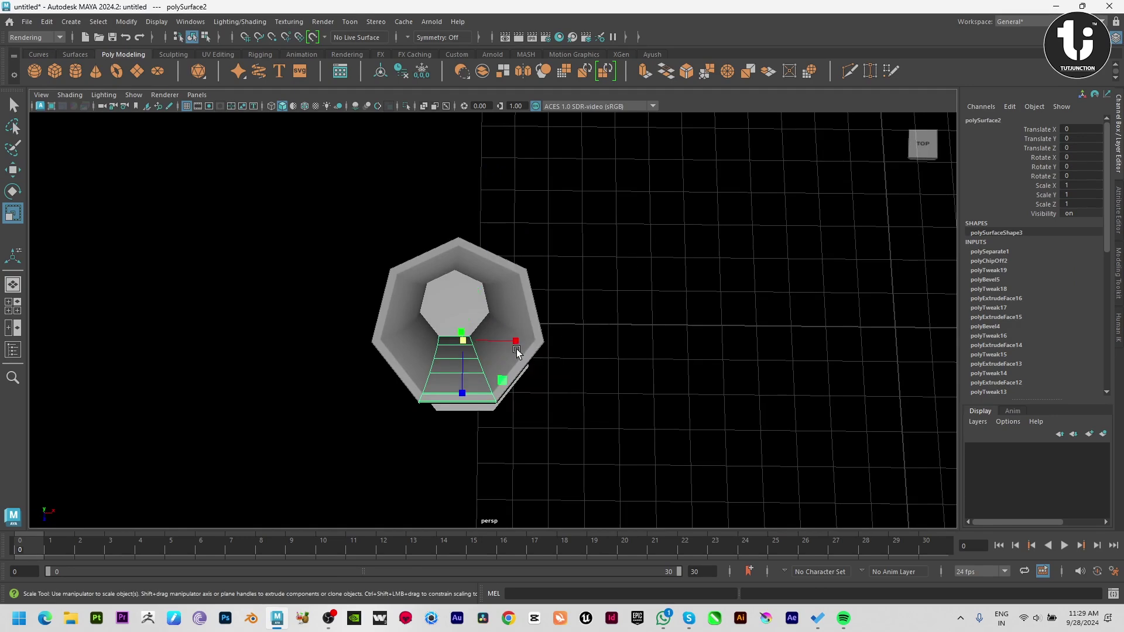
# Step: Extrude all faces of polySurface2 outward to Local Translate Z 0.252
pyautogui.keyDown('alt'); pyautogui.moveTo(479, 337); pyautogui.dragTo(542, 334); pyautogui.keyUp('alt')
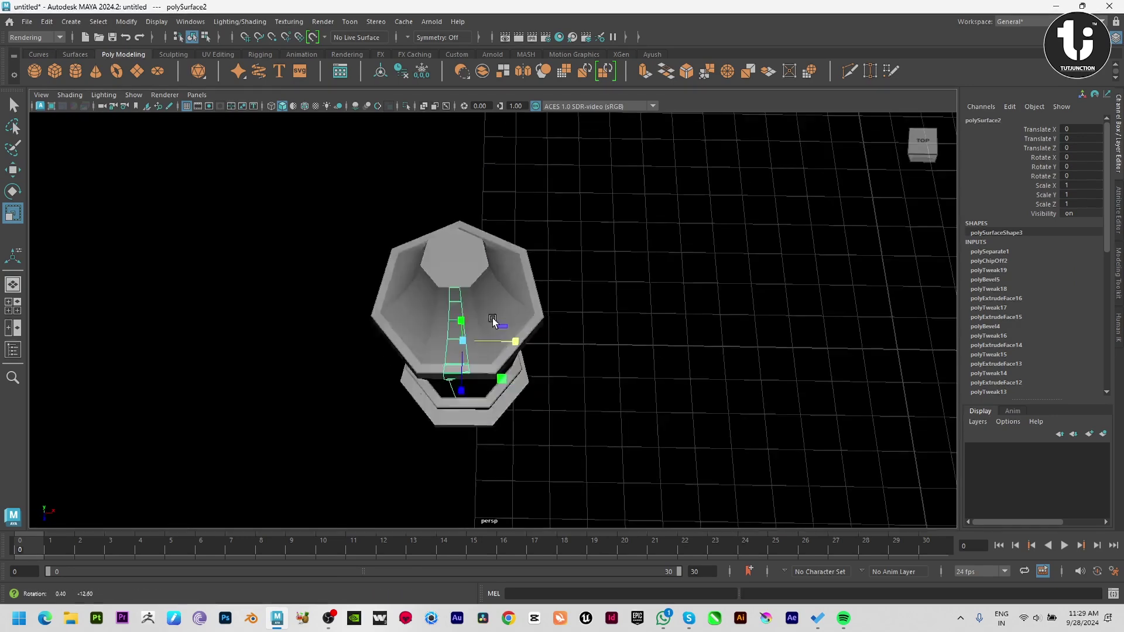
pyautogui.press('w')
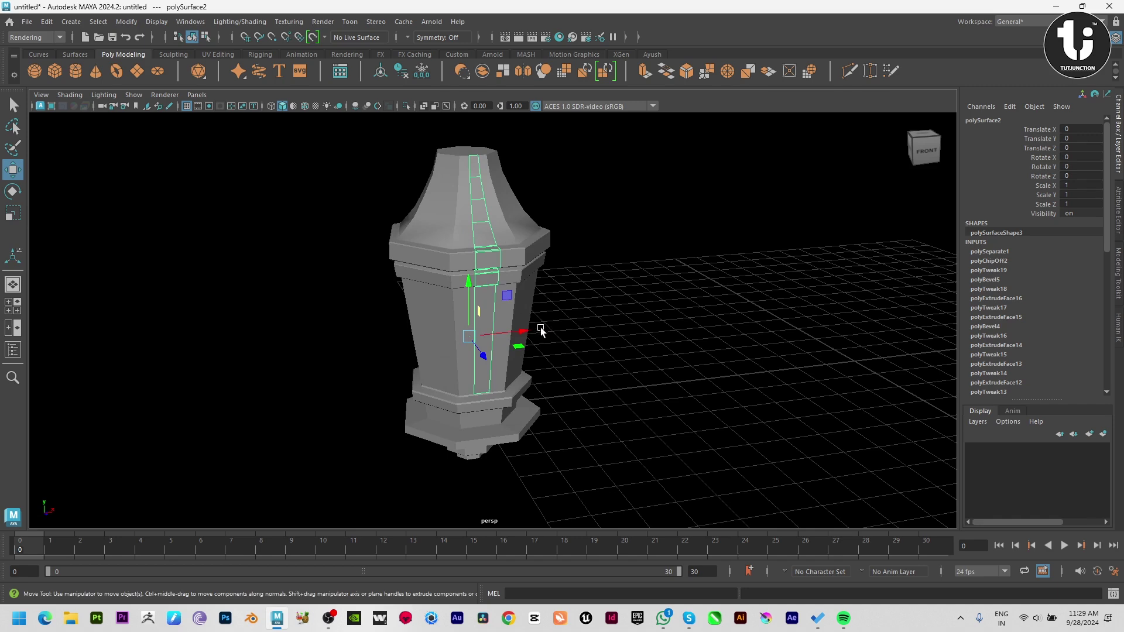
pyautogui.keyDown('shift'); pyautogui.rightClick(673, 232); pyautogui.keyUp('shift')
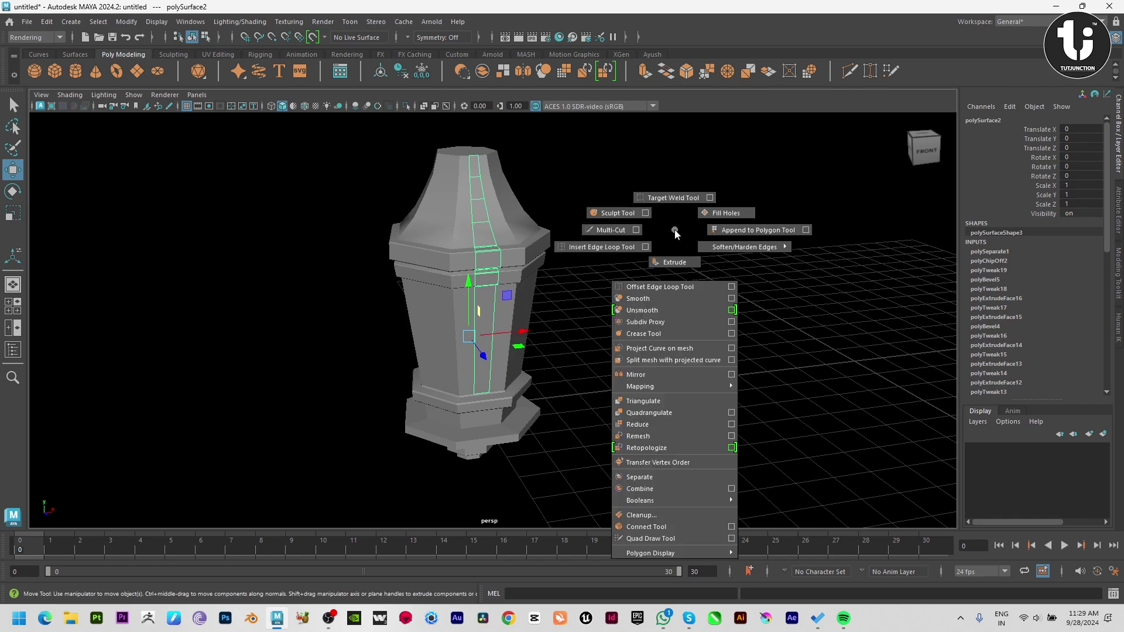
pyautogui.hotkey('ctrl', 'F11')
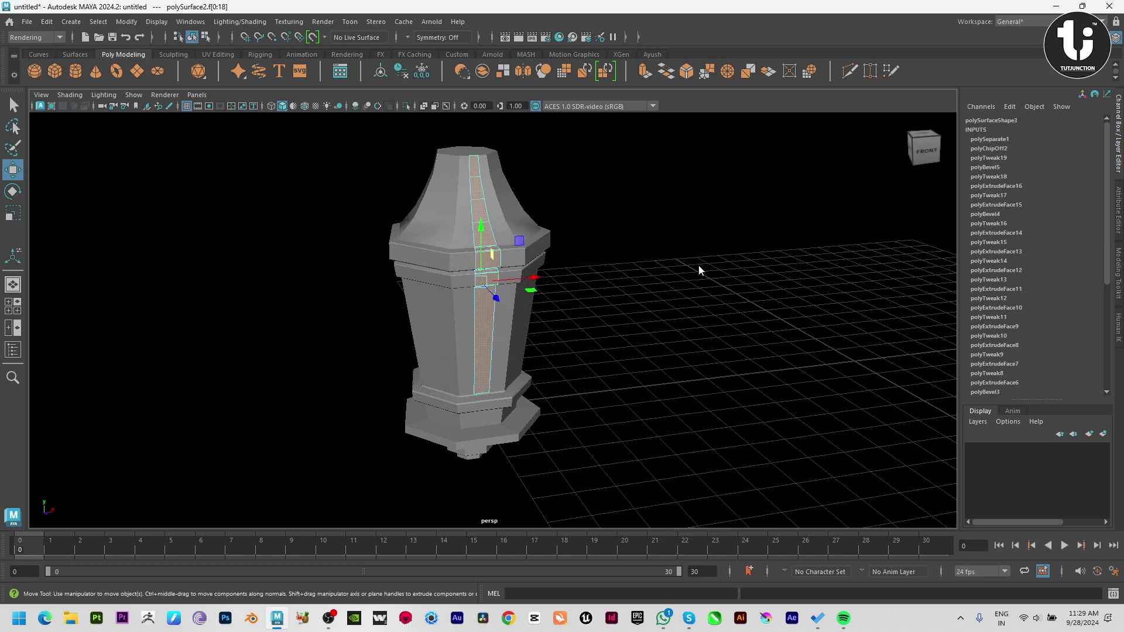
pyautogui.hotkey('ctrl', 'e')
pyautogui.keyDown('alt'); pyautogui.moveTo(699, 267); pyautogui.dragTo(666, 362); pyautogui.keyUp('alt')
pyautogui.moveTo(556, 170); pyautogui.dragTo(563, 172)
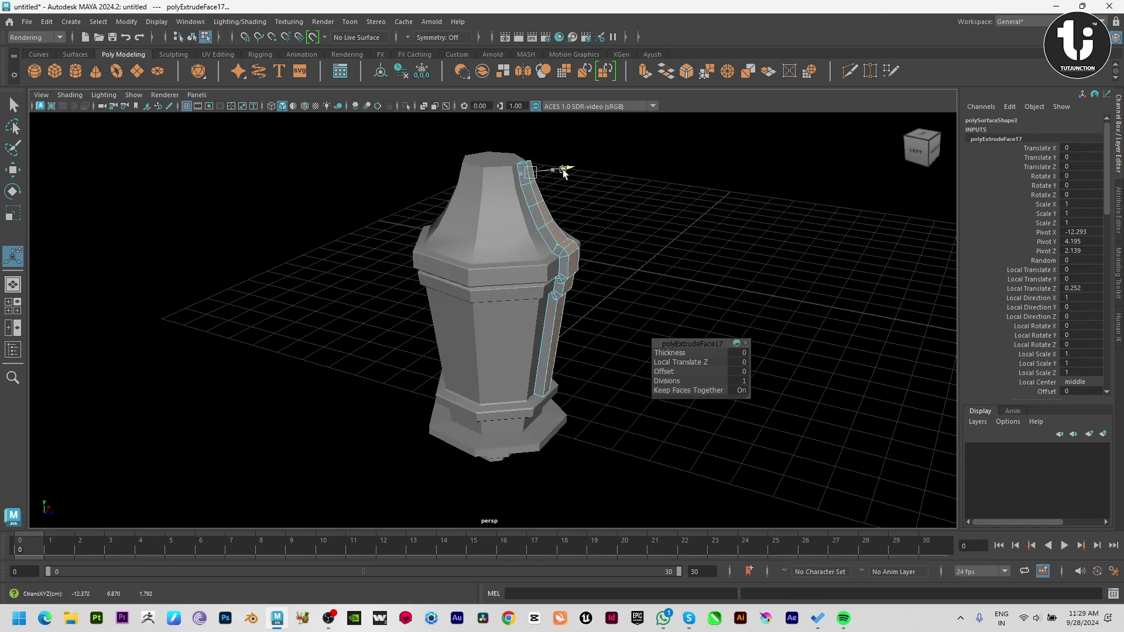
# Step: Inspect the extruded strip from several angles and reselect it
pyautogui.press('w')
pyautogui.click(640, 231)
pyautogui.keyDown('alt'); pyautogui.moveTo(639, 231); pyautogui.dragTo(584, 296); pyautogui.keyUp('alt')
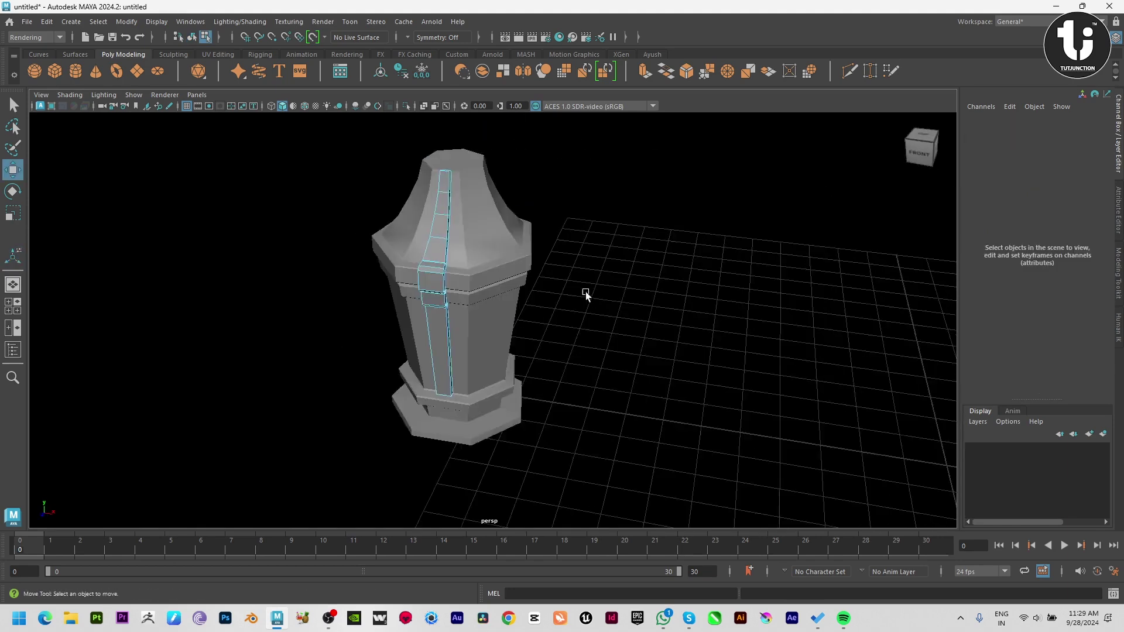
pyautogui.scroll(3, 400, 286)
pyautogui.keyDown('alt'); pyautogui.moveTo(401, 285); pyautogui.dragTo(462, 263); pyautogui.keyUp('alt')
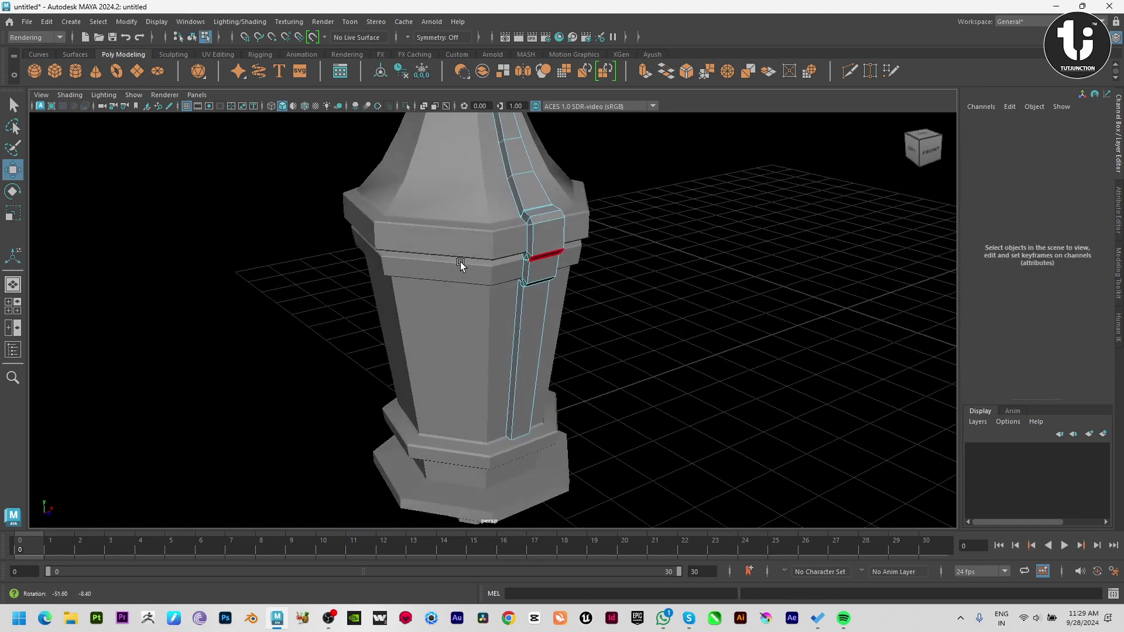
pyautogui.click(514, 321)
pyautogui.click(706, 211)
pyautogui.scroll(-5, 447, 363)
pyautogui.keyDown('alt'); pyautogui.moveTo(447, 363); pyautogui.dragTo(361, 344); pyautogui.keyUp('alt')
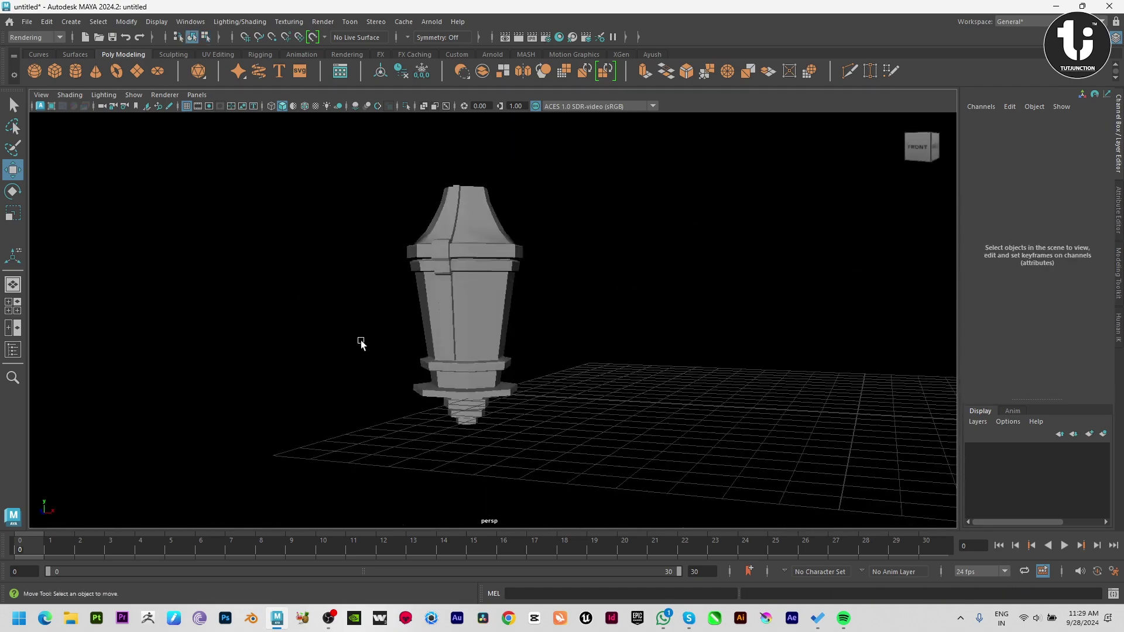
pyautogui.click(448, 278)
pyautogui.press('space')
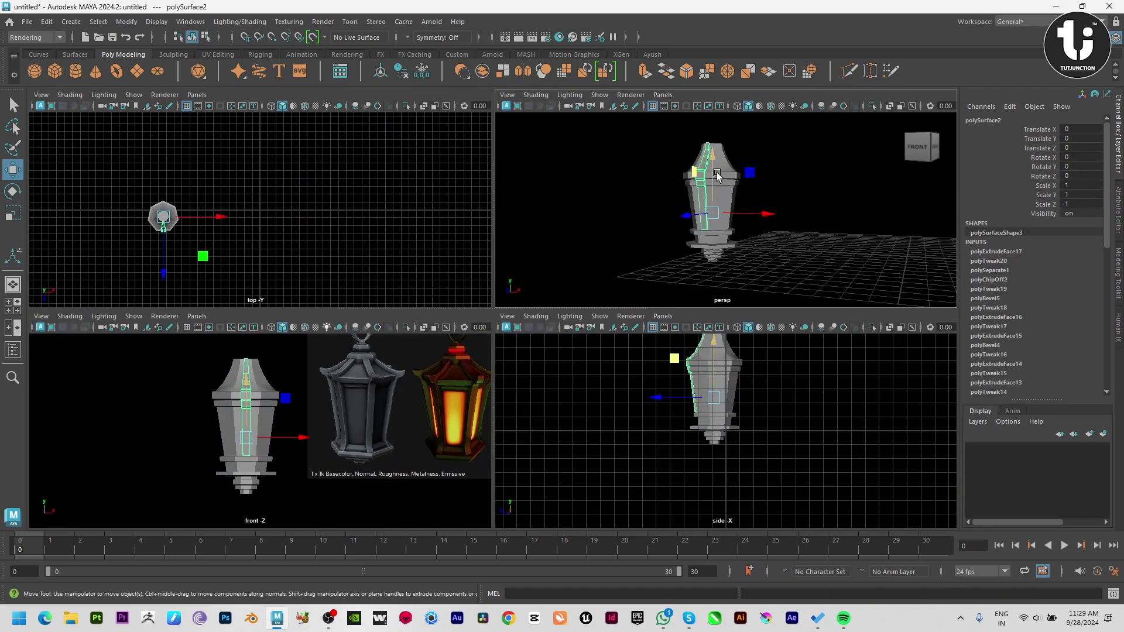
# Step: In top view, rotate the strip about Z to roughly -27° along the body's side
pyautogui.press('space')
pyautogui.moveTo(572, 271)
pyautogui.keyDown('alt'); pyautogui.mouseDown()
pyautogui.moveTo(647, 371)
pyautogui.moveTo(559, 361)
pyautogui.mouseUp(); pyautogui.keyUp('alt')
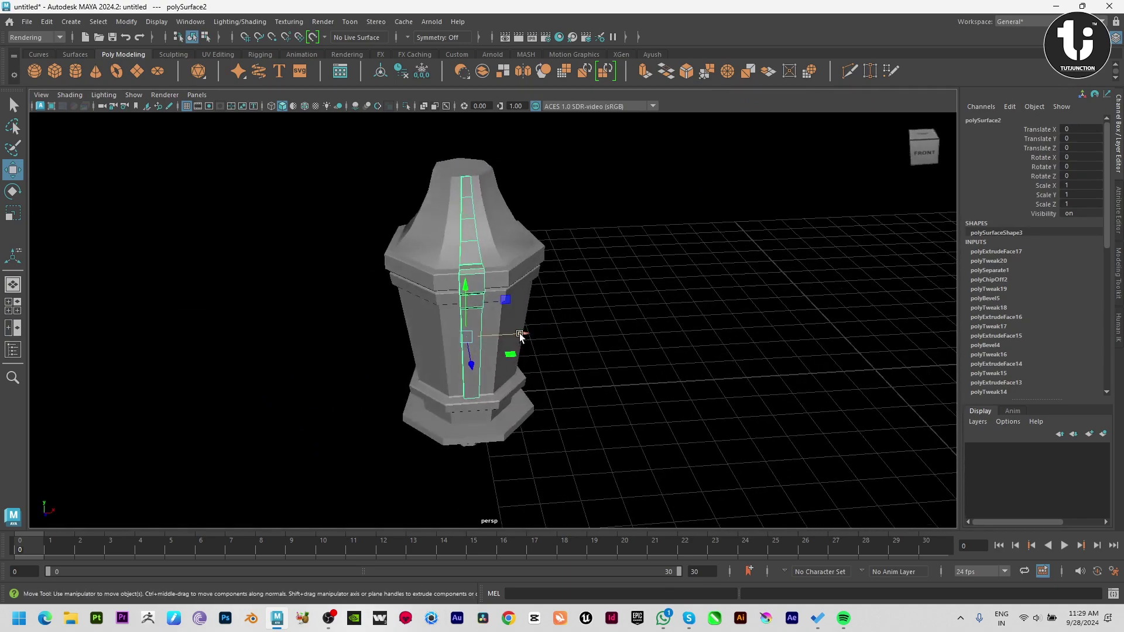
pyautogui.press('space')
pyautogui.press('space')
pyautogui.press('f')
pyautogui.scroll(-5, 447, 334)
pyautogui.scroll(-2, 523, 321)
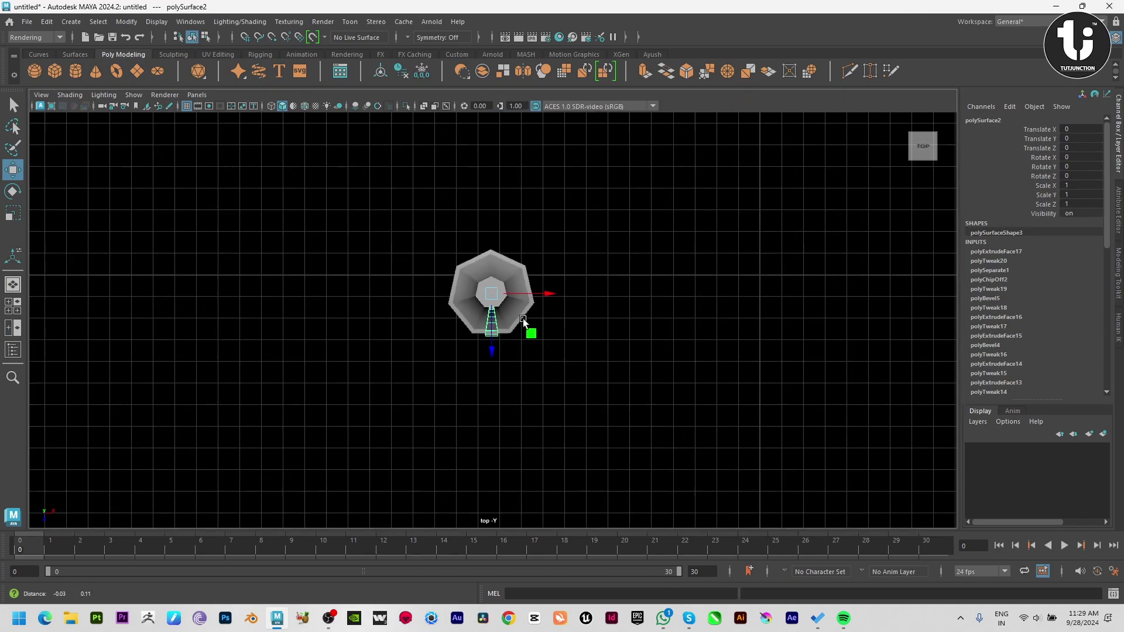
pyautogui.scroll(1, 562, 357)
pyautogui.scroll(2, 632, 415)
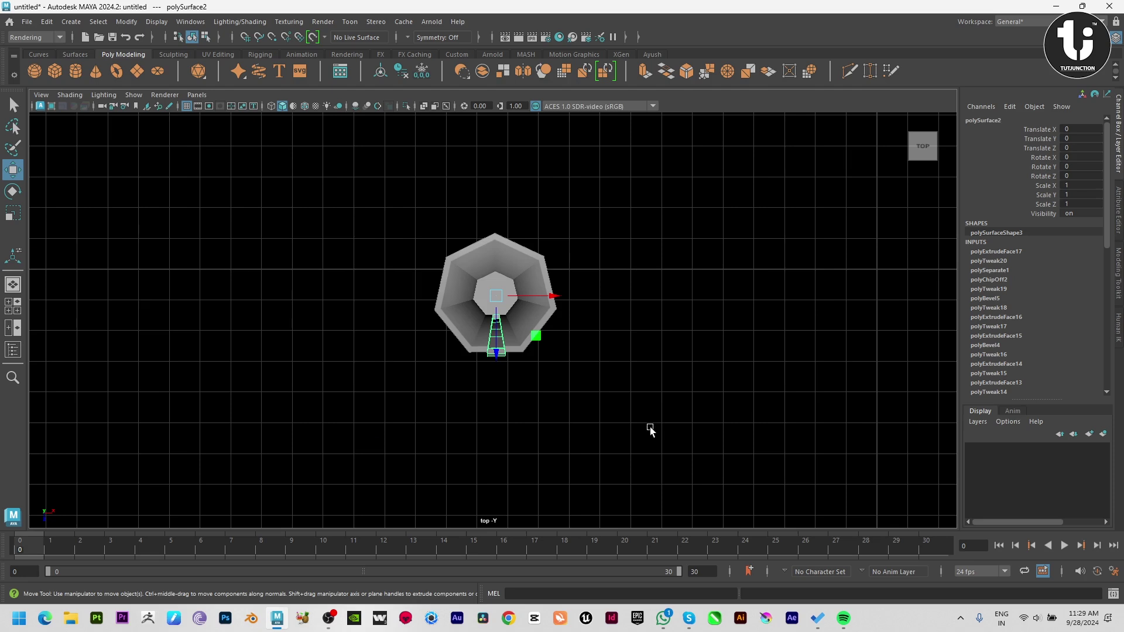
pyautogui.scroll(4, 569, 293)
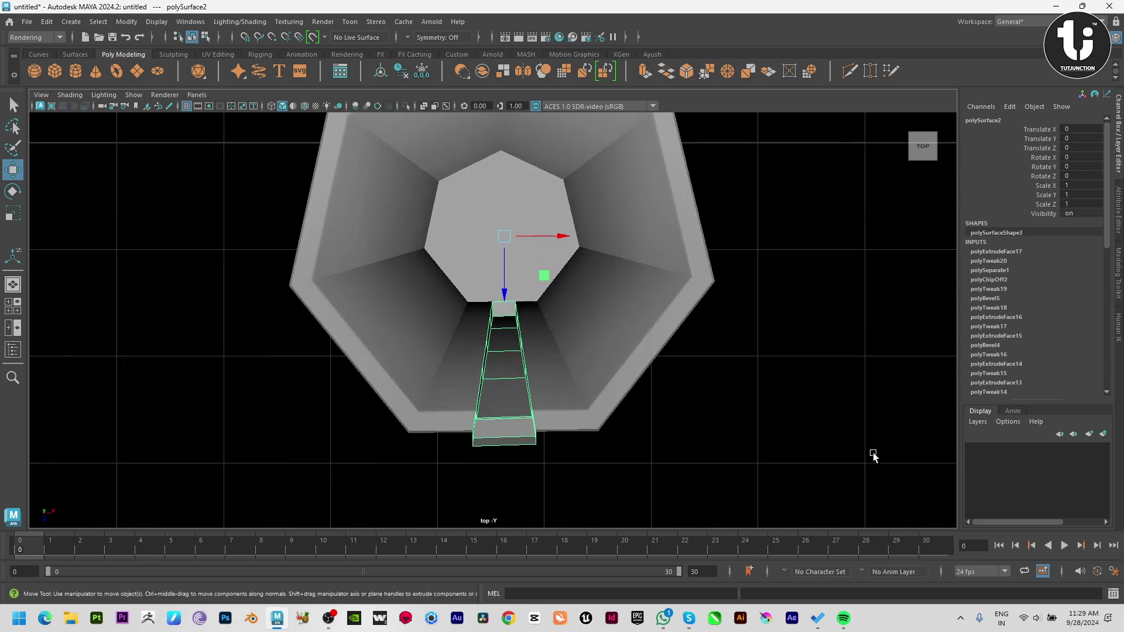
pyautogui.press('e')
pyautogui.moveTo(555, 201); pyautogui.dragTo(557, 205)
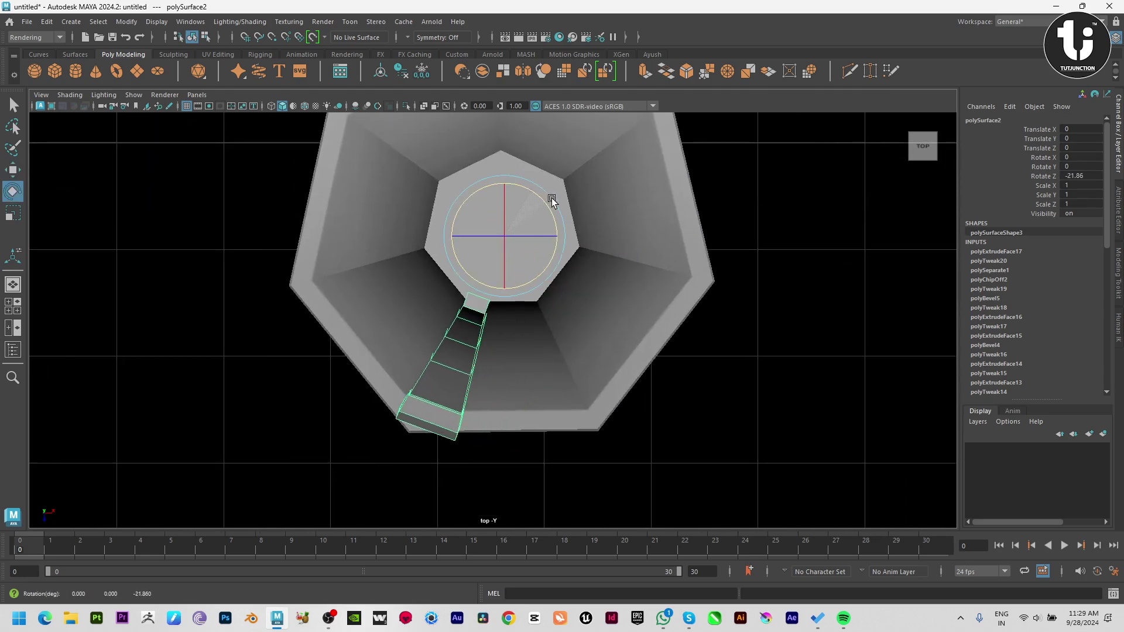
pyautogui.press('w')
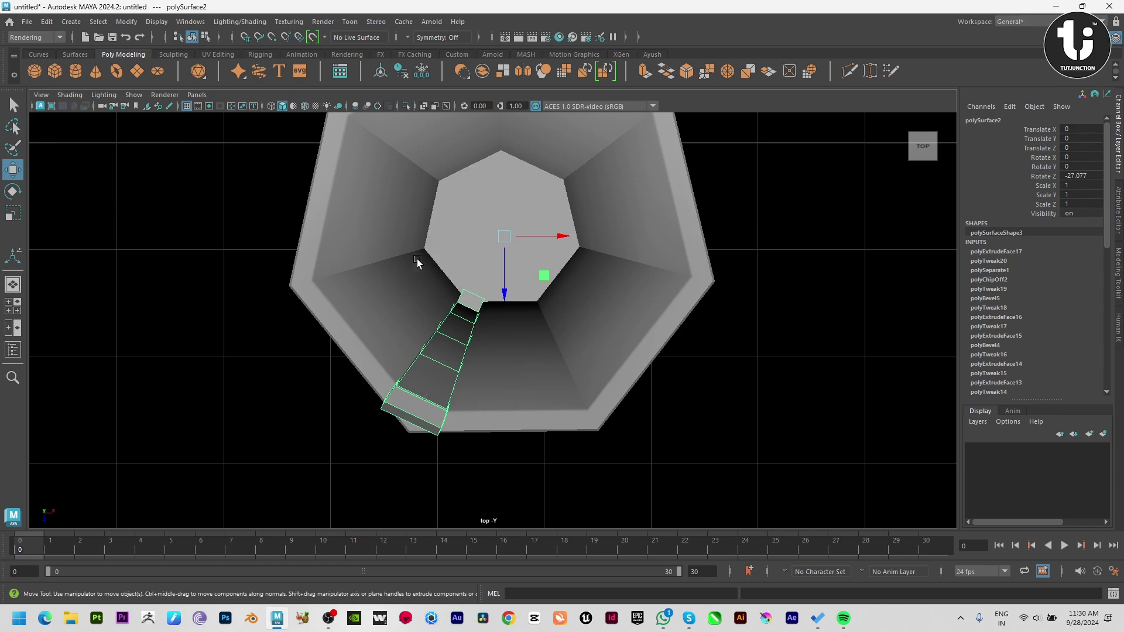
# Step: Orbit the perspective view to inspect the rotated strip
pyautogui.press('space')
pyautogui.press('space')
pyautogui.scroll(3, 585, 293)
pyautogui.keyDown('alt'); pyautogui.moveTo(554, 402); pyautogui.dragTo(466, 363); pyautogui.keyUp('alt')
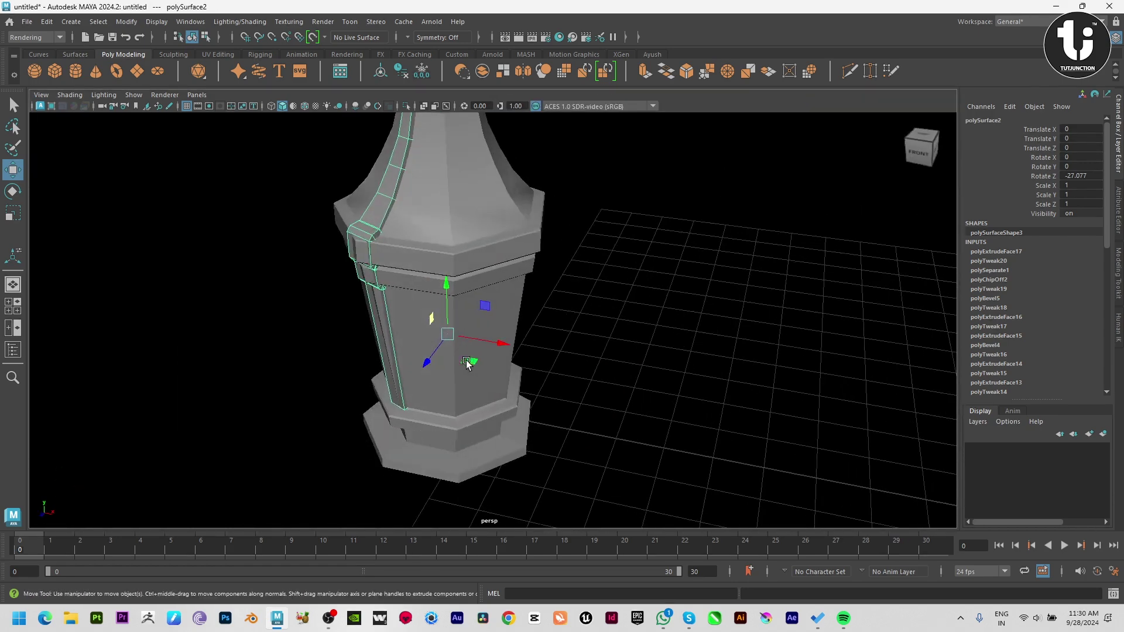
pyautogui.click(111, 280)
pyautogui.keyDown('alt'); pyautogui.moveTo(110, 280); pyautogui.dragTo(198, 252); pyautogui.keyUp('alt')
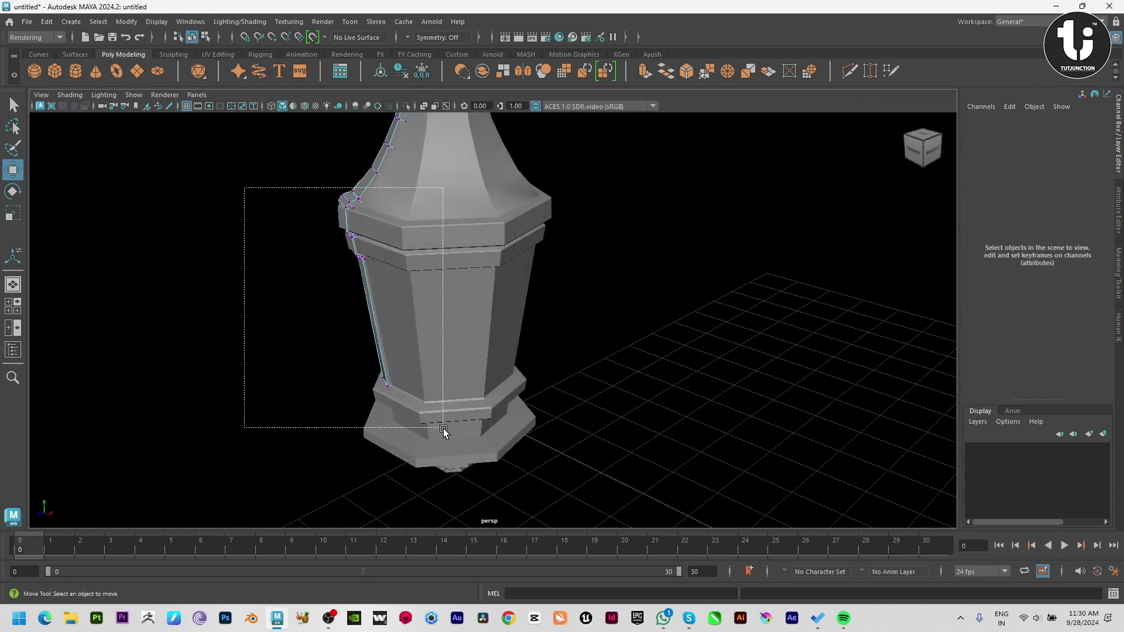
# Step: Shift the strip's vertex column along X so it follows the body's ledges and flared taper
pyautogui.moveTo(280, 224); pyautogui.dragTo(447, 430)
pyautogui.moveTo(323, 310); pyautogui.dragTo(321, 310)
pyautogui.keyDown('alt'); pyautogui.moveTo(334, 333); pyautogui.dragTo(556, 371); pyautogui.keyUp('alt')
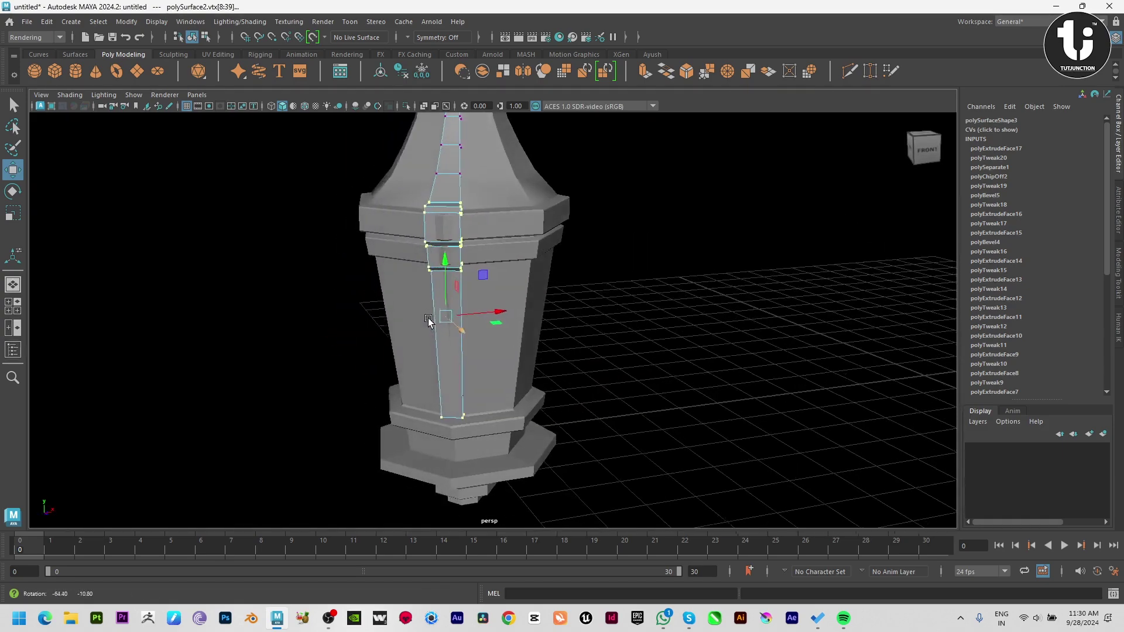
pyautogui.keyDown('alt'); pyautogui.moveTo(567, 316); pyautogui.dragTo(341, 271); pyautogui.keyUp('alt')
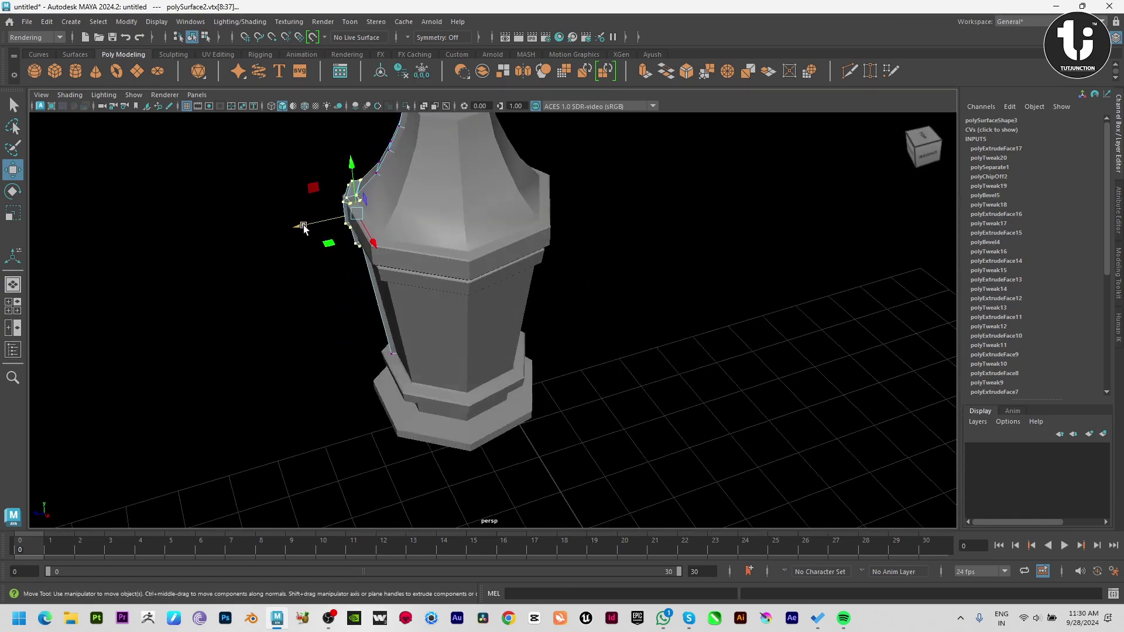
pyautogui.moveTo(303, 227)
pyautogui.mouseDown()
pyautogui.moveTo(459, 261)
pyautogui.moveTo(459, 283)
pyautogui.moveTo(536, 315)
pyautogui.moveTo(683, 334)
pyautogui.moveTo(610, 339)
pyautogui.moveTo(521, 276)
pyautogui.moveTo(585, 228)
pyautogui.mouseUp()
pyautogui.click(687, 213)
pyautogui.moveTo(687, 213)
pyautogui.keyDown('alt'); pyautogui.mouseDown()
pyautogui.moveTo(510, 246)
pyautogui.moveTo(602, 248)
pyautogui.mouseUp(); pyautogui.keyUp('alt')
pyautogui.click(426, 177)
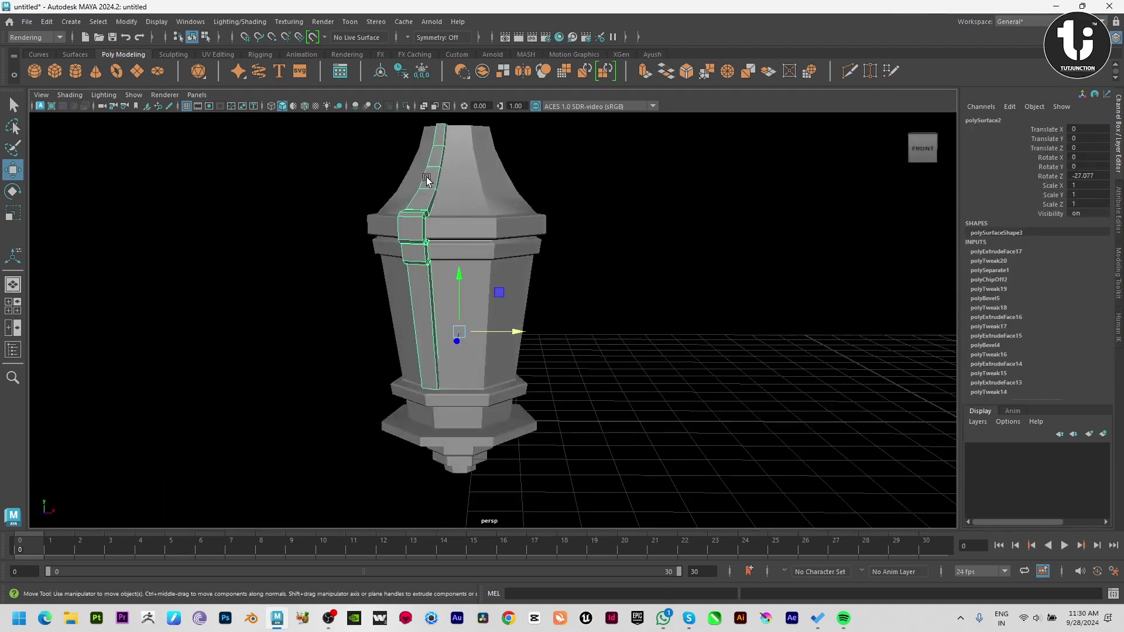
pyautogui.press('space')
pyautogui.press('space')
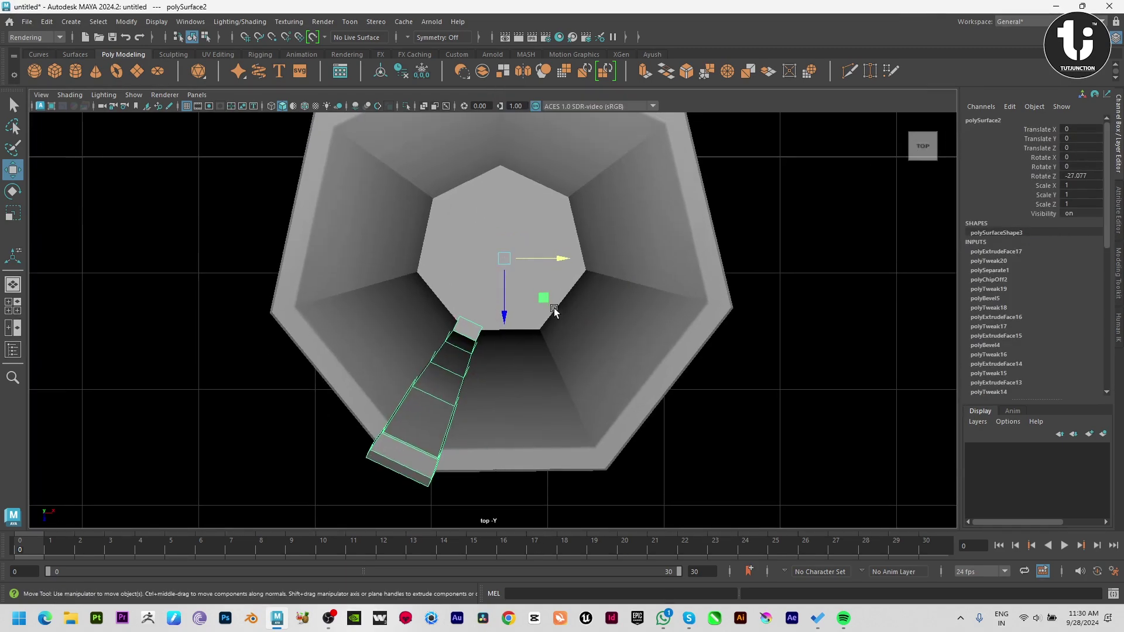
# Step: Snap the strip's pivot to the lantern's centre in wireframe and delete its history
pyautogui.press('4')
pyautogui.press('d')
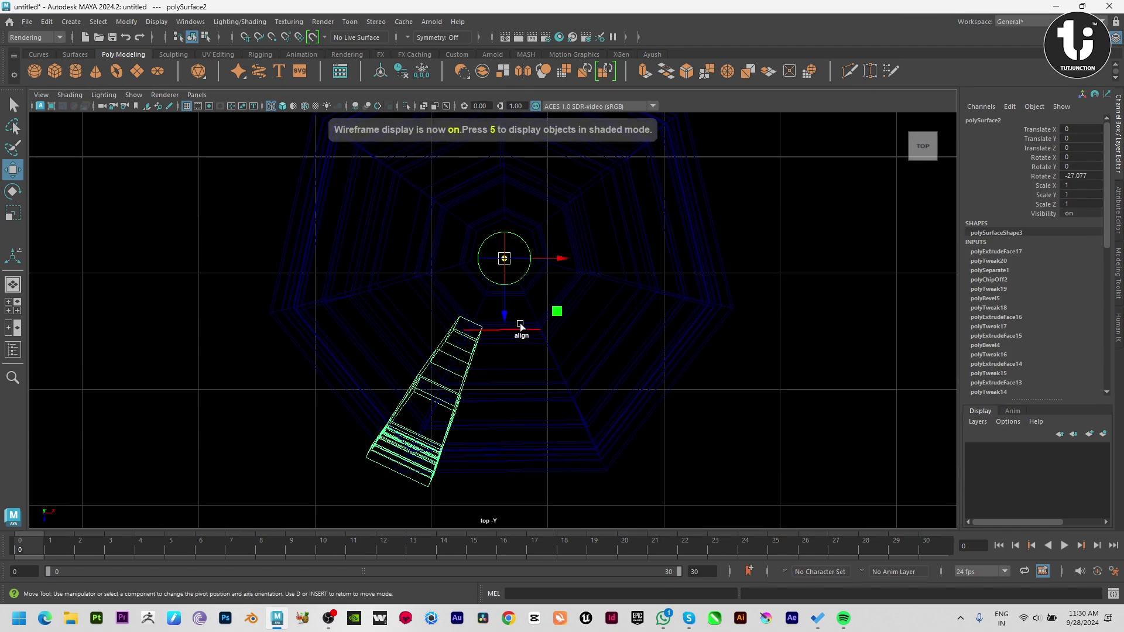
pyautogui.moveTo(505, 313); pyautogui.dragTo(506, 305)
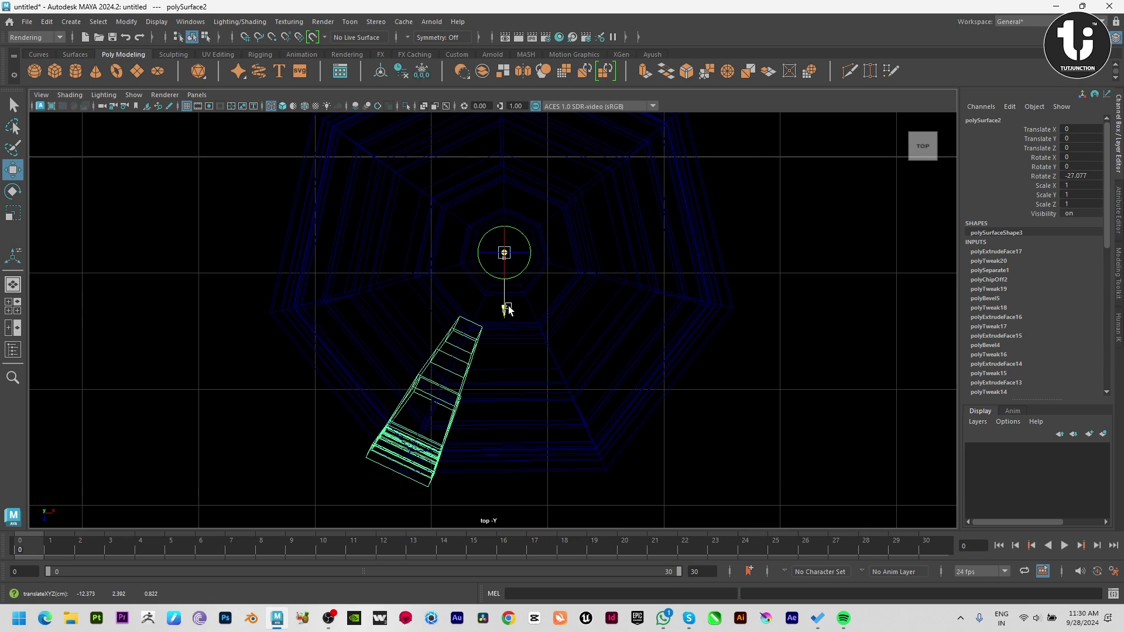
pyautogui.press('2')
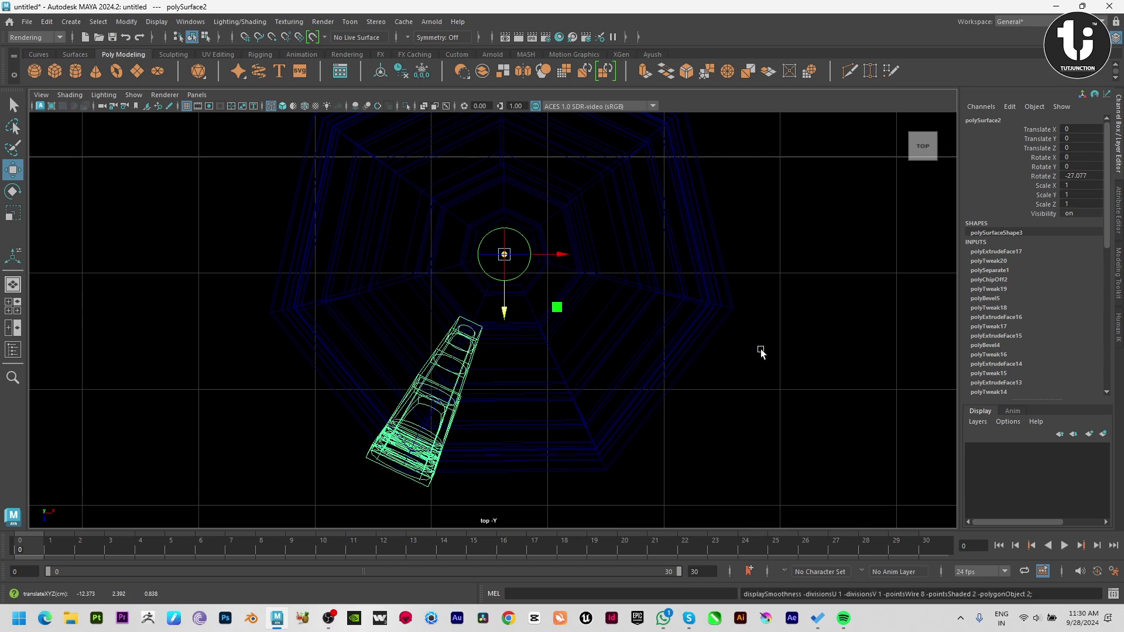
pyautogui.press('d')
pyautogui.press('1')
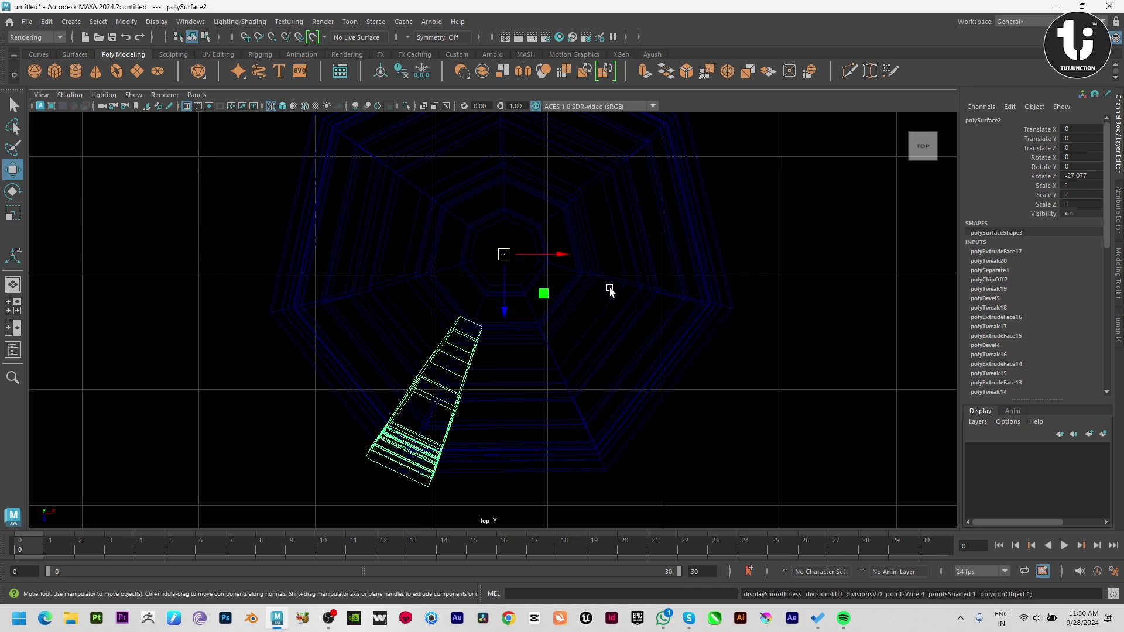
pyautogui.hotkey('ctrl', 'd')
# Step: Rotate-duplicate the strip around the centre, repeating Shift+D for more copies
pyautogui.press('e')
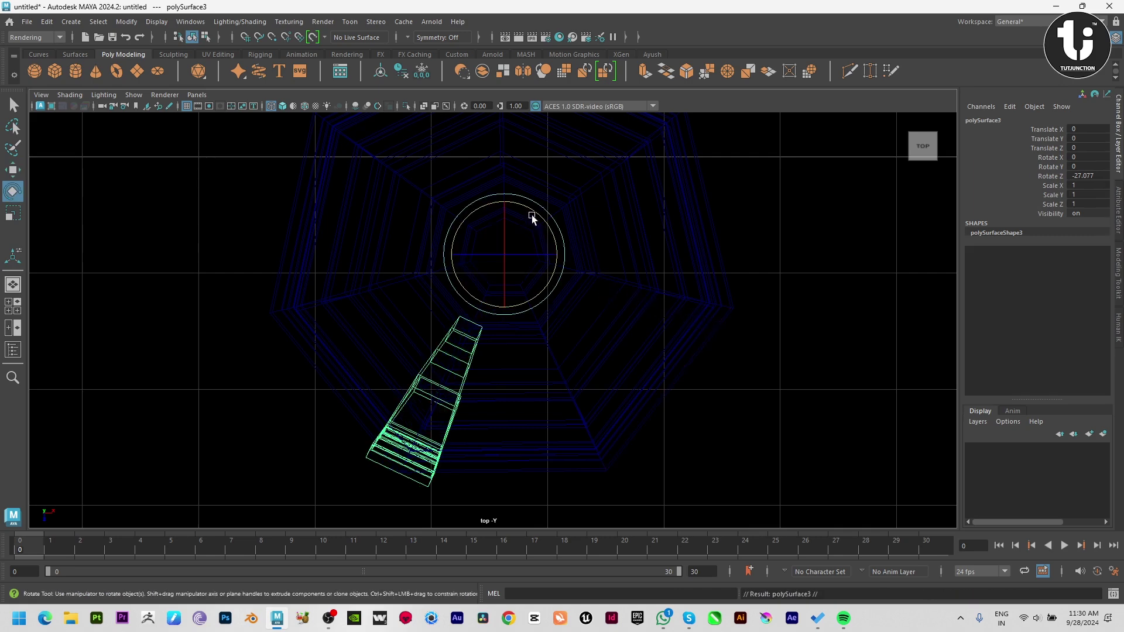
pyautogui.moveTo(532, 215); pyautogui.dragTo(571, 248)
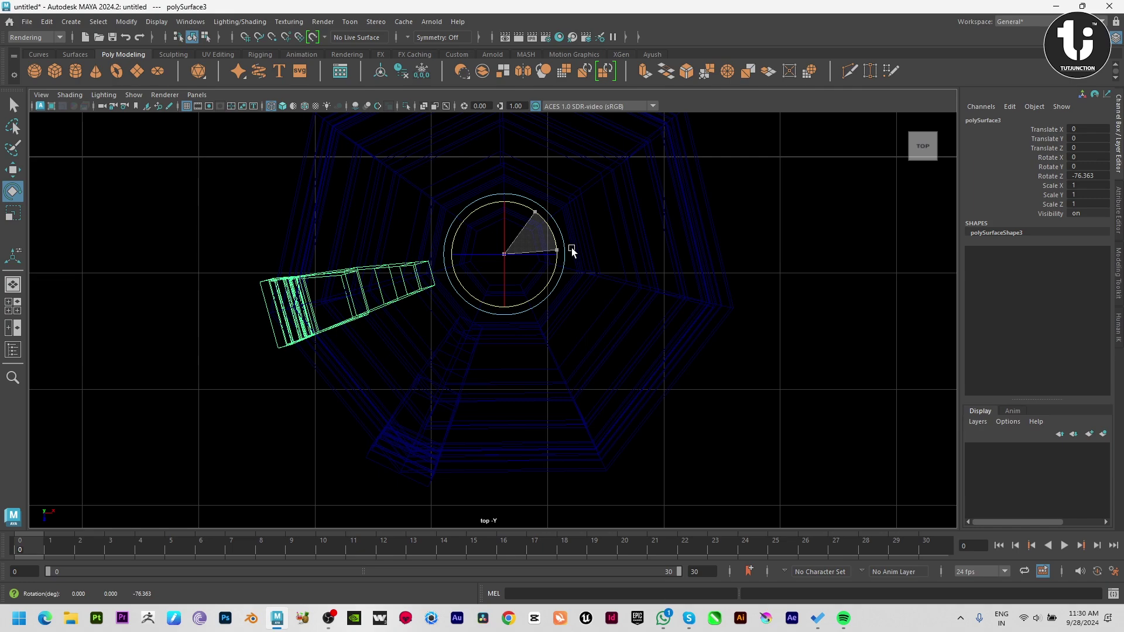
pyautogui.hotkey('shift', 'd')
pyautogui.hotkey('shift', 'd')
pyautogui.hotkey('shift', 'd')
pyautogui.hotkey('shift', 'd')
pyautogui.hotkey('shift', 'd')
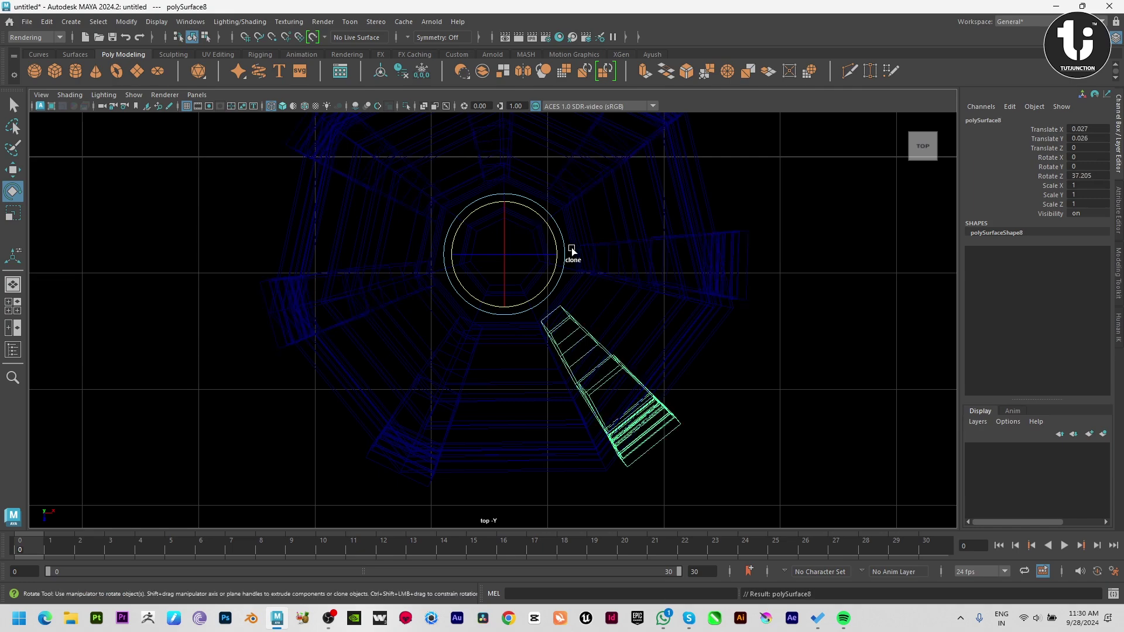
pyautogui.press('space')
pyautogui.press('space')
pyautogui.moveTo(715, 246)
pyautogui.keyDown('alt'); pyautogui.mouseDown()
pyautogui.moveTo(700, 246)
pyautogui.moveTo(728, 252)
pyautogui.moveTo(708, 288)
pyautogui.moveTo(597, 291)
pyautogui.moveTo(577, 345)
pyautogui.moveTo(620, 306)
pyautogui.moveTo(578, 335)
pyautogui.mouseUp(); pyautogui.keyUp('alt')
pyautogui.click(728, 252)
pyautogui.click(467, 304)
pyautogui.press('space')
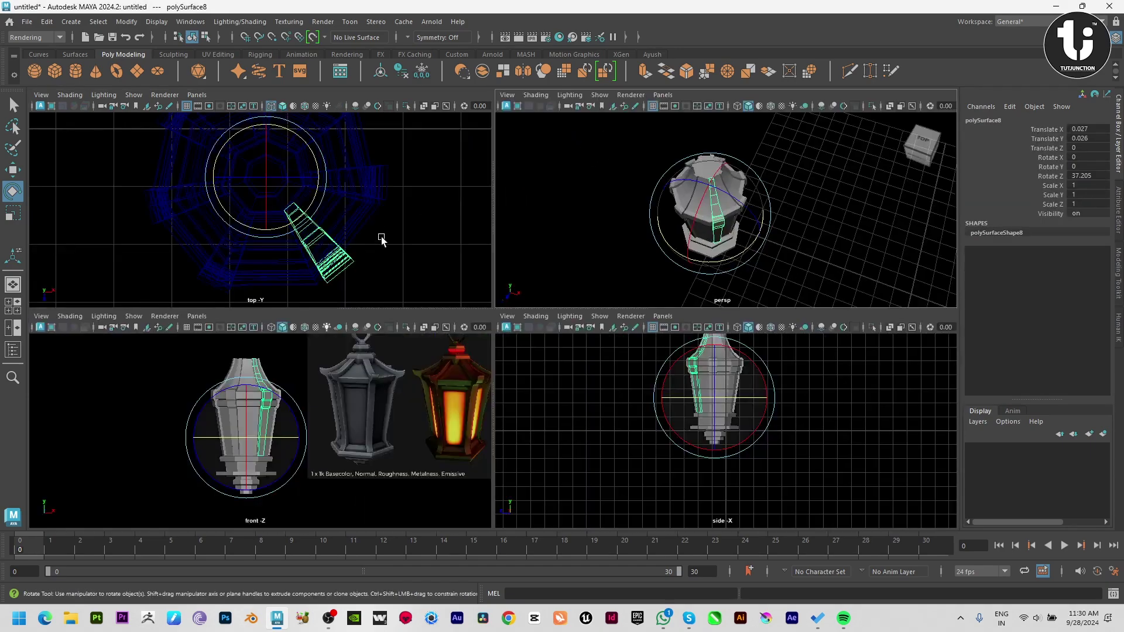
pyautogui.press('space')
# Step: Fine-rotate two duplicated strips in top view to line up with their sides
pyautogui.press('d')
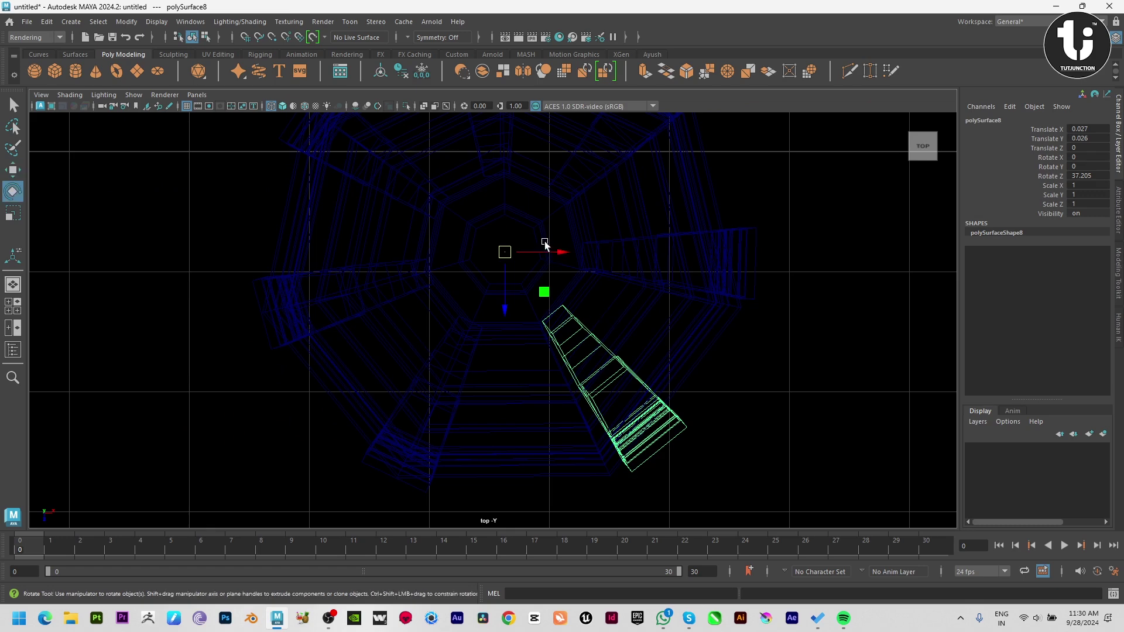
pyautogui.moveTo(540, 219); pyautogui.dragTo(551, 225)
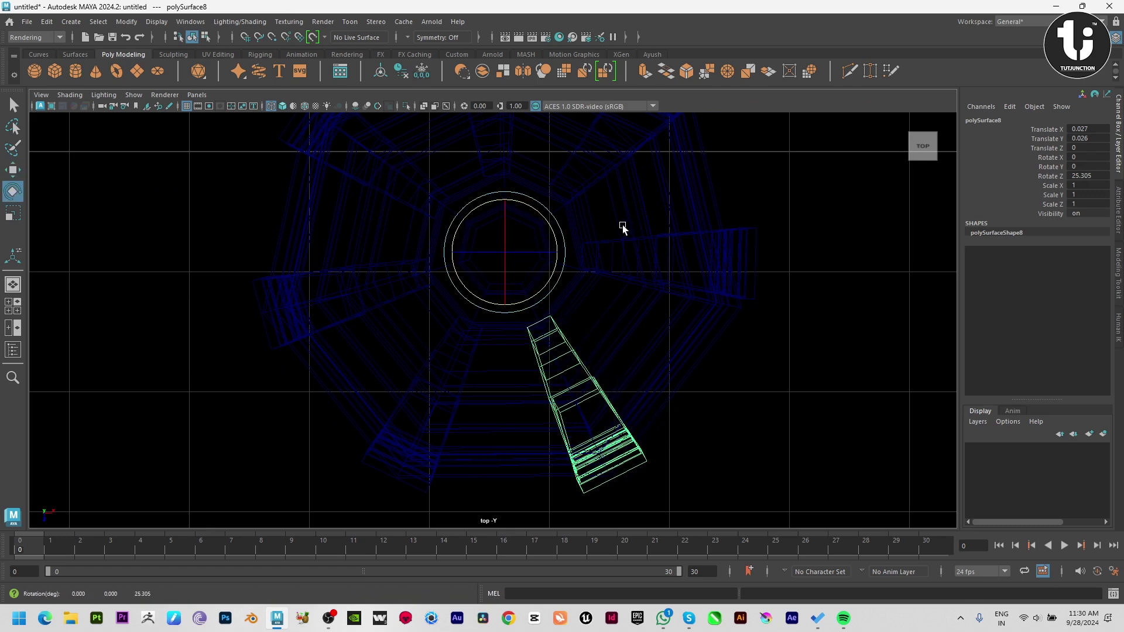
pyautogui.click(752, 250)
pyautogui.click(730, 236)
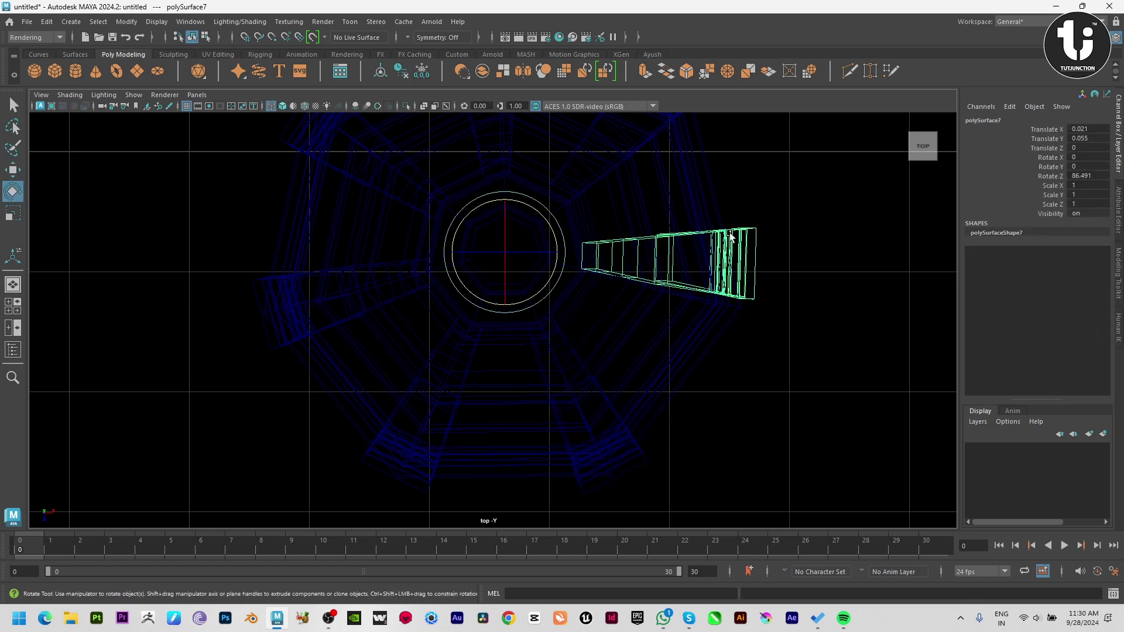
pyautogui.moveTo(528, 209); pyautogui.dragTo(535, 209)
pyautogui.keyDown('alt'); pyautogui.moveTo(542, 210); pyautogui.dragTo(623, 315, button='middle'); pyautogui.keyUp('alt')
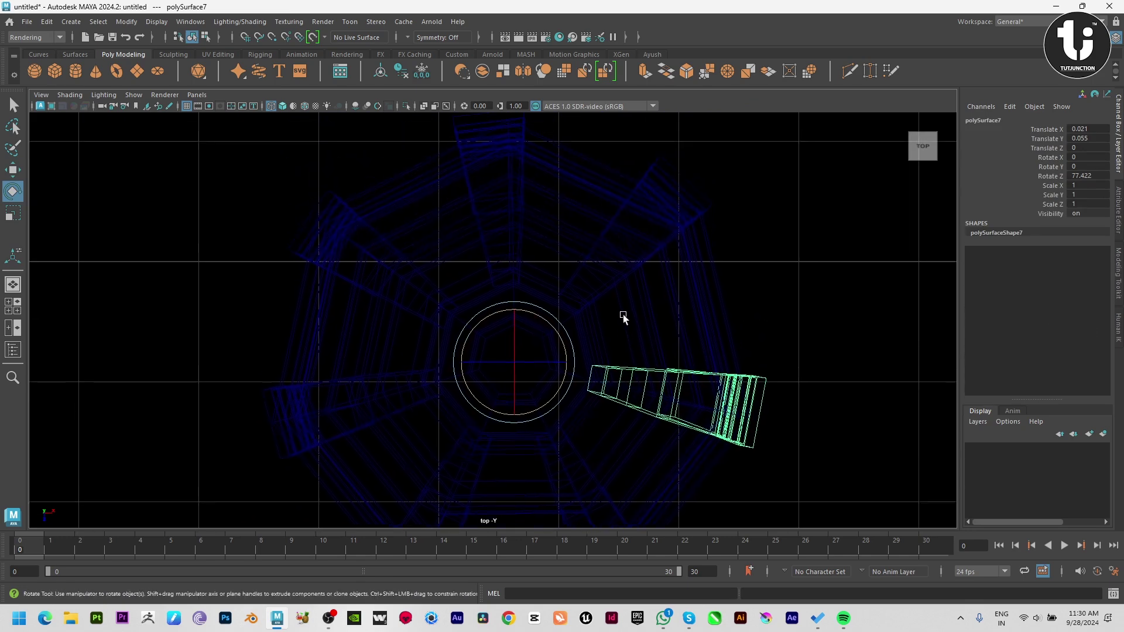
pyautogui.click(680, 177)
pyautogui.moveTo(547, 307); pyautogui.dragTo(541, 317)
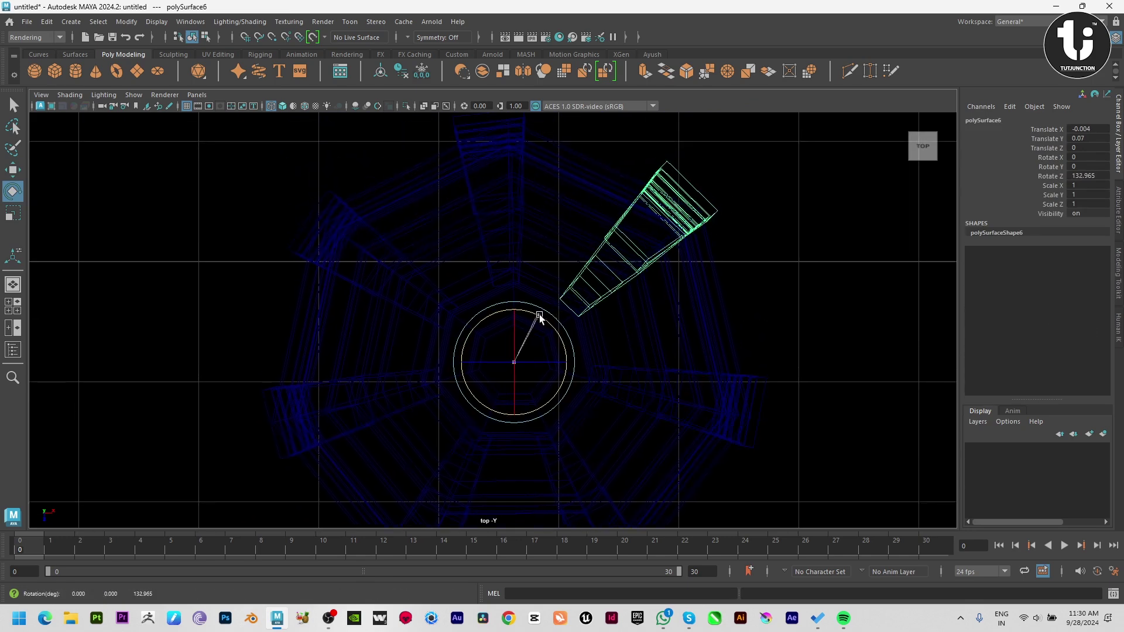
# Step: Straighten the top frame strip's rotation, then review all strips in perspective
pyautogui.click(495, 179)
pyautogui.keyDown('alt'); pyautogui.moveTo(533, 270); pyautogui.dragTo(551, 339, button='middle'); pyautogui.keyUp('alt')
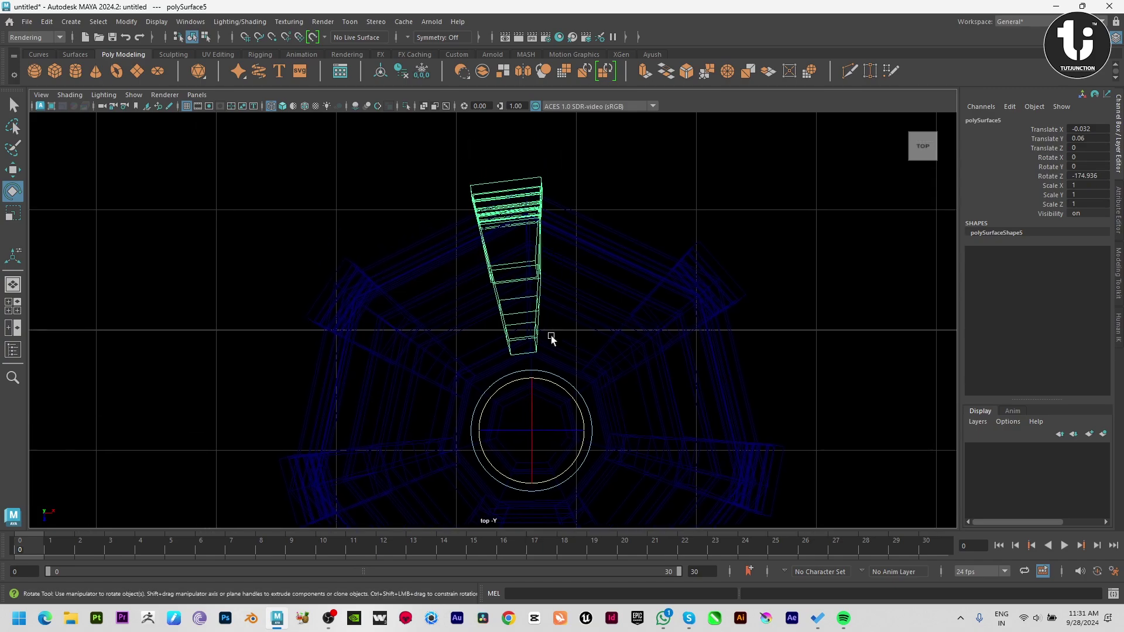
pyautogui.moveTo(558, 388); pyautogui.dragTo(564, 388)
pyautogui.keyDown('alt'); pyautogui.moveTo(505, 385); pyautogui.dragTo(572, 266, button='middle'); pyautogui.keyUp('alt')
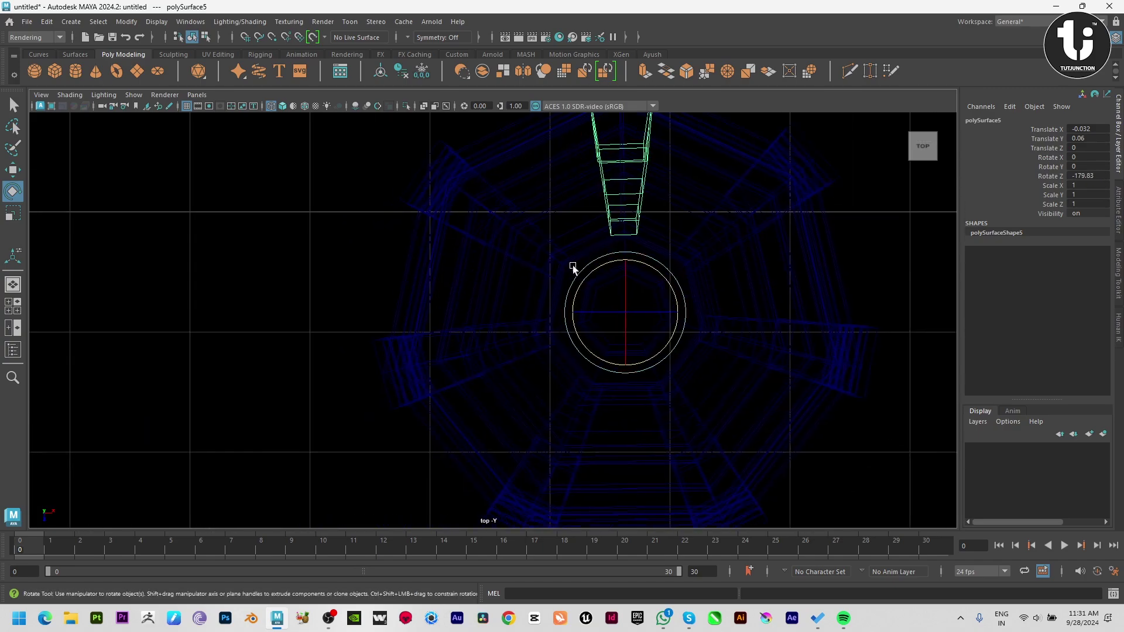
pyautogui.press('space')
pyautogui.press('space')
pyautogui.click(609, 282)
pyautogui.moveTo(609, 282)
pyautogui.keyDown('alt'); pyautogui.mouseDown()
pyautogui.moveTo(703, 322)
pyautogui.moveTo(385, 303)
pyautogui.moveTo(544, 289)
pyautogui.mouseUp(); pyautogui.keyUp('alt')
# Step: Compare the lantern's front view against the reference image
pyautogui.press('space')
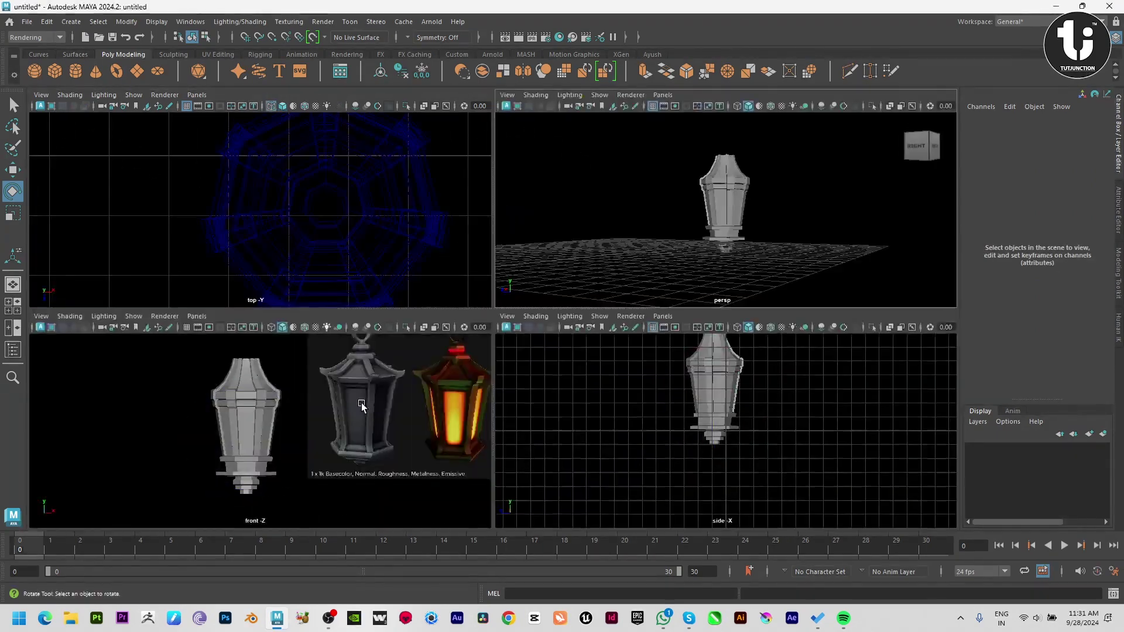
pyautogui.press('space')
pyautogui.keyDown('alt'); pyautogui.moveTo(651, 333); pyautogui.dragTo(389, 338, button='middle'); pyautogui.keyUp('alt')
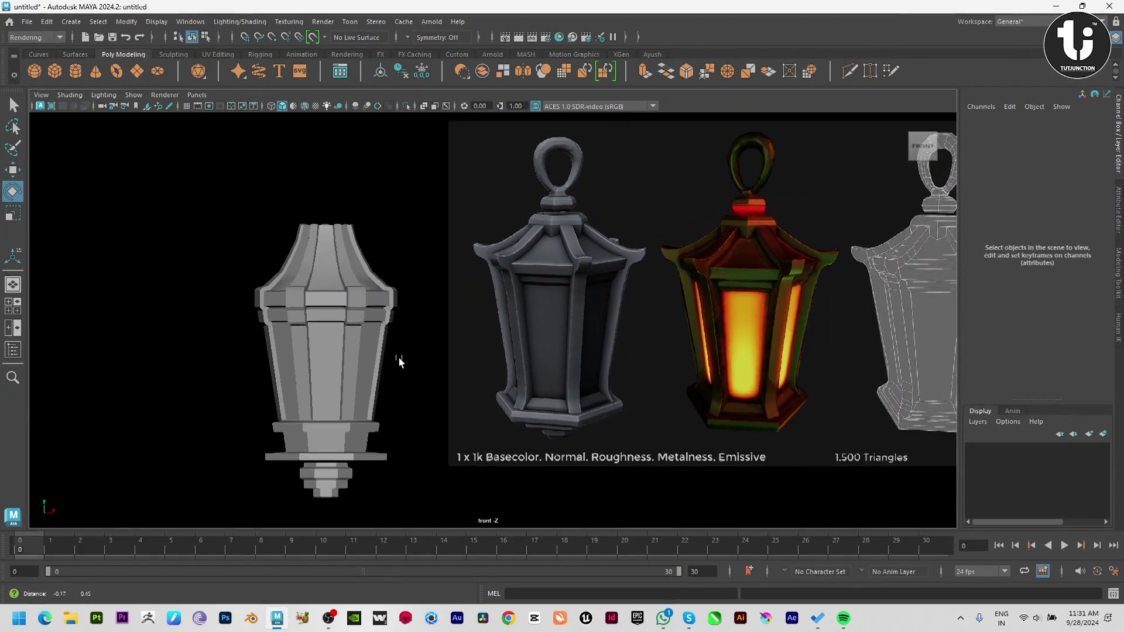
pyautogui.press('space')
pyautogui.press('space')
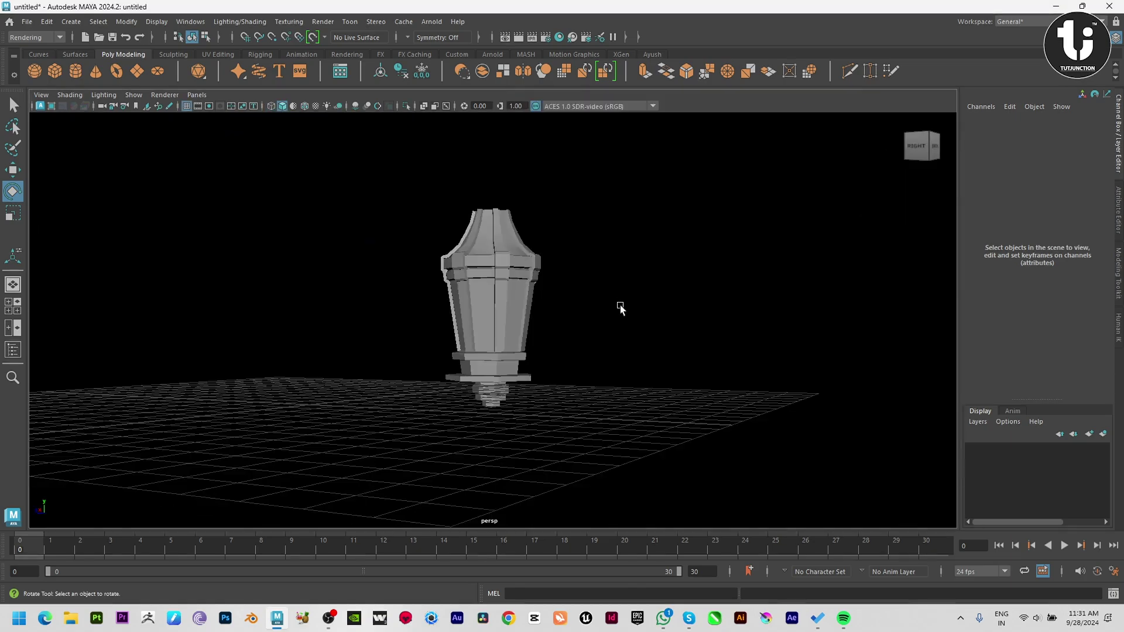
pyautogui.moveTo(620, 306)
pyautogui.keyDown('alt'); pyautogui.mouseDown()
pyautogui.moveTo(550, 271)
pyautogui.moveTo(595, 344)
pyautogui.moveTo(561, 312)
pyautogui.mouseUp(); pyautogui.keyUp('alt')
# Step: Select a duplicated strip and undo the recent duplicate-and-rotate operations
pyautogui.click(533, 263)
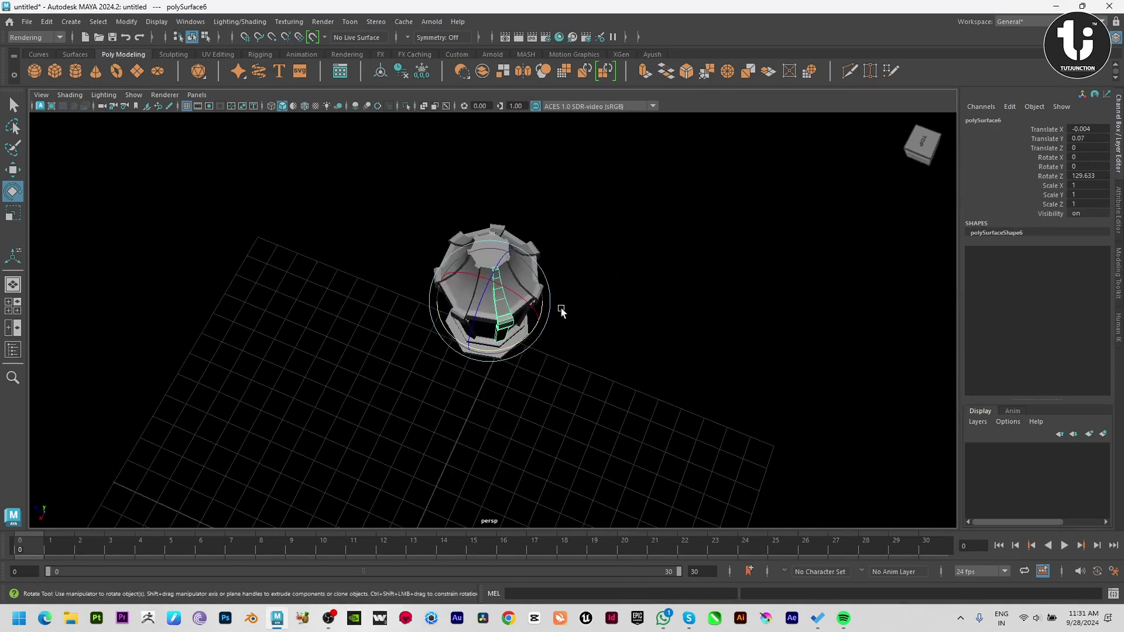
pyautogui.click(530, 285)
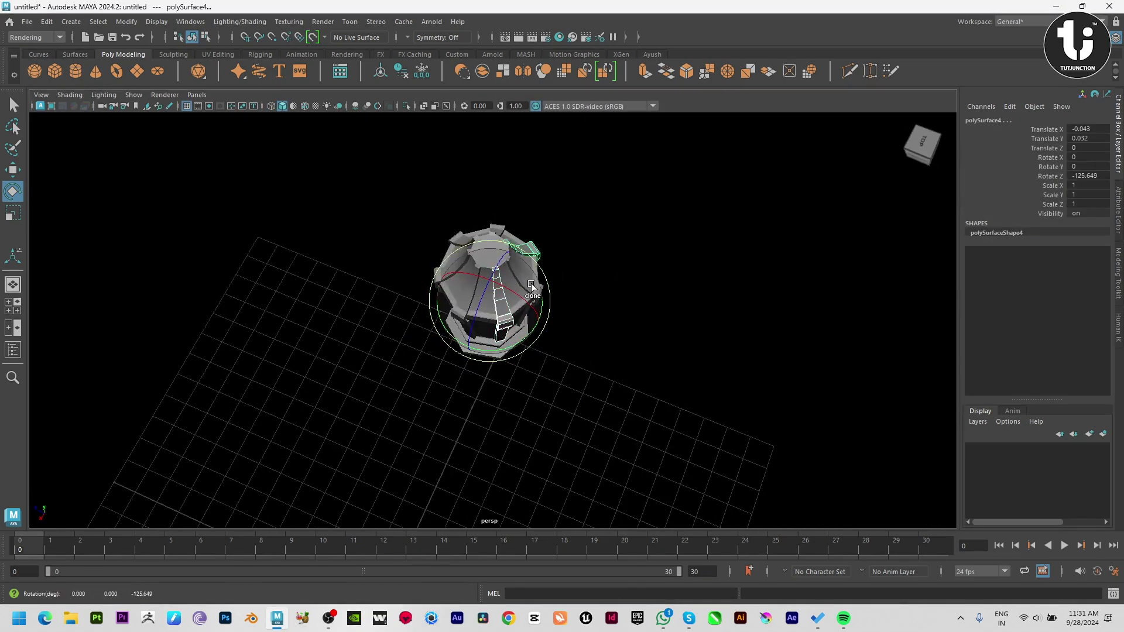
pyautogui.hotkey('ctrl', 'z')
pyautogui.hotkey('shift', 'z')
pyautogui.hotkey('ctrl', 'z')
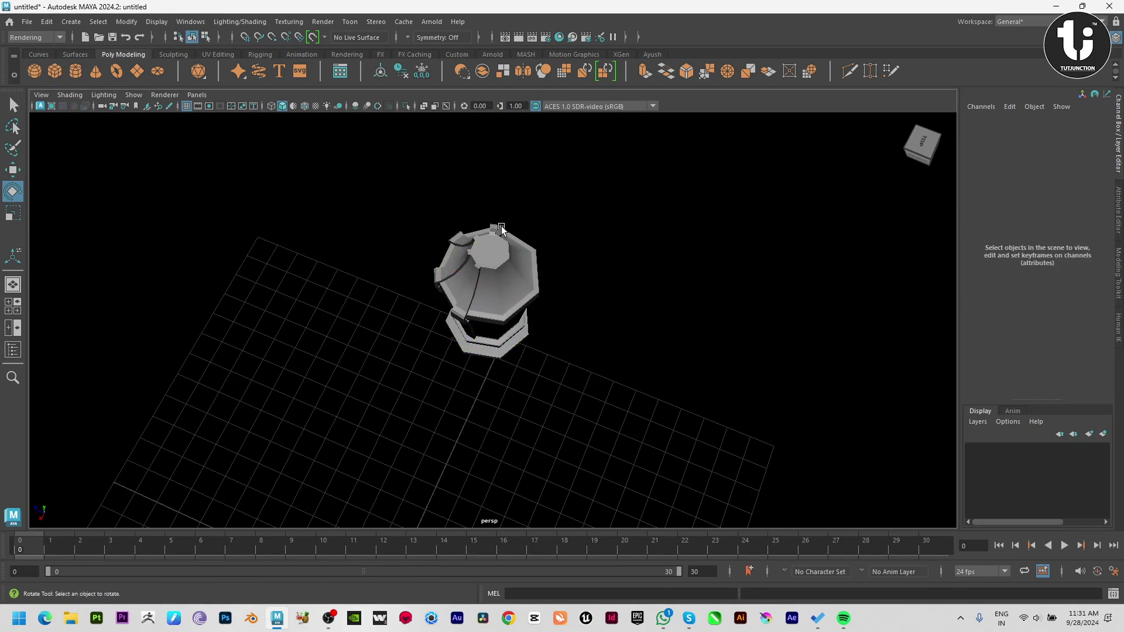
pyautogui.hotkey('shift', 'z')
pyautogui.hotkey('ctrl', 'z')
# Step: Select the remaining original strip and zoom in close on it
pyautogui.click(467, 302)
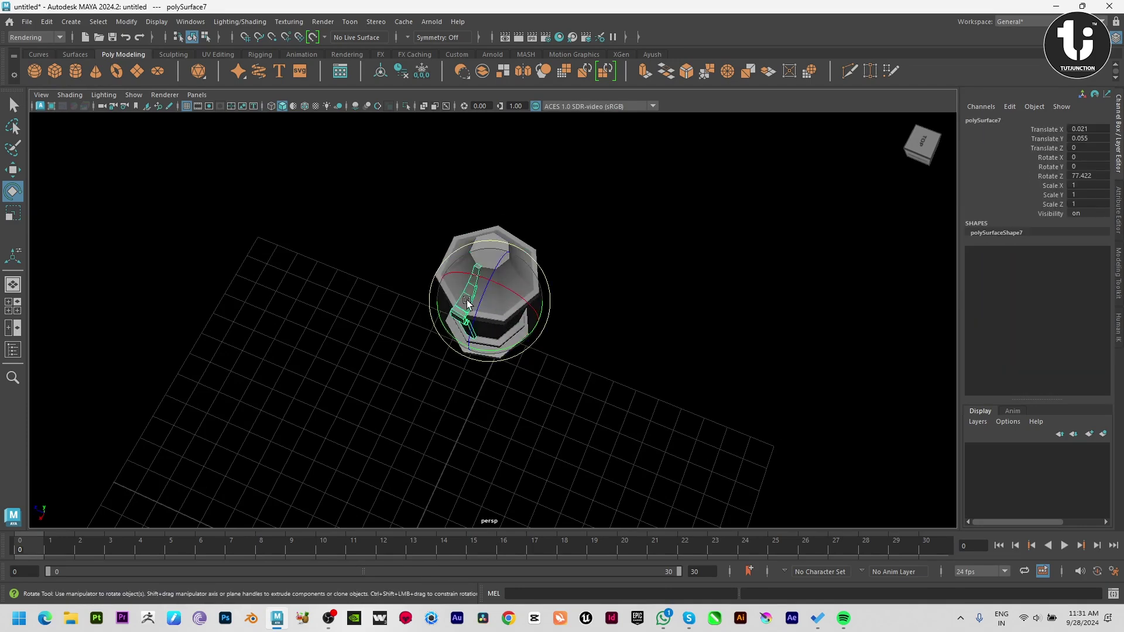
pyautogui.press('space')
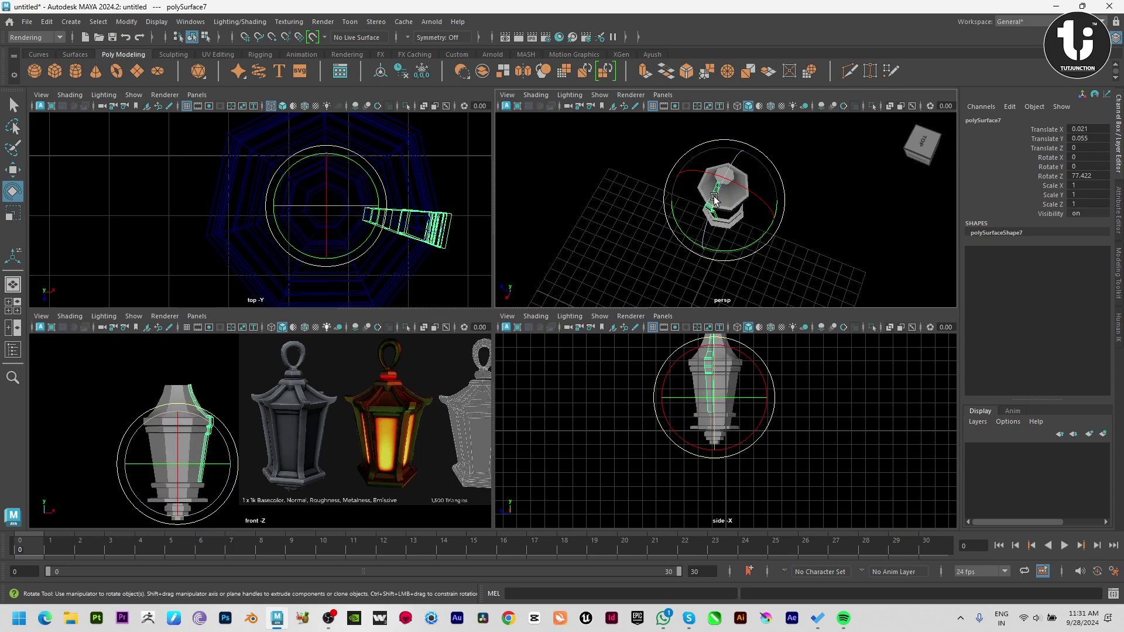
pyautogui.press('space')
pyautogui.keyDown('alt'); pyautogui.moveTo(582, 268); pyautogui.dragTo(587, 275); pyautogui.keyUp('alt')
pyautogui.scroll(3, 643, 304)
pyautogui.scroll(3, 633, 357)
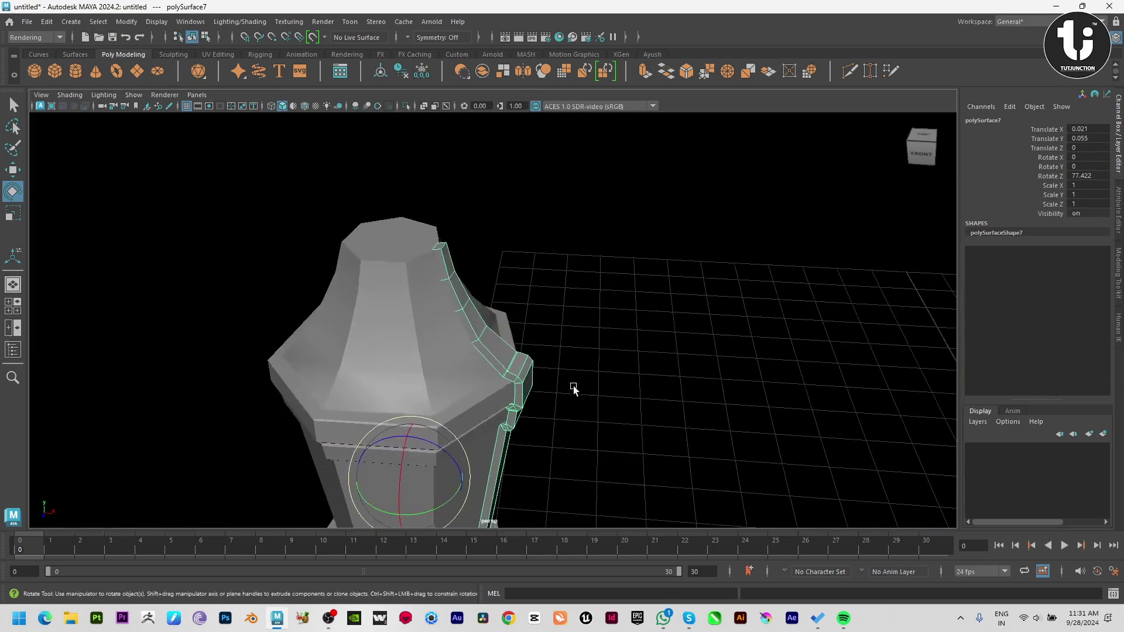
pyautogui.scroll(3, 585, 380)
# Step: Select the strip's outer shoulder face and check it in the side view
pyautogui.press('F11')
pyautogui.moveTo(533, 317)
pyautogui.keyDown('alt'); pyautogui.mouseDown()
pyautogui.moveTo(614, 301)
pyautogui.moveTo(562, 351)
pyautogui.mouseUp(); pyautogui.keyUp('alt')
pyautogui.click(589, 269)
pyautogui.press('w')
pyautogui.press('space')
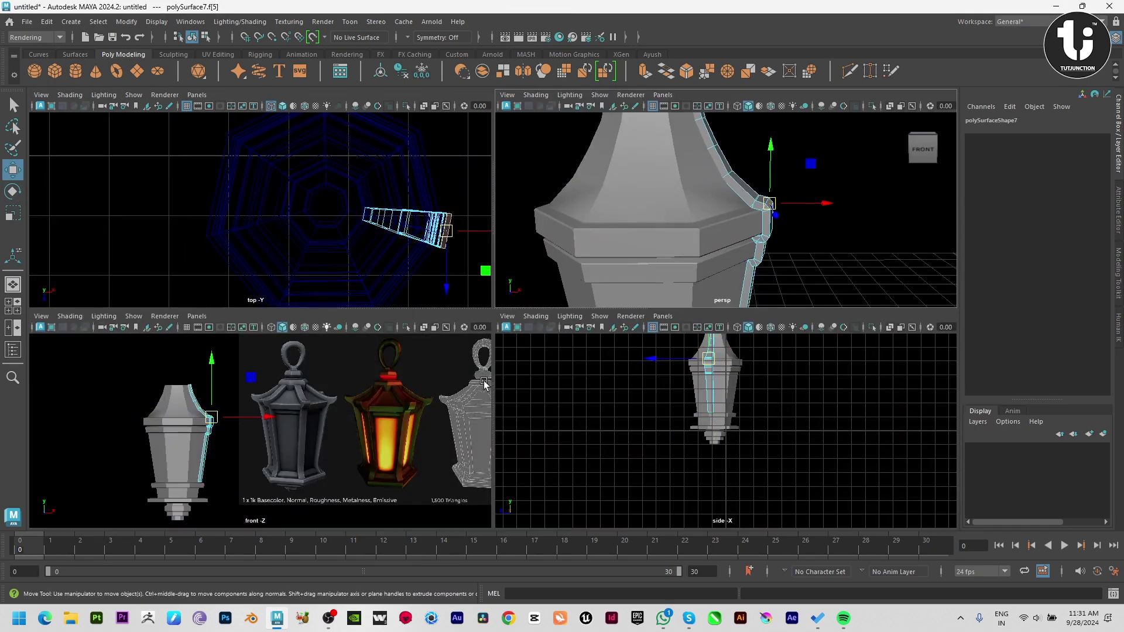
pyautogui.press('space')
pyautogui.press('space')
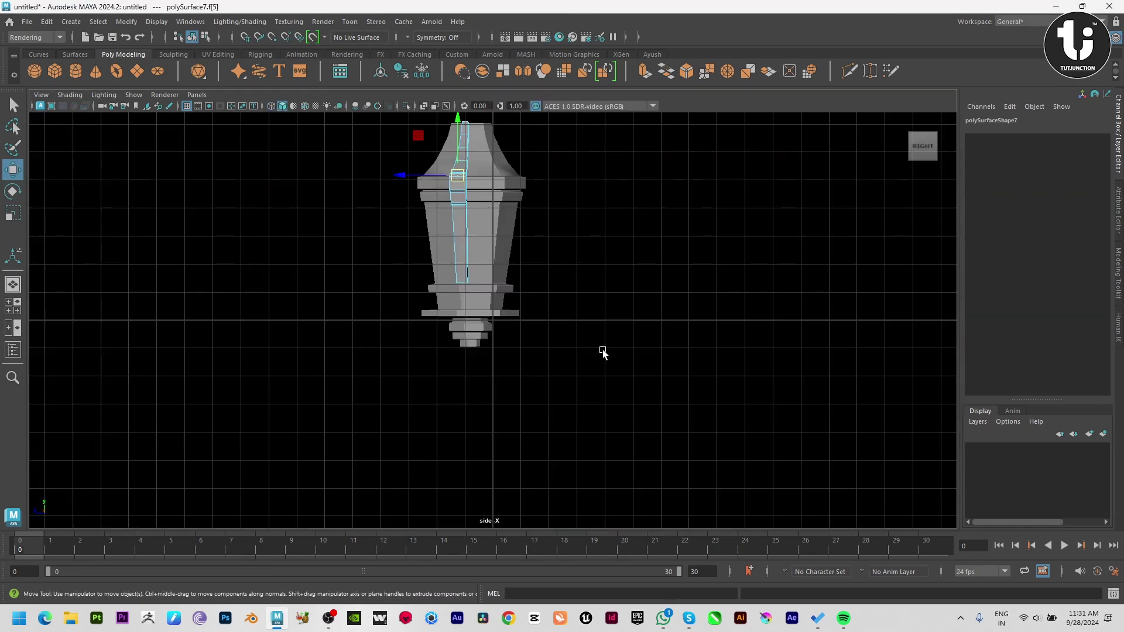
pyautogui.press('space')
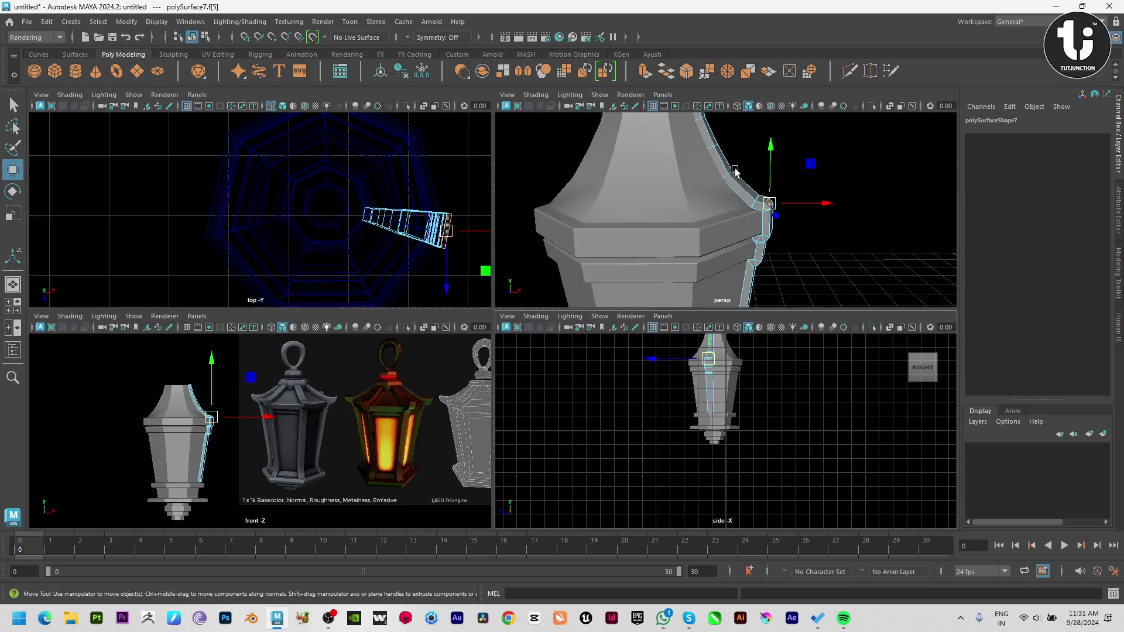
pyautogui.press('space')
pyautogui.moveTo(672, 259)
pyautogui.keyDown('alt'); pyautogui.mouseDown()
pyautogui.moveTo(647, 275)
pyautogui.moveTo(666, 300)
pyautogui.mouseUp(); pyautogui.keyUp('alt')
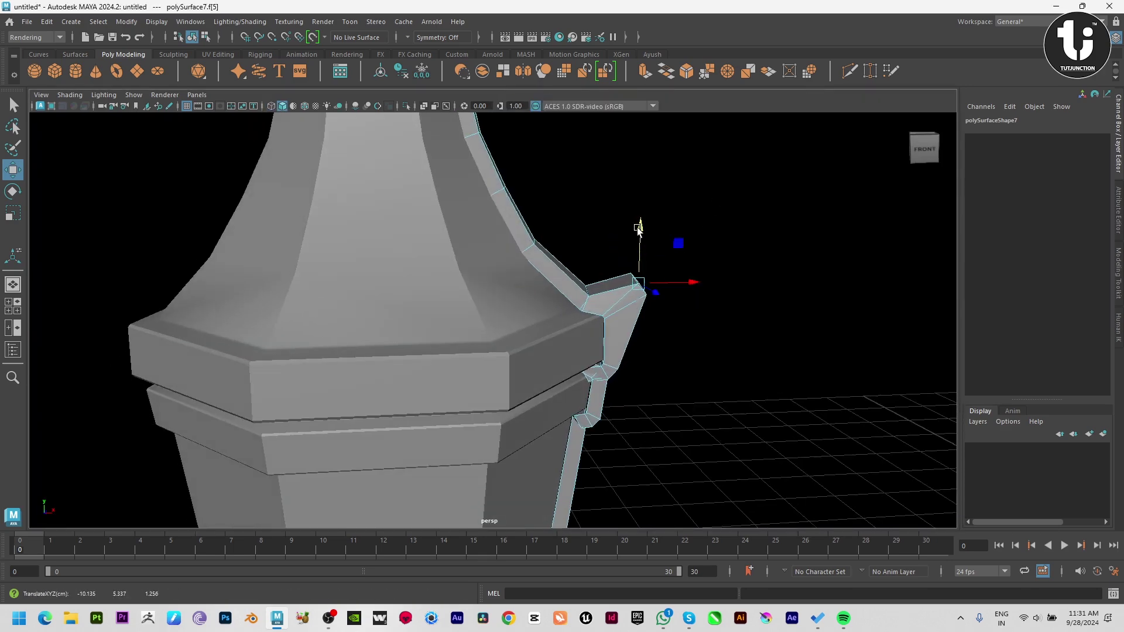
# Step: Extrude the face at the strip's jutting tip outward and upward into a small lip
pyautogui.press('e')
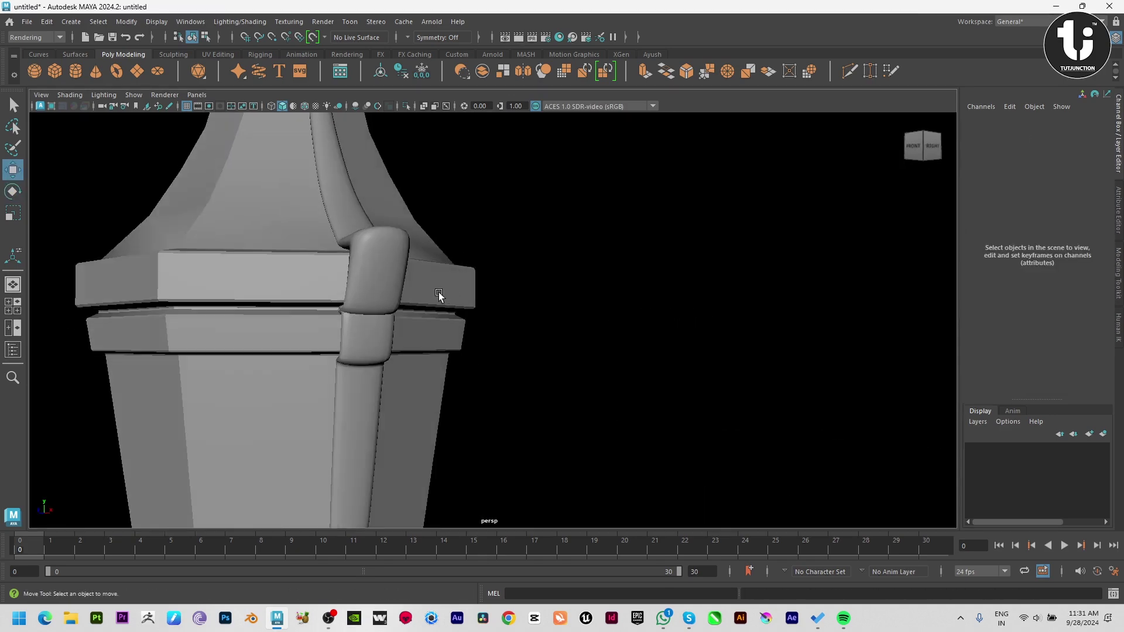
pyautogui.keyDown('alt'); pyautogui.moveTo(464, 293); pyautogui.dragTo(585, 285); pyautogui.keyUp('alt')
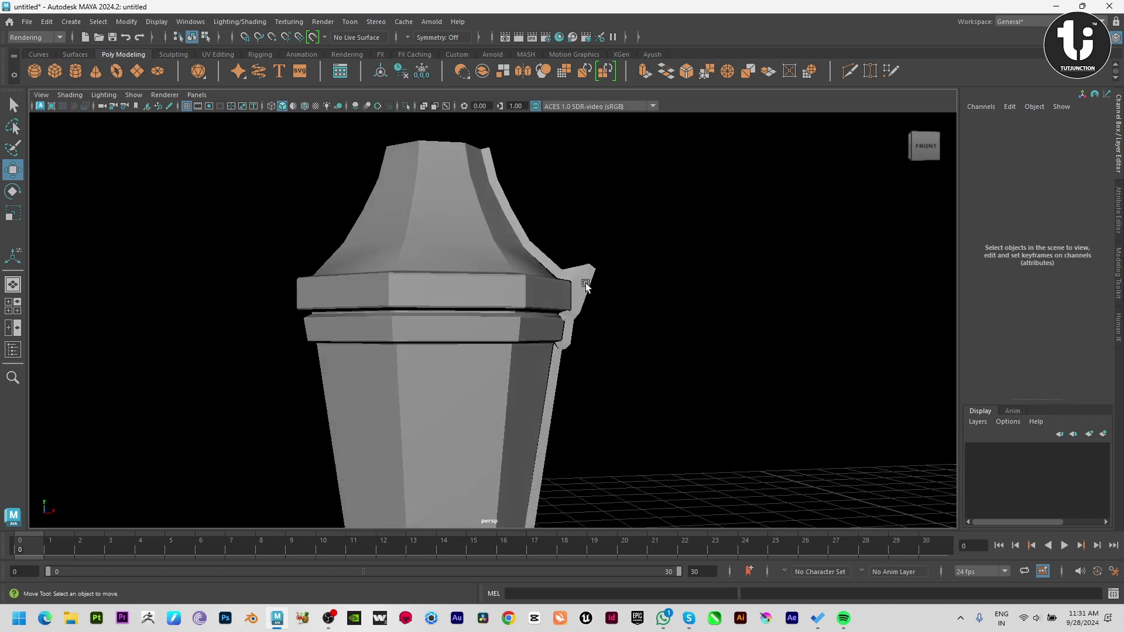
pyautogui.keyDown('alt'); pyautogui.moveTo(585, 285); pyautogui.dragTo(407, 322, button='right'); pyautogui.keyUp('alt')
pyautogui.moveTo(407, 322)
pyautogui.keyDown('alt'); pyautogui.mouseDown()
pyautogui.moveTo(408, 306)
pyautogui.moveTo(273, 310)
pyautogui.mouseUp(); pyautogui.keyUp('alt')
pyautogui.keyDown('alt'); pyautogui.moveTo(273, 311); pyautogui.dragTo(515, 457, button='right'); pyautogui.keyUp('alt')
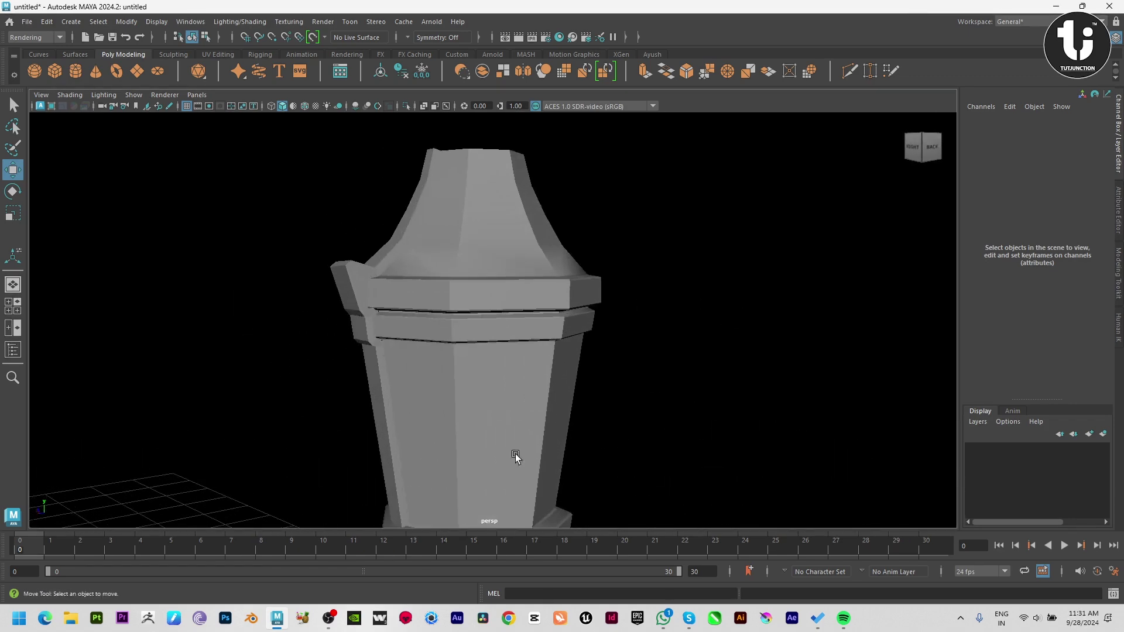
pyautogui.keyDown('alt'); pyautogui.moveTo(515, 456); pyautogui.dragTo(610, 492, button='middle'); pyautogui.keyUp('alt')
pyautogui.scroll(3, 479, 421)
pyautogui.click(484, 391)
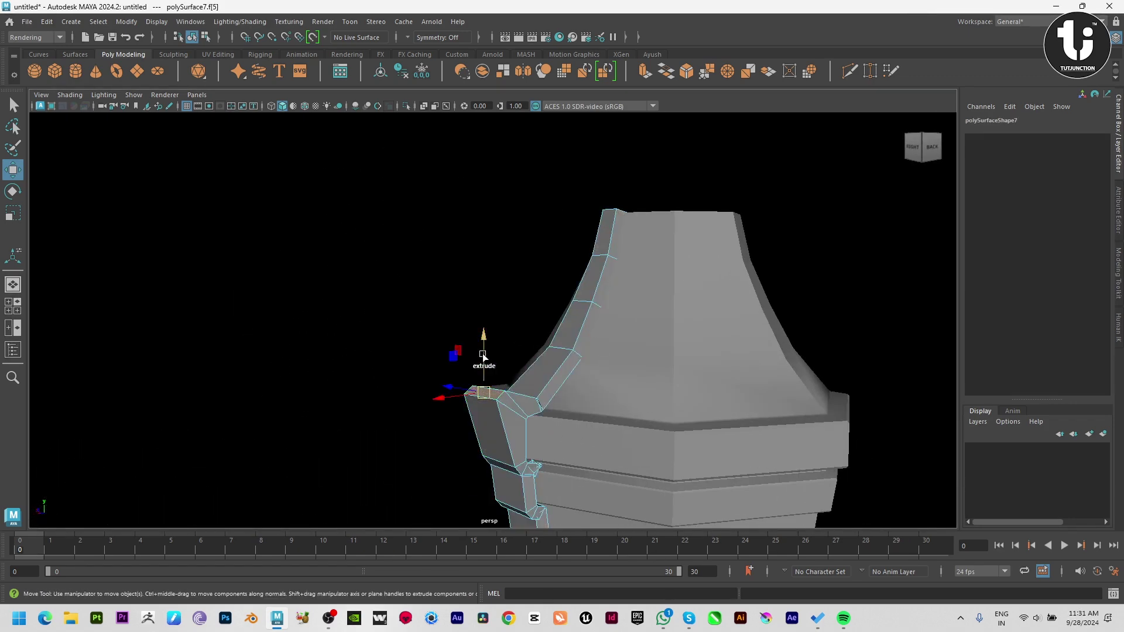
pyautogui.keyDown('shift'); pyautogui.moveTo(483, 356); pyautogui.dragTo(482, 336); pyautogui.keyUp('shift')
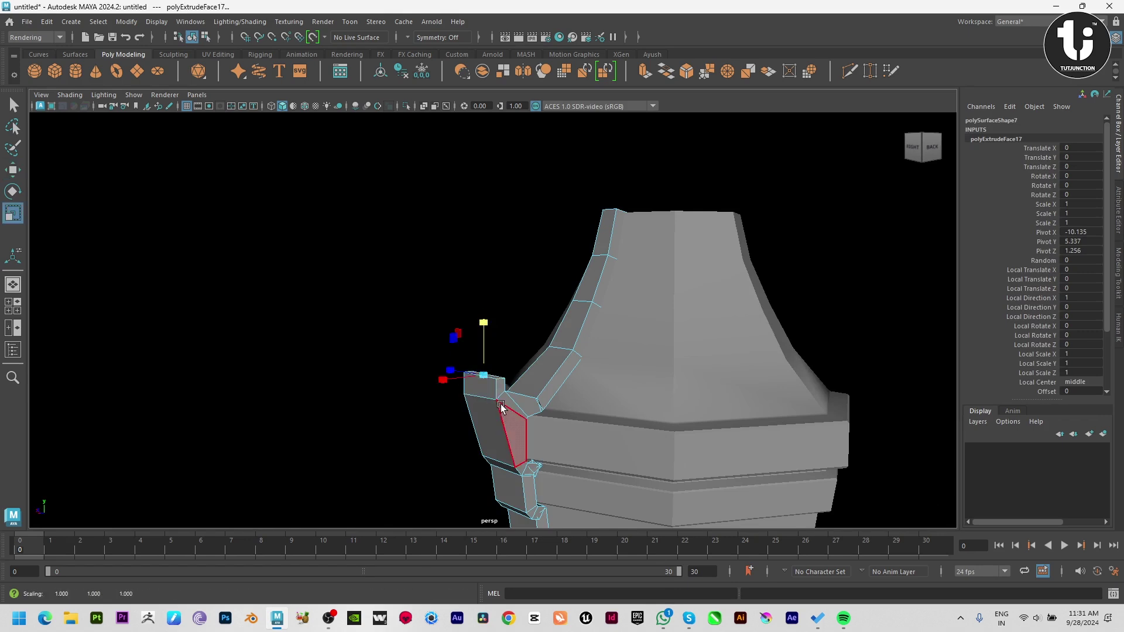
# Step: Review the new extrusion from a high angle and reselect the frame strip
pyautogui.keyDown('alt'); pyautogui.moveTo(465, 386); pyautogui.dragTo(466, 397); pyautogui.keyUp('alt')
pyautogui.scroll(-2, 477, 385)
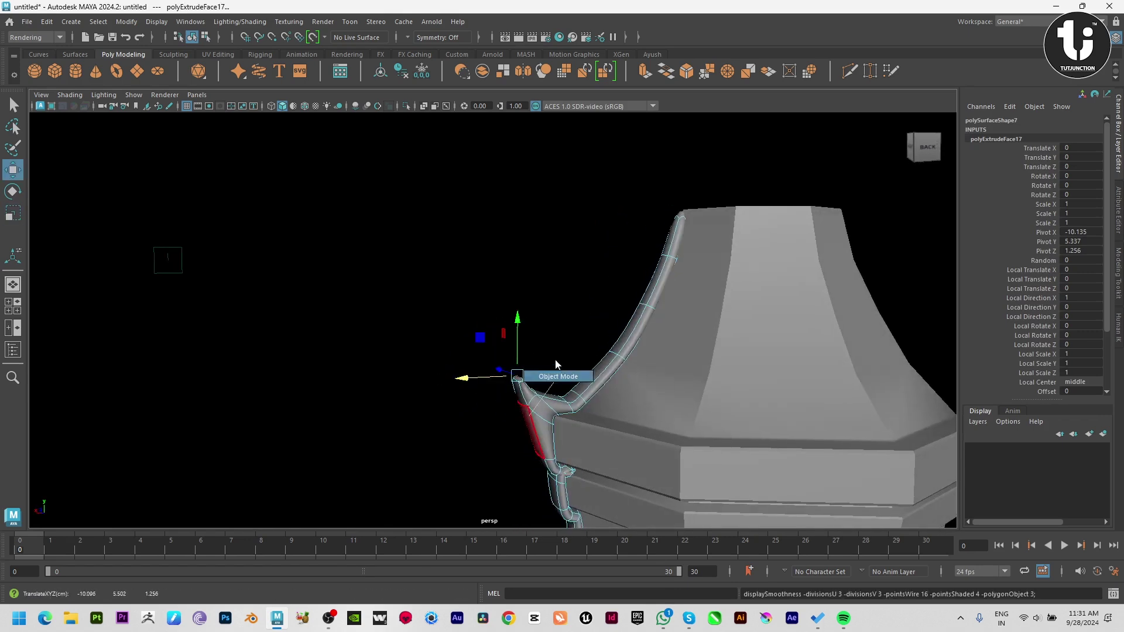
pyautogui.scroll(-3, 502, 376)
pyautogui.click(319, 426)
pyautogui.click(510, 361)
pyautogui.click(304, 421)
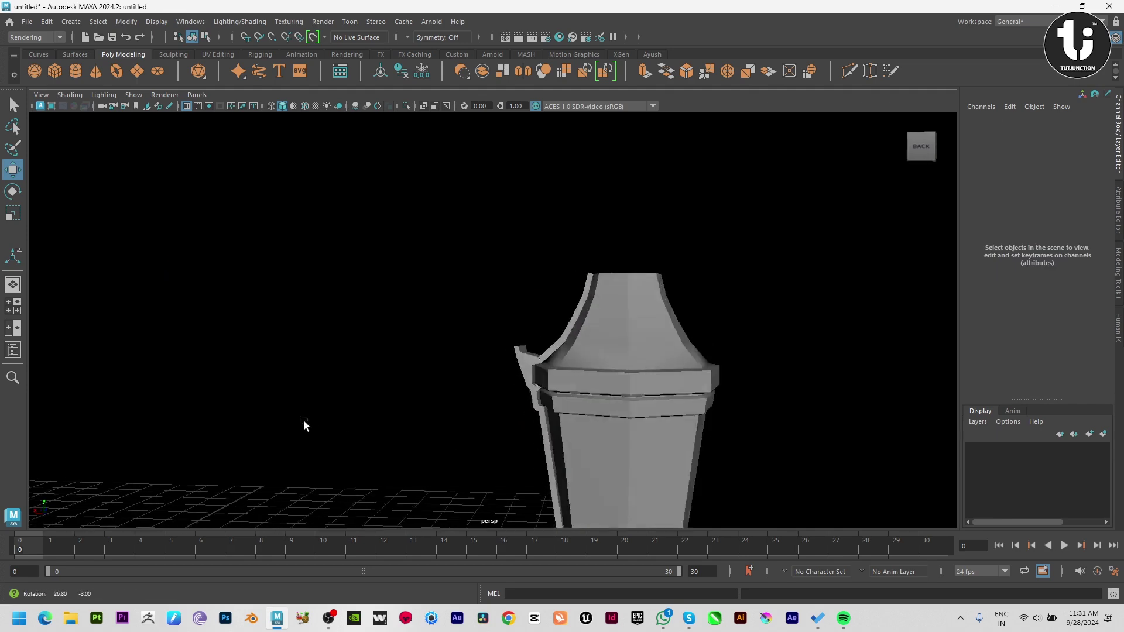
pyautogui.moveTo(303, 421)
pyautogui.keyDown('alt'); pyautogui.mouseDown()
pyautogui.moveTo(497, 458)
pyautogui.moveTo(459, 378)
pyautogui.mouseUp(); pyautogui.keyUp('alt')
pyautogui.click(459, 378)
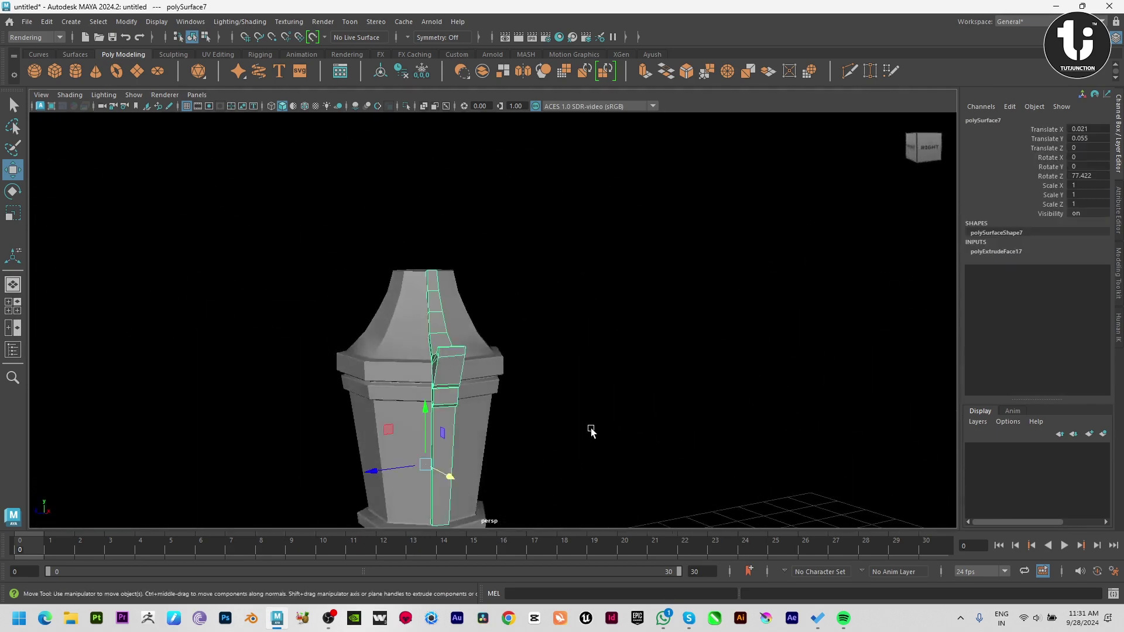
pyautogui.keyDown('alt'); pyautogui.moveTo(589, 432); pyautogui.dragTo(507, 406); pyautogui.keyUp('alt')
# Step: Duplicate the frame strip, rotating each copy about 25 degrees around the lantern, repeating with Shift+D
pyautogui.press('space')
pyautogui.press('space')
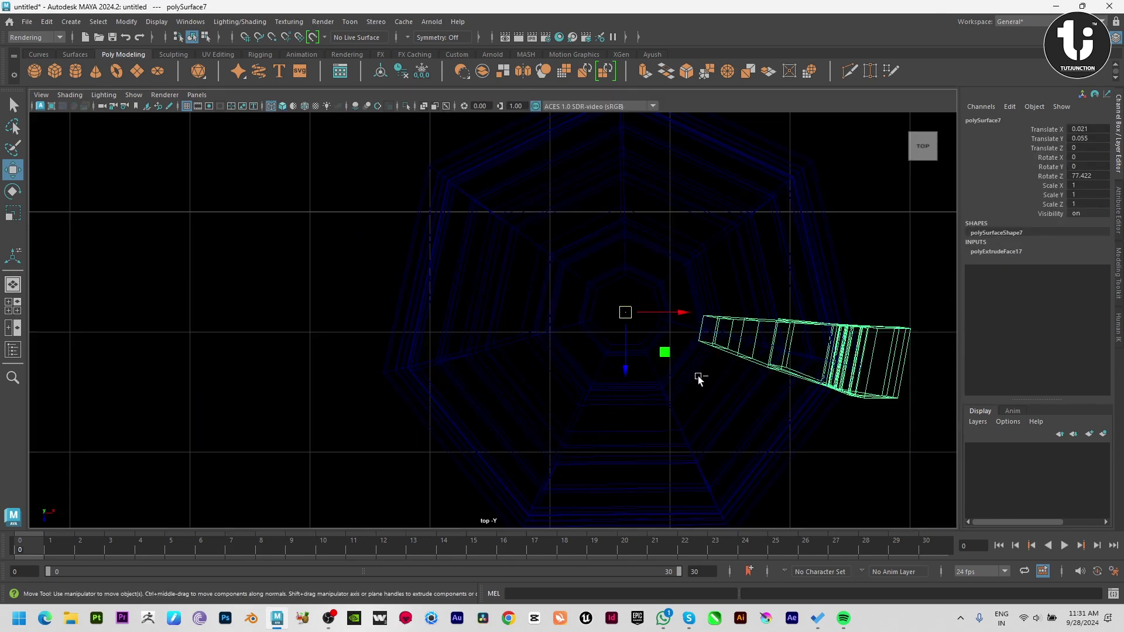
pyautogui.hotkey('ctrl', 'd')
pyautogui.press('e')
pyautogui.moveTo(652, 268); pyautogui.dragTo(676, 309)
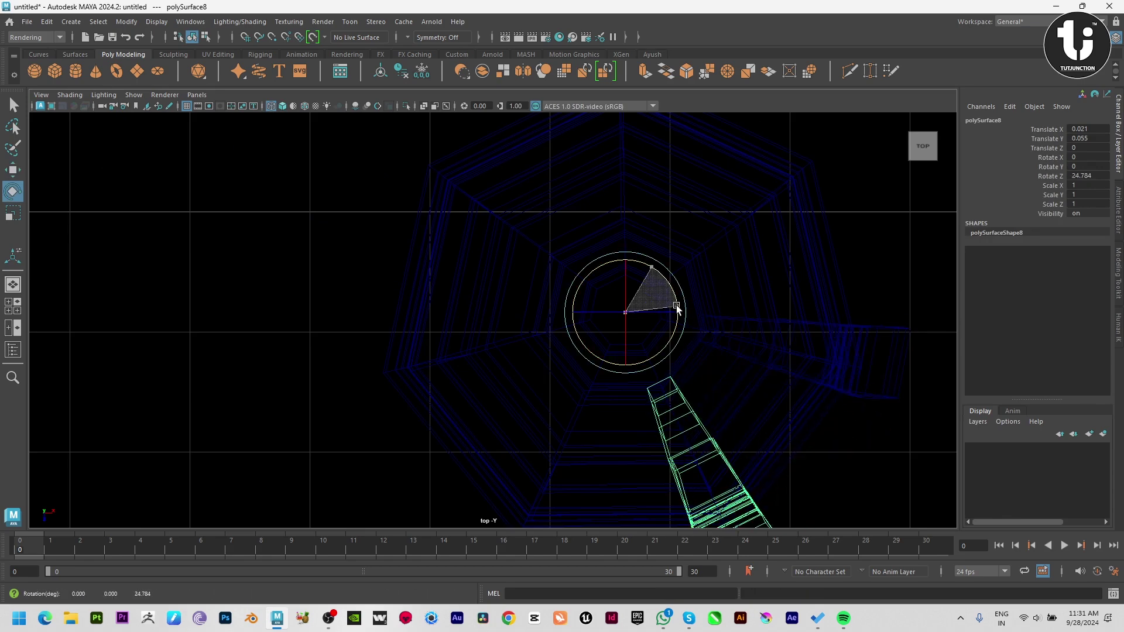
pyautogui.hotkey('shift', 'd')
pyautogui.hotkey('shift', 'd')
pyautogui.hotkey('shift', 'd')
pyautogui.hotkey('shift', 'd')
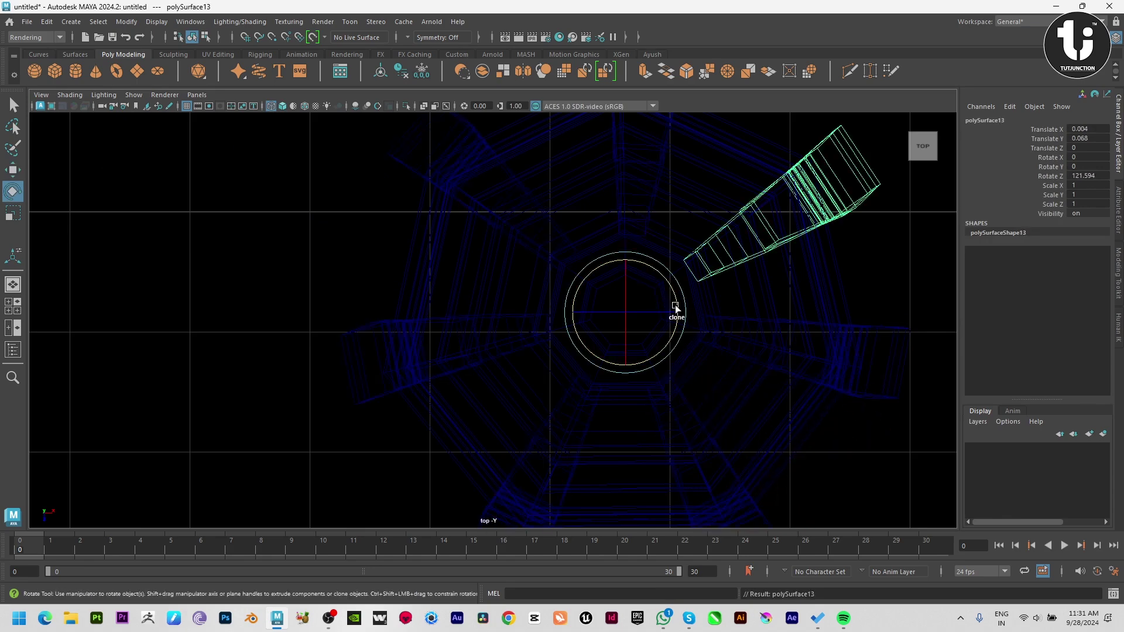
pyautogui.keyDown('alt'); pyautogui.moveTo(761, 409); pyautogui.dragTo(734, 480, button='middle'); pyautogui.keyUp('alt')
# Step: Fine-tune the strip copies' Z rotation to about 127 and 182.6 degrees
pyautogui.moveTo(656, 343); pyautogui.dragTo(644, 324)
pyautogui.keyDown('alt'); pyautogui.moveTo(644, 323); pyautogui.dragTo(683, 406, button='middle'); pyautogui.keyUp('alt')
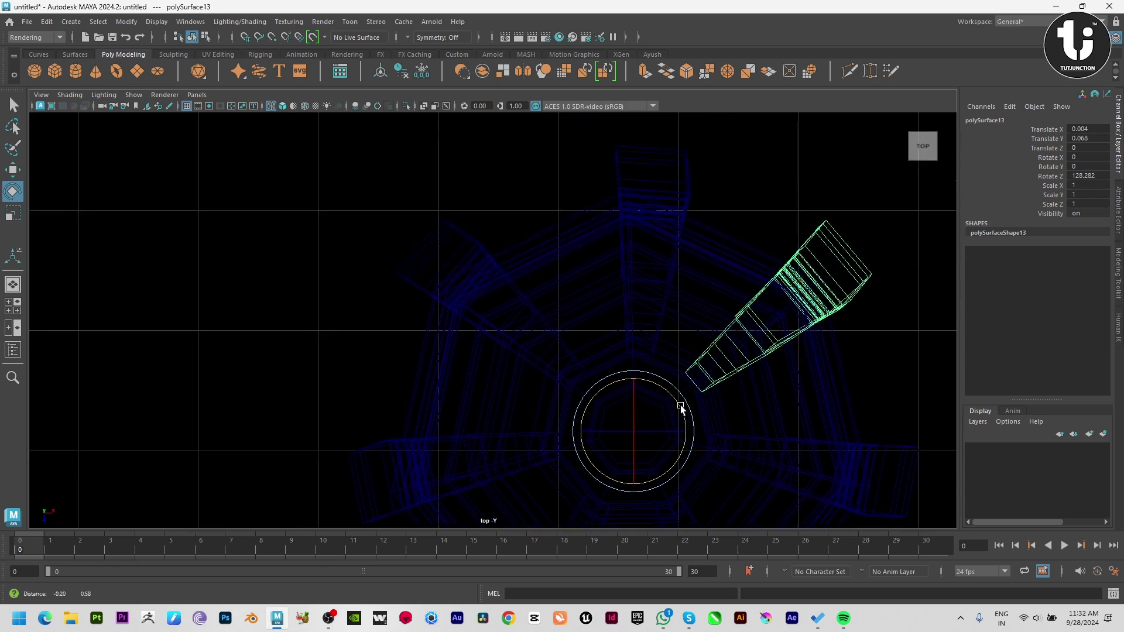
pyautogui.click(669, 354)
pyautogui.moveTo(660, 443); pyautogui.dragTo(674, 437)
pyautogui.click(463, 287)
# Step: Set the left strip's Z rotation to about -77 and the lower strip's to about -25 degrees
pyautogui.keyDown('alt'); pyautogui.moveTo(673, 436); pyautogui.dragTo(666, 258, button='middle'); pyautogui.keyUp('alt')
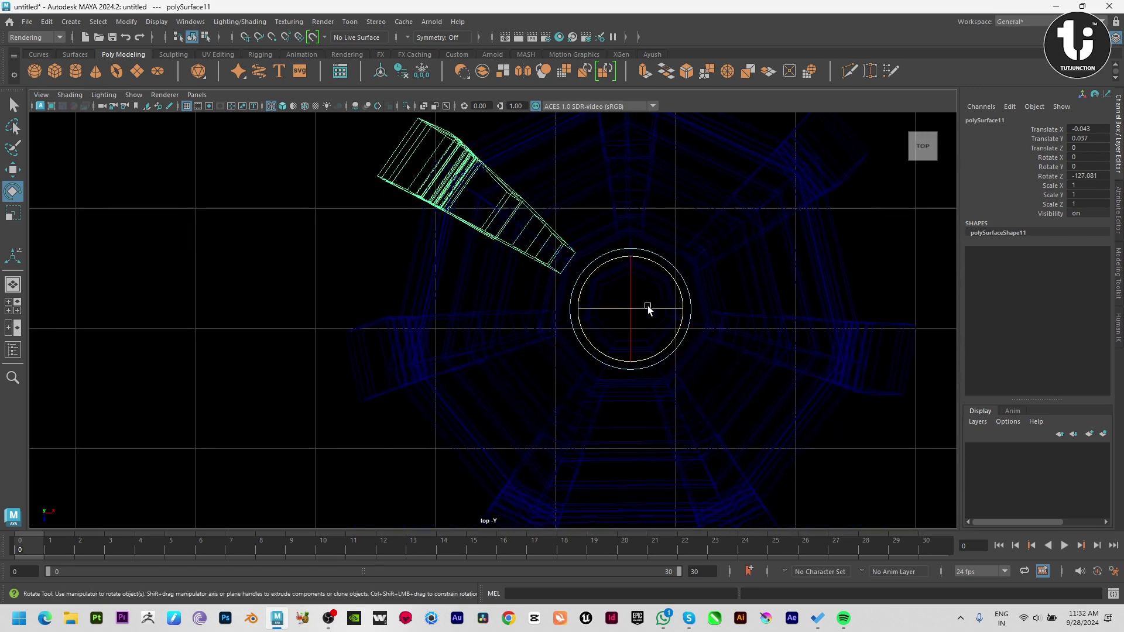
pyautogui.click(381, 333)
pyautogui.moveTo(678, 272); pyautogui.dragTo(665, 265)
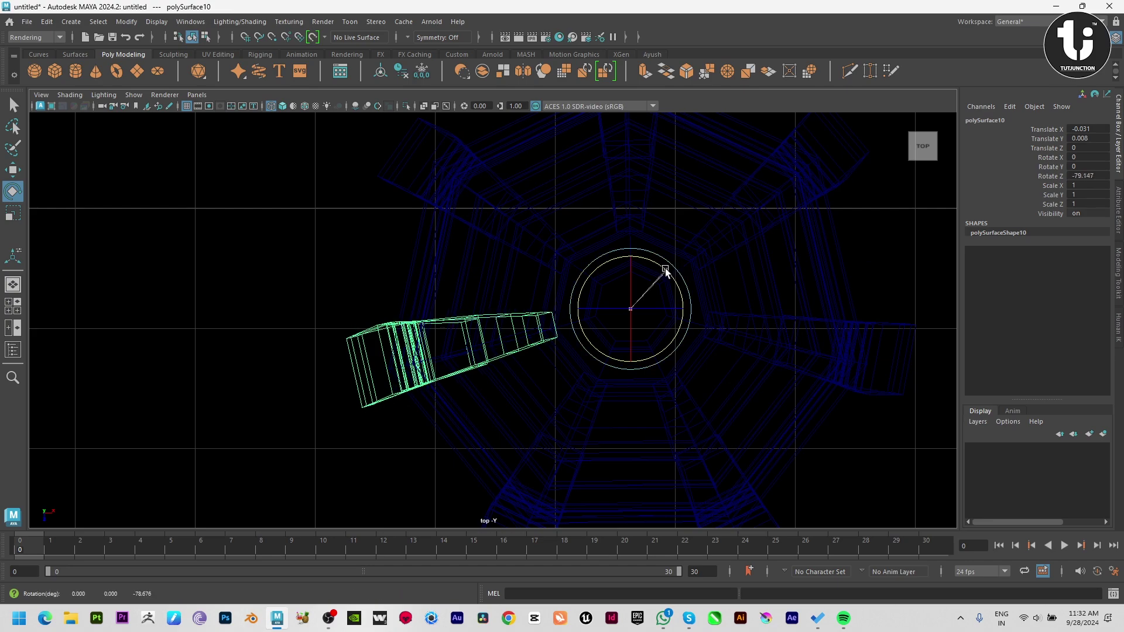
pyautogui.keyDown('alt'); pyautogui.moveTo(688, 384); pyautogui.dragTo(681, 265, button='middle'); pyautogui.keyUp('alt')
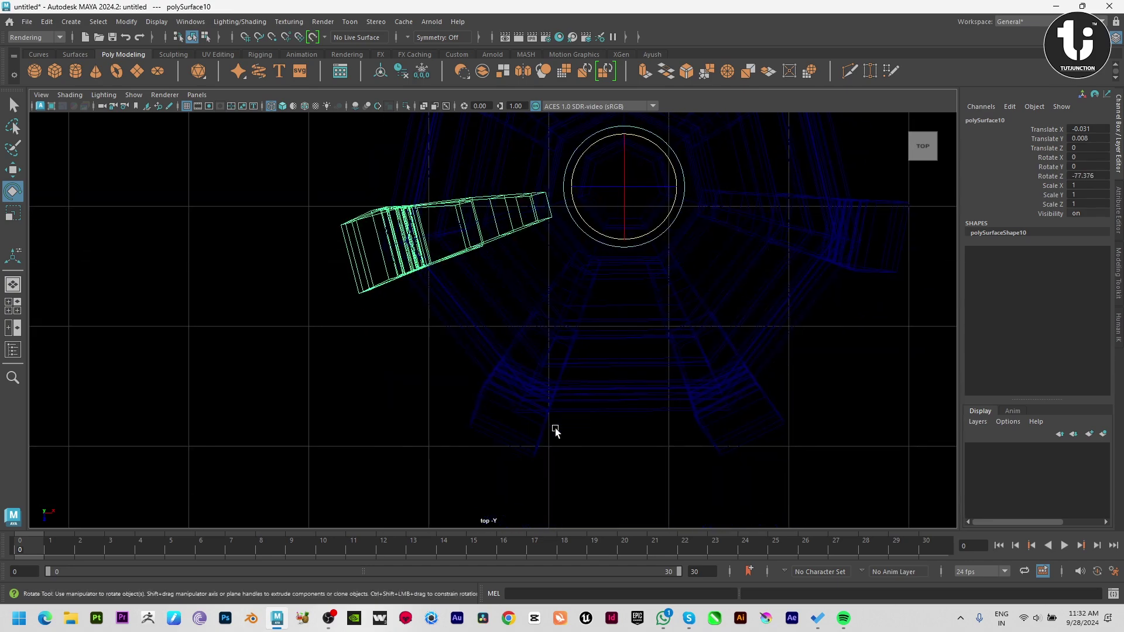
pyautogui.click(535, 433)
pyautogui.moveTo(657, 158); pyautogui.dragTo(659, 147)
# Step: Orbit the finished strip-framed lantern, then zoom out for comparison with the reference image
pyautogui.press('space')
pyautogui.press('space')
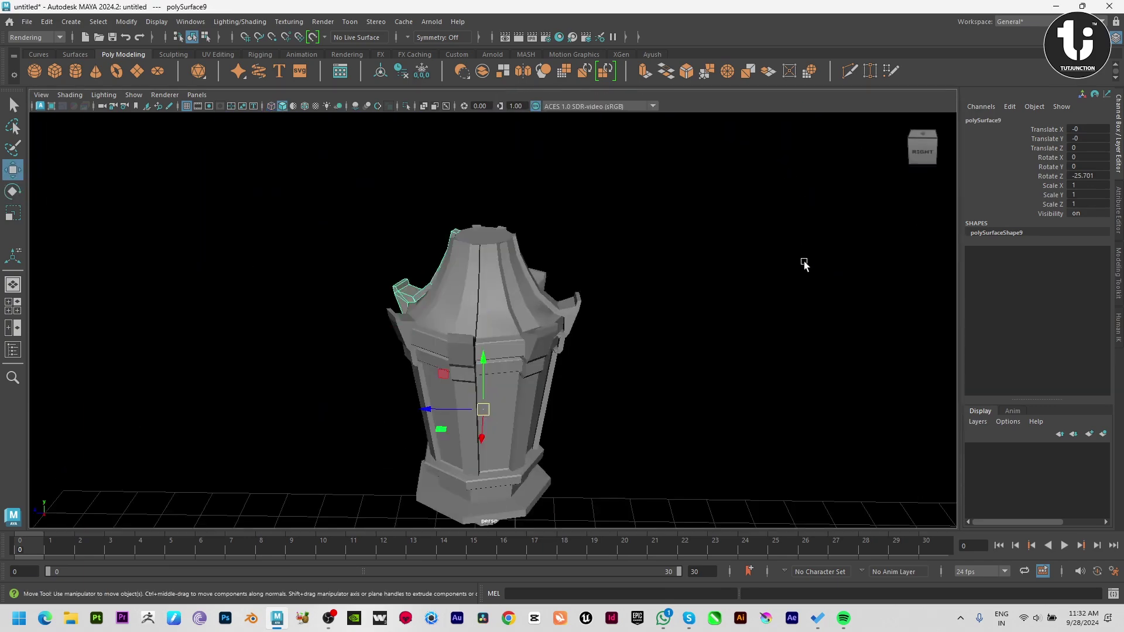
pyautogui.press('w')
pyautogui.click(597, 388)
pyautogui.moveTo(597, 389)
pyautogui.keyDown('alt'); pyautogui.mouseDown()
pyautogui.moveTo(652, 340)
pyautogui.moveTo(658, 396)
pyautogui.moveTo(660, 368)
pyautogui.moveTo(565, 357)
pyautogui.mouseUp(); pyautogui.keyUp('alt')
pyautogui.press('space')
pyautogui.scroll(-3, 491, 401)
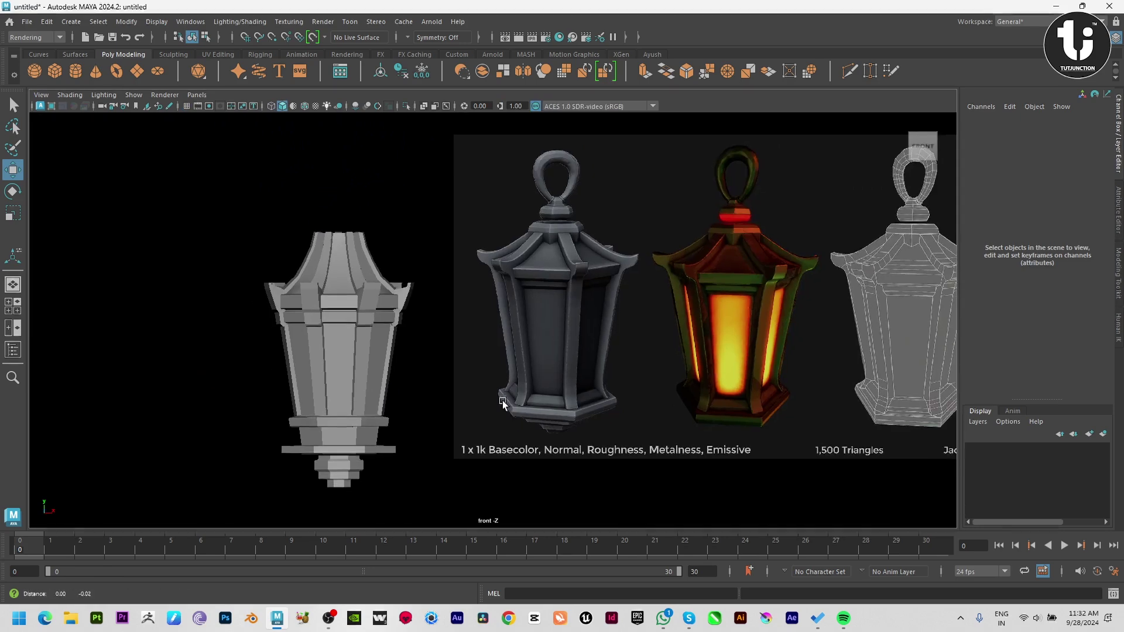
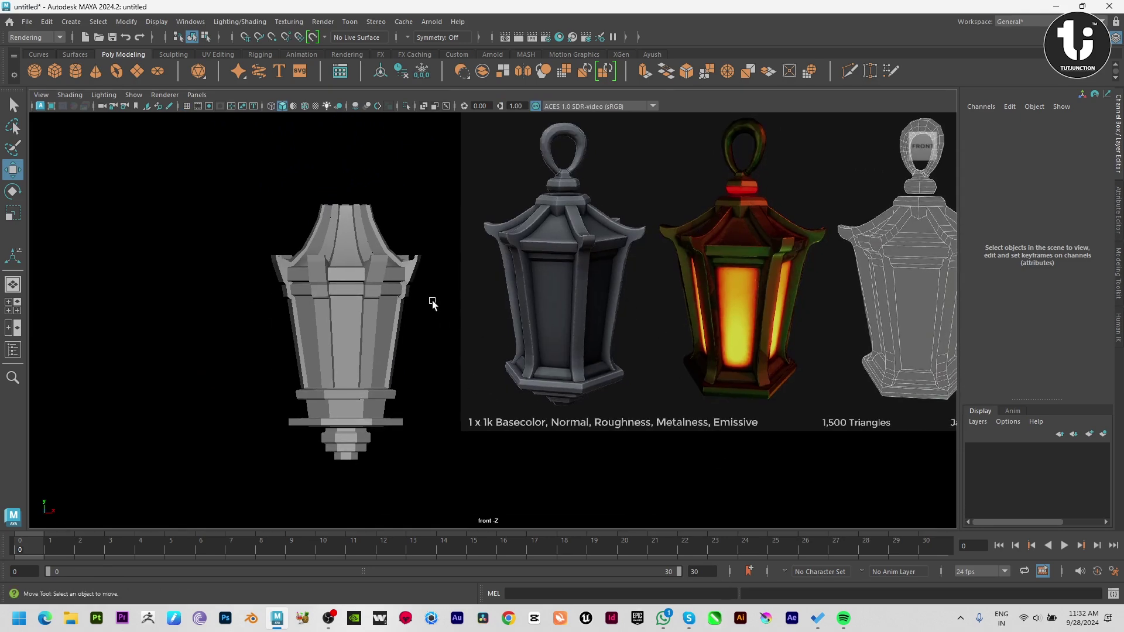
# Step: Select the roof's top face and nudge it slightly upward
pyautogui.press('space')
pyautogui.press('space')
pyautogui.moveTo(467, 351)
pyautogui.keyDown('alt'); pyautogui.mouseDown()
pyautogui.moveTo(532, 445)
pyautogui.moveTo(475, 363)
pyautogui.mouseUp(); pyautogui.keyUp('alt')
pyautogui.click(475, 362)
pyautogui.press('space')
pyautogui.press('space')
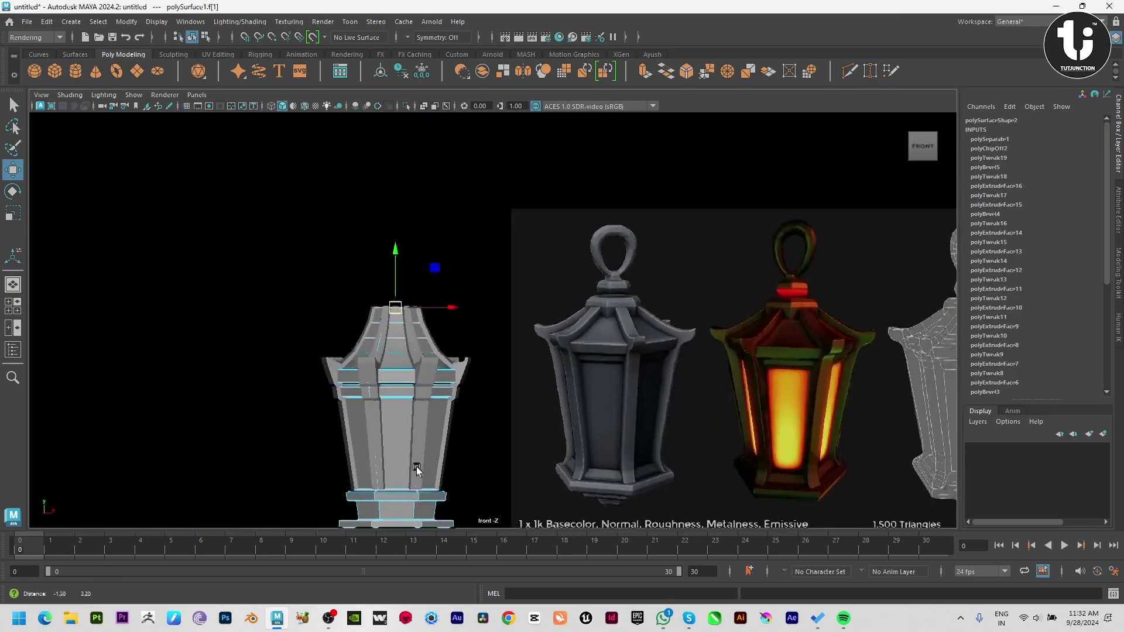
pyautogui.scroll(2, 440, 468)
pyautogui.scroll(2, 439, 468)
pyautogui.scroll(1, 527, 359)
pyautogui.scroll(-1, 526, 358)
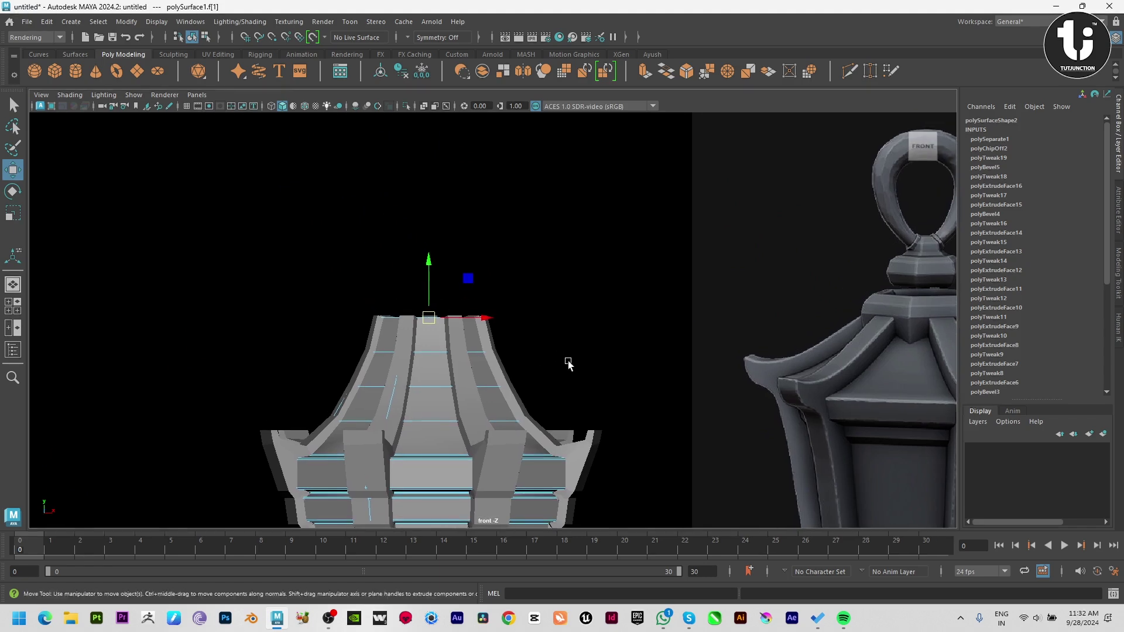
pyautogui.scroll(-2, 567, 364)
pyautogui.keyDown('shift'); pyautogui.moveTo(451, 264); pyautogui.dragTo(452, 260); pyautogui.keyUp('shift')
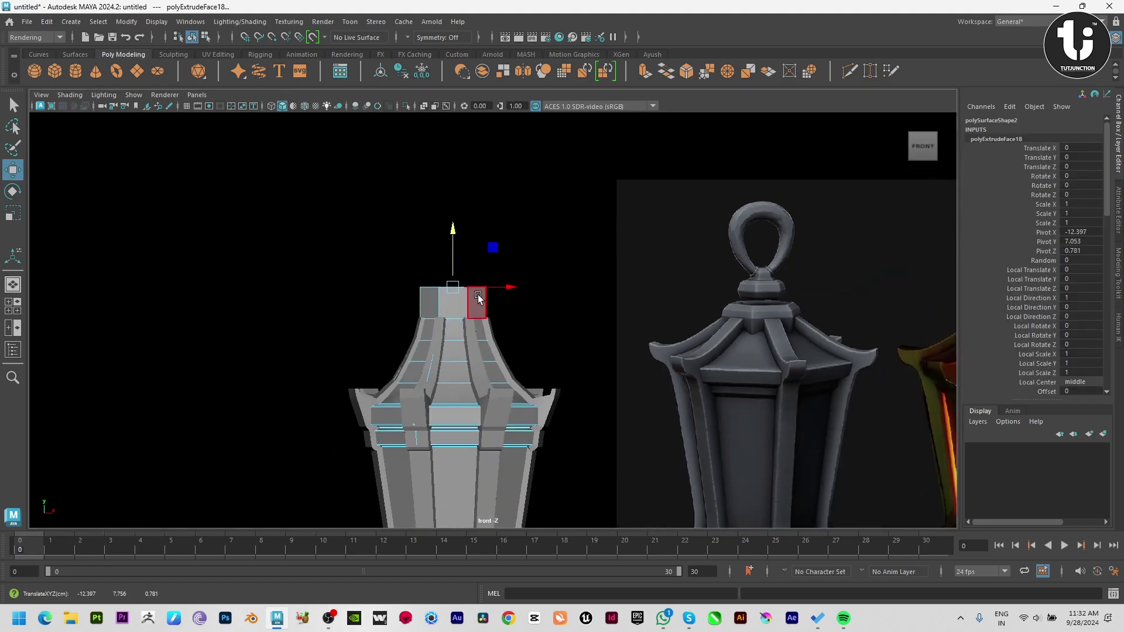
# Step: Extrude the middle top face up 0.251 and squash the cap to 0.795
pyautogui.click(453, 303)
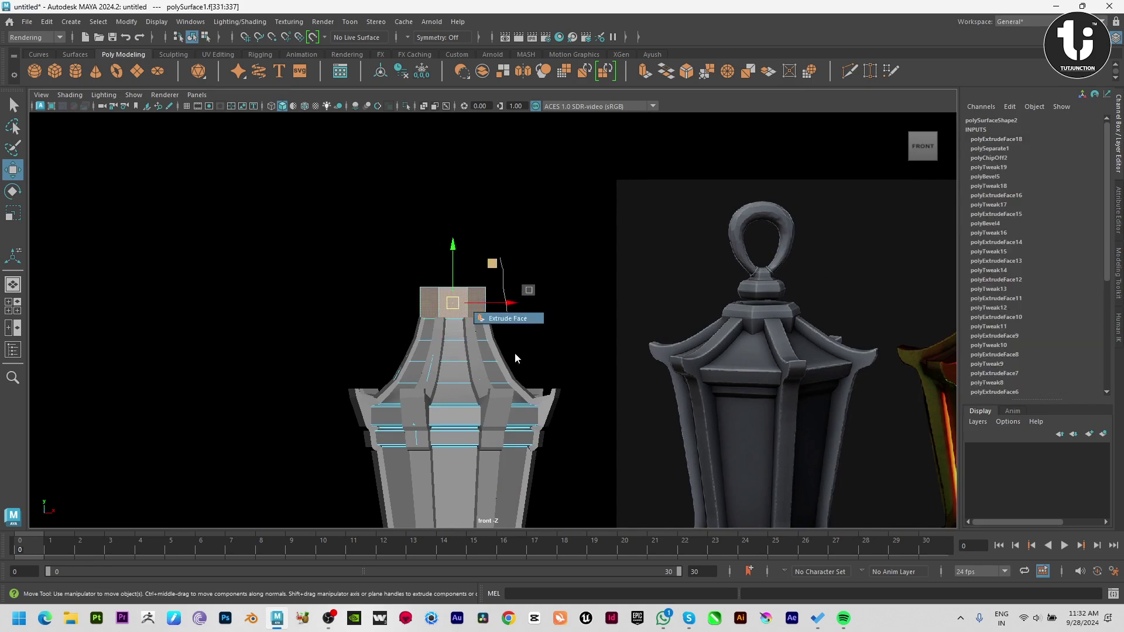
pyautogui.press('space')
pyautogui.press('space')
pyautogui.moveTo(527, 374)
pyautogui.keyDown('alt'); pyautogui.mouseDown()
pyautogui.moveTo(574, 414)
pyautogui.moveTo(564, 321)
pyautogui.moveTo(317, 358)
pyautogui.mouseUp(); pyautogui.keyUp('alt')
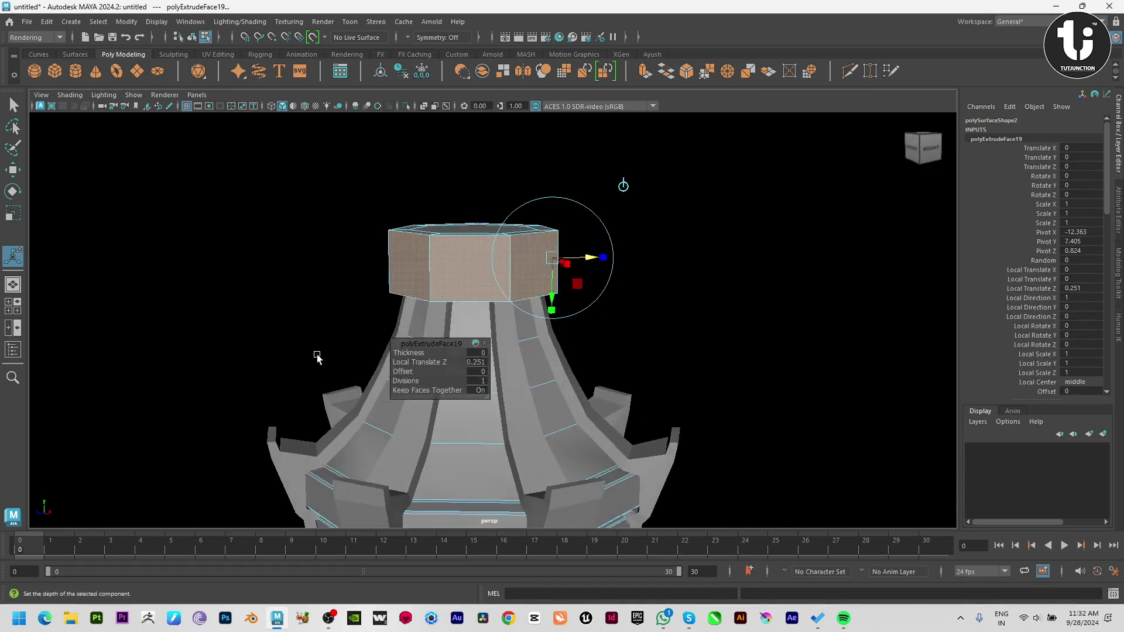
pyautogui.press('space')
pyautogui.press('space')
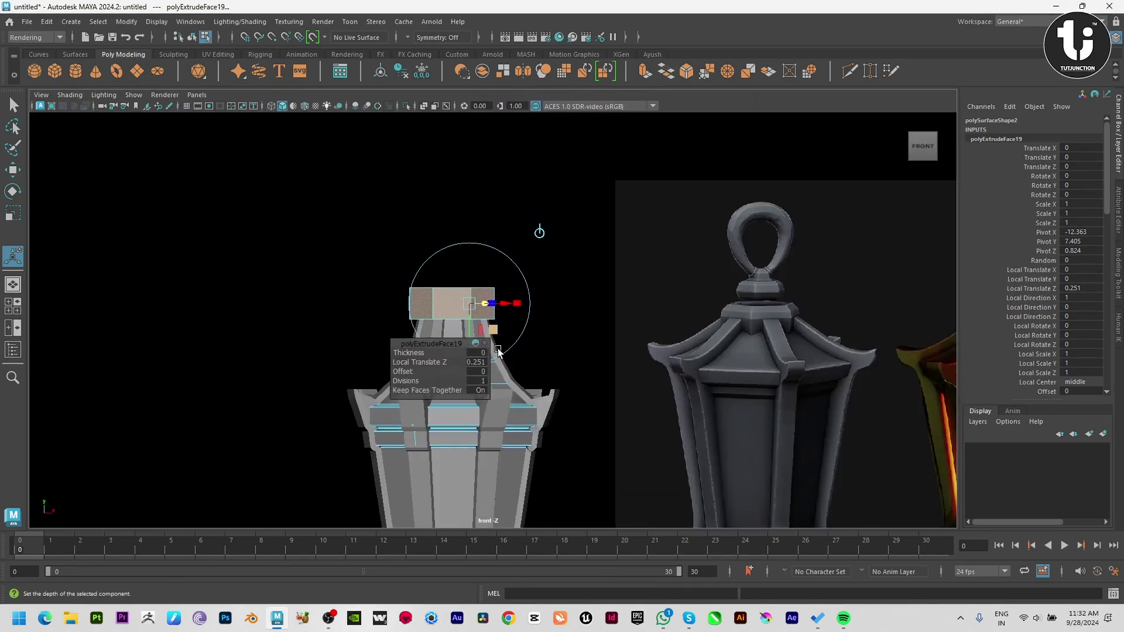
pyautogui.keyDown('alt'); pyautogui.moveTo(466, 361); pyautogui.dragTo(579, 273, button='middle'); pyautogui.keyUp('alt')
pyautogui.moveTo(580, 273); pyautogui.dragTo(581, 264)
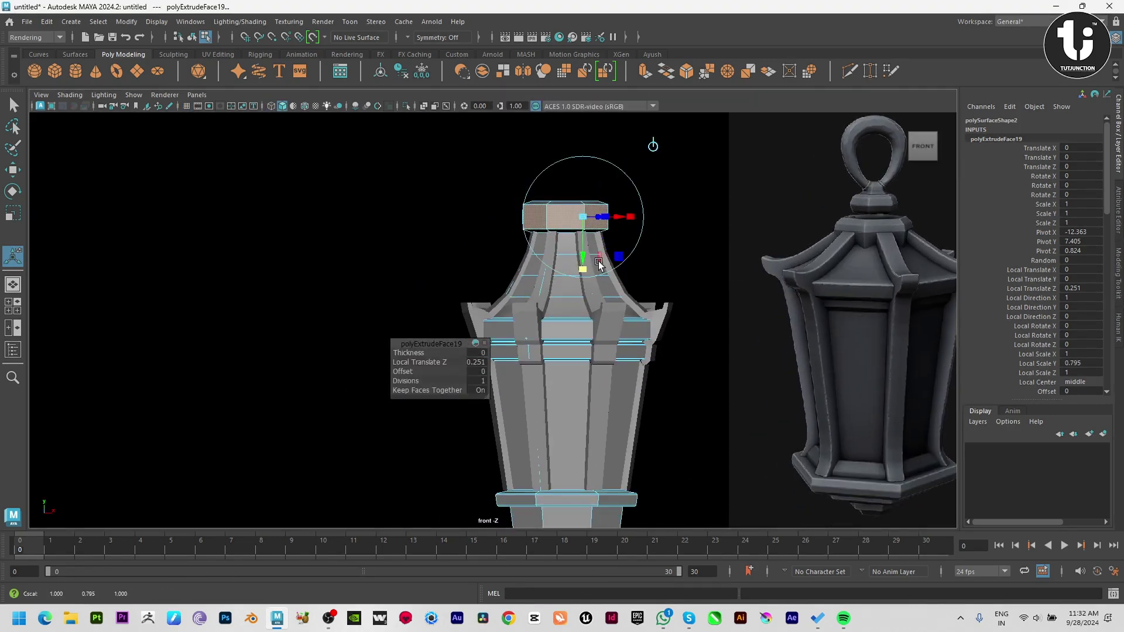
pyautogui.scroll(3, 603, 293)
pyautogui.press('w')
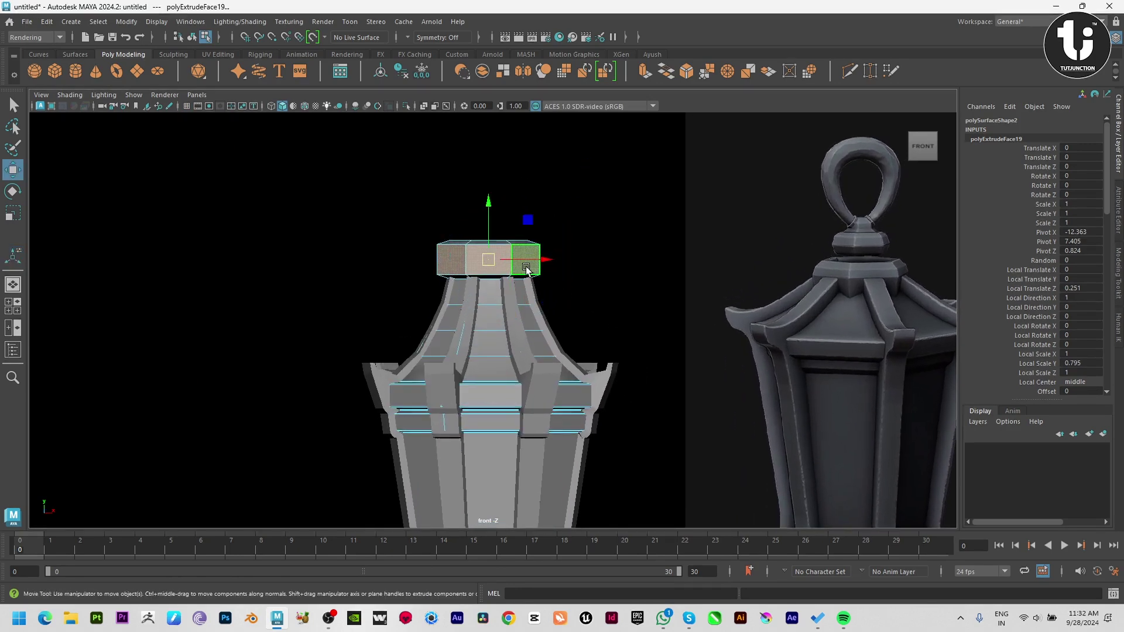
pyautogui.keyDown('alt'); pyautogui.moveTo(527, 223); pyautogui.dragTo(527, 339, button='middle'); pyautogui.keyUp('alt')
# Step: Orbit around the extruded top and frame the cap in the front view
pyautogui.press('space')
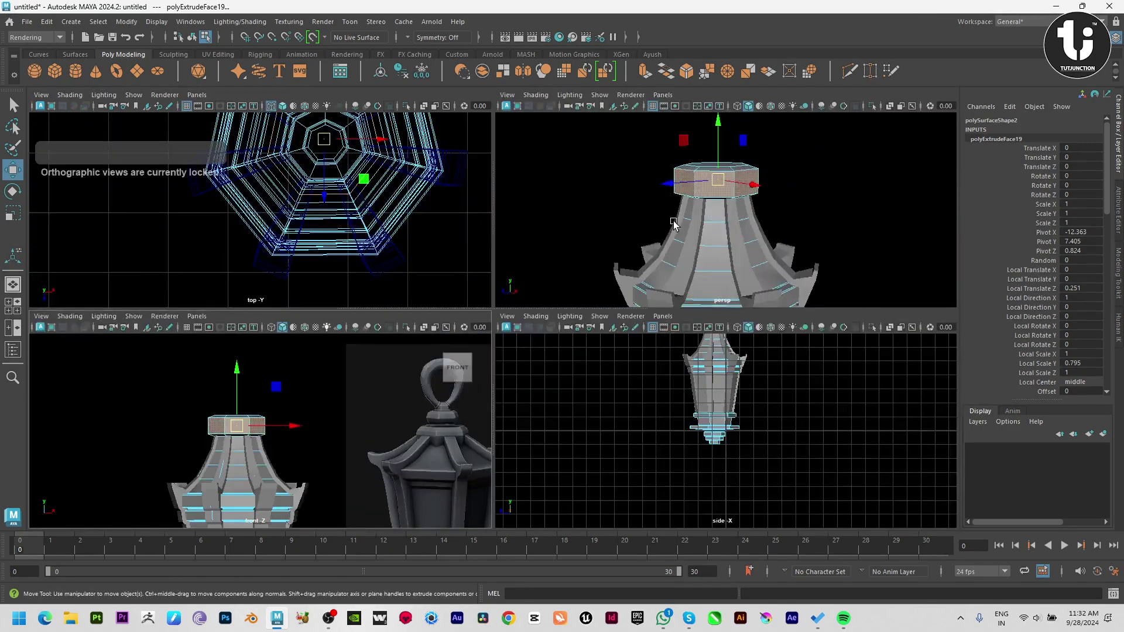
pyautogui.press('space')
pyautogui.keyDown('alt'); pyautogui.moveTo(673, 223); pyautogui.dragTo(652, 323); pyautogui.keyUp('alt')
pyautogui.keyDown('alt'); pyautogui.moveTo(652, 248); pyautogui.dragTo(603, 275); pyautogui.keyUp('alt')
pyautogui.click(603, 275)
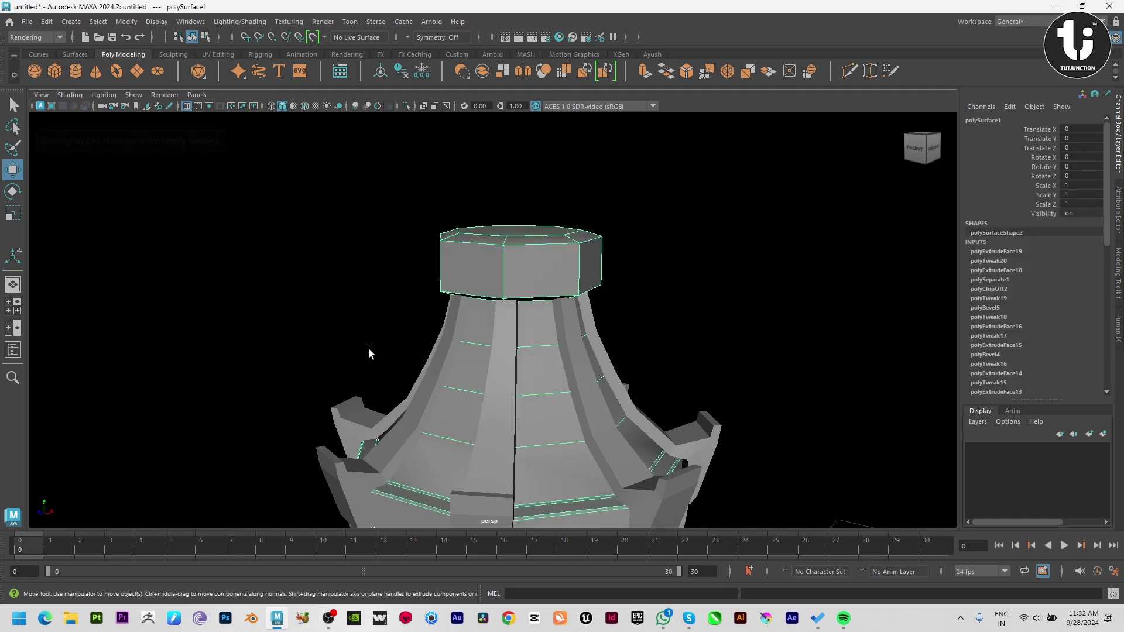
pyautogui.press('space')
pyautogui.click(548, 232)
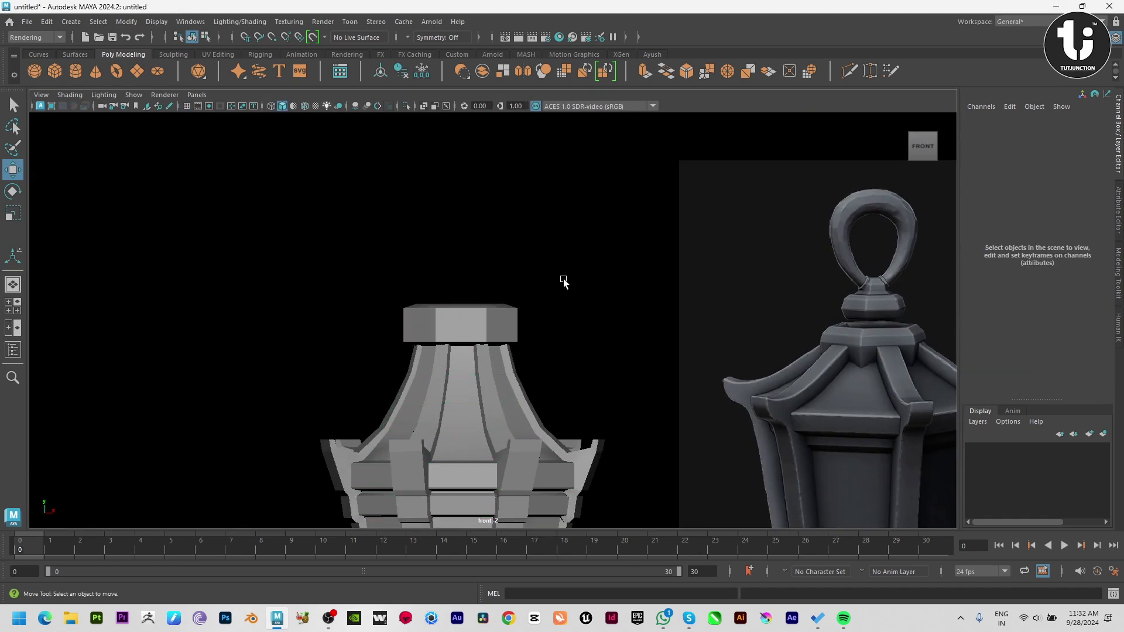
pyautogui.keyDown('alt'); pyautogui.moveTo(559, 272); pyautogui.dragTo(557, 280, button='middle'); pyautogui.keyUp('alt')
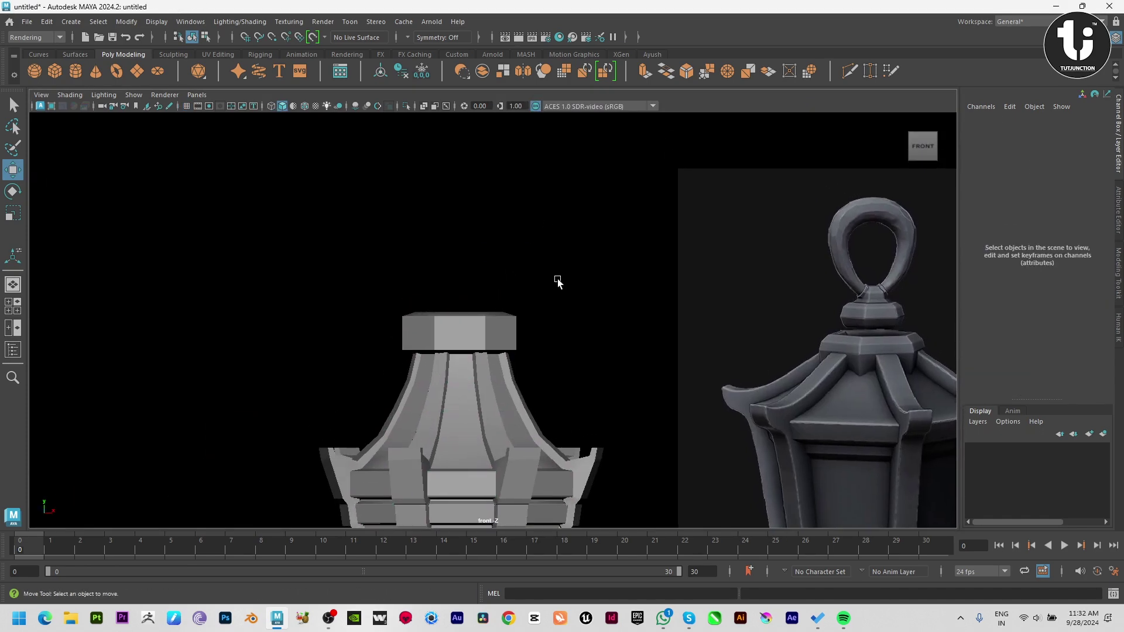
pyautogui.click(491, 324)
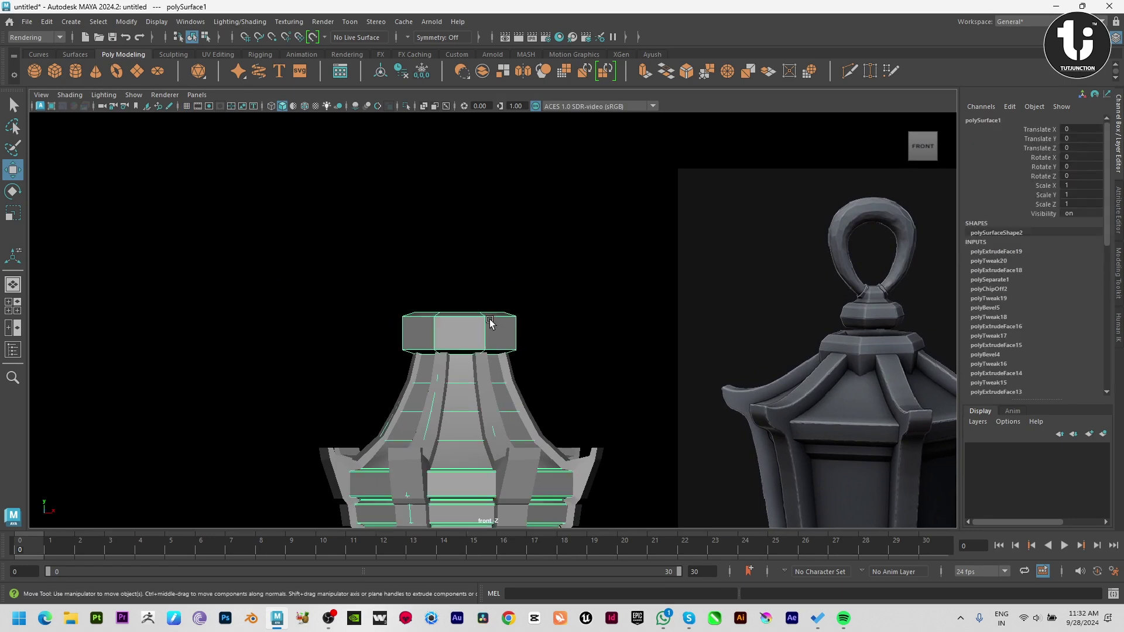
pyautogui.click(371, 288)
# Step: Lower the cap's top vertices and scale them inward to 0.885
pyautogui.moveTo(371, 288); pyautogui.dragTo(590, 366)
pyautogui.moveTo(461, 275); pyautogui.dragTo(472, 288)
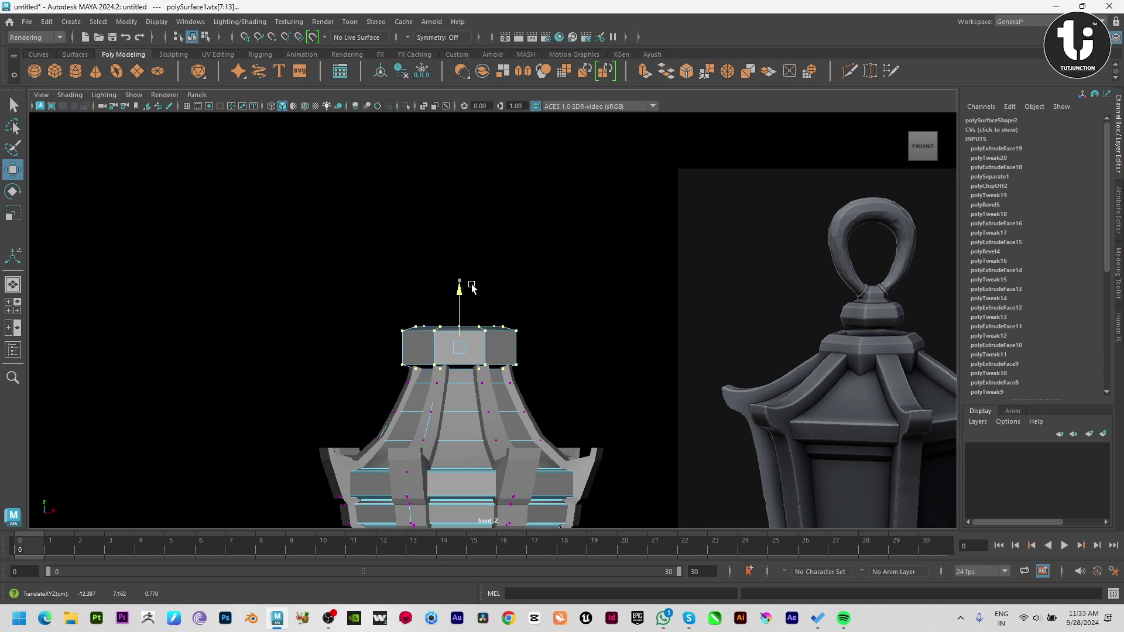
pyautogui.press('r')
pyautogui.moveTo(460, 345); pyautogui.dragTo(554, 365)
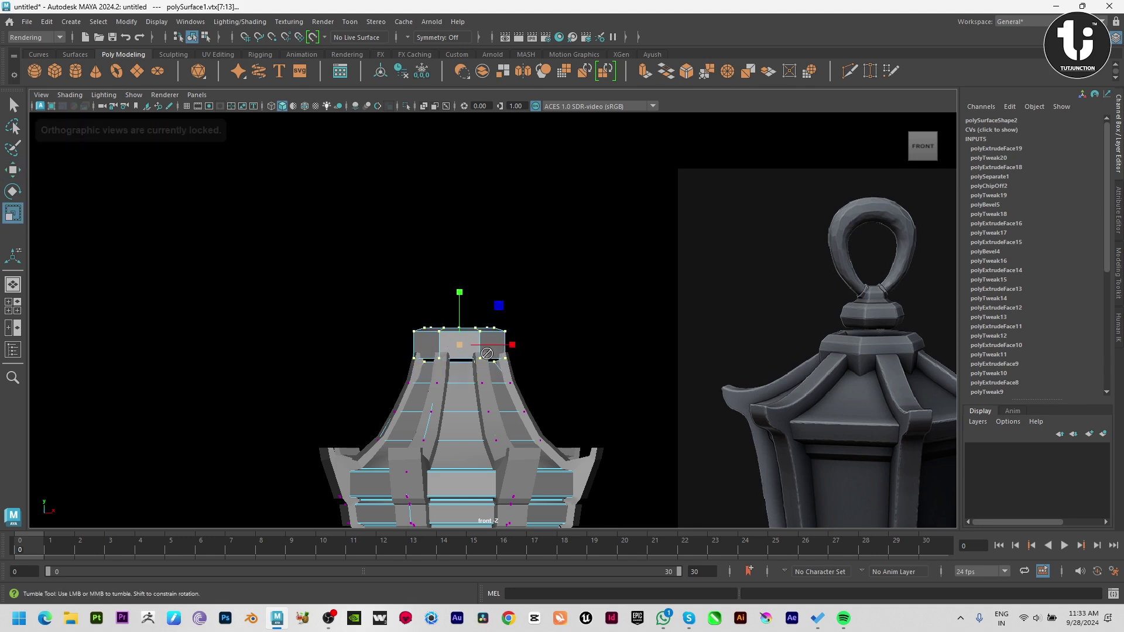
# Step: Inspect the narrowed cap in perspective and zoom the front view onto it
pyautogui.press('space')
pyautogui.press('space')
pyautogui.moveTo(747, 213)
pyautogui.keyDown('alt'); pyautogui.mouseDown()
pyautogui.moveTo(656, 315)
pyautogui.moveTo(683, 326)
pyautogui.moveTo(740, 319)
pyautogui.moveTo(701, 288)
pyautogui.mouseUp(); pyautogui.keyUp('alt')
pyautogui.press('space')
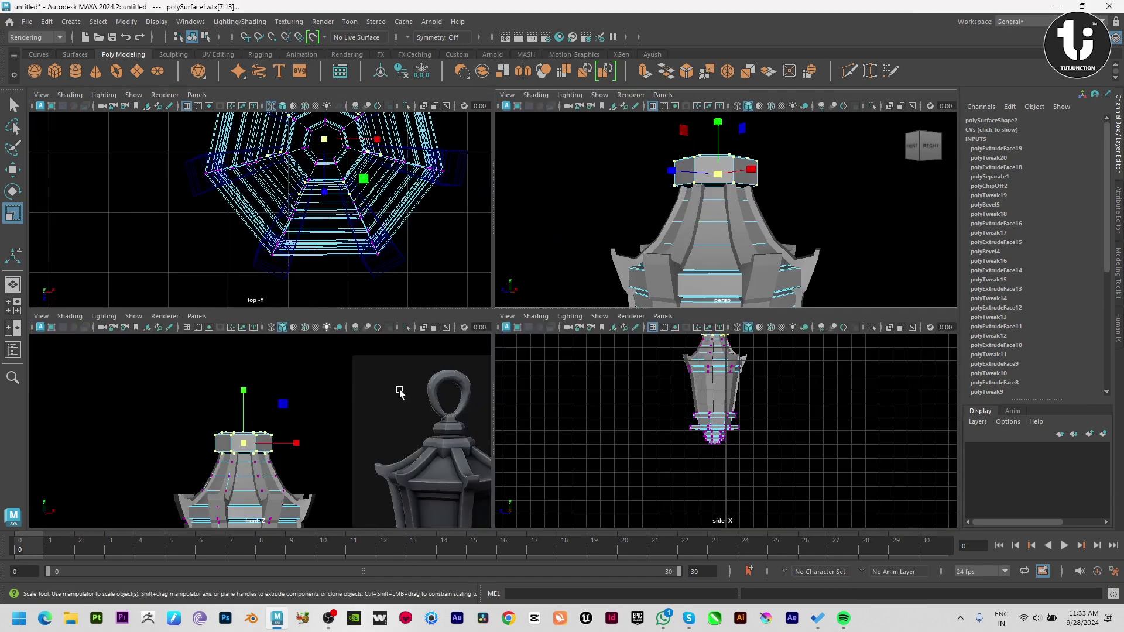
pyautogui.press('space')
pyautogui.scroll(-2, 562, 366)
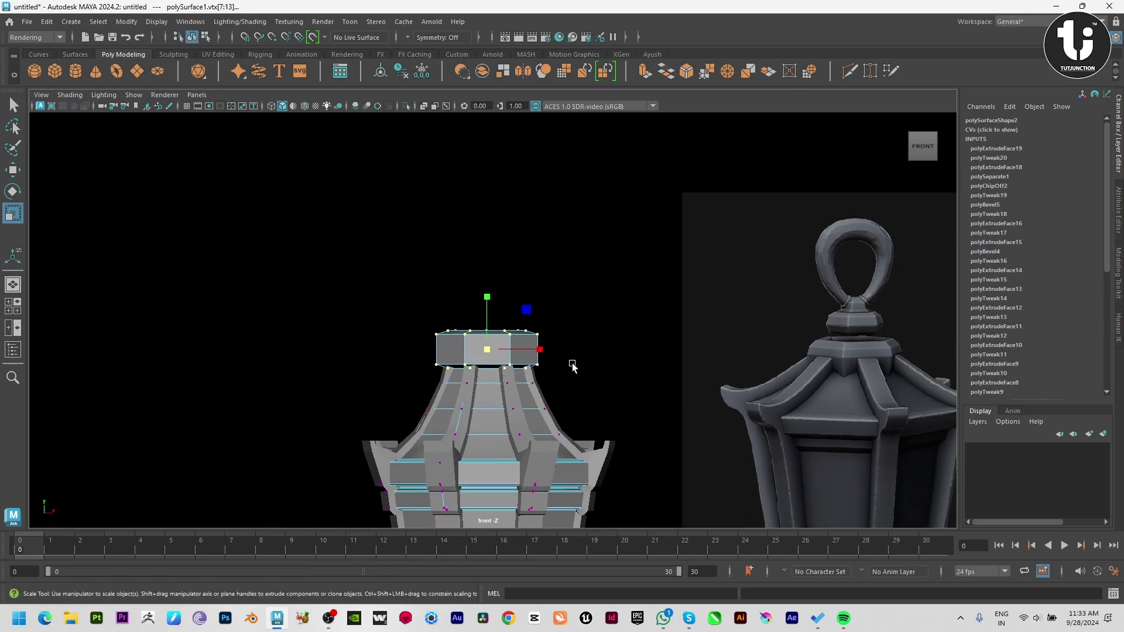
pyautogui.scroll(1, 489, 353)
pyautogui.scroll(2, 489, 353)
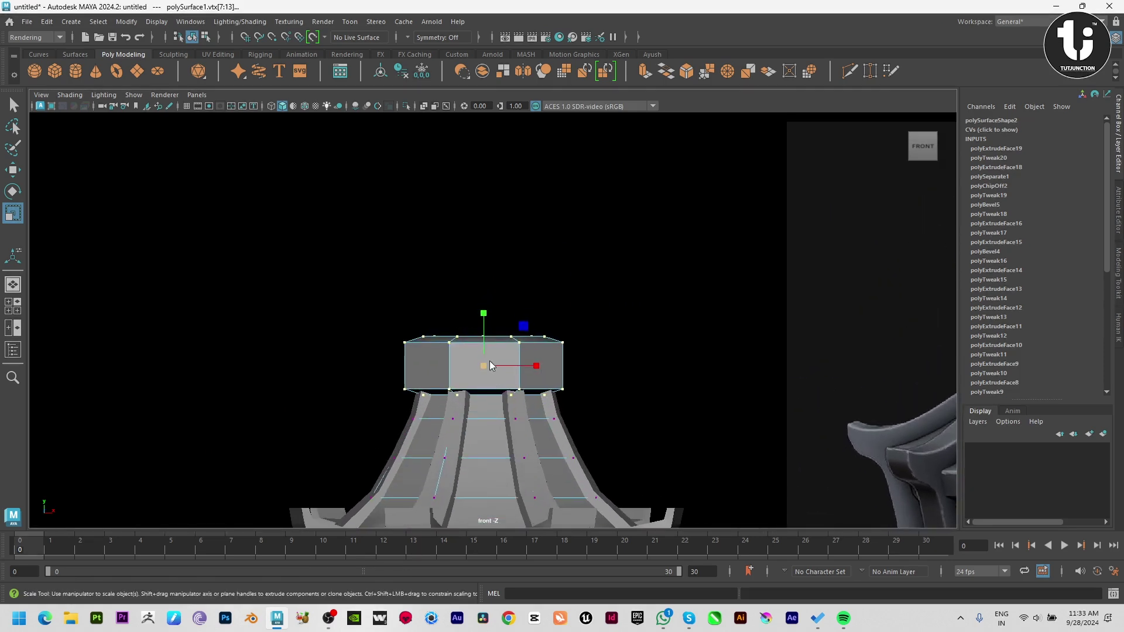
pyautogui.keyDown('alt'); pyautogui.moveTo(486, 366); pyautogui.dragTo(504, 354); pyautogui.keyUp('alt')
# Step: Scale the cap's bottom edge ring outward to about 1.2, flaring it over the roof
pyautogui.doubleClick(480, 395)
pyautogui.press('w')
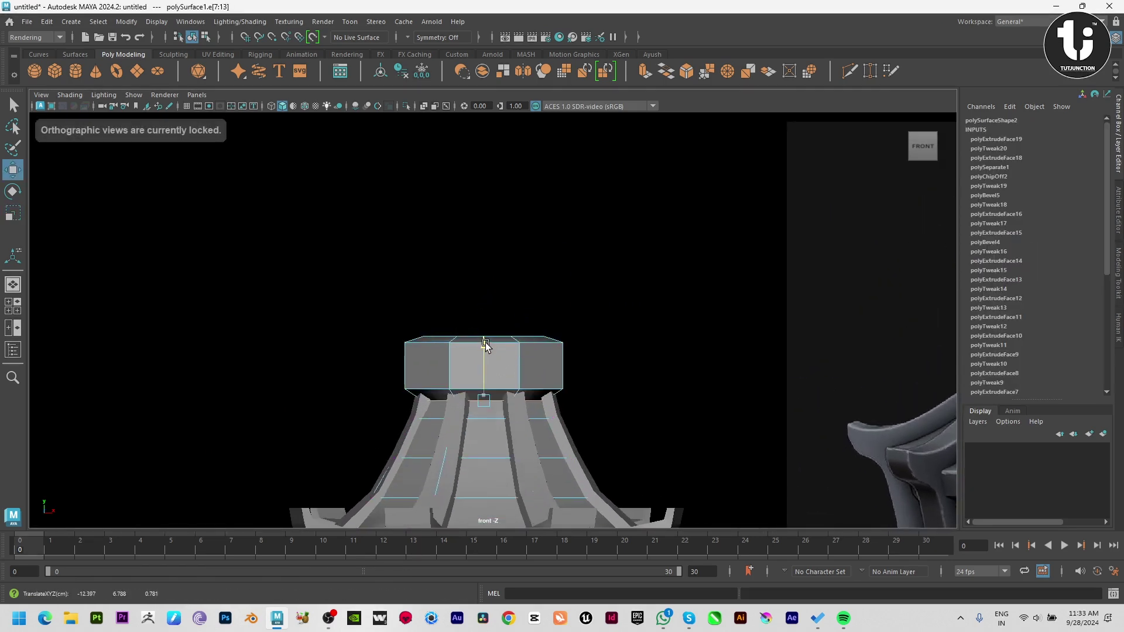
pyautogui.press('r')
pyautogui.moveTo(502, 409); pyautogui.dragTo(500, 404)
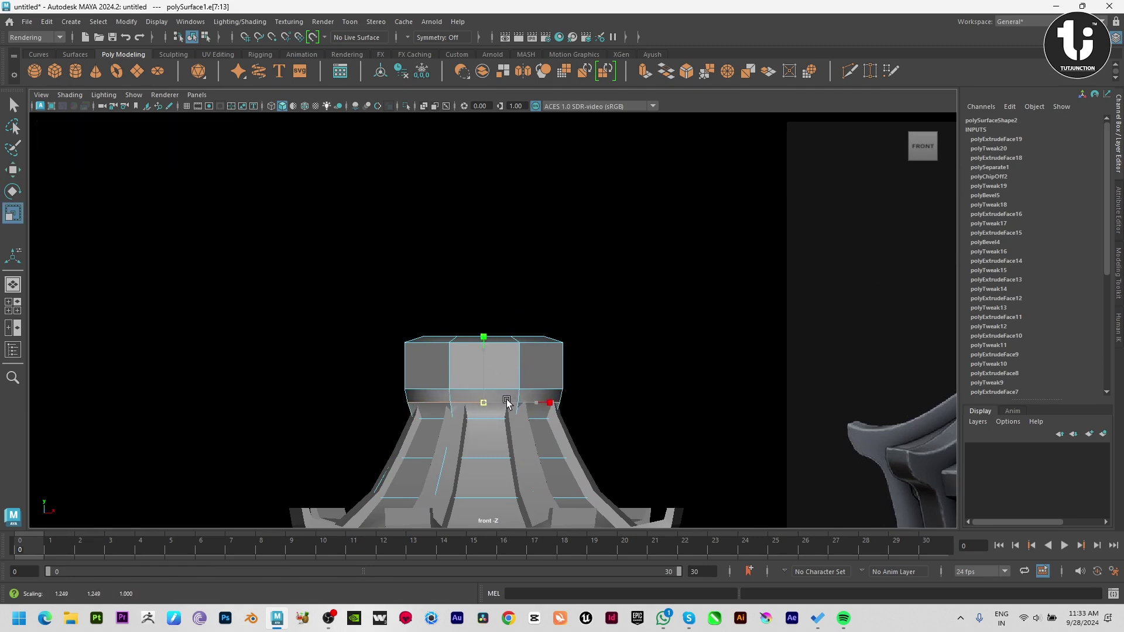
pyautogui.press('space')
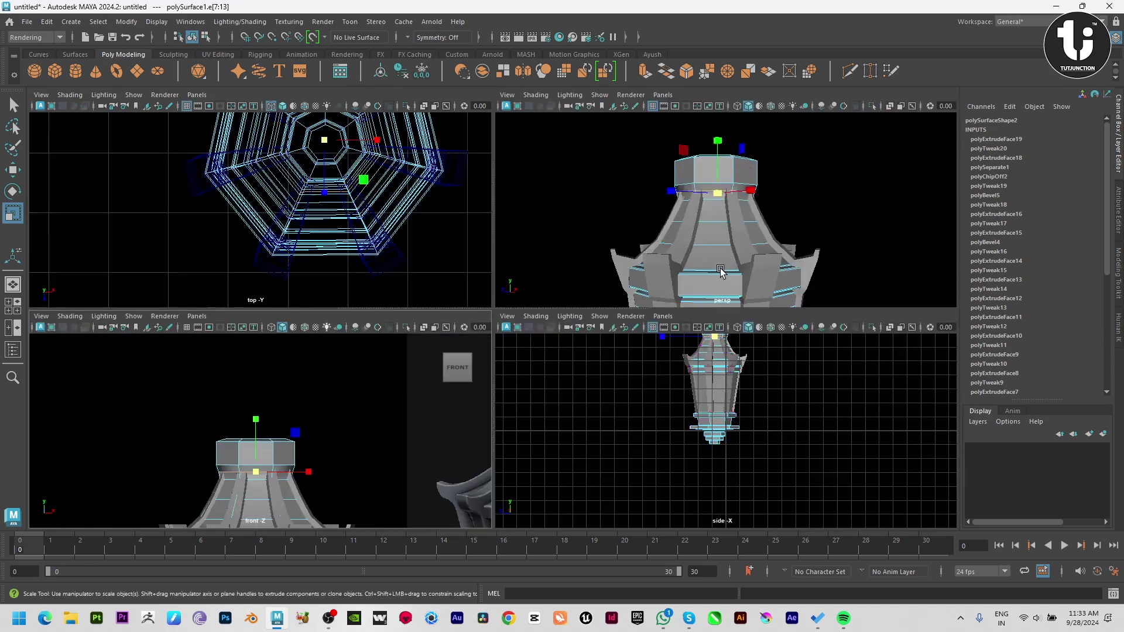
pyautogui.press('space')
pyautogui.moveTo(730, 328)
pyautogui.keyDown('alt'); pyautogui.mouseDown()
pyautogui.moveTo(601, 358)
pyautogui.moveTo(647, 276)
pyautogui.moveTo(487, 343)
pyautogui.mouseUp(); pyautogui.keyUp('alt')
# Step: Reselect the lantern body and zoom the front view in on its top
pyautogui.click(647, 275)
pyautogui.click(473, 293)
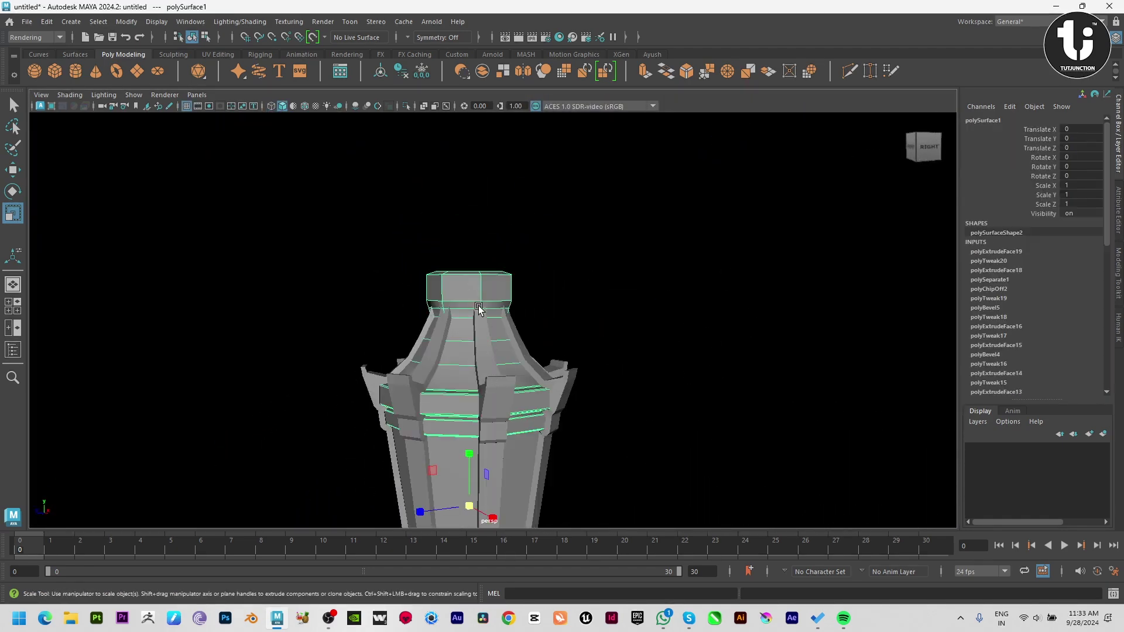
pyautogui.hotkey('ctrl', 'z')
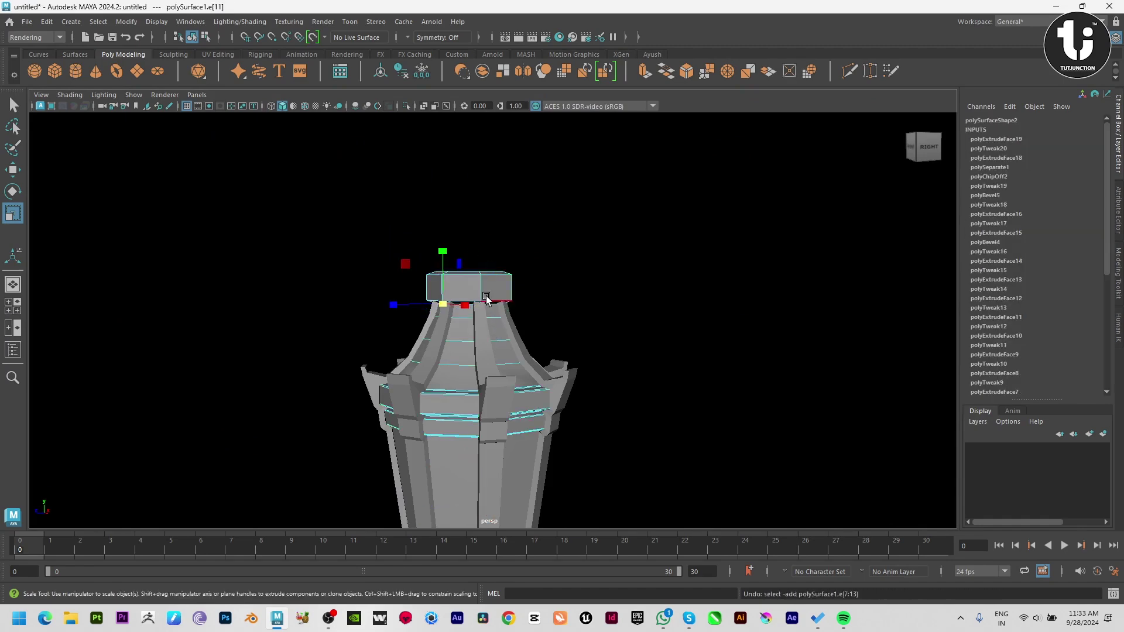
pyautogui.click(566, 281)
pyautogui.click(485, 287)
pyautogui.press('space')
pyautogui.press('space')
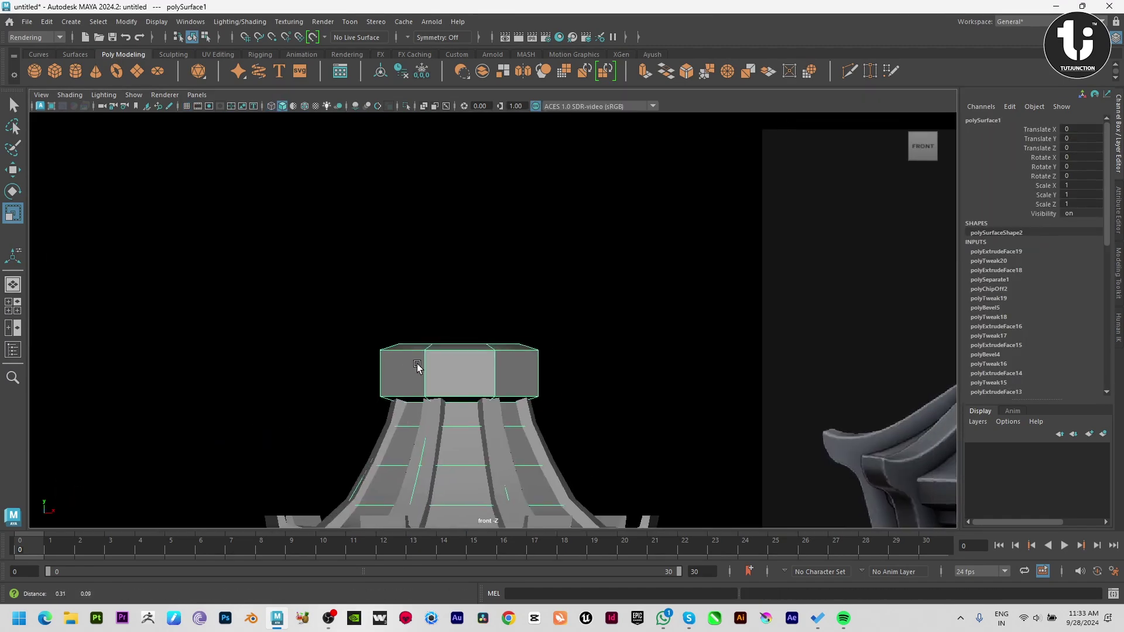
pyautogui.scroll(-1, 417, 366)
pyautogui.scroll(-2, 383, 370)
pyautogui.keyDown('alt'); pyautogui.moveTo(409, 405); pyautogui.dragTo(456, 394, button='right'); pyautogui.keyUp('alt')
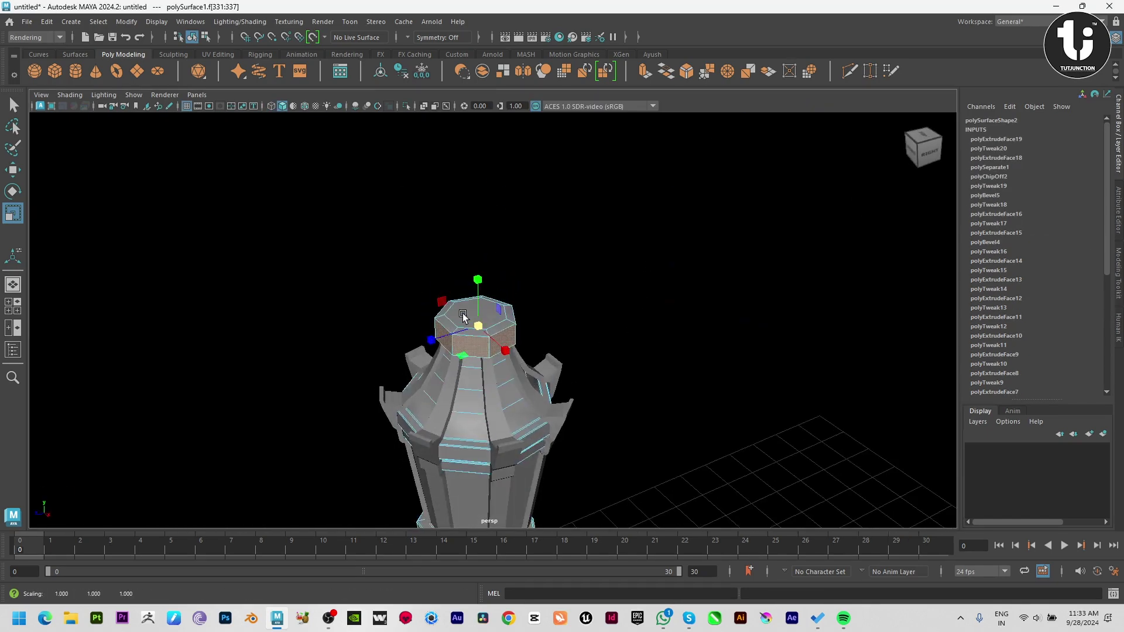
# Step: Select the top face of the cap block
pyautogui.press('space')
pyautogui.click(741, 195)
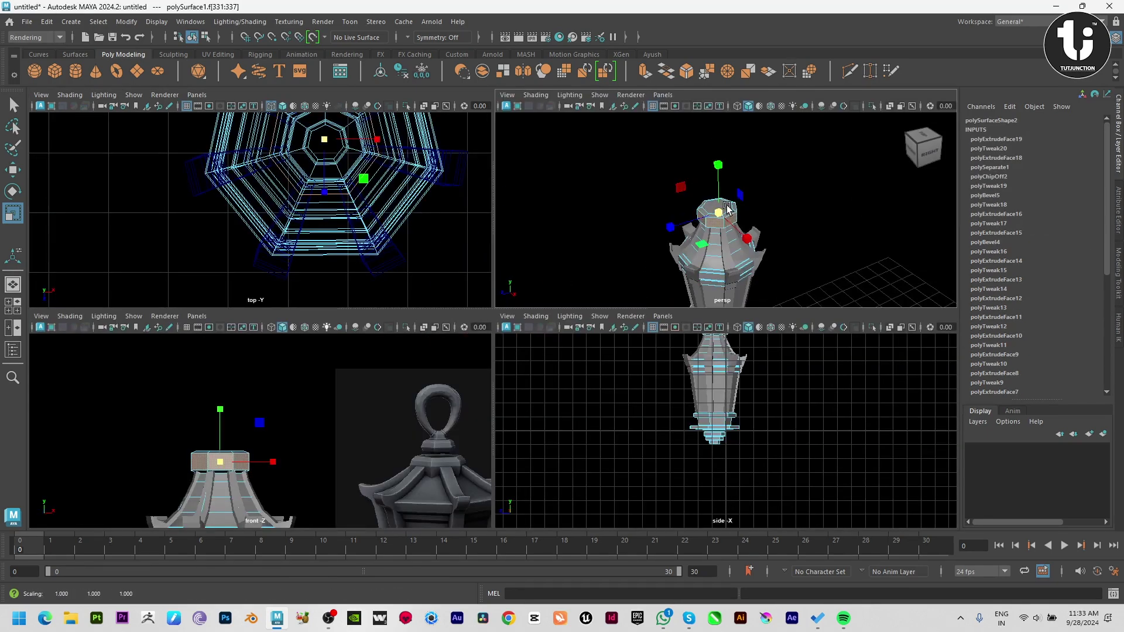
pyautogui.press('w')
pyautogui.click(721, 207)
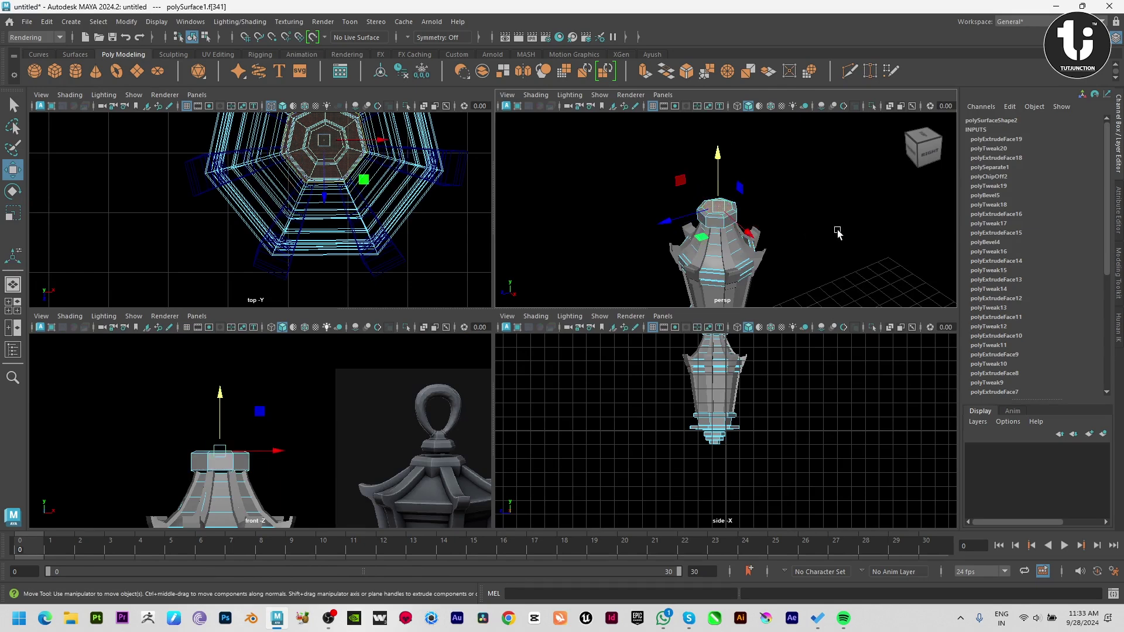
pyautogui.click(316, 222)
# Step: Extrude the cap's top face upward and shrink it into a tapered first tier
pyautogui.press('space')
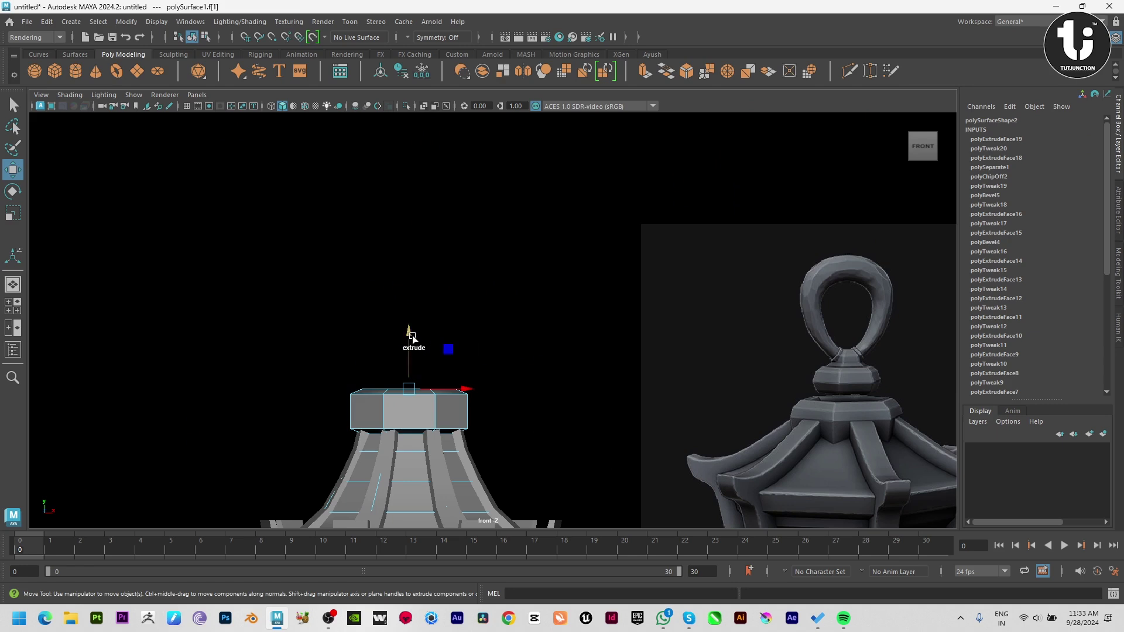
pyautogui.keyDown('shift'); pyautogui.moveTo(412, 338); pyautogui.dragTo(416, 322); pyautogui.keyUp('shift')
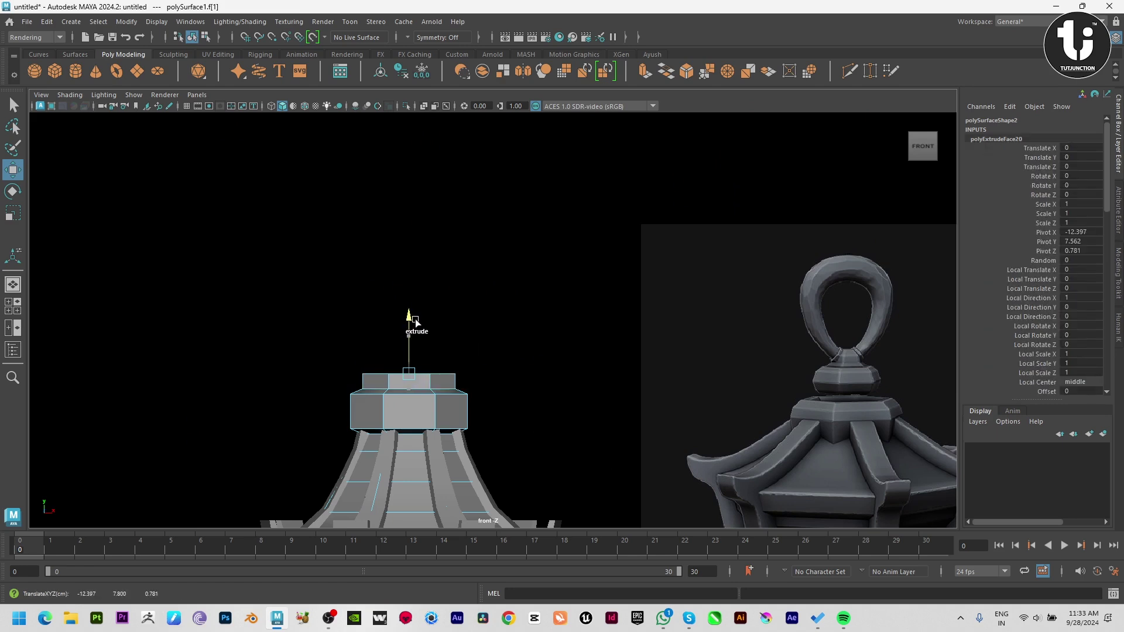
pyautogui.press('r')
pyautogui.moveTo(410, 380); pyautogui.dragTo(392, 380)
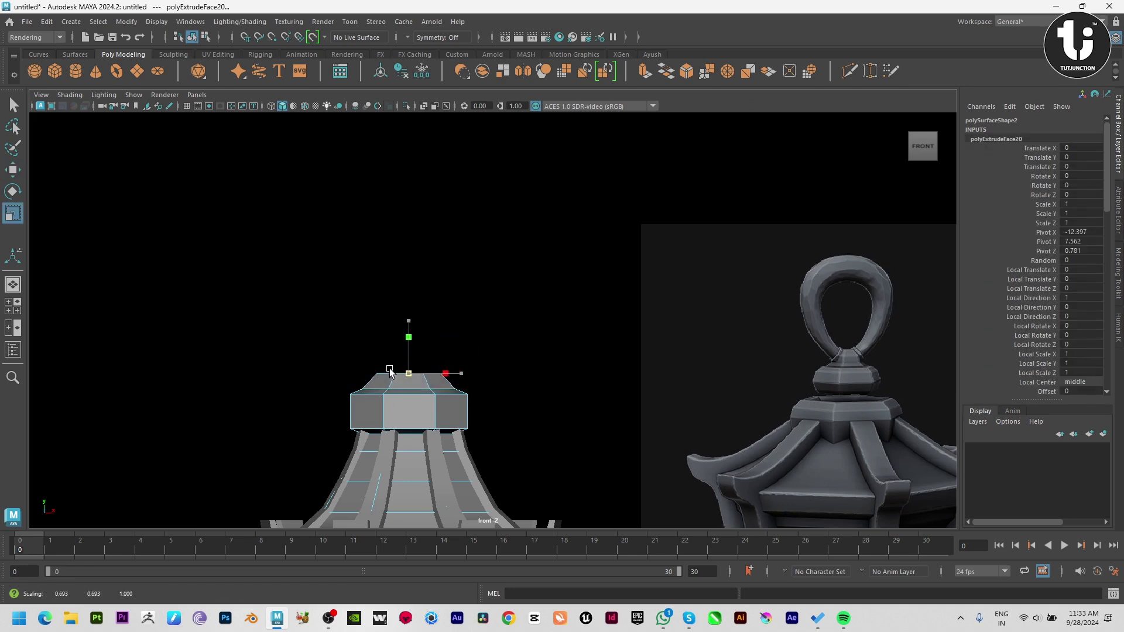
pyautogui.press('w')
pyautogui.moveTo(414, 329); pyautogui.dragTo(410, 312)
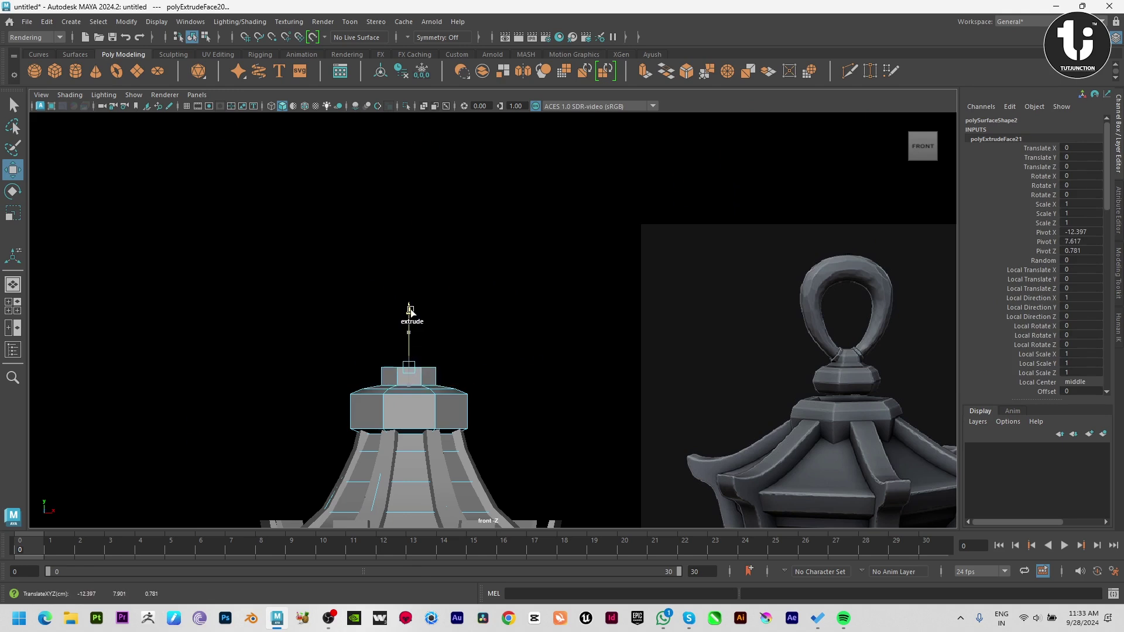
# Step: Extrude a second tier and flare its top face into a wider rim
pyautogui.hotkey('ctrl', 'e')
pyautogui.moveTo(410, 319); pyautogui.dragTo(409, 297)
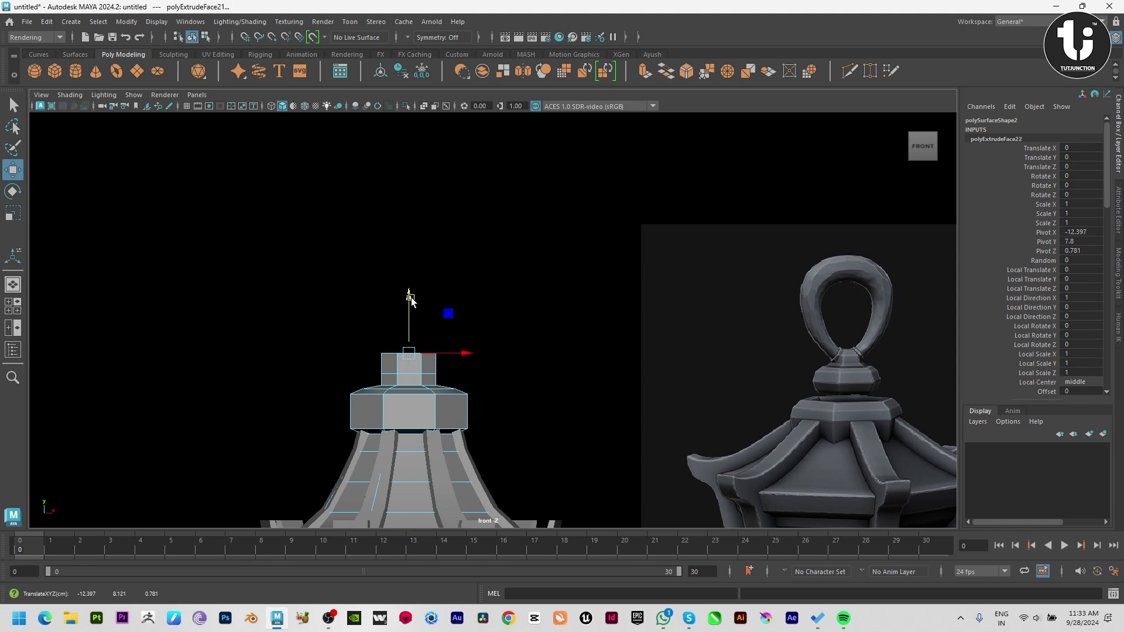
pyautogui.press('r')
pyautogui.moveTo(409, 353); pyautogui.dragTo(433, 357)
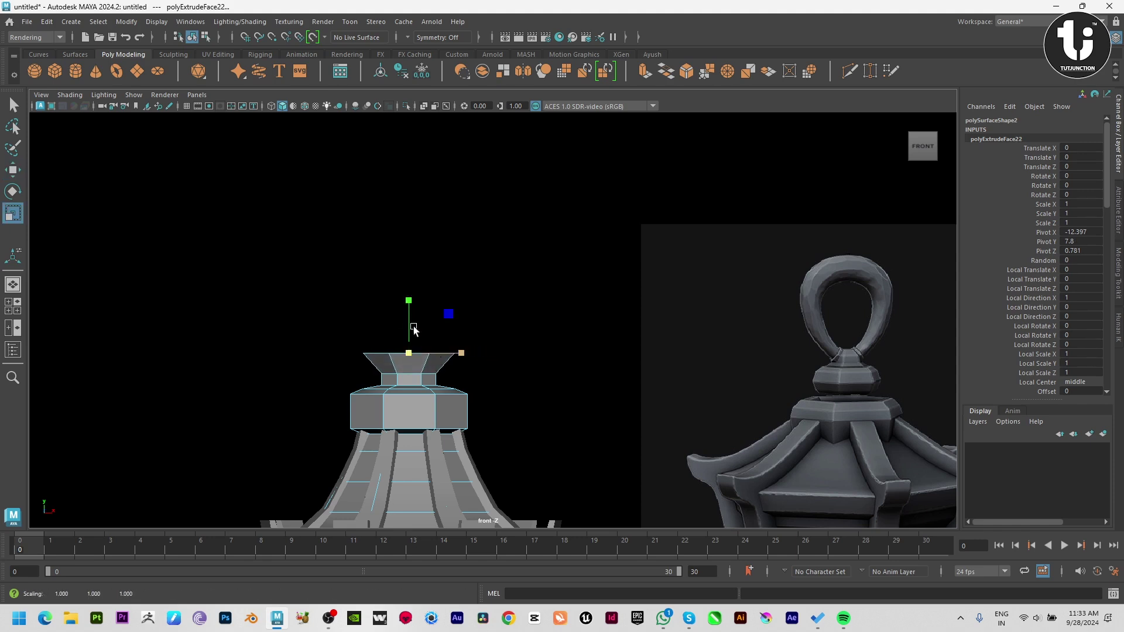
pyautogui.press('w')
pyautogui.moveTo(413, 308); pyautogui.dragTo(413, 272)
# Step: Extrude a third tier, shrinking and raising its top face to taper
pyautogui.hotkey('ctrl', 'e')
pyautogui.hotkey('ctrl', 'e')
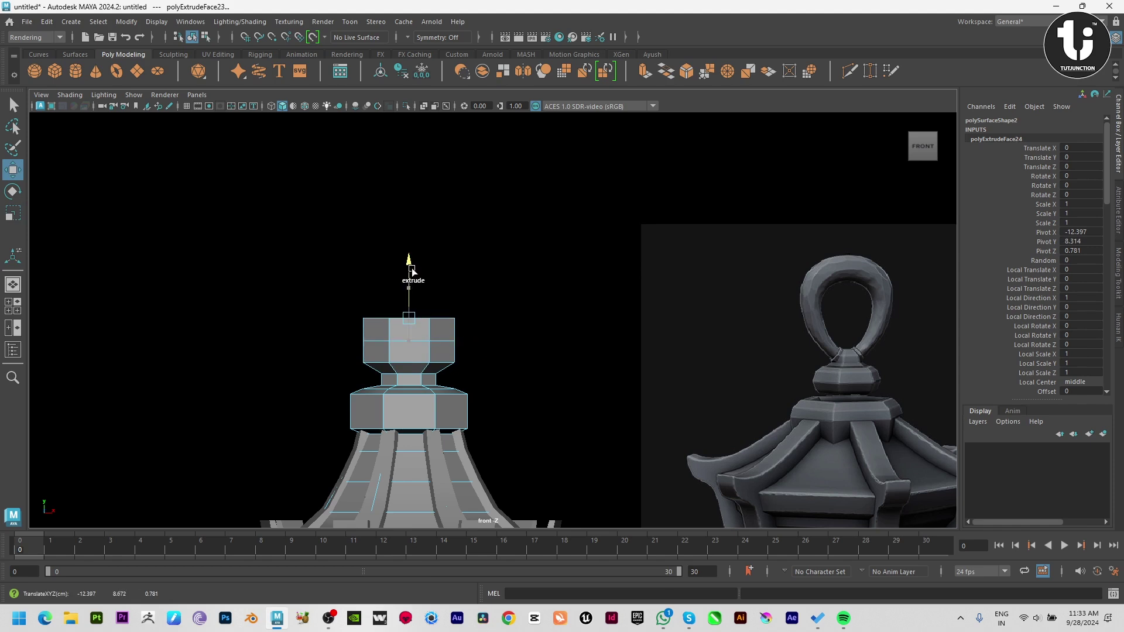
pyautogui.press('r')
pyautogui.moveTo(410, 319); pyautogui.dragTo(400, 316)
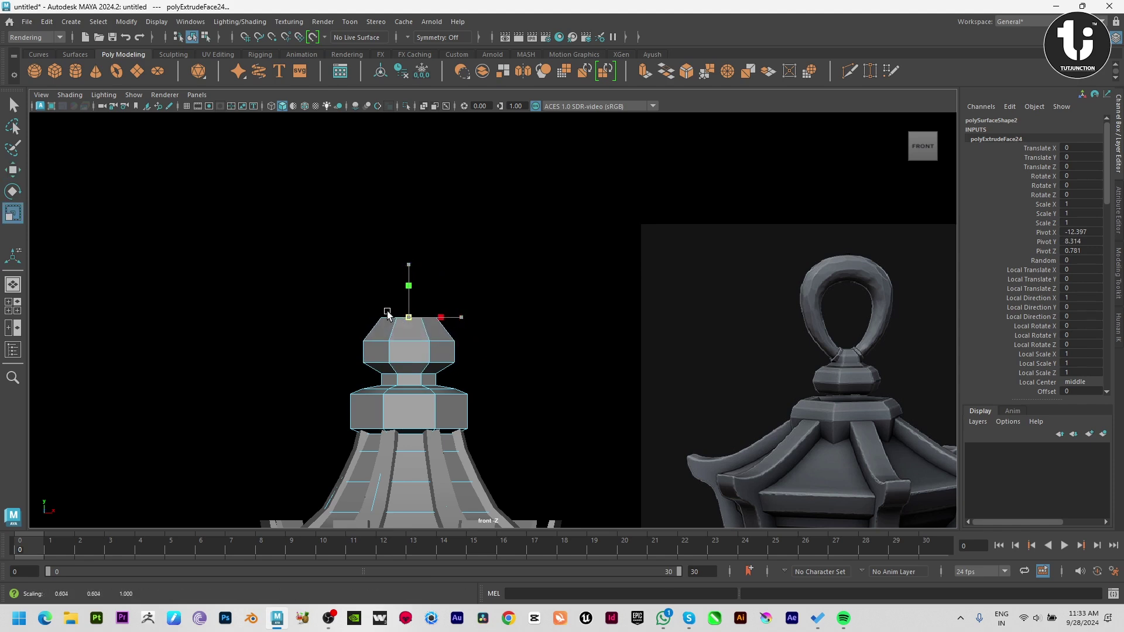
pyautogui.press('w')
pyautogui.keyDown('shift'); pyautogui.moveTo(410, 273); pyautogui.dragTo(412, 253); pyautogui.keyUp('shift')
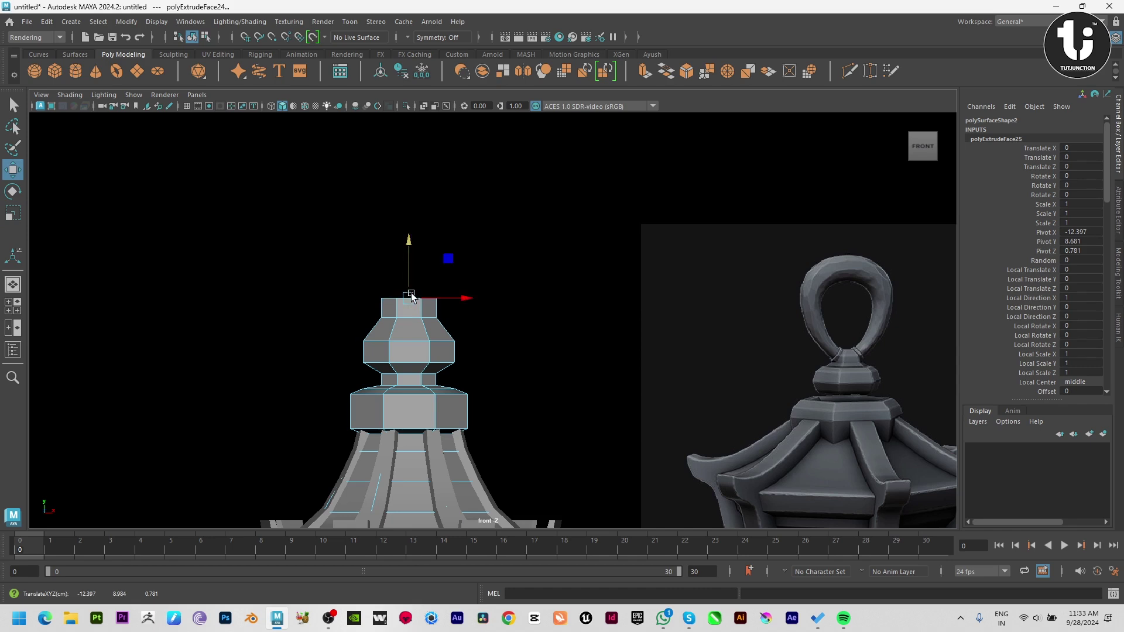
pyautogui.press('r')
pyautogui.moveTo(411, 297); pyautogui.dragTo(417, 269)
pyautogui.press('w')
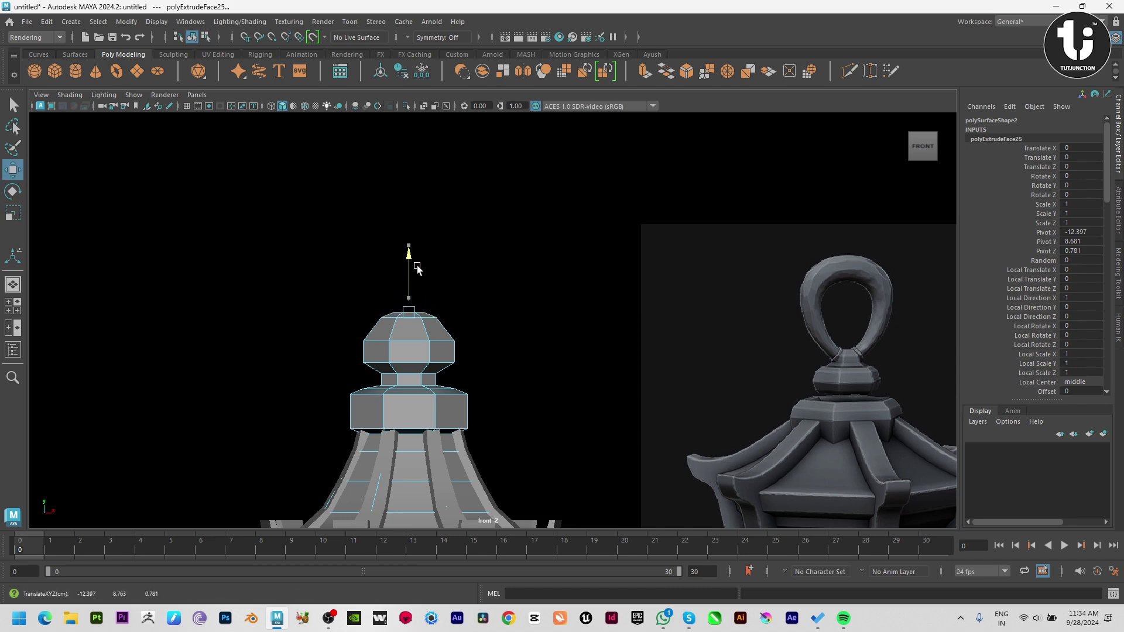
# Step: Slightly enlarge the top vertex ring and reselect the finial's top face
pyautogui.moveTo(354, 301)
pyautogui.mouseDown()
pyautogui.moveTo(446, 326)
pyautogui.moveTo(419, 328)
pyautogui.mouseUp()
pyautogui.press('r')
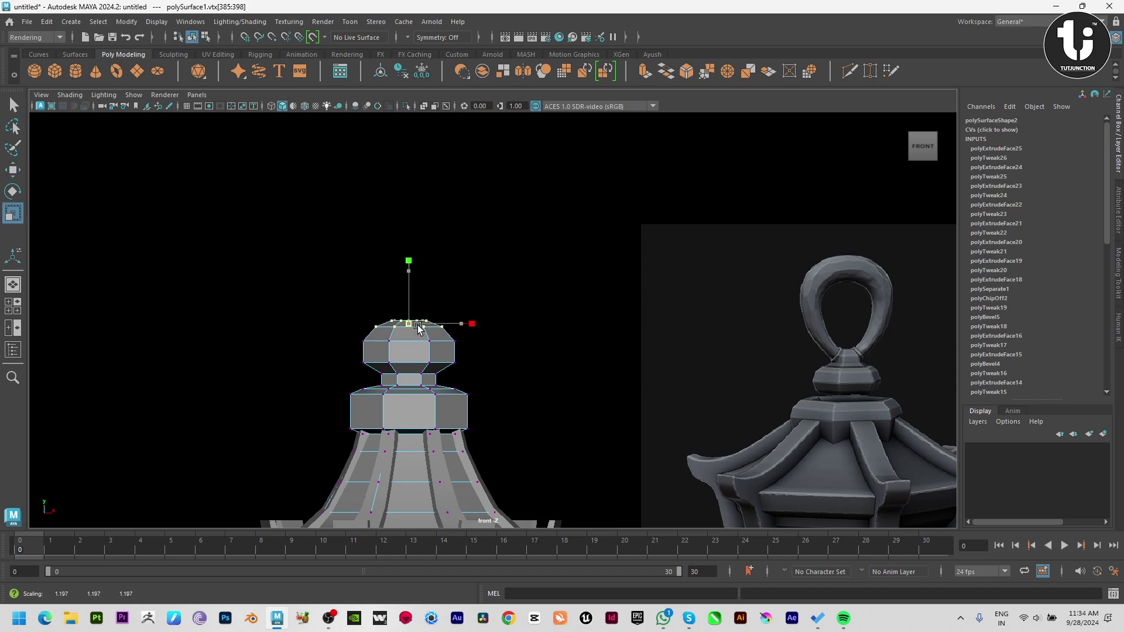
pyautogui.press('w')
pyautogui.press('space')
pyautogui.press('space')
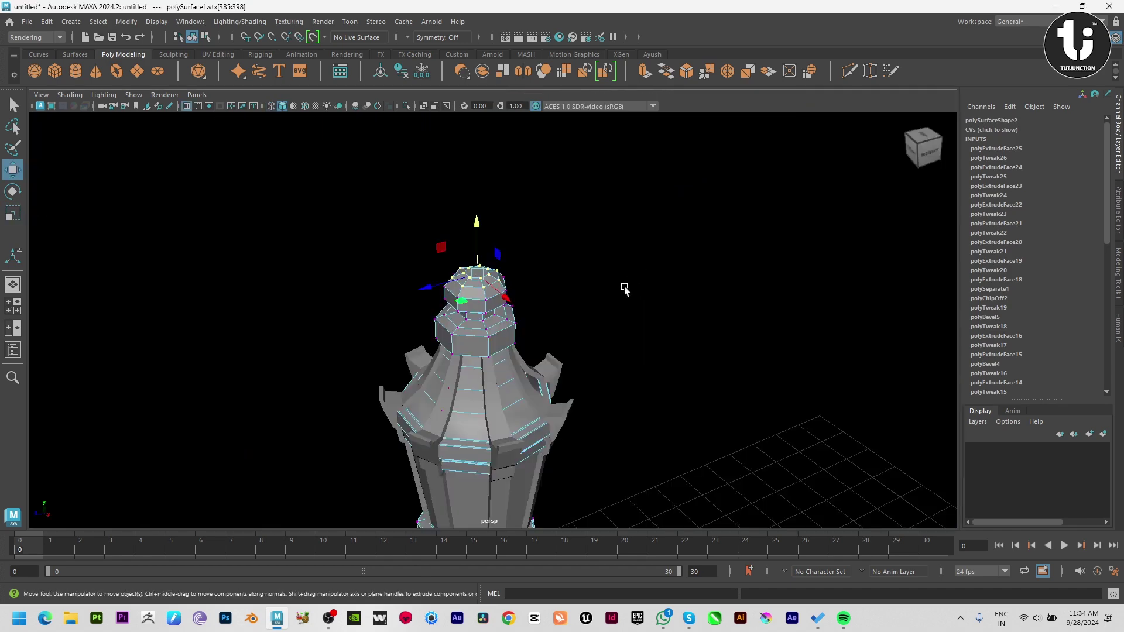
pyautogui.press('F11')
pyautogui.click(490, 283)
pyautogui.press('space')
pyautogui.press('space')
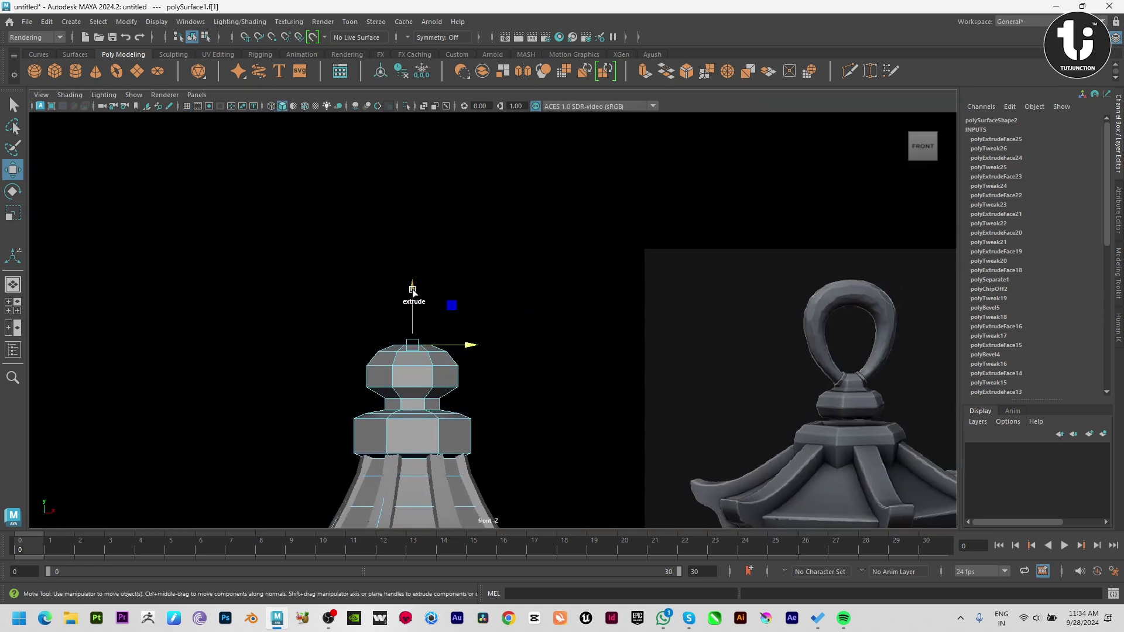
# Step: Extrude the top twice more and shrink it into a small pointed tip
pyautogui.keyDown('shift'); pyautogui.moveTo(413, 291); pyautogui.dragTo(417, 282); pyautogui.keyUp('shift')
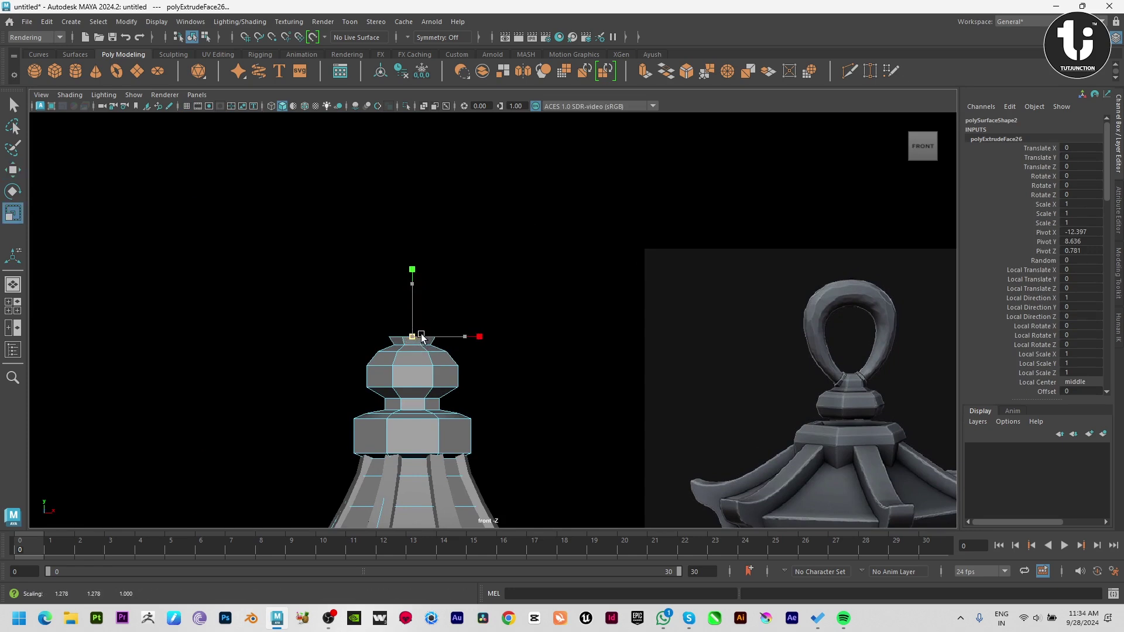
pyautogui.hotkey('ctrl', 'e')
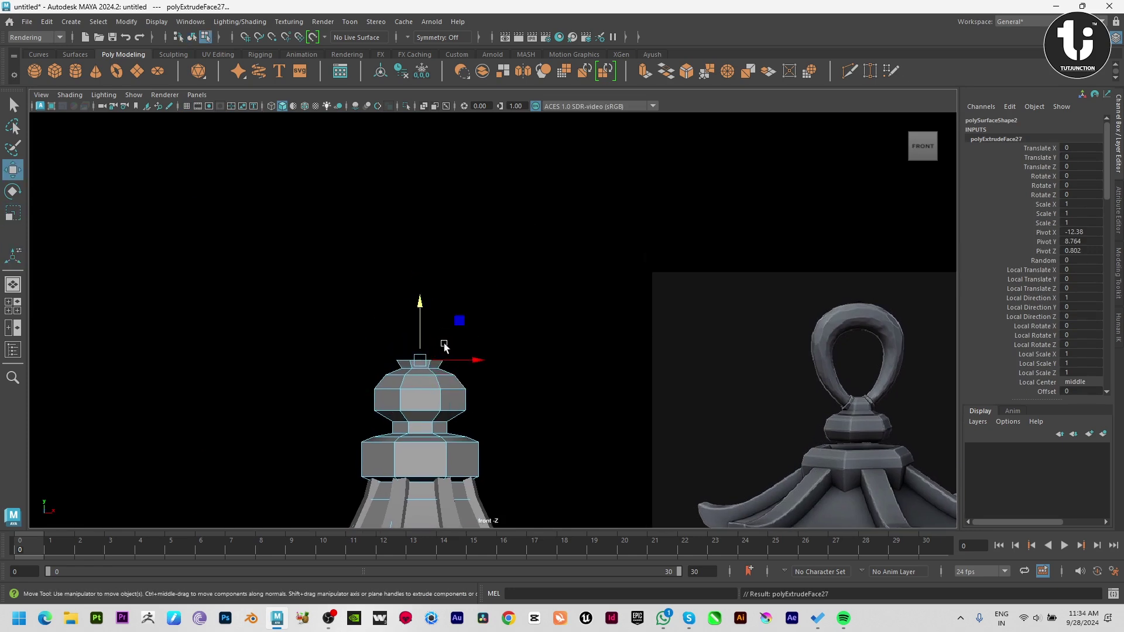
pyautogui.moveTo(420, 316); pyautogui.dragTo(422, 303)
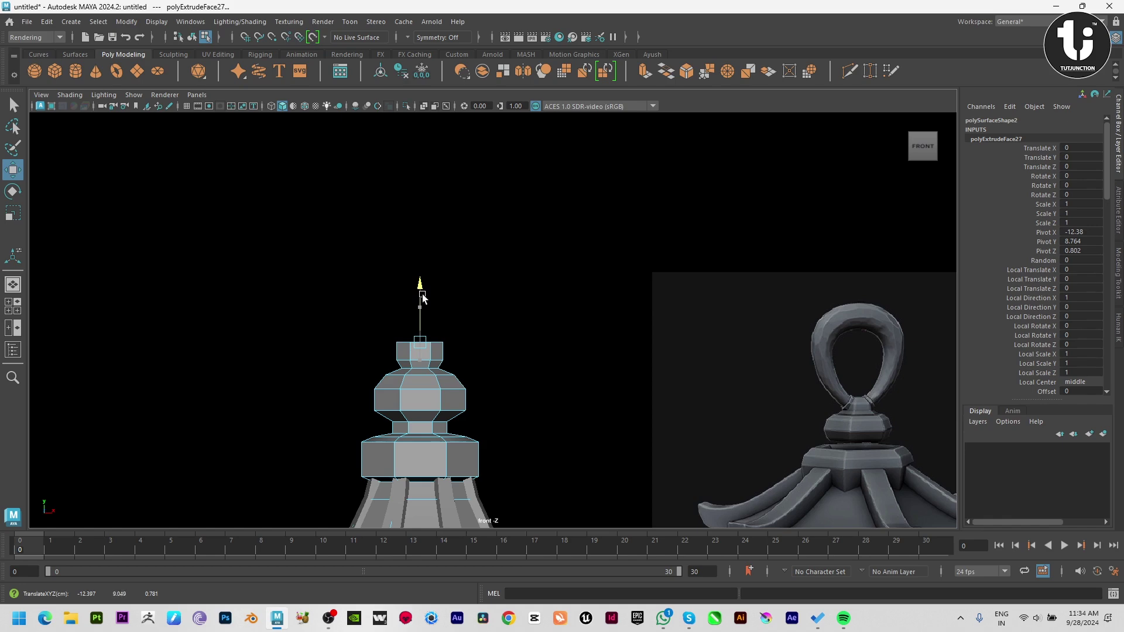
pyautogui.press('r')
pyautogui.moveTo(419, 342); pyautogui.dragTo(411, 345)
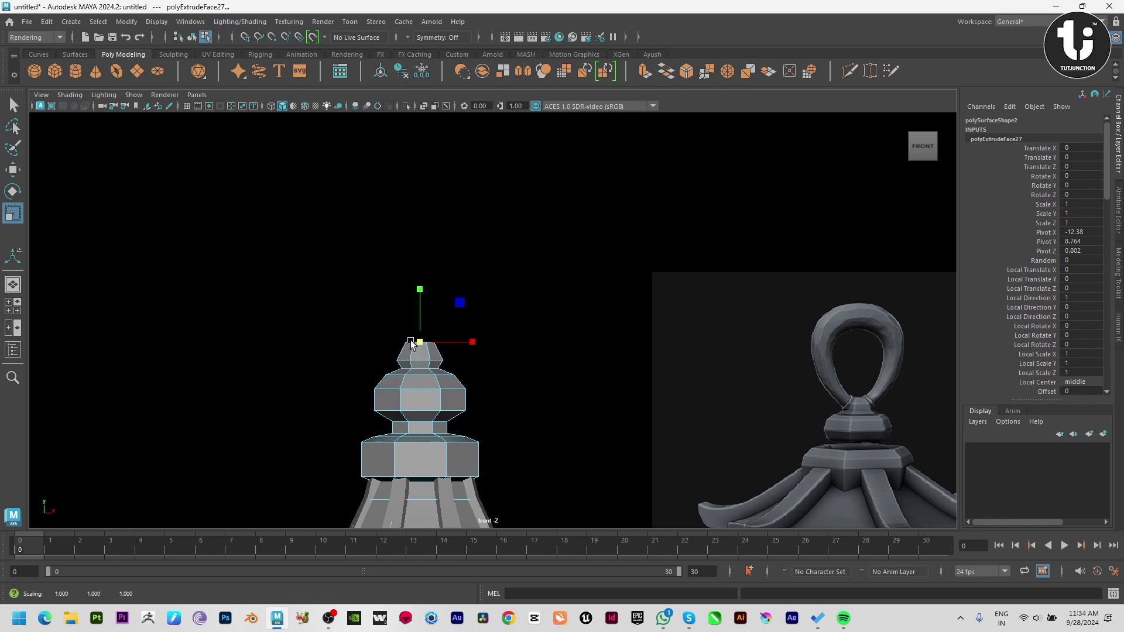
pyautogui.press('w')
# Step: Orbit and zoom to inspect the finished stacked finial
pyautogui.press('space')
pyautogui.press('space')
pyautogui.click(620, 292)
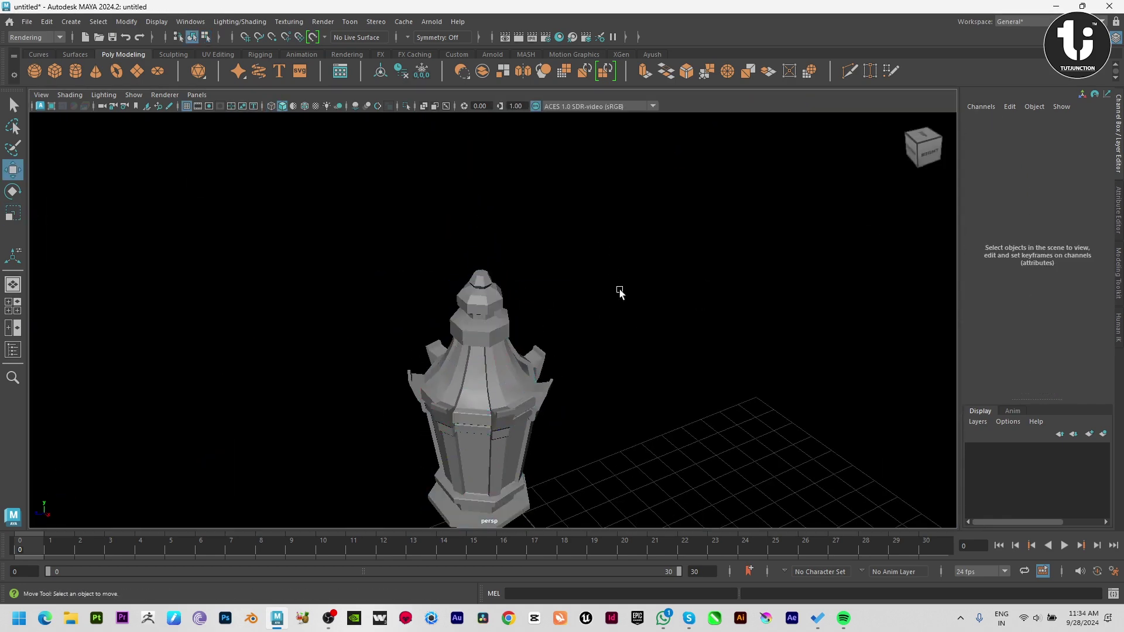
pyautogui.keyDown('alt'); pyautogui.moveTo(619, 292); pyautogui.dragTo(527, 275); pyautogui.keyUp('alt')
pyautogui.click(468, 264)
pyautogui.press('space')
pyautogui.press('space')
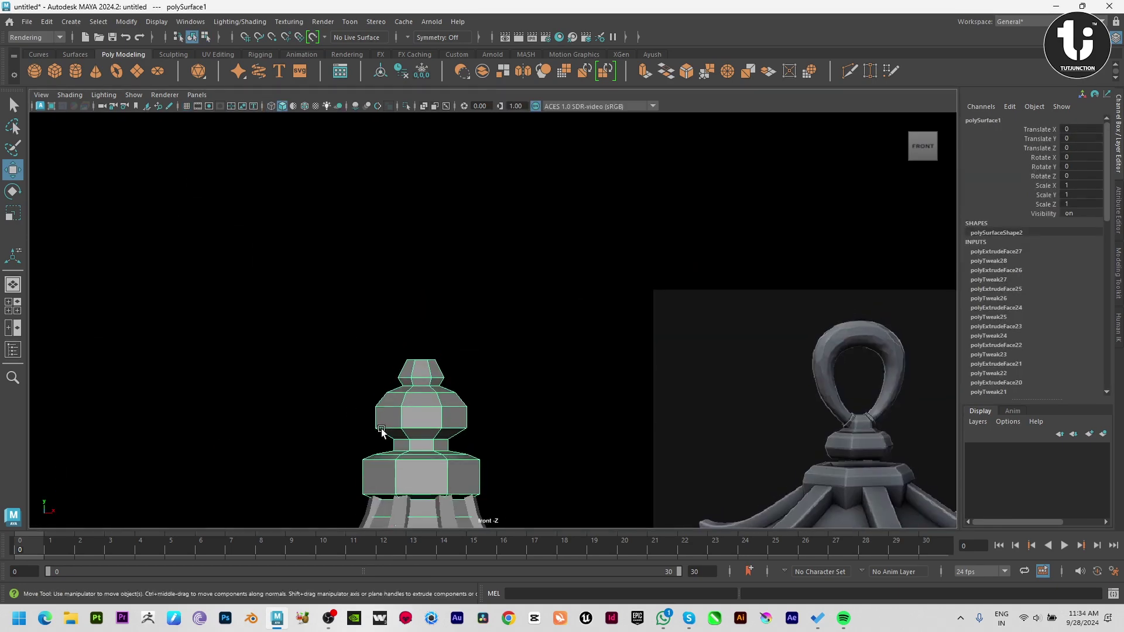
pyautogui.keyDown('alt'); pyautogui.moveTo(381, 431); pyautogui.dragTo(463, 448, button='right'); pyautogui.keyUp('alt')
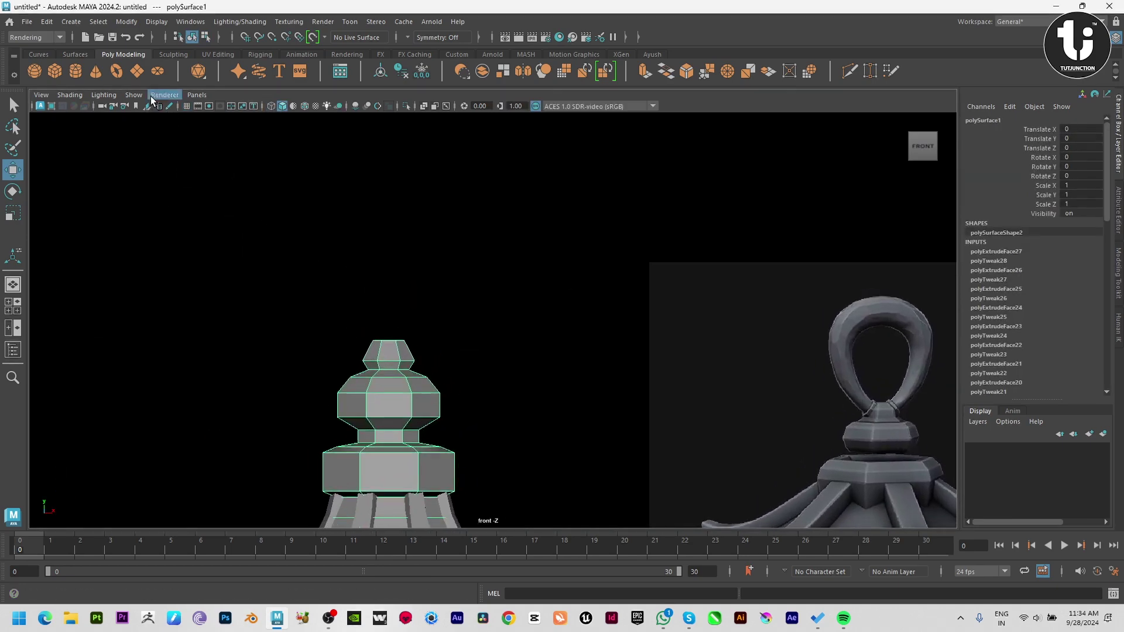
# Step: Draw a four-point EP curve rising from the finial tip and arcing right
pyautogui.click(39, 54)
pyautogui.click(59, 77)
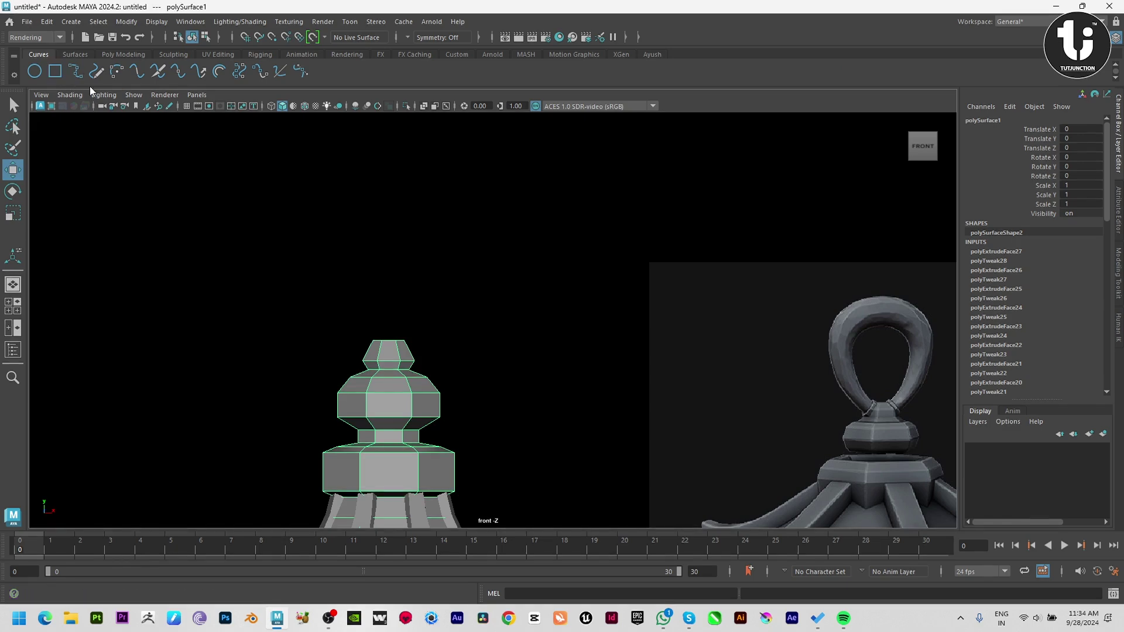
pyautogui.press('space')
pyautogui.press('space')
pyautogui.keyDown('alt'); pyautogui.moveTo(393, 387); pyautogui.dragTo(332, 371, button='middle'); pyautogui.keyUp('alt')
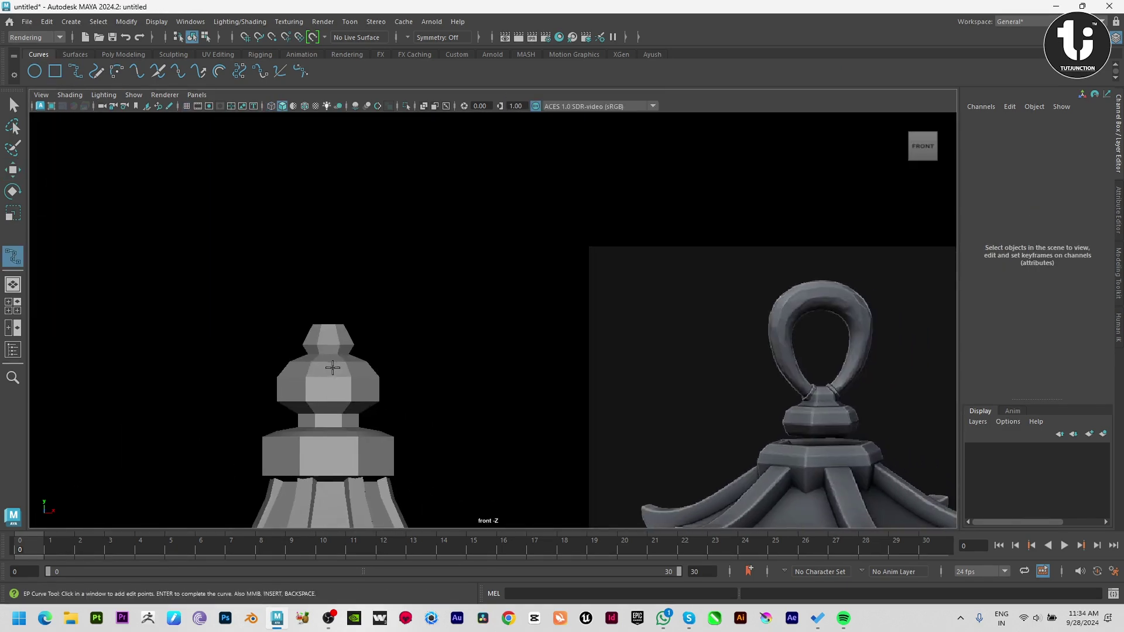
pyautogui.click(307, 338)
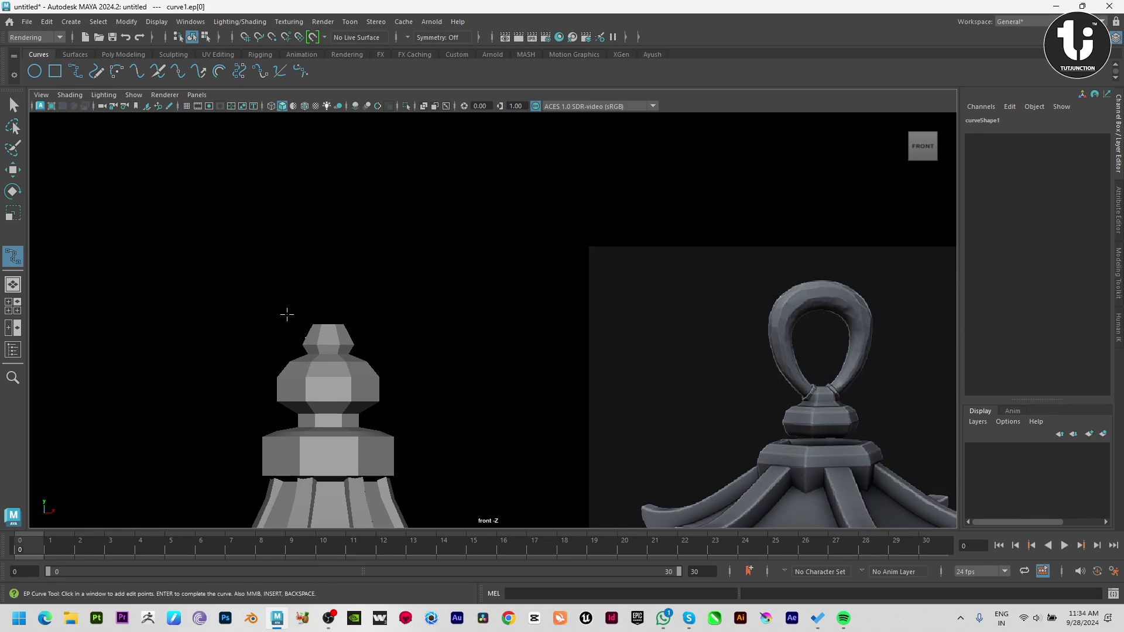
pyautogui.click(269, 291)
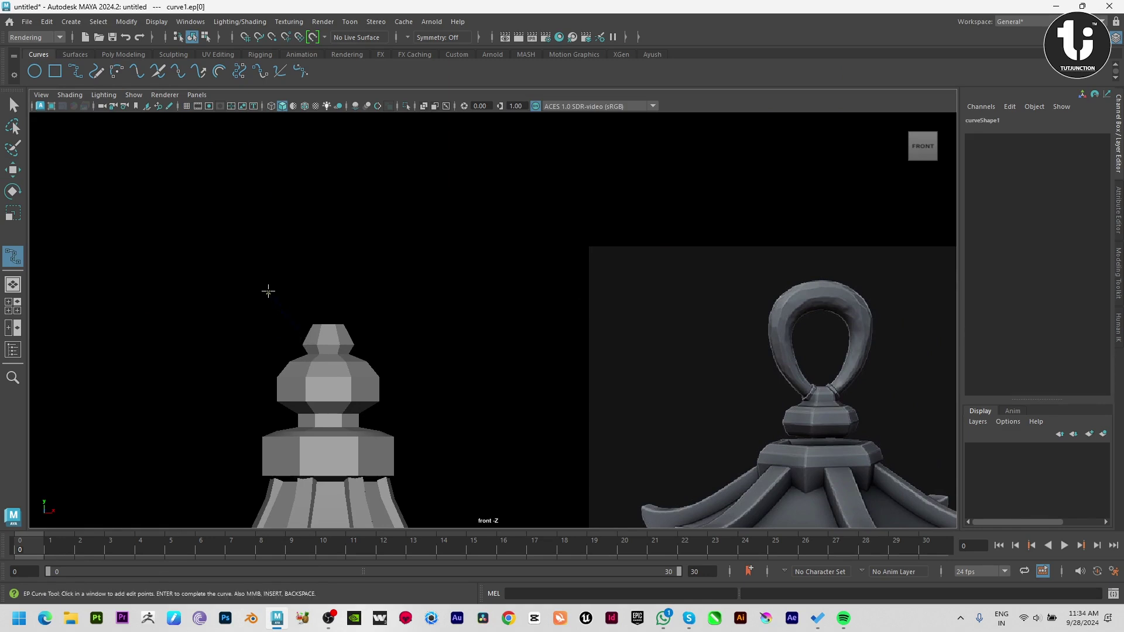
pyautogui.click(268, 200)
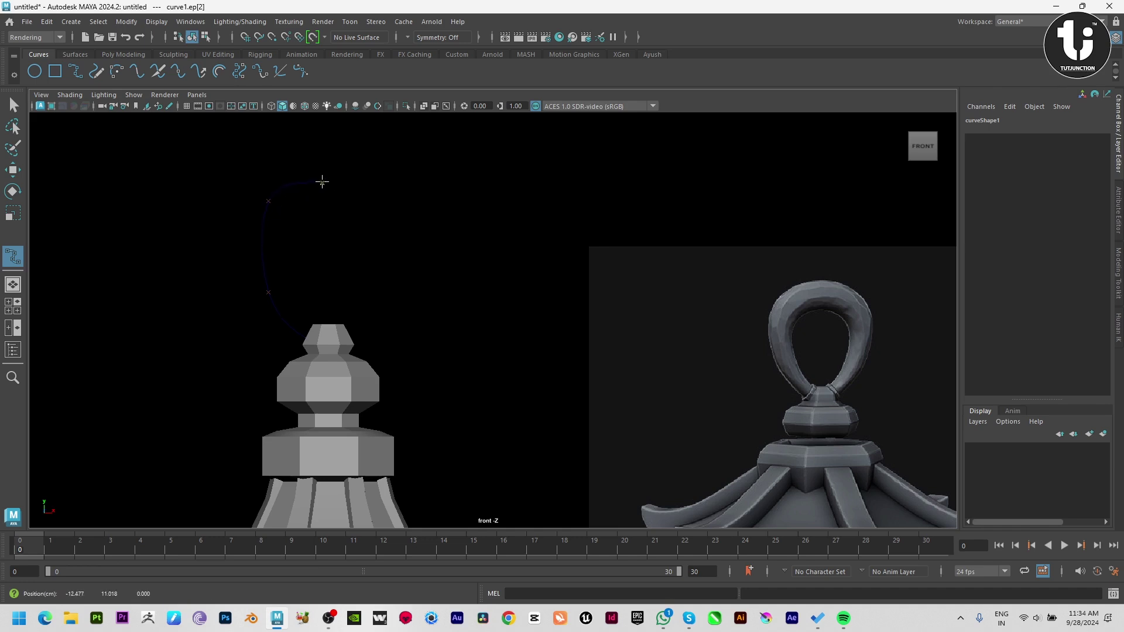
pyautogui.click(322, 179)
pyautogui.press('w')
# Step: Nudge a control point near the curve's top to reshape the arc
pyautogui.press('F8')
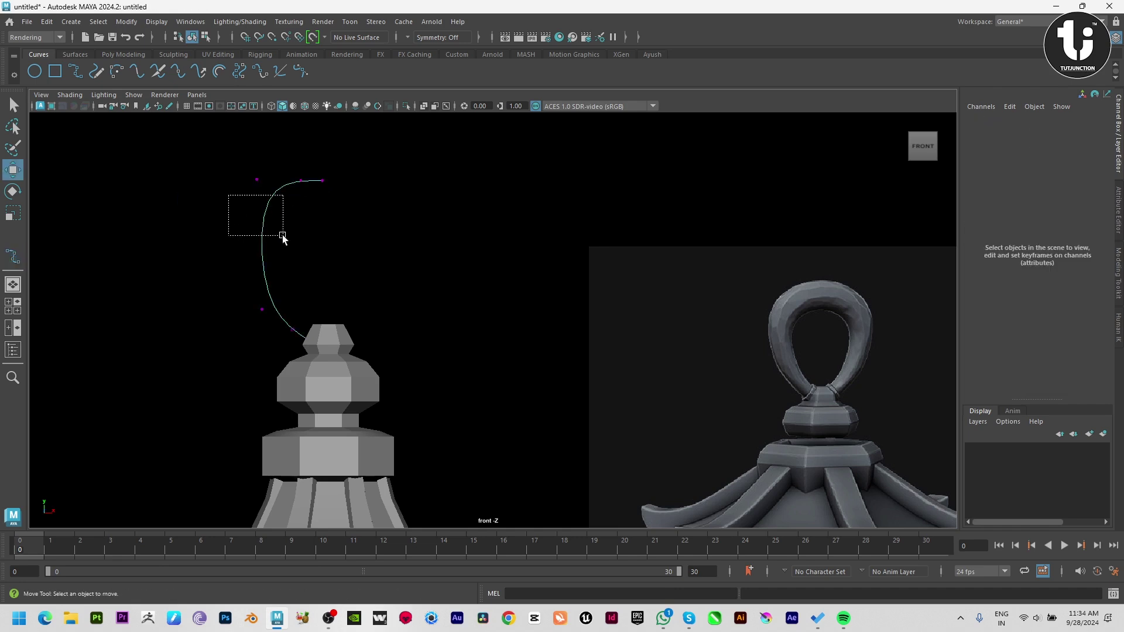
pyautogui.moveTo(237, 172); pyautogui.dragTo(283, 238)
pyautogui.moveTo(253, 181); pyautogui.dragTo(245, 195)
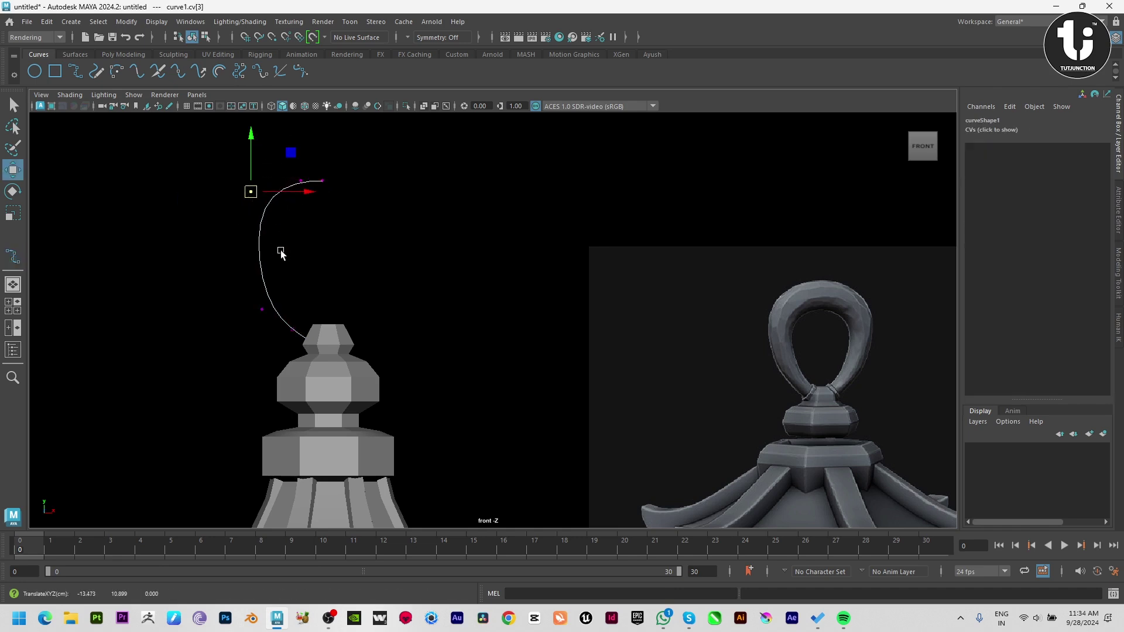
pyautogui.press('F8')
# Step: Center the pivot of curve1 and view it from above the finial
pyautogui.press('space')
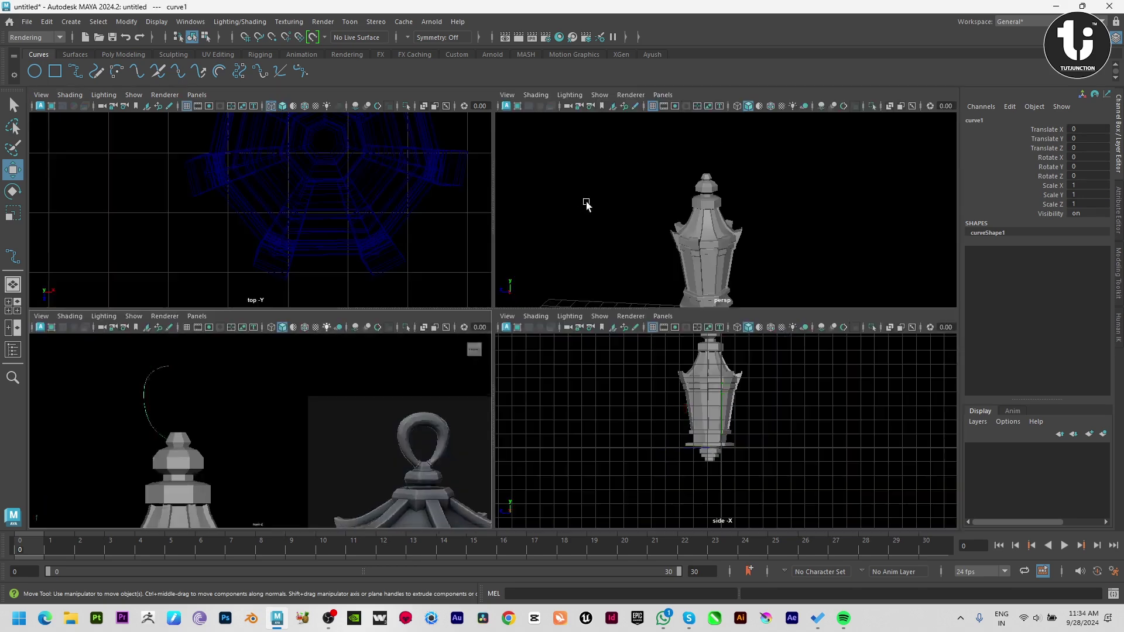
pyautogui.press('space')
pyautogui.scroll(5, 625, 305)
pyautogui.moveTo(647, 301)
pyautogui.keyDown('alt'); pyautogui.mouseDown()
pyautogui.moveTo(848, 409)
pyautogui.moveTo(489, 519)
pyautogui.mouseUp(); pyautogui.keyUp('alt')
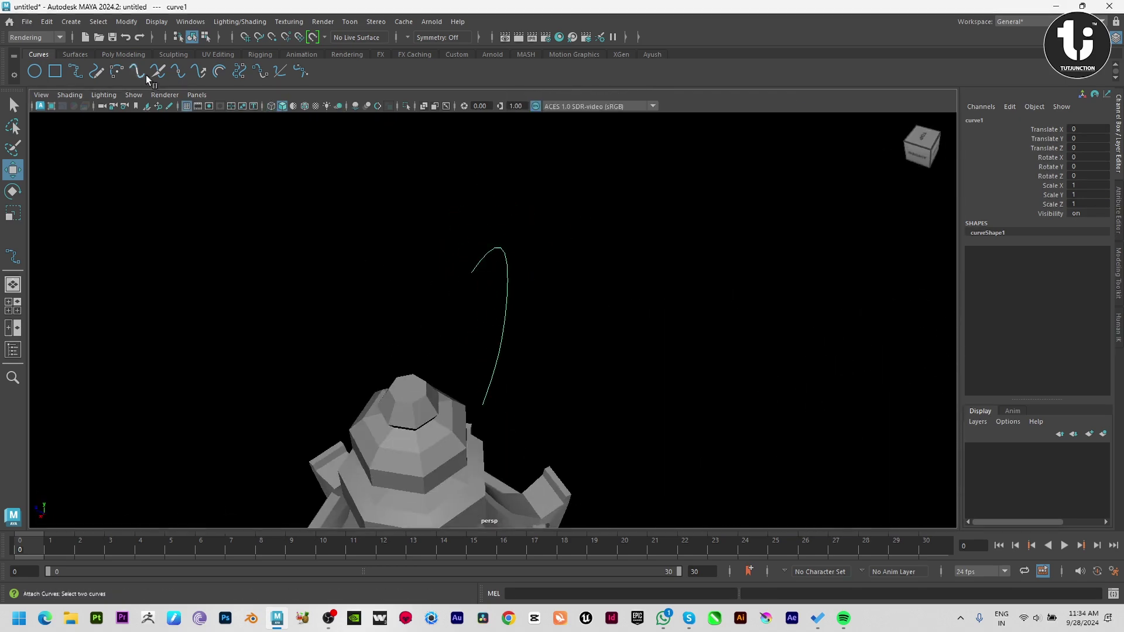
pyautogui.click(115, 21)
pyautogui.click(158, 96)
pyautogui.moveTo(292, 234)
pyautogui.keyDown('alt'); pyautogui.mouseDown()
pyautogui.moveTo(451, 310)
pyautogui.moveTo(397, 304)
pyautogui.moveTo(585, 334)
pyautogui.moveTo(772, 319)
pyautogui.moveTo(814, 327)
pyautogui.moveTo(723, 311)
pyautogui.moveTo(646, 334)
pyautogui.mouseUp(); pyautogui.keyUp('alt')
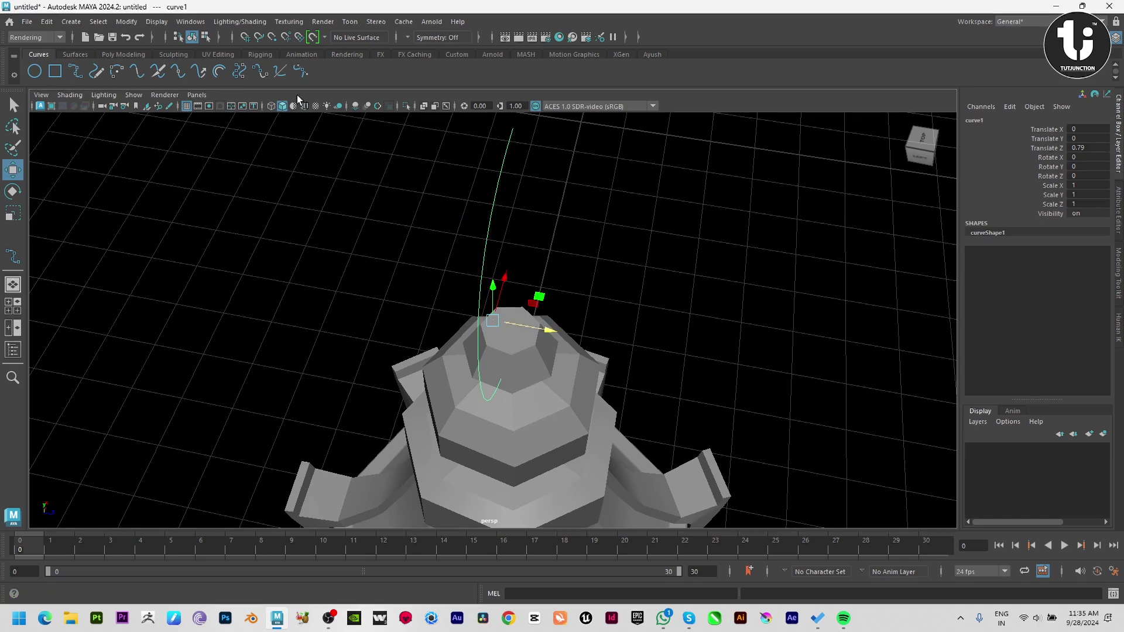
# Step: Sweep a thin tube mesh along curve1 with higher sweep precision
pyautogui.click(103, 55)
pyautogui.click(257, 71)
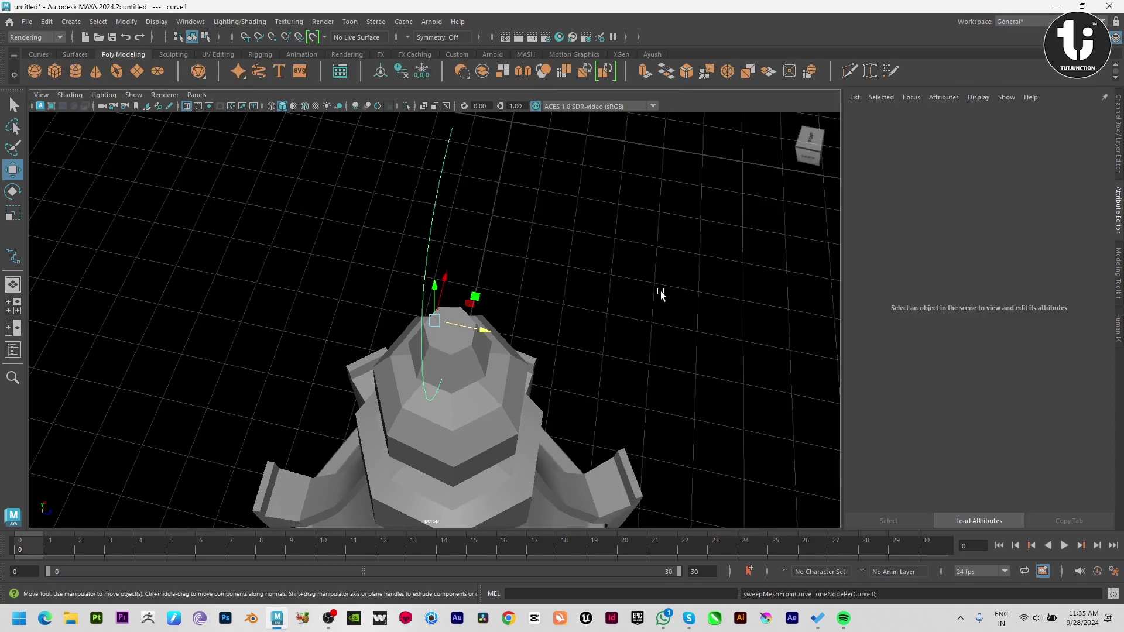
pyautogui.keyDown('alt'); pyautogui.moveTo(514, 259); pyautogui.dragTo(978, 367); pyautogui.keyUp('alt')
pyautogui.moveTo(1066, 425); pyautogui.dragTo(1093, 425)
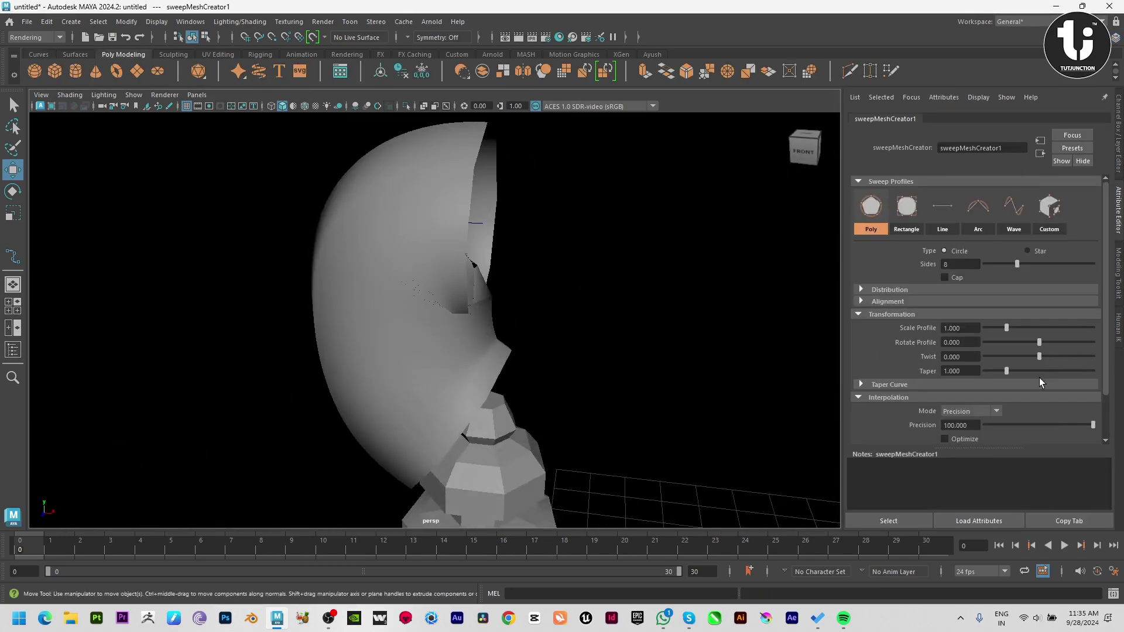
pyautogui.moveTo(1006, 328); pyautogui.dragTo(988, 327)
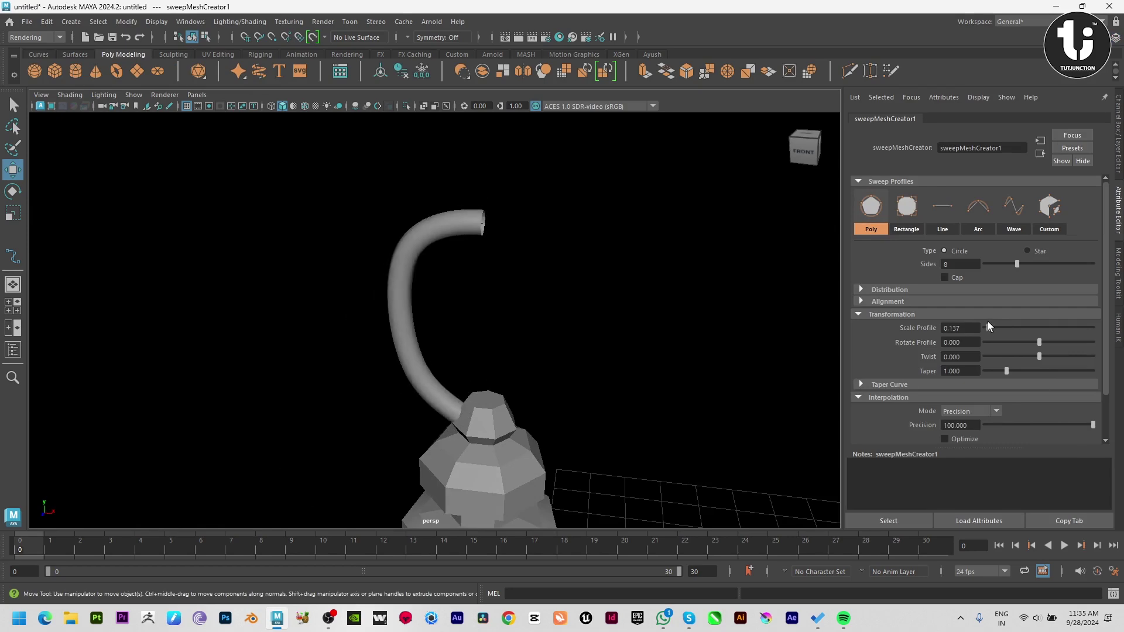
pyautogui.keyDown('alt'); pyautogui.moveTo(650, 409); pyautogui.dragTo(564, 359, button='right'); pyautogui.keyUp('alt')
pyautogui.keyDown('alt'); pyautogui.moveTo(564, 359); pyautogui.dragTo(33, 275); pyautogui.keyUp('alt')
pyautogui.press('f')
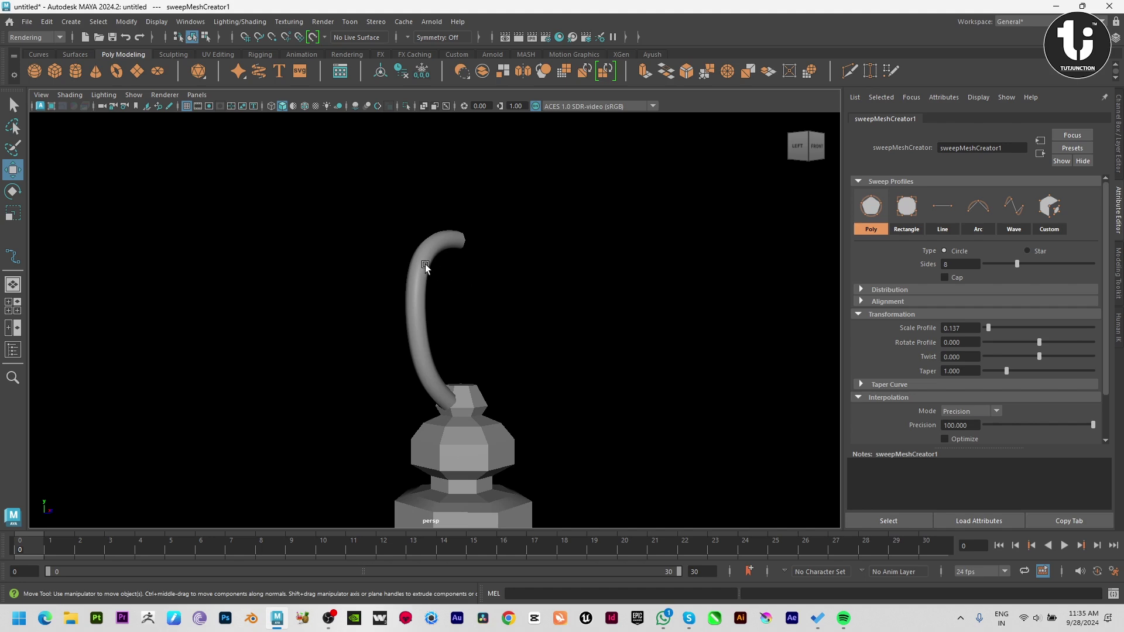
# Step: Retopologize the sweep tube to 1026 faces, ignoring the low-resolution warning
pyautogui.click(428, 267)
pyautogui.click(424, 300)
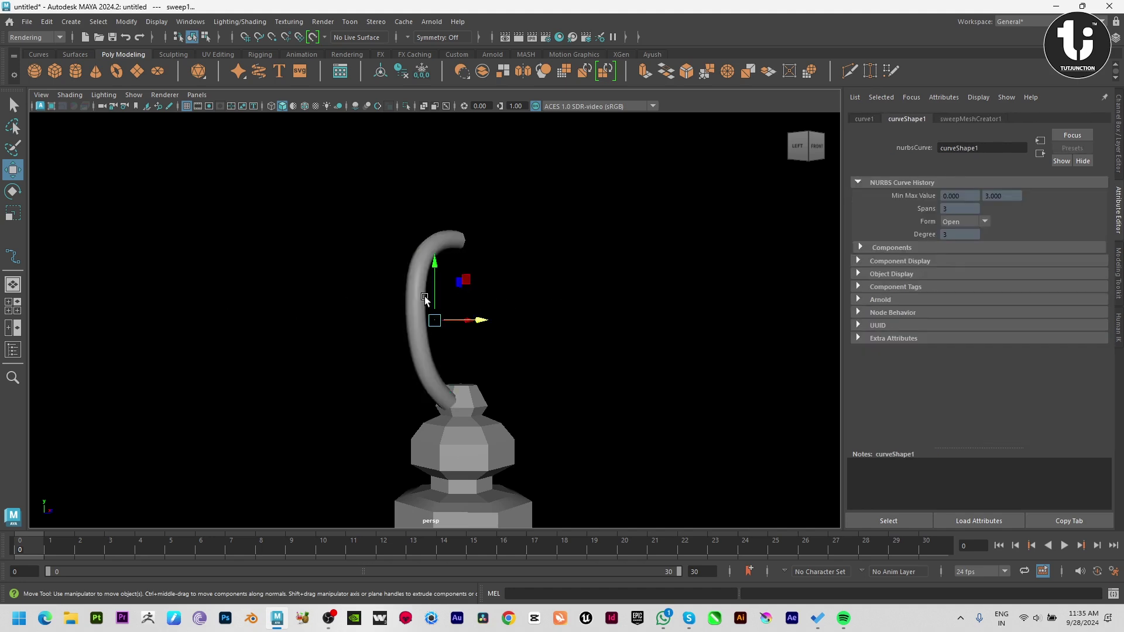
pyautogui.click(523, 358)
pyautogui.click(420, 291)
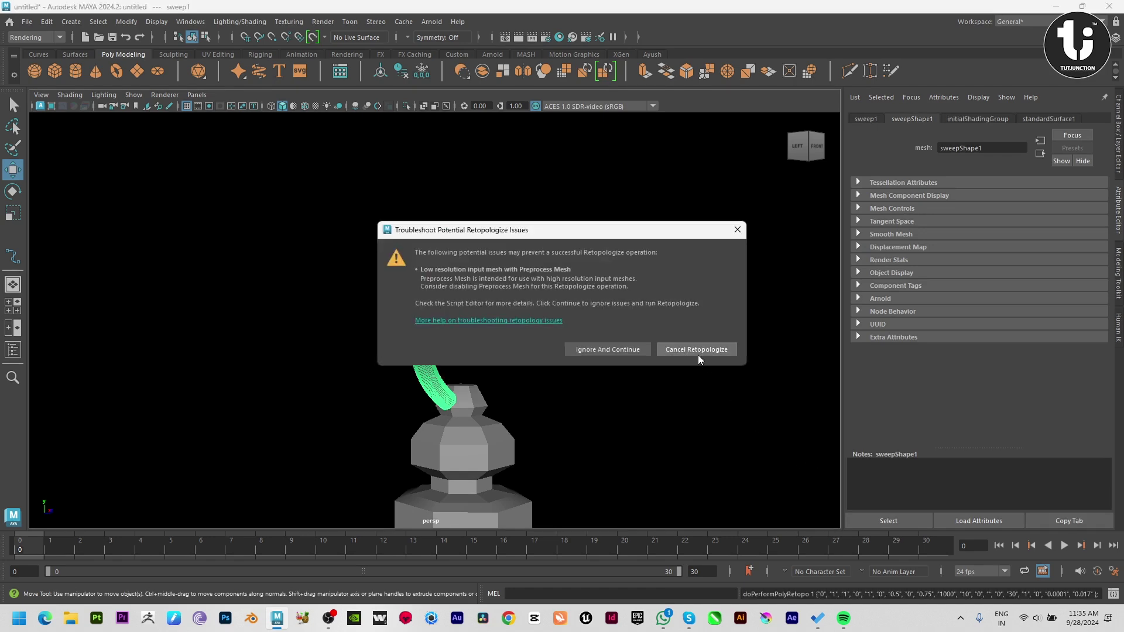
pyautogui.click(634, 348)
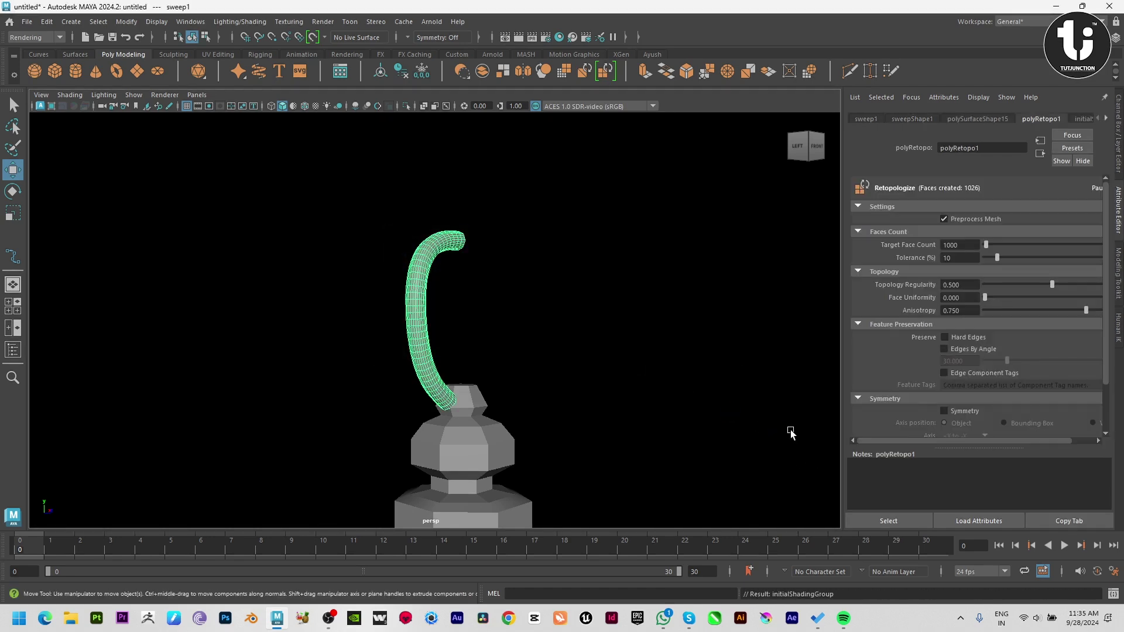
# Step: Reselect the retopologized tube and maximize the front view to inspect it
pyautogui.click(626, 395)
pyautogui.moveTo(654, 421)
pyautogui.keyDown('alt'); pyautogui.mouseDown()
pyautogui.moveTo(592, 480)
pyautogui.moveTo(659, 434)
pyautogui.moveTo(531, 483)
pyautogui.mouseUp(); pyautogui.keyUp('alt')
pyautogui.hotkey('ctrl', 'z')
pyautogui.press('space')
pyautogui.press('space')
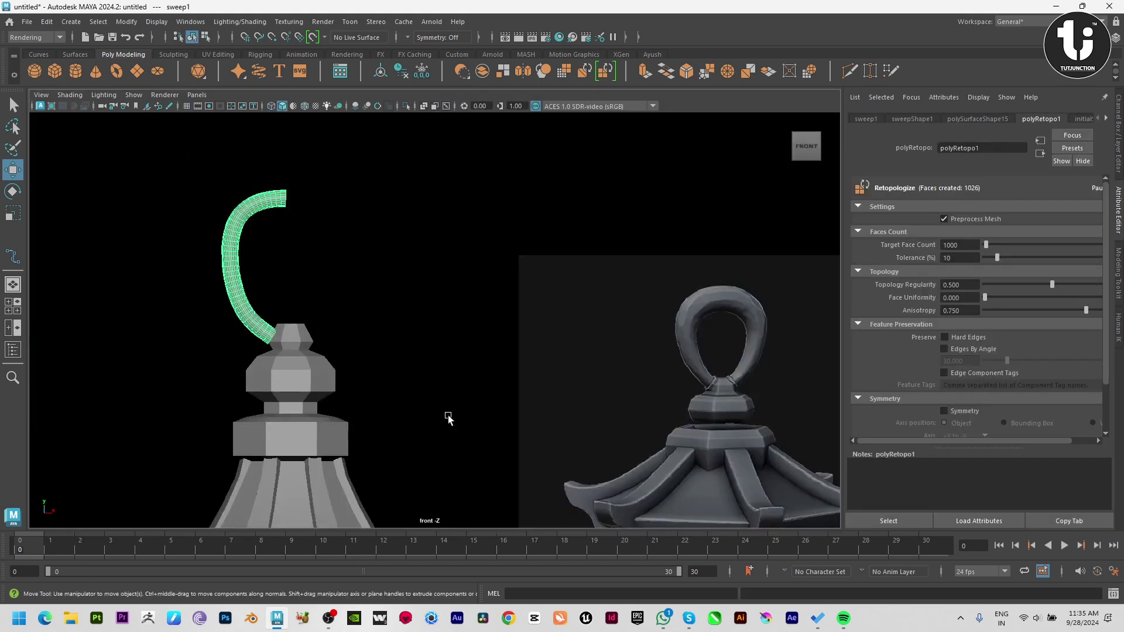
pyautogui.press('space')
pyautogui.press('space')
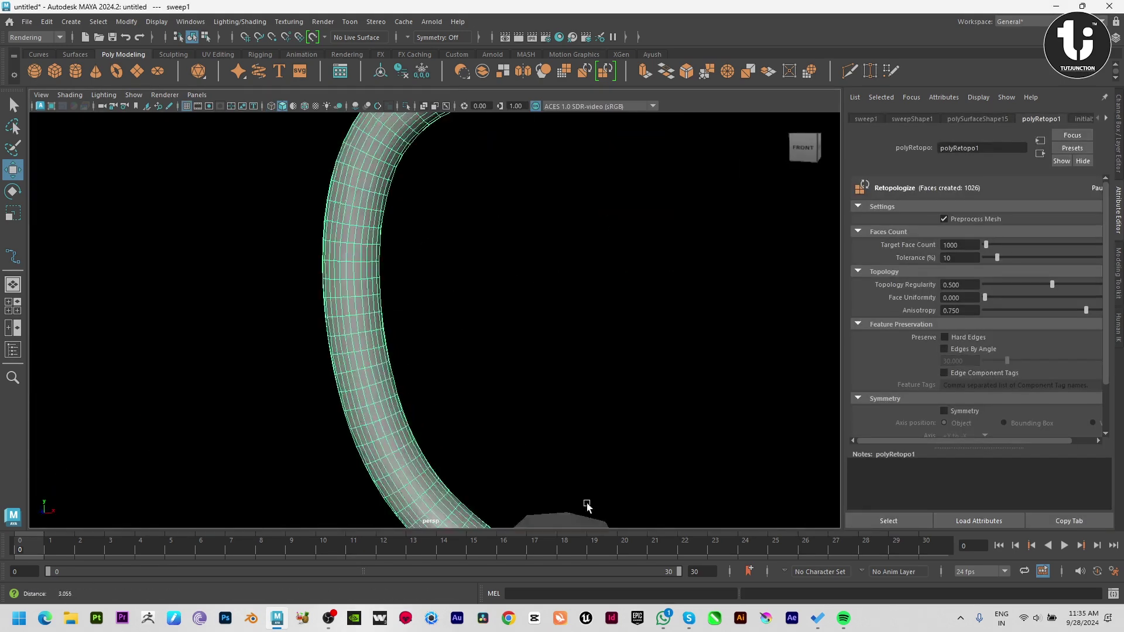
pyautogui.moveTo(528, 287)
pyautogui.keyDown('alt'); pyautogui.mouseDown()
pyautogui.moveTo(530, 351)
pyautogui.moveTo(512, 329)
pyautogui.mouseUp(); pyautogui.keyUp('alt')
# Step: Extrude the tube's lower end faces into a collar and bevel its edge loop
pyautogui.press('F11')
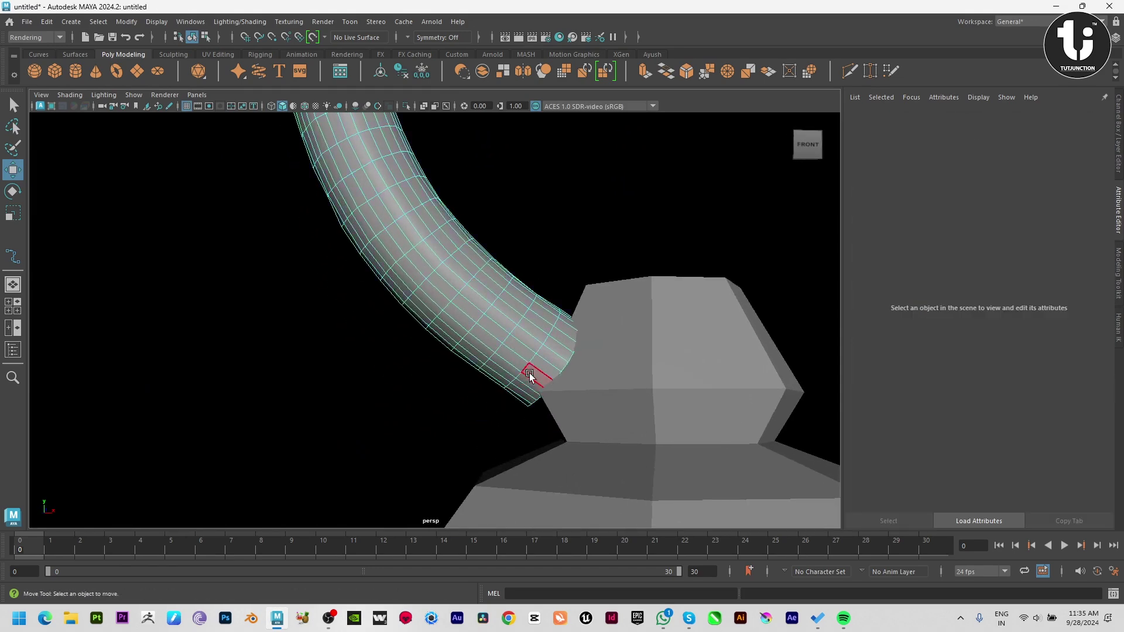
pyautogui.click(540, 374)
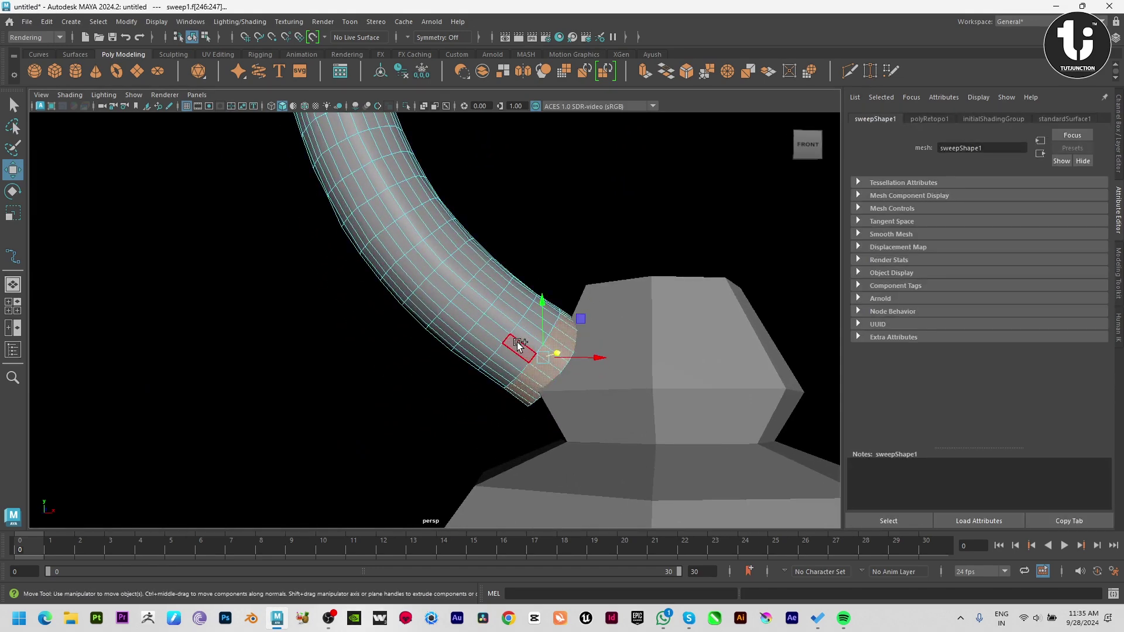
pyautogui.hotkey('ctrl', 'e')
pyautogui.keyDown('alt'); pyautogui.moveTo(527, 328); pyautogui.dragTo(580, 262); pyautogui.keyUp('alt')
pyautogui.press('w')
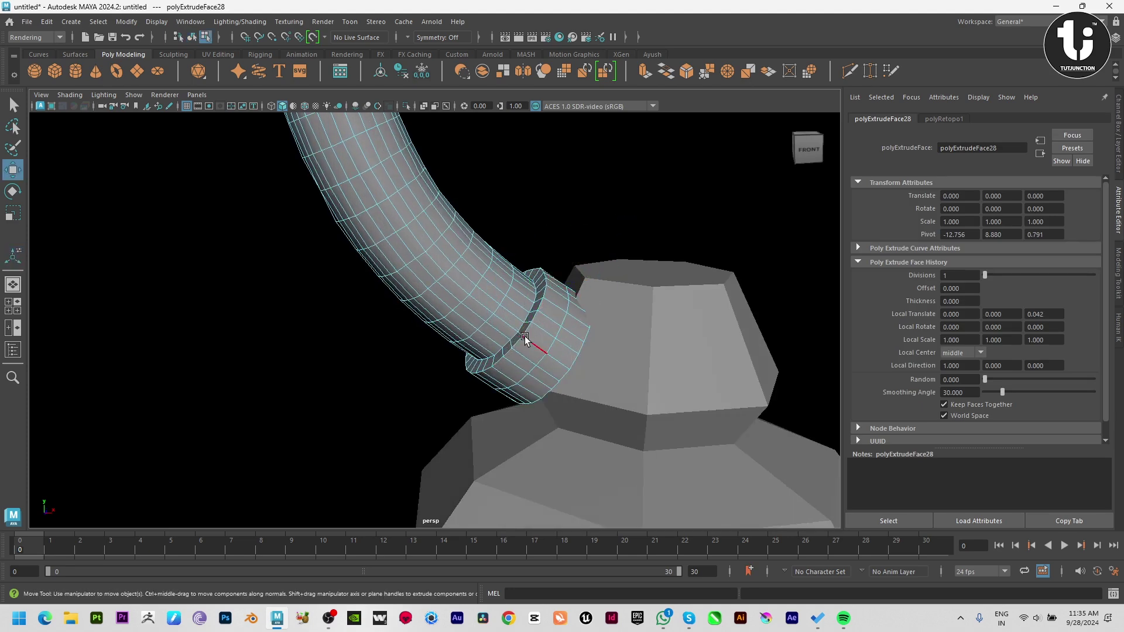
pyautogui.click(523, 343)
pyautogui.doubleClick(519, 343)
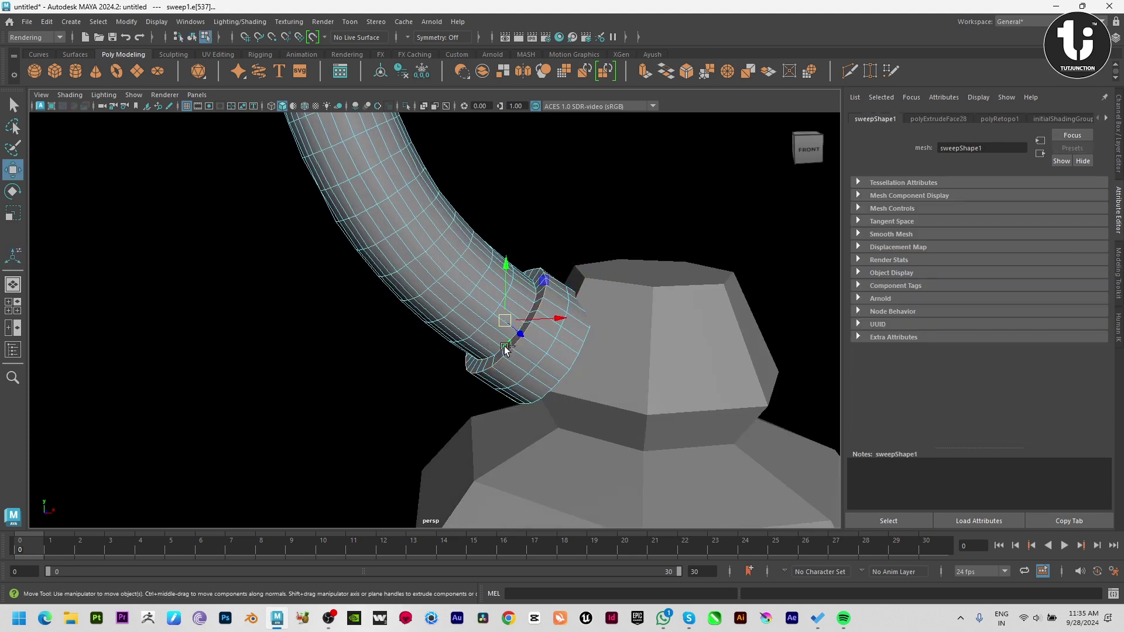
pyautogui.keyDown('shift'); pyautogui.moveTo(504, 349); pyautogui.dragTo(542, 296, button='right'); pyautogui.keyUp('shift')
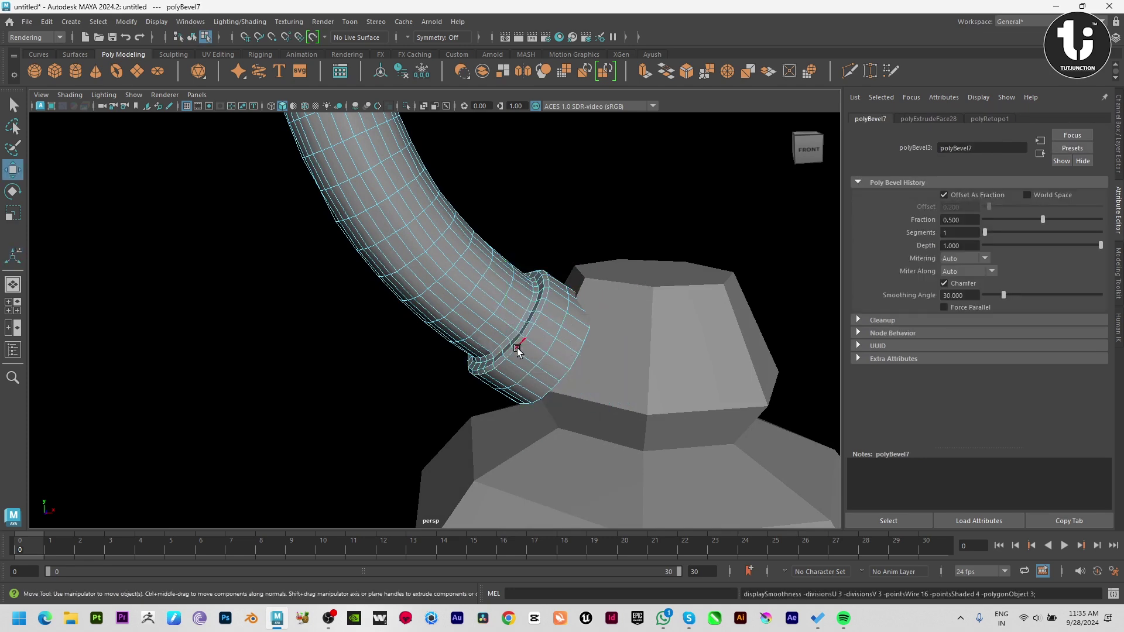
# Step: Move the collar's end faces down so they sink into the finial tip
pyautogui.moveTo(574, 360)
pyautogui.keyDown('alt'); pyautogui.mouseDown()
pyautogui.moveTo(534, 362)
pyautogui.moveTo(571, 404)
pyautogui.mouseUp(); pyautogui.keyUp('alt')
pyautogui.doubleClick(534, 362)
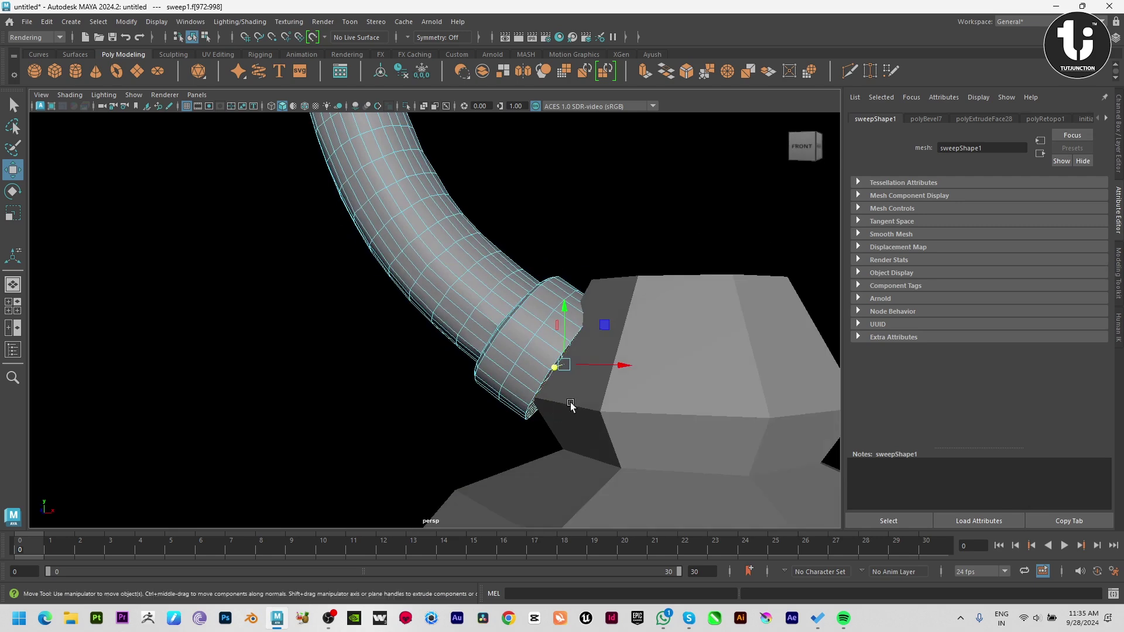
pyautogui.moveTo(650, 379); pyautogui.dragTo(647, 419)
pyautogui.press('f')
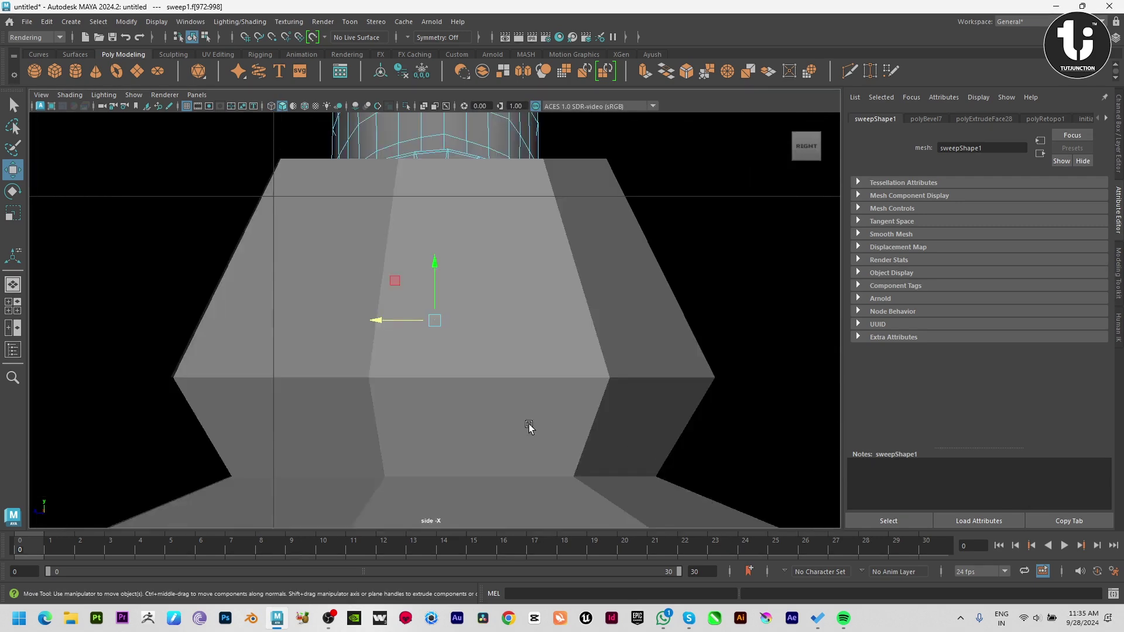
pyautogui.moveTo(528, 427); pyautogui.dragTo(427, 421)
pyautogui.scroll(4, 427, 421)
pyautogui.scroll(3, 502, 379)
pyautogui.scroll(3, 520, 287)
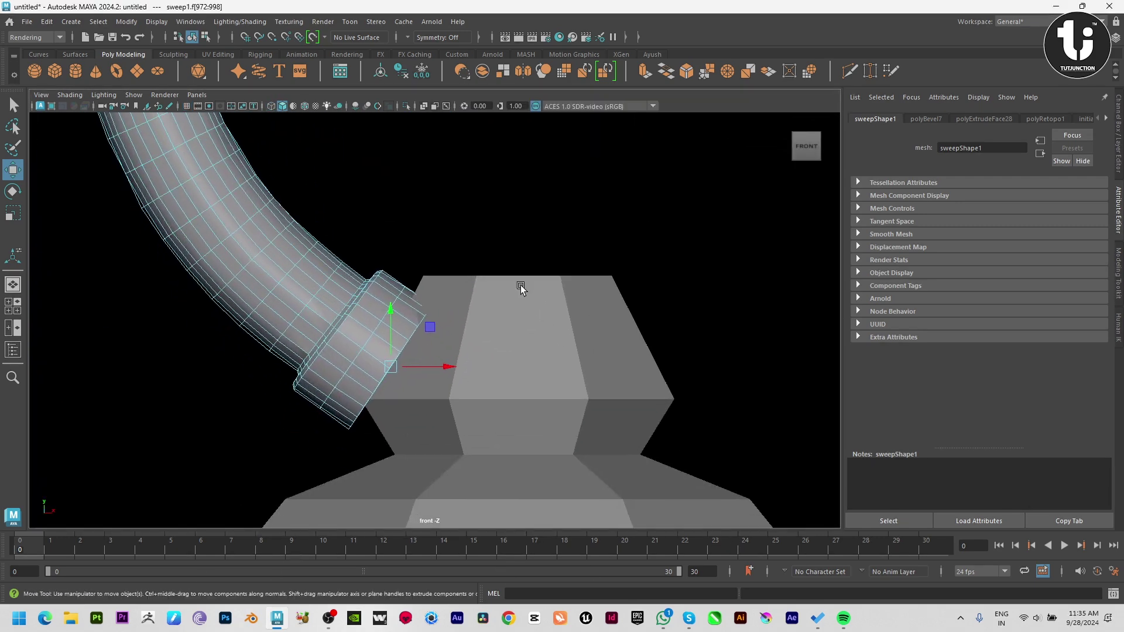
pyautogui.moveTo(402, 370); pyautogui.dragTo(411, 390)
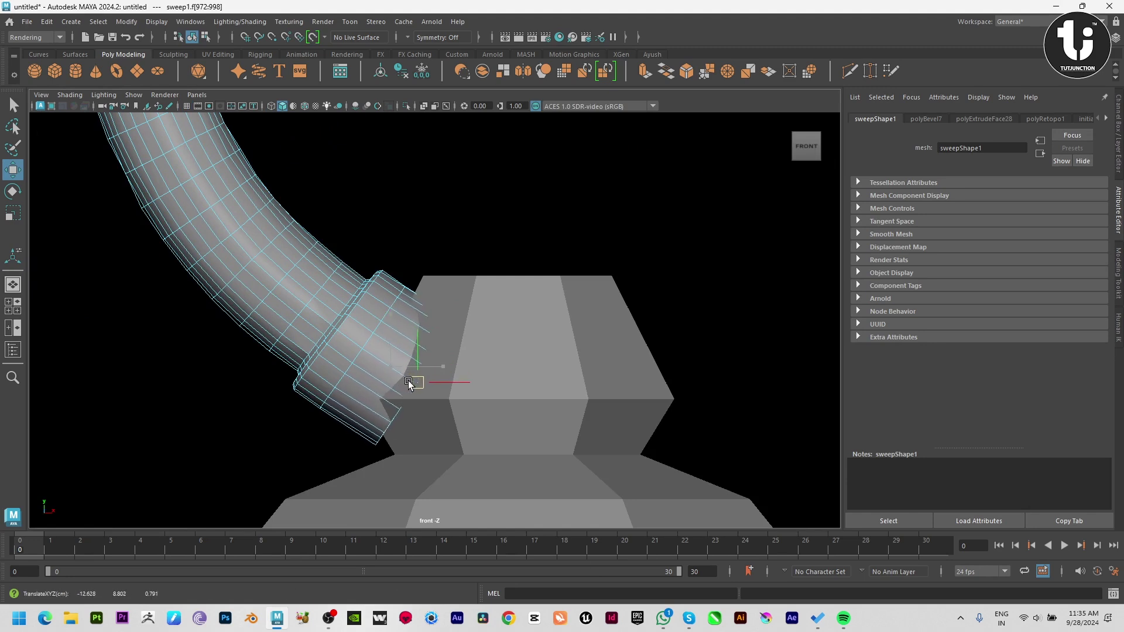
pyautogui.press('r')
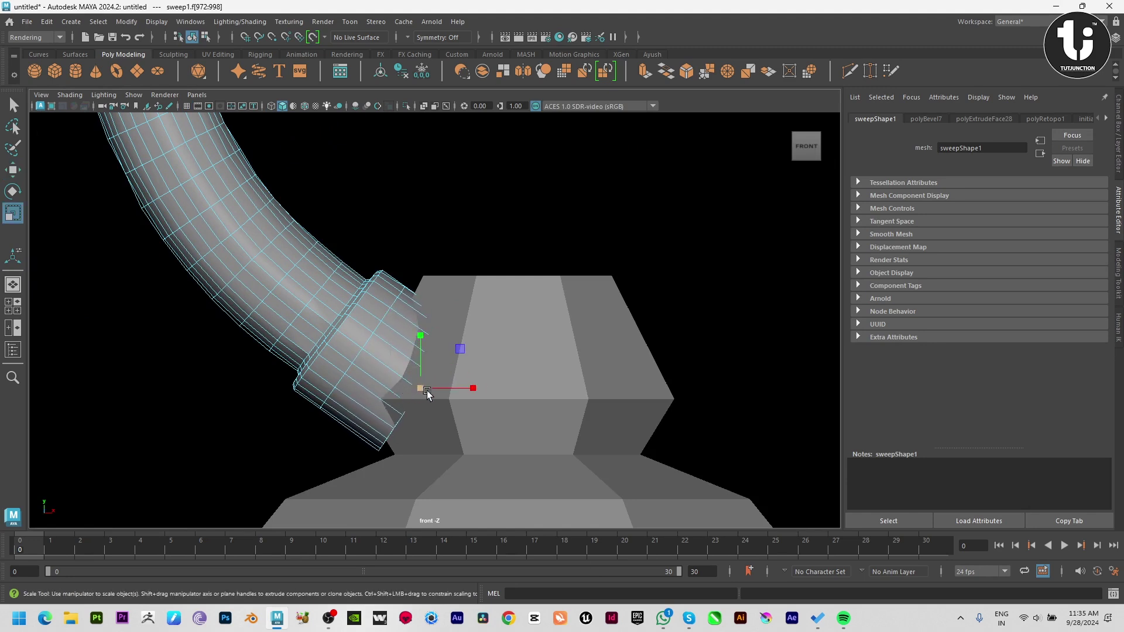
pyautogui.press('w')
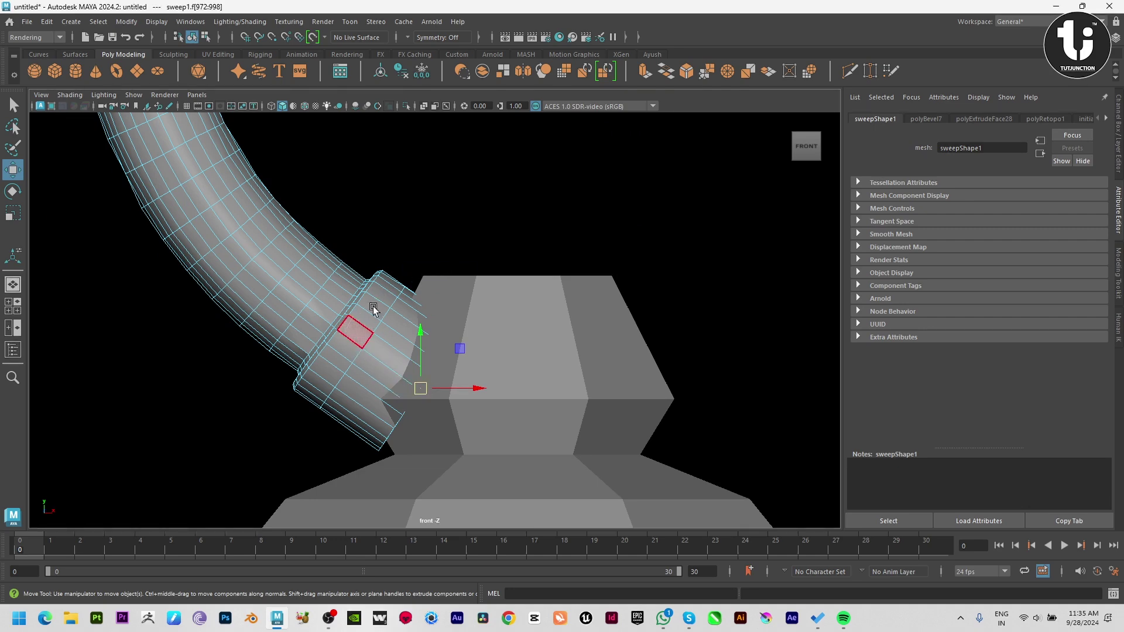
pyautogui.press('F8')
# Step: Zero the handle tube's pivot to the world origin
pyautogui.press('f')
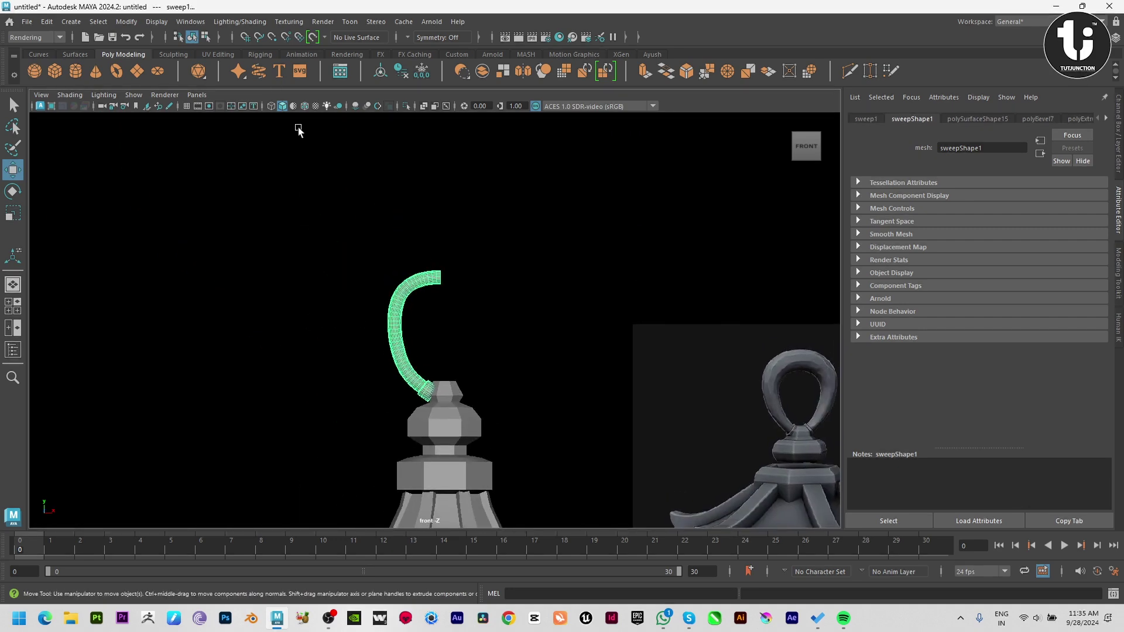
pyautogui.click(127, 22)
pyautogui.click(148, 120)
pyautogui.press('f')
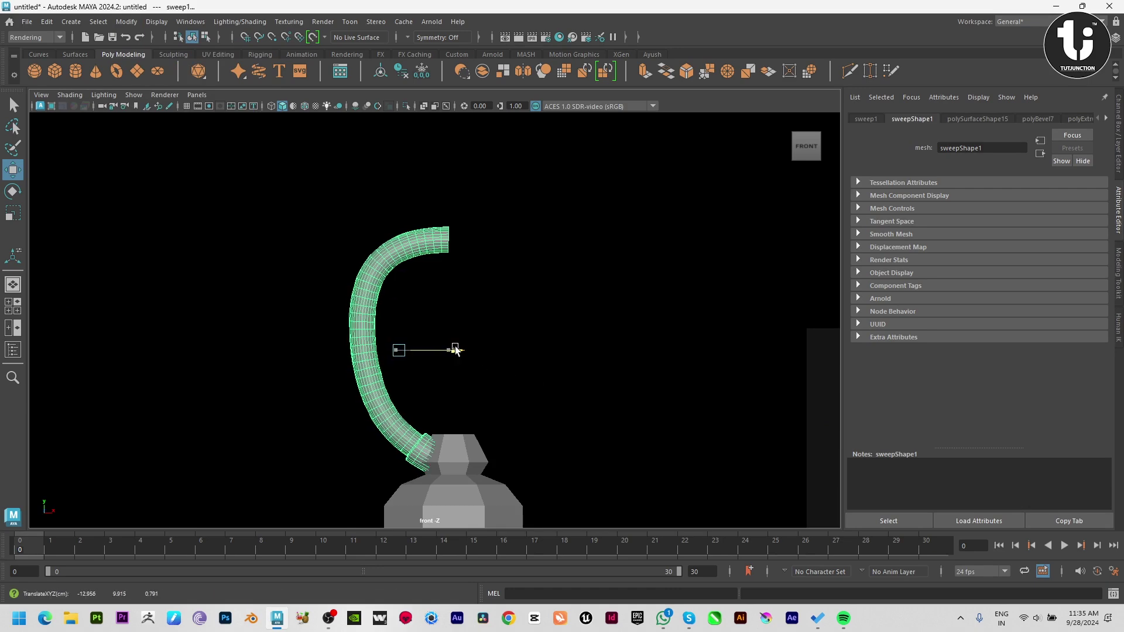
# Step: Create a mirrored copy of the handle tube with Duplicate Special, Scale X -1
pyautogui.press('space')
pyautogui.press('space')
pyautogui.click(661, 203)
pyautogui.moveTo(661, 204)
pyautogui.keyDown('alt'); pyautogui.mouseDown()
pyautogui.moveTo(343, 311)
pyautogui.moveTo(582, 313)
pyautogui.moveTo(516, 286)
pyautogui.moveTo(364, 288)
pyautogui.mouseUp(); pyautogui.keyUp('alt')
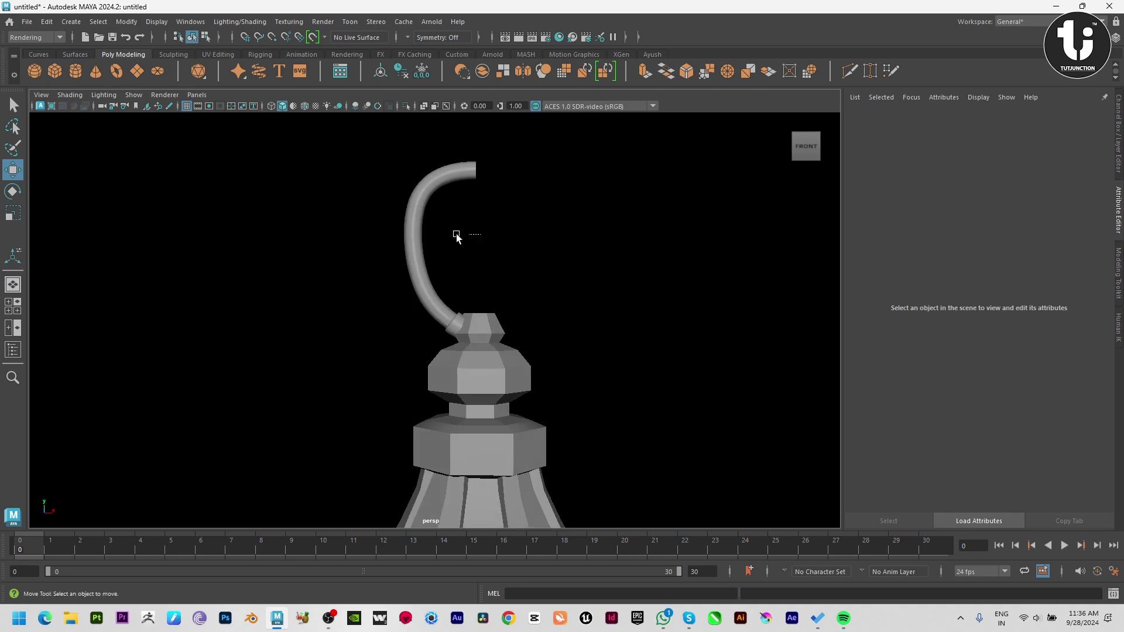
pyautogui.click(410, 246)
pyautogui.press('space')
pyautogui.press('space')
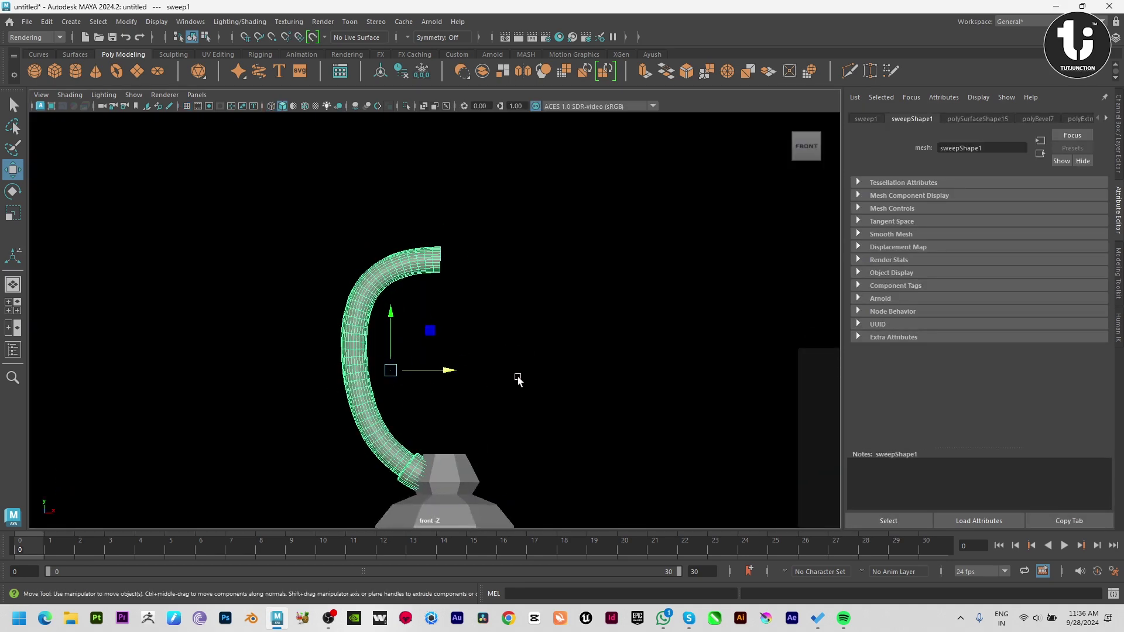
pyautogui.scroll(-3, 463, 375)
pyautogui.hotkey('ctrl', 'd')
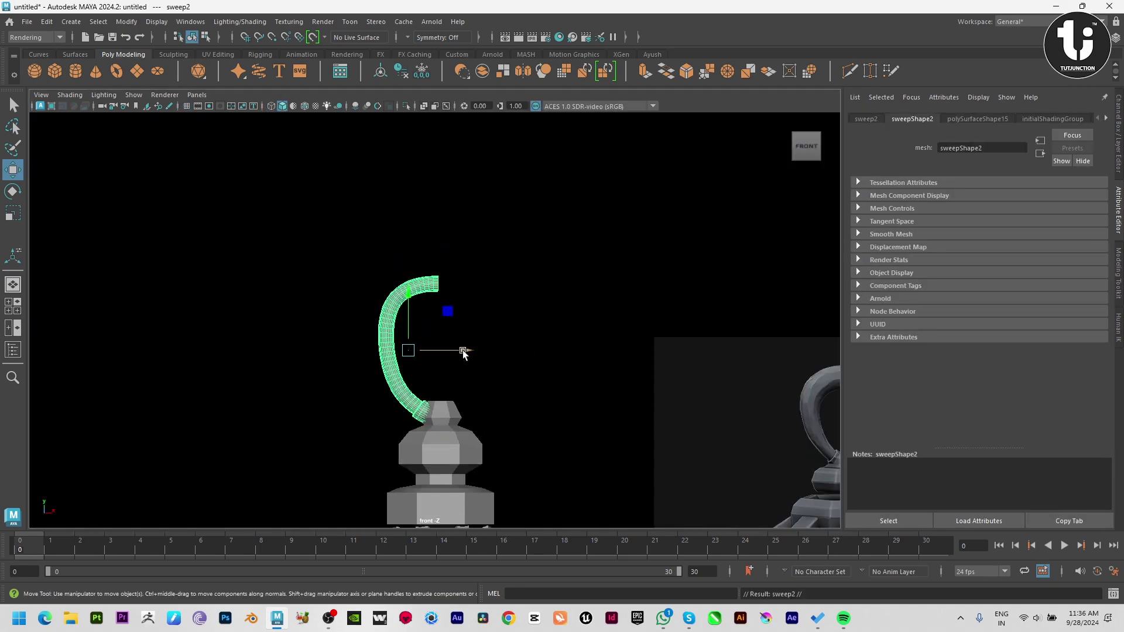
pyautogui.hotkey('ctrl', 'z')
pyautogui.click(47, 22)
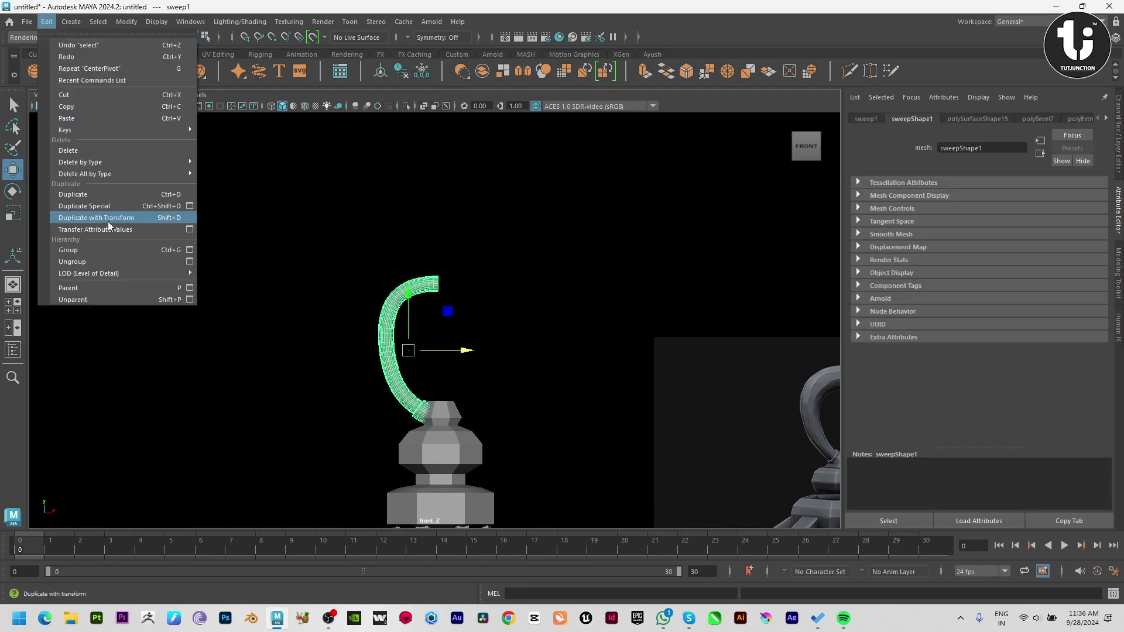
pyautogui.click(191, 206)
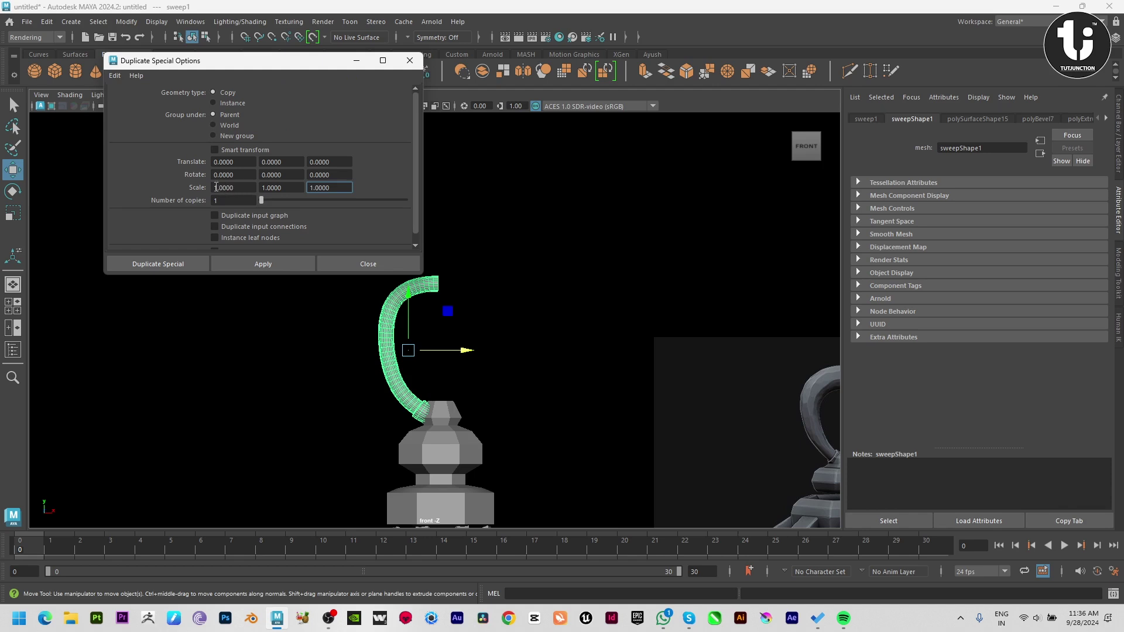
pyautogui.click(291, 266)
pyautogui.click(398, 263)
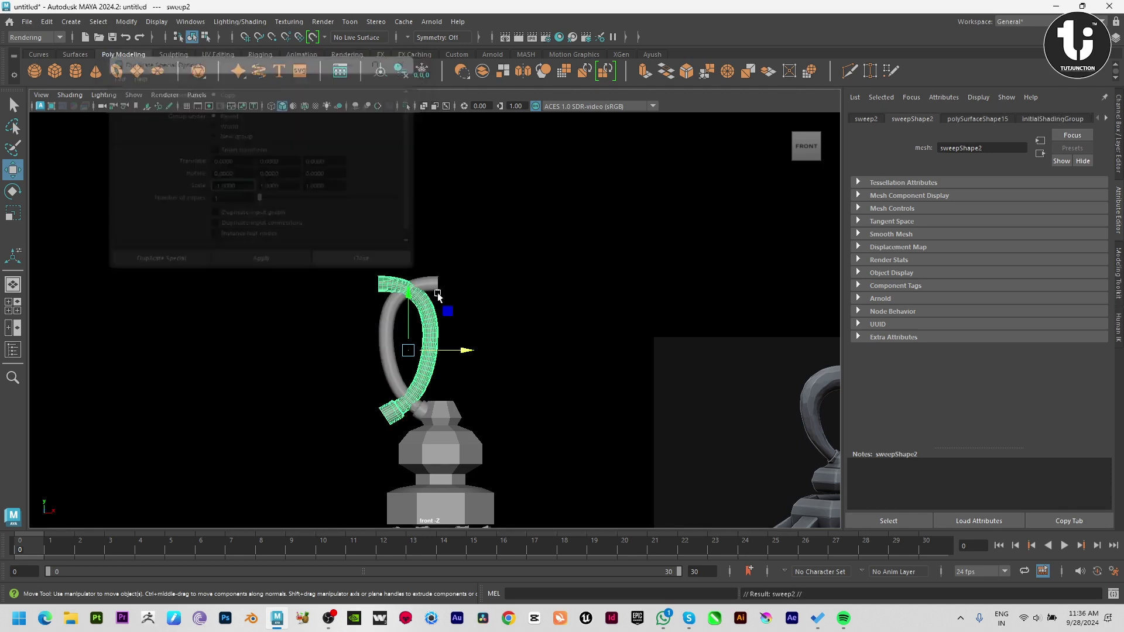
# Step: Slide the mirrored half along X to nearly close the handle loop
pyautogui.moveTo(463, 350)
pyautogui.mouseDown()
pyautogui.moveTo(532, 352)
pyautogui.moveTo(526, 343)
pyautogui.mouseUp()
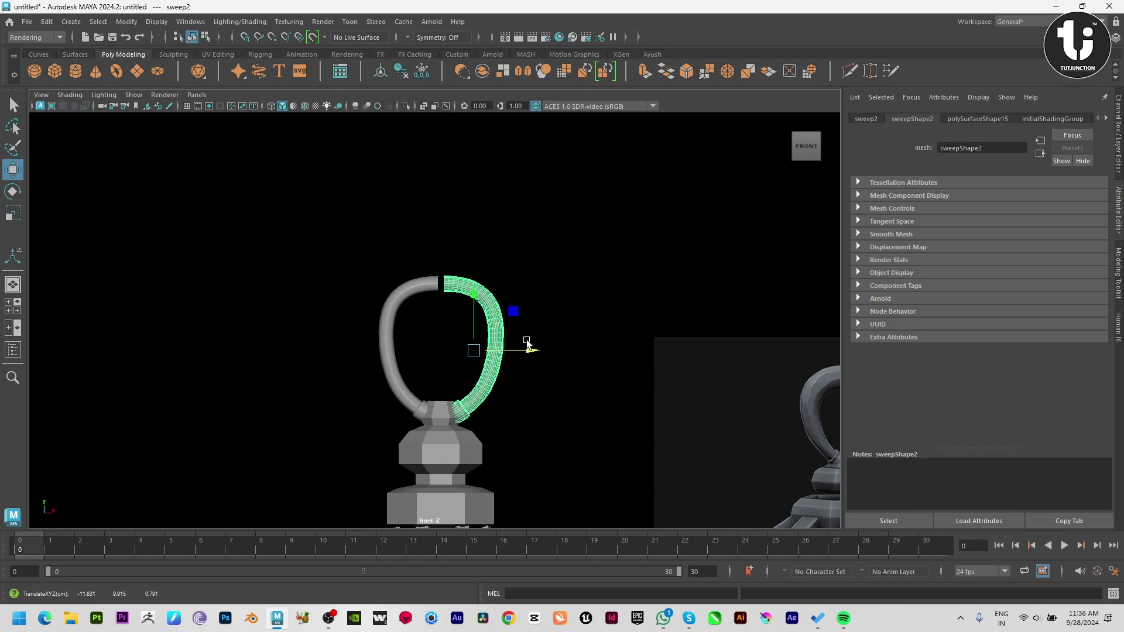
pyautogui.click(562, 376)
pyautogui.click(471, 287)
pyautogui.keyDown('alt'); pyautogui.moveTo(597, 306); pyautogui.dragTo(678, 221); pyautogui.keyUp('alt')
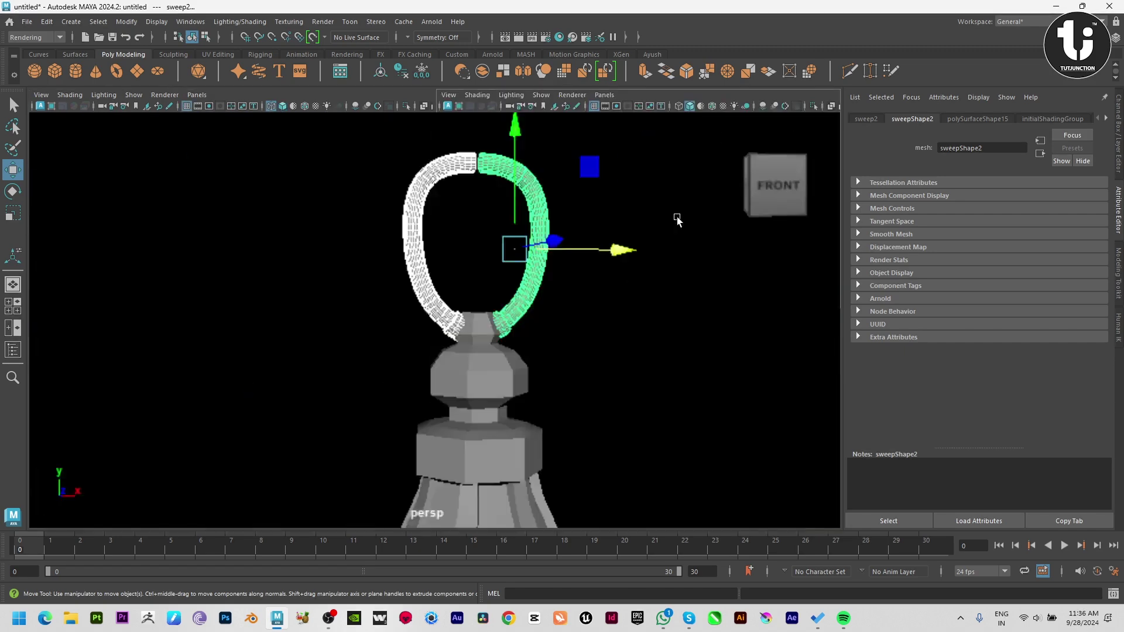
pyautogui.keyDown('alt'); pyautogui.moveTo(677, 221); pyautogui.dragTo(621, 351, button='right'); pyautogui.keyUp('alt')
pyautogui.keyDown('alt'); pyautogui.moveTo(621, 351); pyautogui.dragTo(454, 304); pyautogui.keyUp('alt')
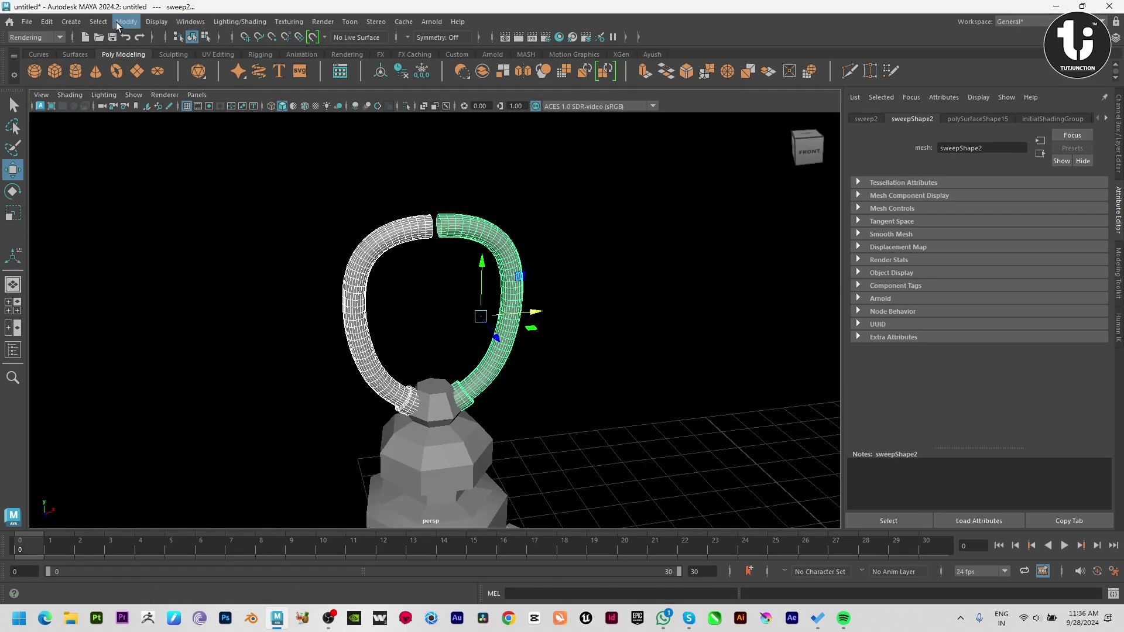
# Step: Combine the two handle halves into one mesh, sweep3
pyautogui.click(35, 37)
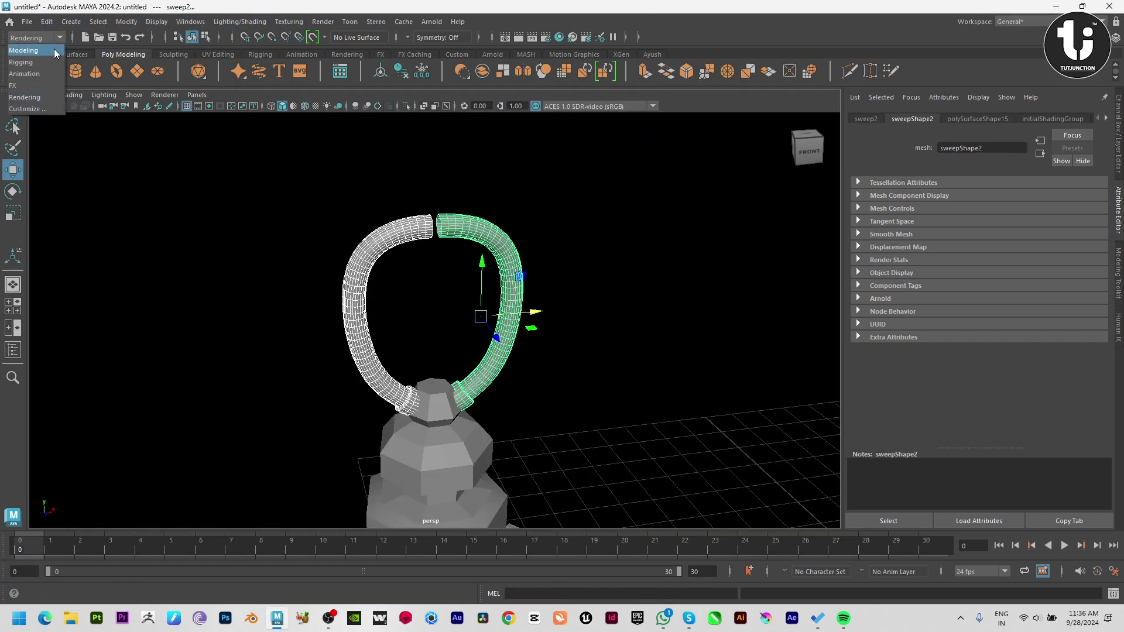
pyautogui.click(222, 21)
pyautogui.click(246, 68)
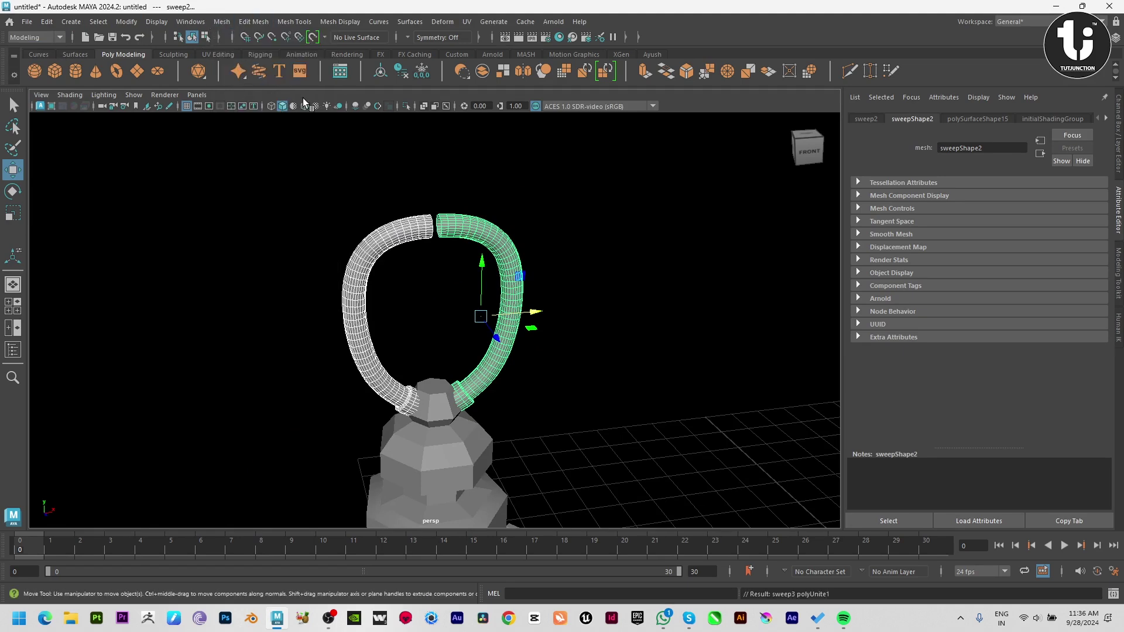
# Step: Scale the top gap vertices together and merge them into a continuous loop
pyautogui.press('F9')
pyautogui.press('space')
pyautogui.press('space')
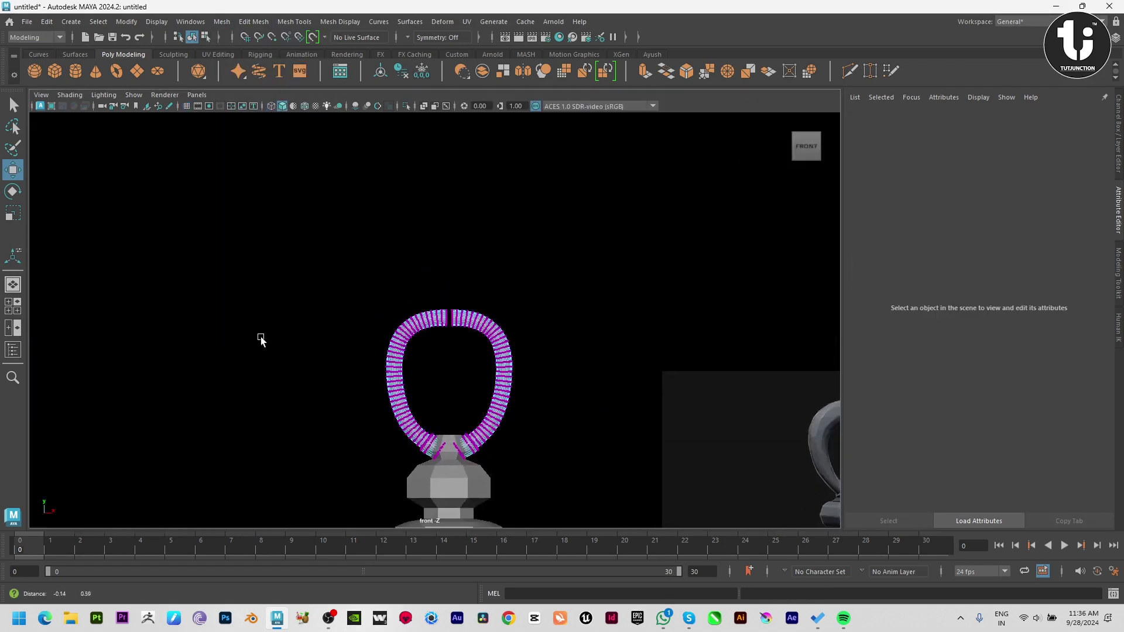
pyautogui.scroll(5, 525, 389)
pyautogui.scroll(3, 530, 326)
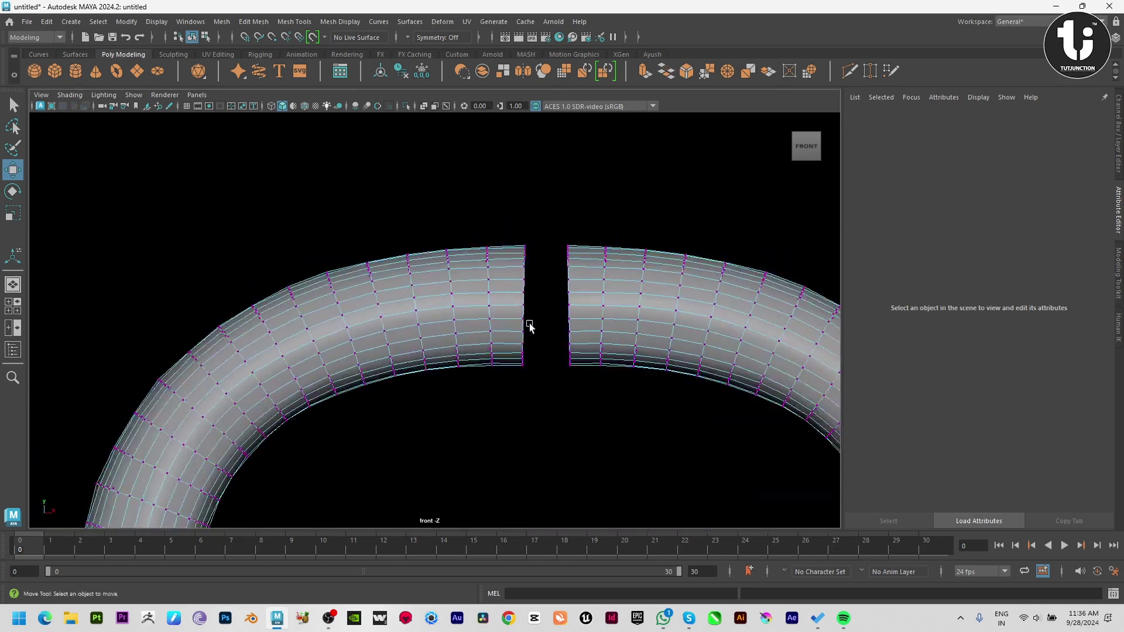
pyautogui.moveTo(514, 195); pyautogui.dragTo(582, 394)
pyautogui.press('r')
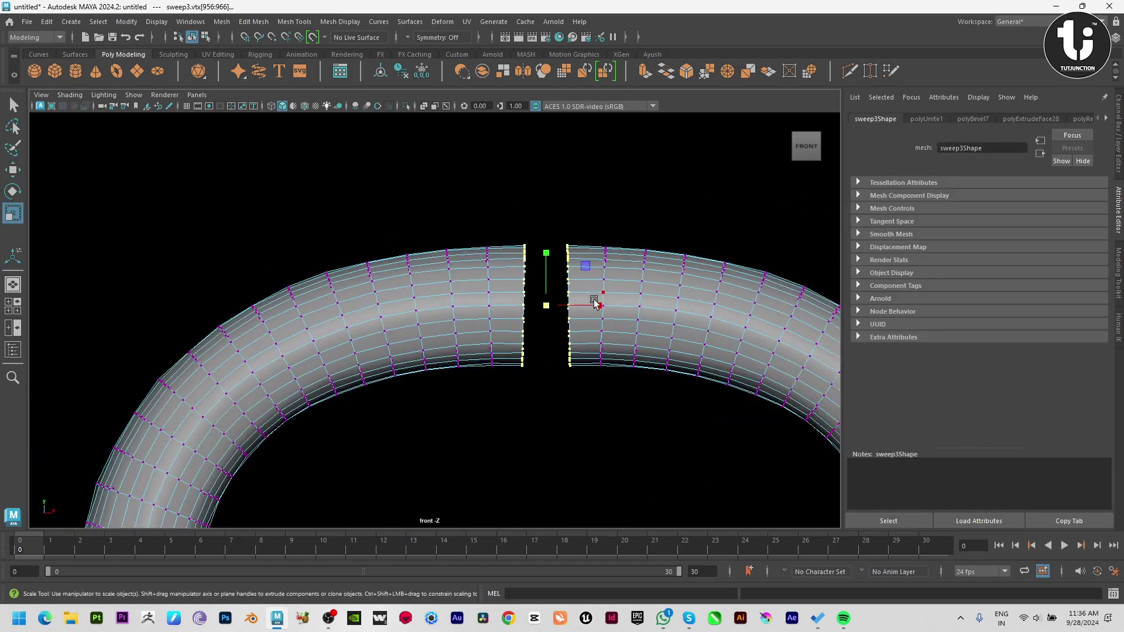
pyautogui.moveTo(596, 303); pyautogui.dragTo(349, 312)
pyautogui.keyDown('shift'); pyautogui.moveTo(548, 235); pyautogui.dragTo(600, 198, button='right'); pyautogui.keyUp('shift')
pyautogui.press('w')
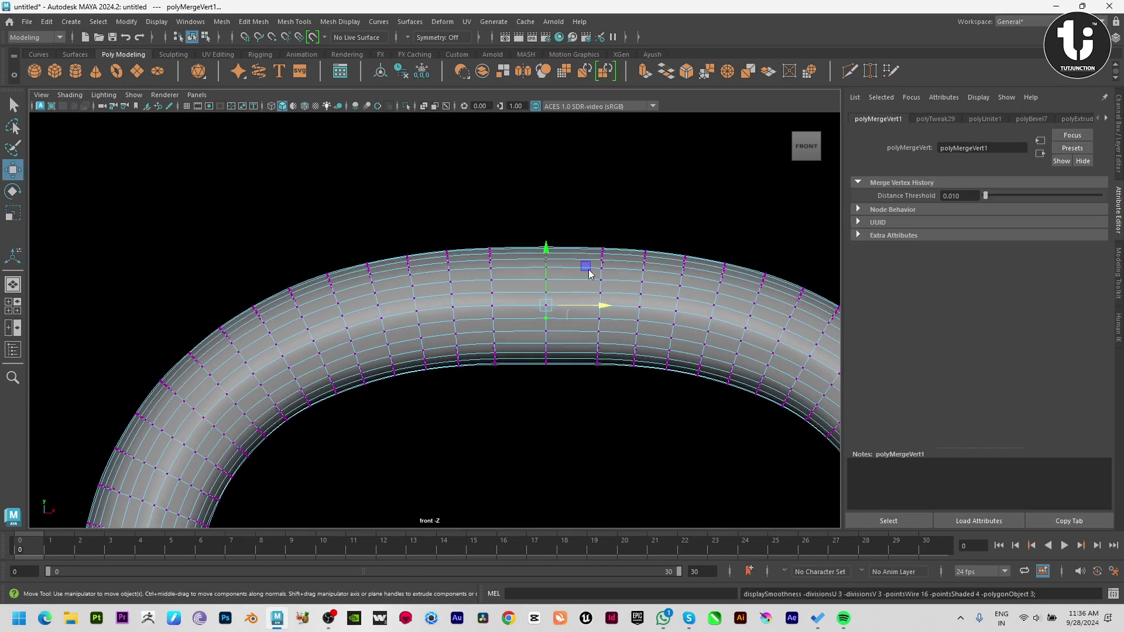
pyautogui.click(714, 311)
# Step: Marquee-select the upper half of the ring's vertices
pyautogui.scroll(-5, 483, 321)
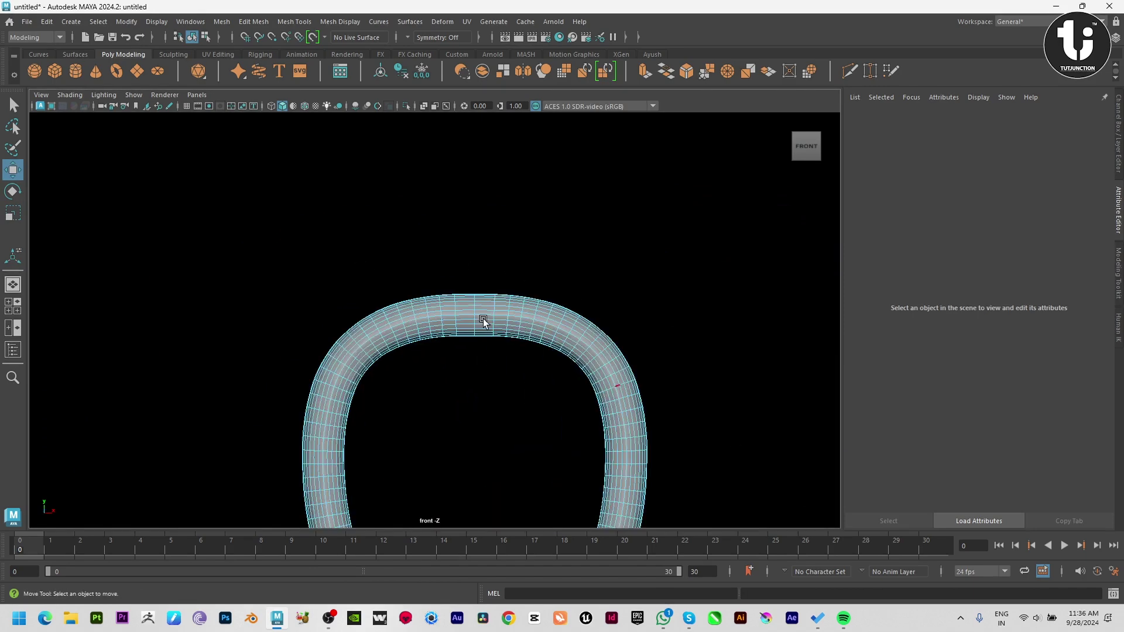
pyautogui.scroll(-4, 530, 367)
pyautogui.scroll(-1, 421, 289)
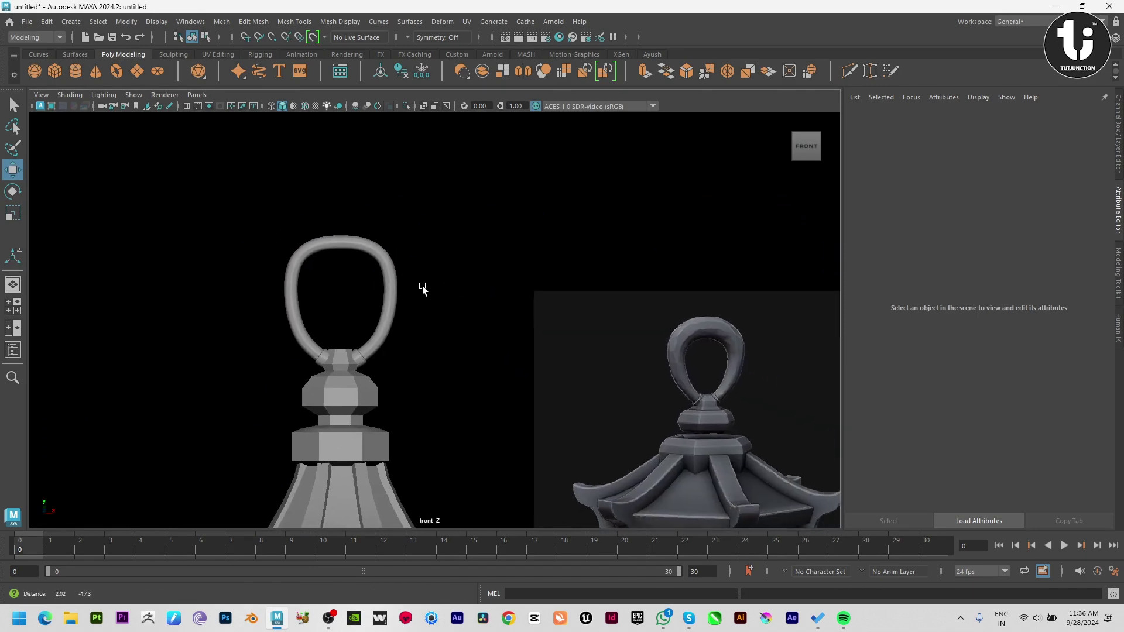
pyautogui.keyDown('alt'); pyautogui.moveTo(422, 288); pyautogui.dragTo(392, 287, button='middle'); pyautogui.keyUp('alt')
pyautogui.scroll(3, 316, 259)
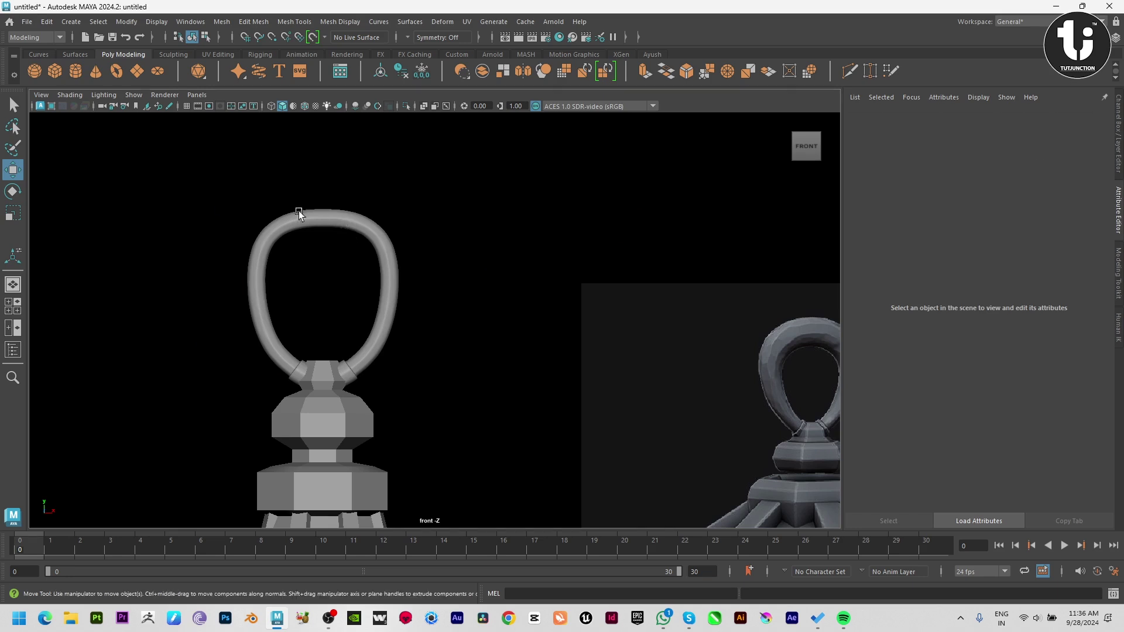
pyautogui.moveTo(298, 216); pyautogui.dragTo(185, 183, button='right')
pyautogui.moveTo(185, 184); pyautogui.dragTo(481, 300)
# Step: Try scaling the upper ring with Soft Select on, then undo the stretch
pyautogui.press('b')
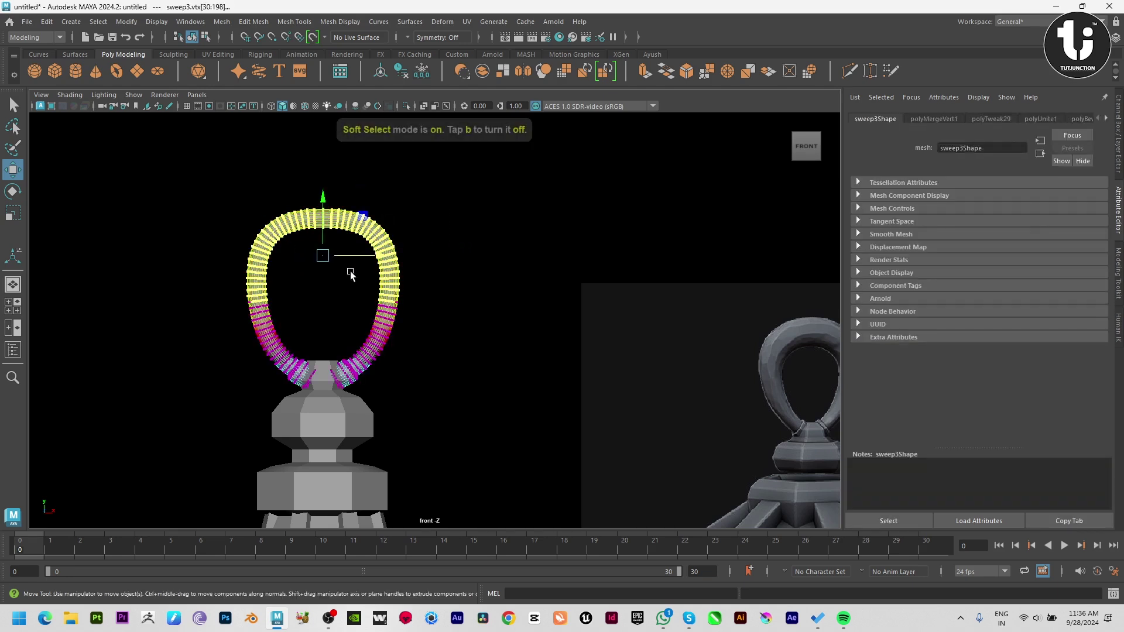
pyautogui.moveTo(326, 254); pyautogui.dragTo(335, 335)
pyautogui.press('r')
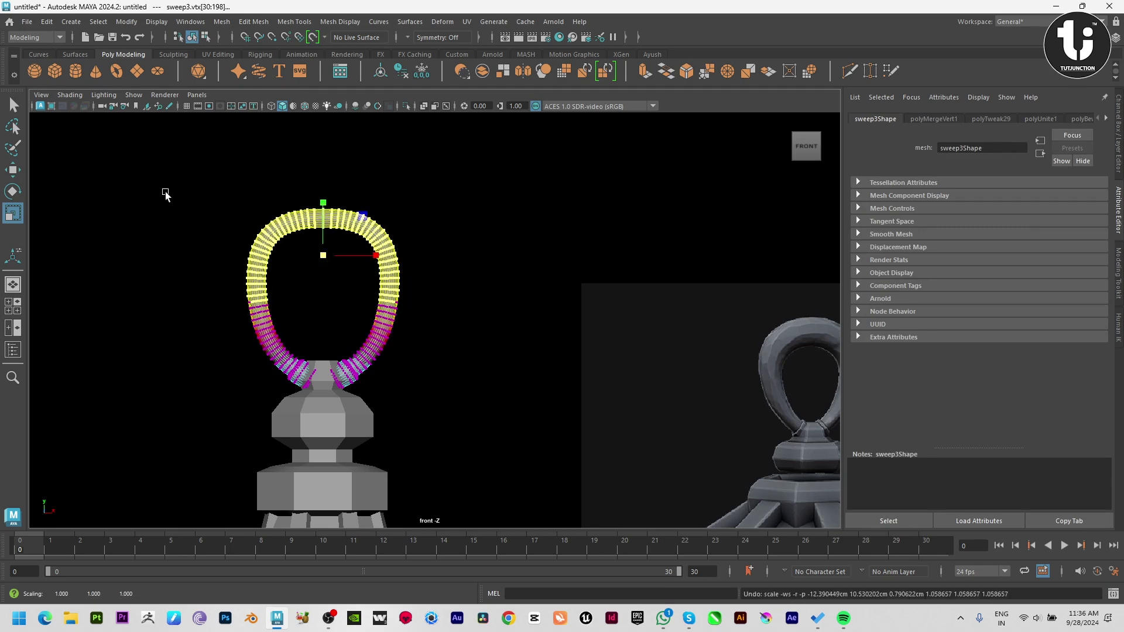
pyautogui.moveTo(341, 255); pyautogui.dragTo(340, 266)
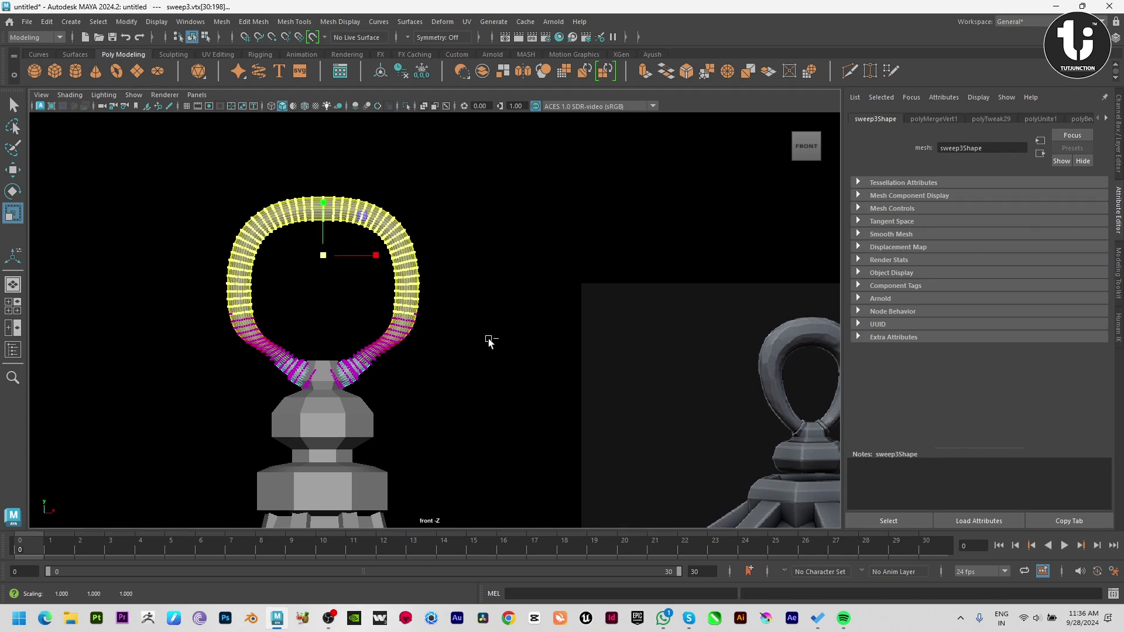
pyautogui.hotkey('ctrl', 'z')
# Step: Select the ring's top vertices and scale them to 1.461 for a flatter crown
pyautogui.press('F8')
pyautogui.scroll(-3, 479, 303)
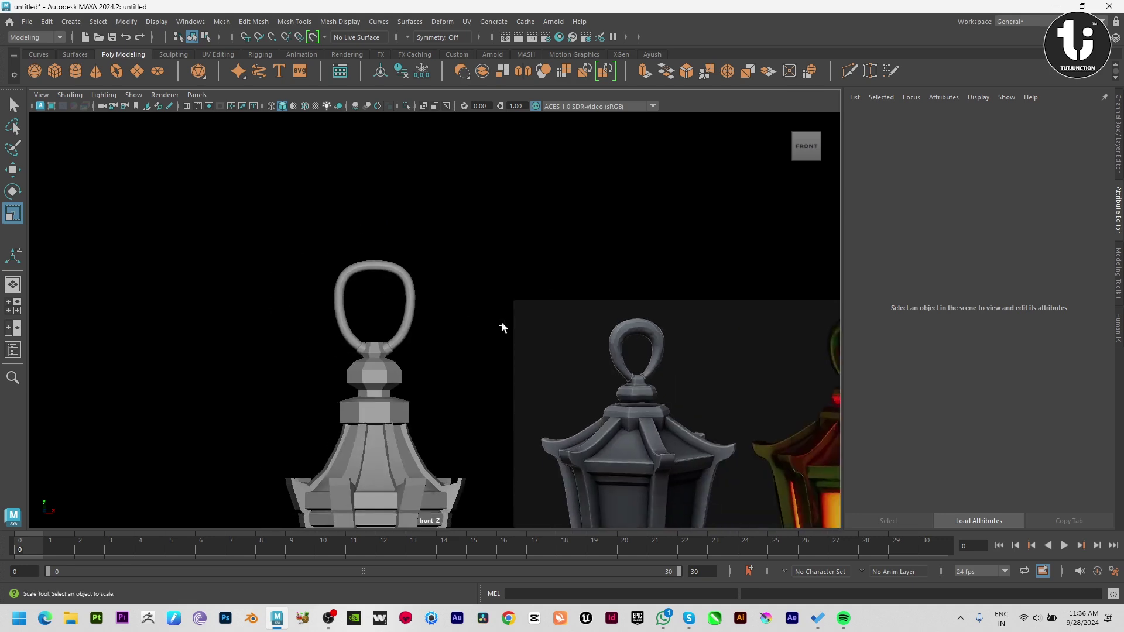
pyautogui.scroll(1, 502, 322)
pyautogui.click(338, 239)
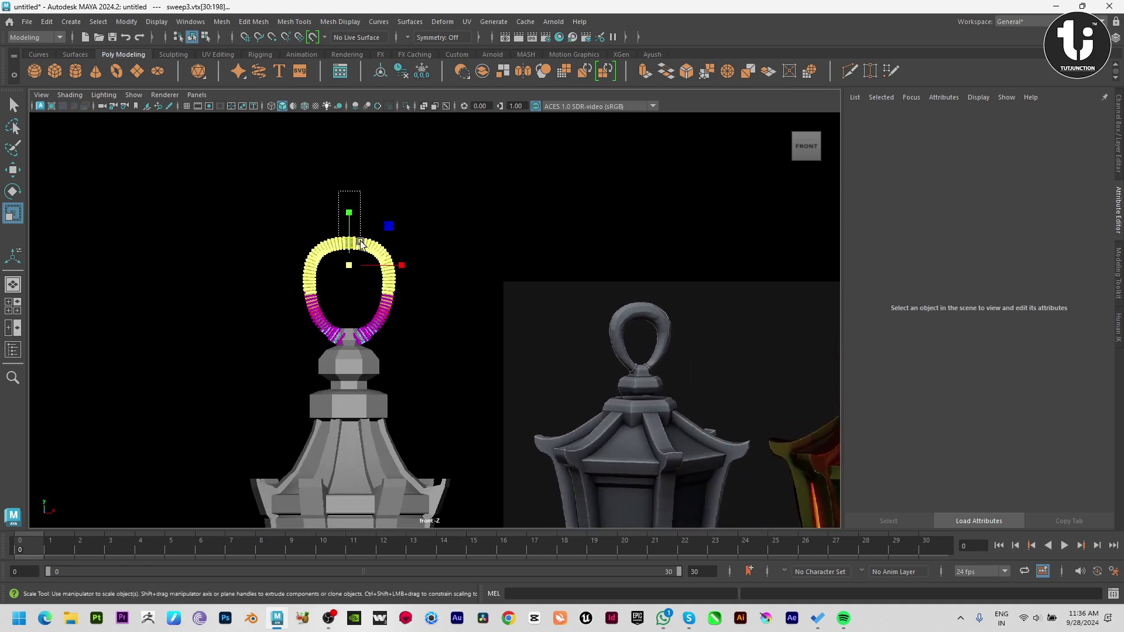
pyautogui.moveTo(362, 270); pyautogui.dragTo(359, 264)
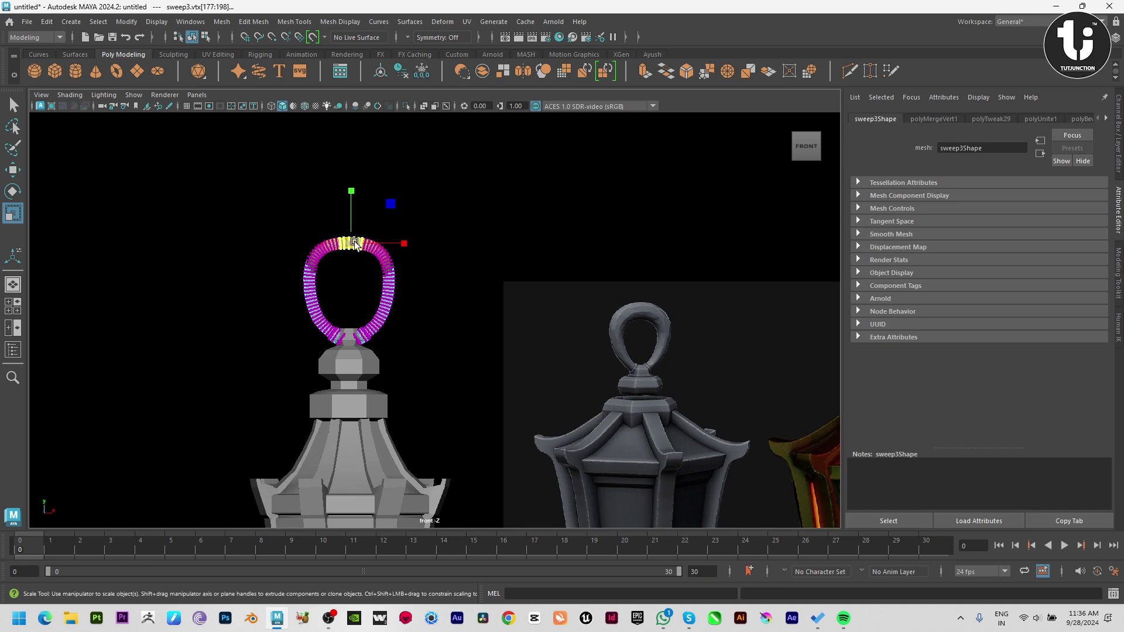
pyautogui.click(355, 242)
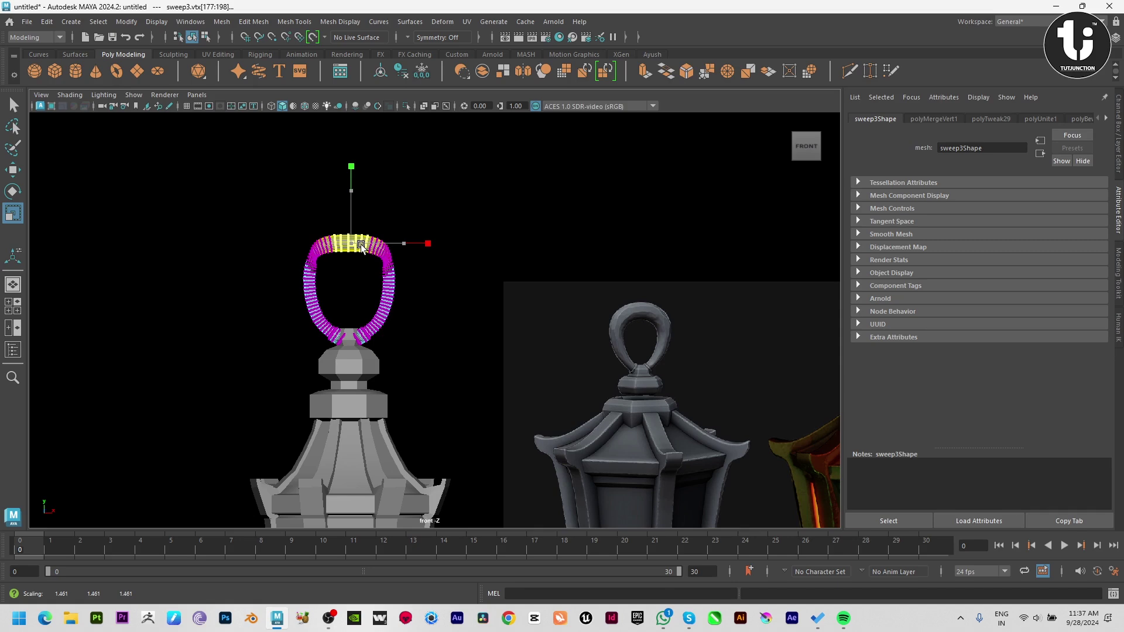
# Step: Clear the selection and check the widened handle
pyautogui.click(476, 283)
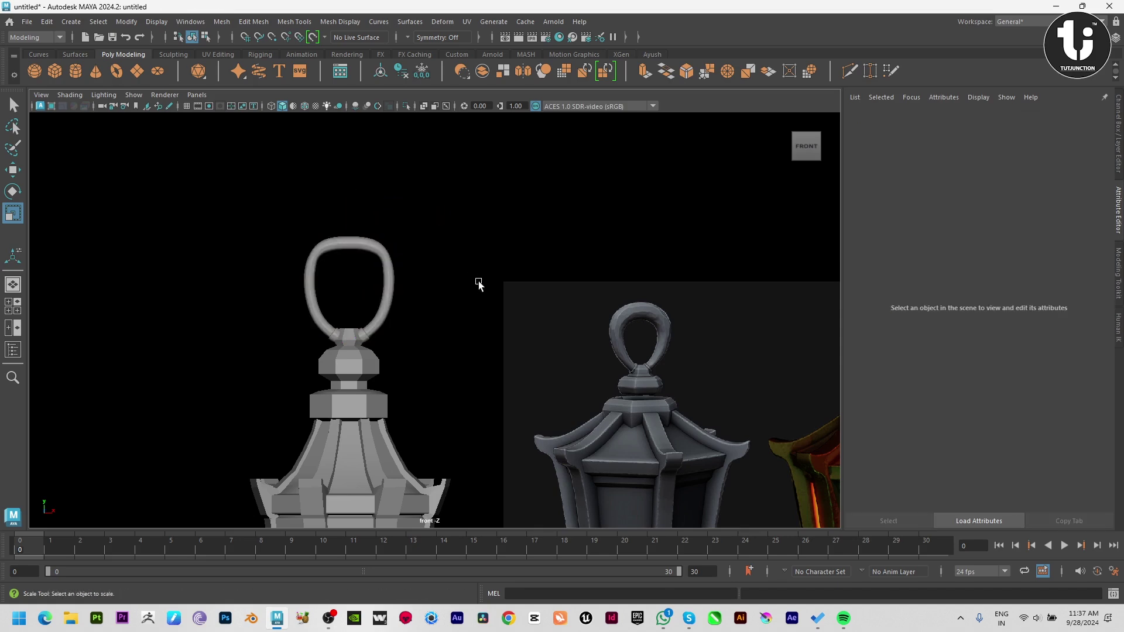
pyautogui.scroll(1, 492, 317)
pyautogui.scroll(1, 453, 280)
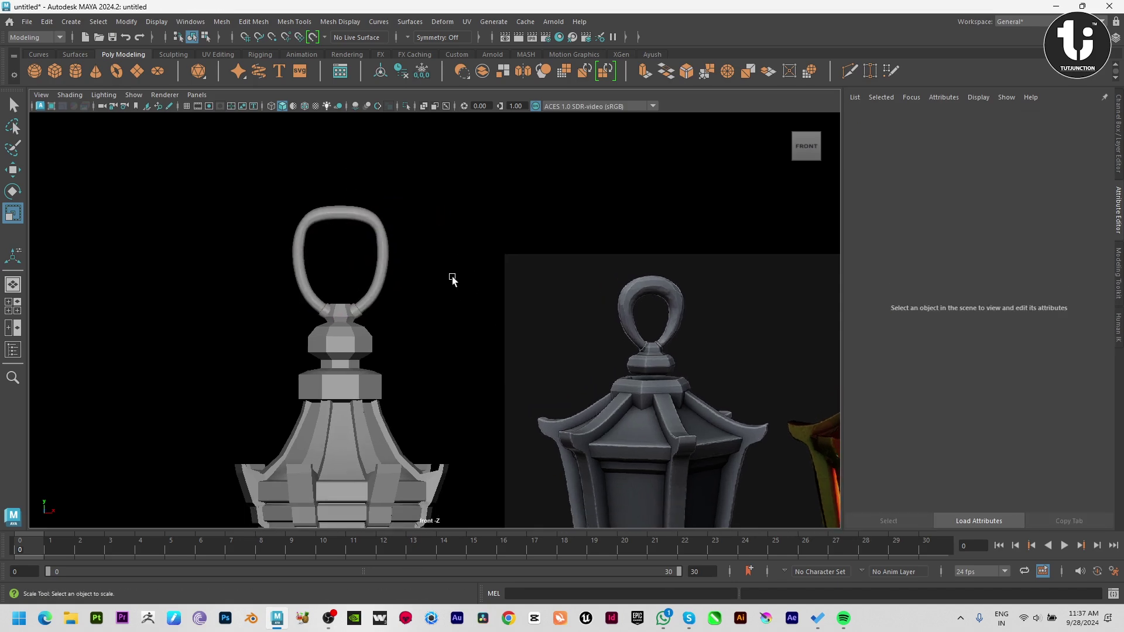
pyautogui.click(379, 249)
pyautogui.scroll(-1, 381, 257)
pyautogui.click(454, 426)
pyautogui.scroll(-1, 454, 427)
# Step: Frame the whole lantern in a full perspective view
pyautogui.scroll(-1, 448, 375)
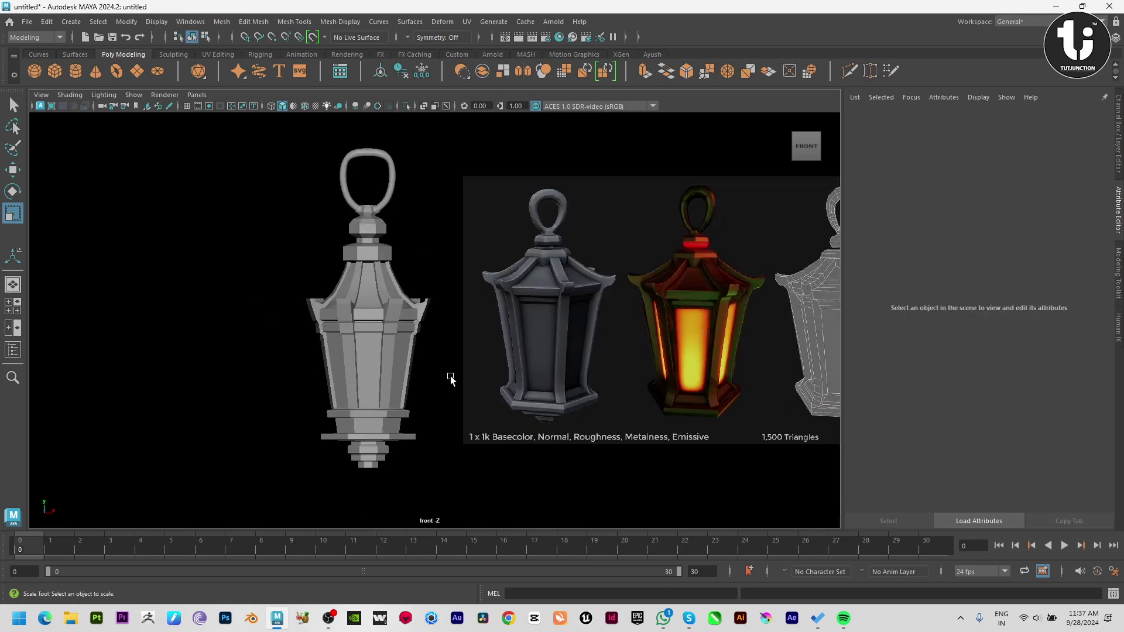
pyautogui.scroll(1, 446, 349)
pyautogui.scroll(1, 452, 341)
pyautogui.keyDown('alt'); pyautogui.moveTo(445, 344); pyautogui.dragTo(422, 439, button='middle'); pyautogui.keyUp('alt')
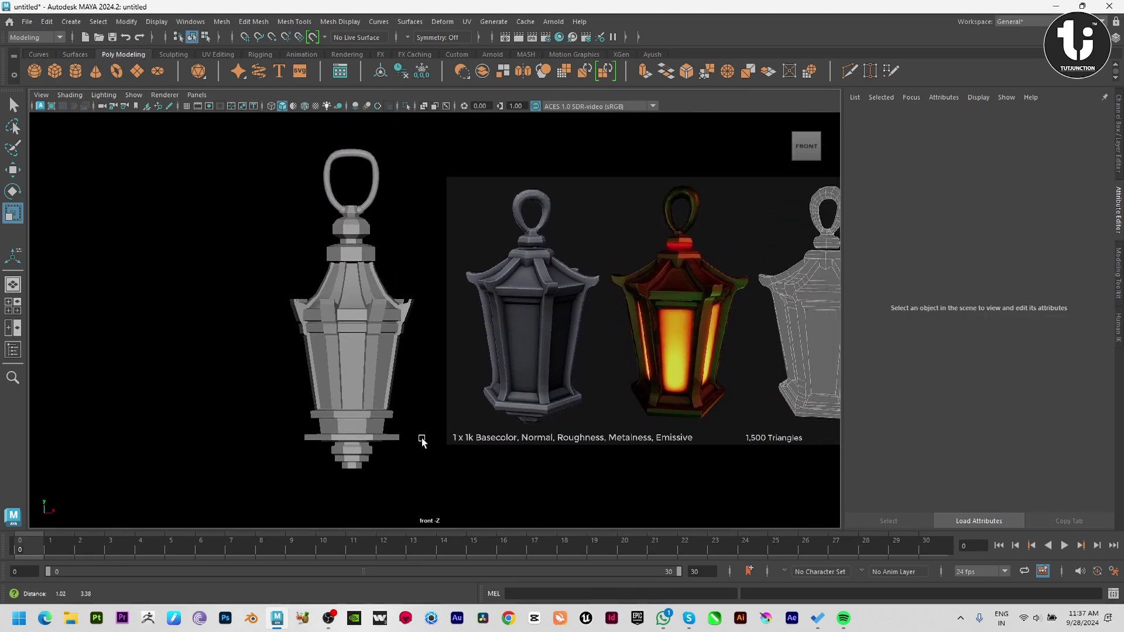
pyautogui.scroll(-1, 553, 410)
pyautogui.scroll(-1, 511, 377)
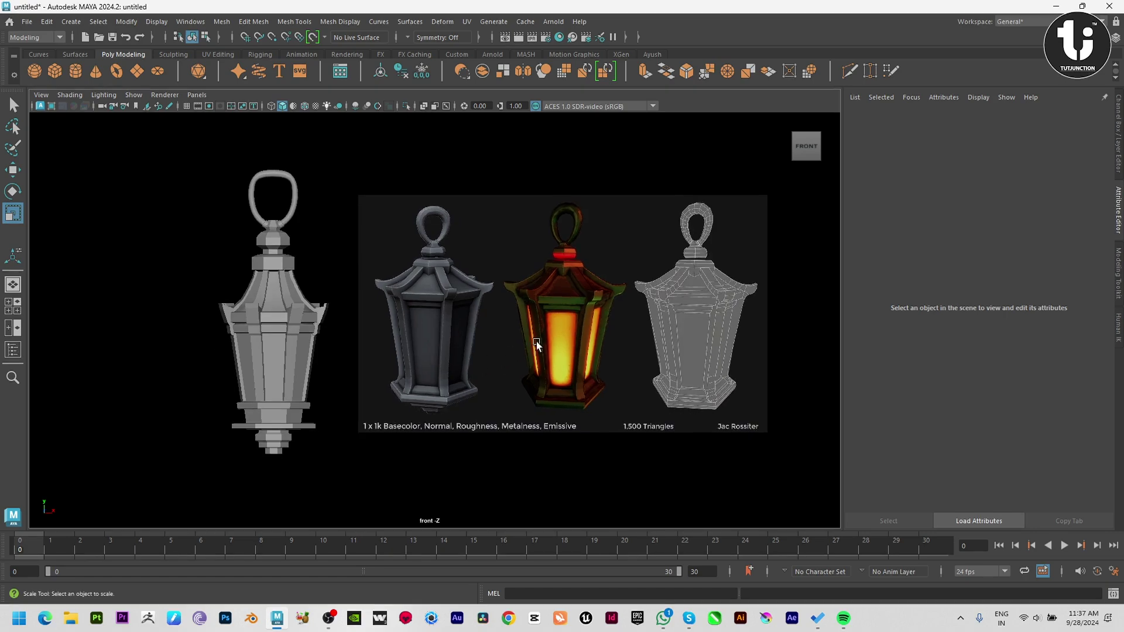
pyautogui.press('space')
pyautogui.press('space')
pyautogui.scroll(-2, 677, 271)
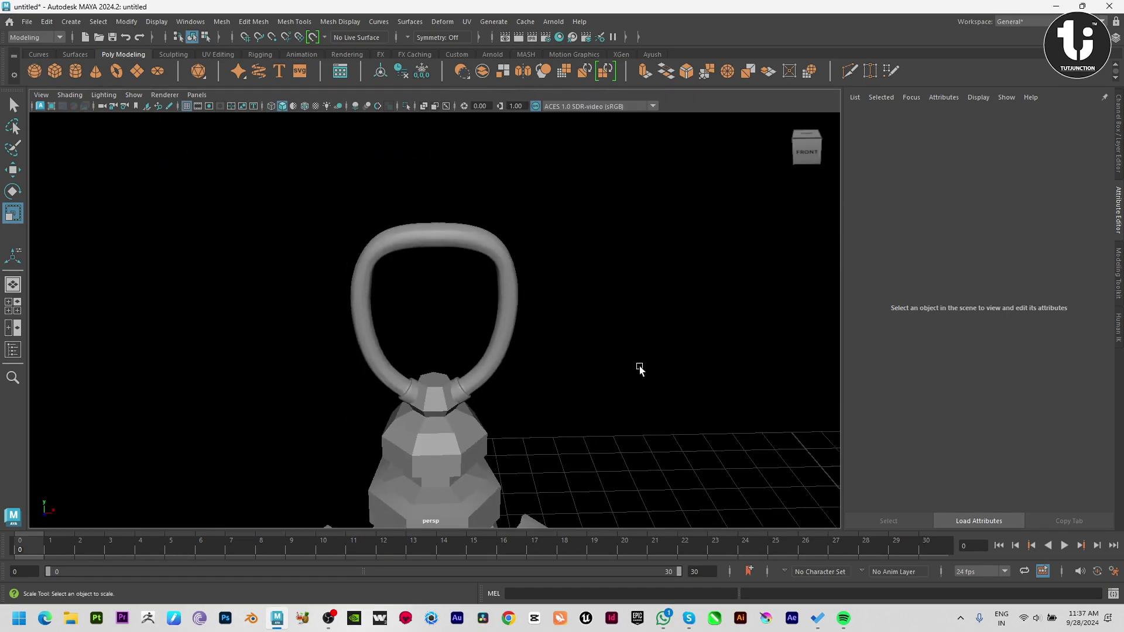
pyautogui.moveTo(510, 293)
pyautogui.keyDown('alt'); pyautogui.mouseDown()
pyautogui.moveTo(482, 207)
pyautogui.moveTo(368, 298)
pyautogui.moveTo(408, 276)
pyautogui.mouseUp(); pyautogui.keyUp('alt')
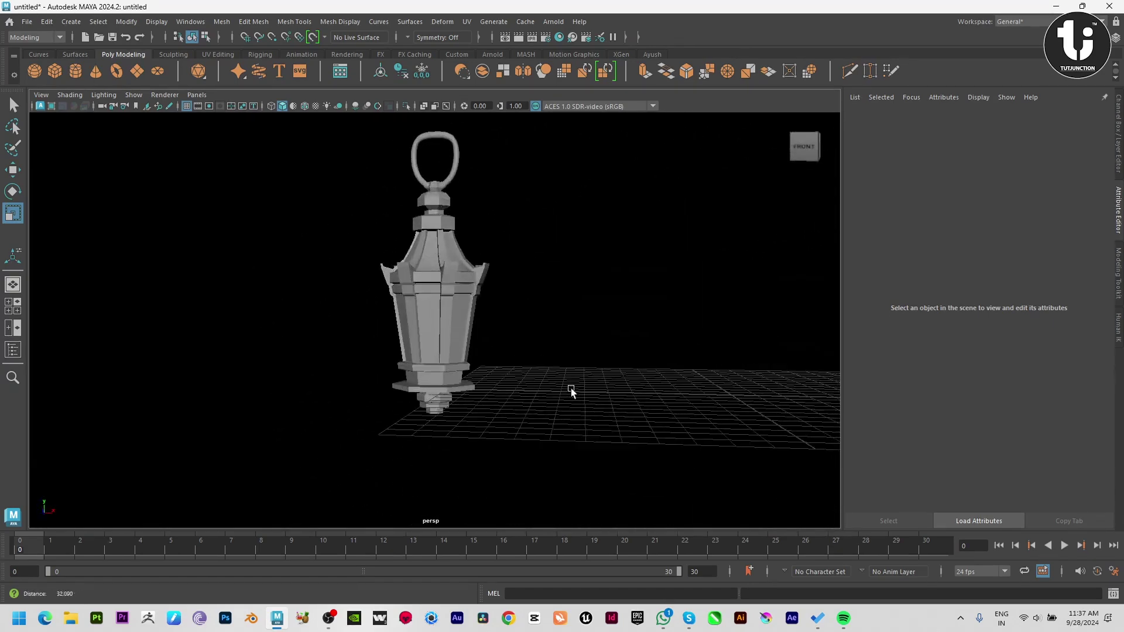
pyautogui.moveTo(572, 389)
pyautogui.keyDown('alt'); pyautogui.mouseDown()
pyautogui.moveTo(457, 365)
pyautogui.moveTo(284, 150)
pyautogui.mouseUp(); pyautogui.keyUp('alt')
# Step: Hide the floor grid, briefly toggle wireframe, and select the whole lantern
pyautogui.click(186, 106)
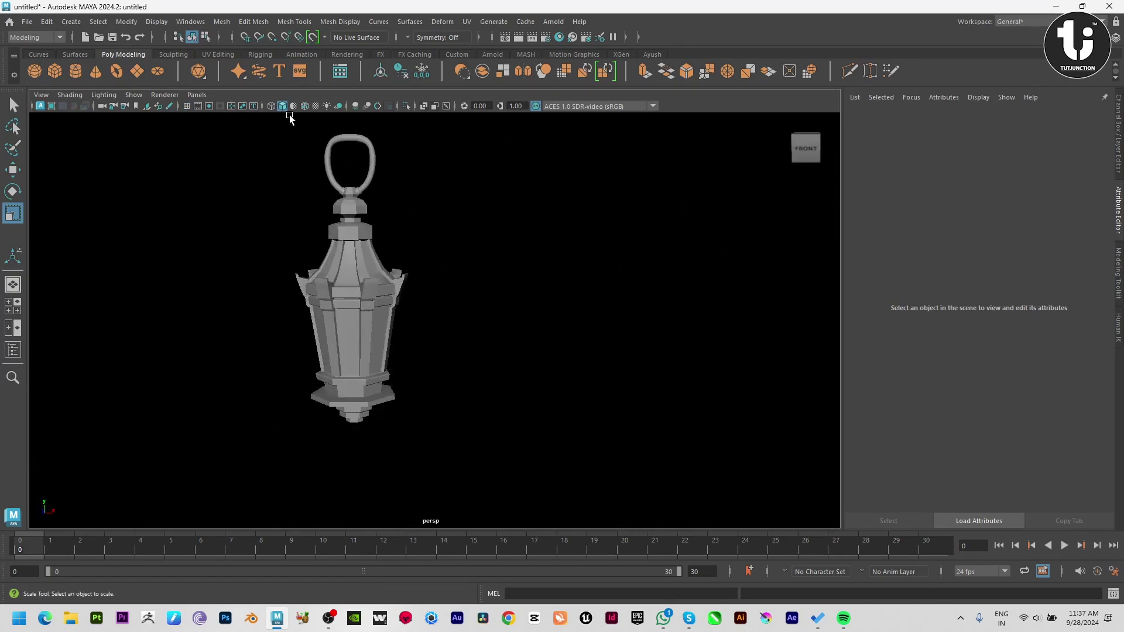
pyautogui.click(304, 106)
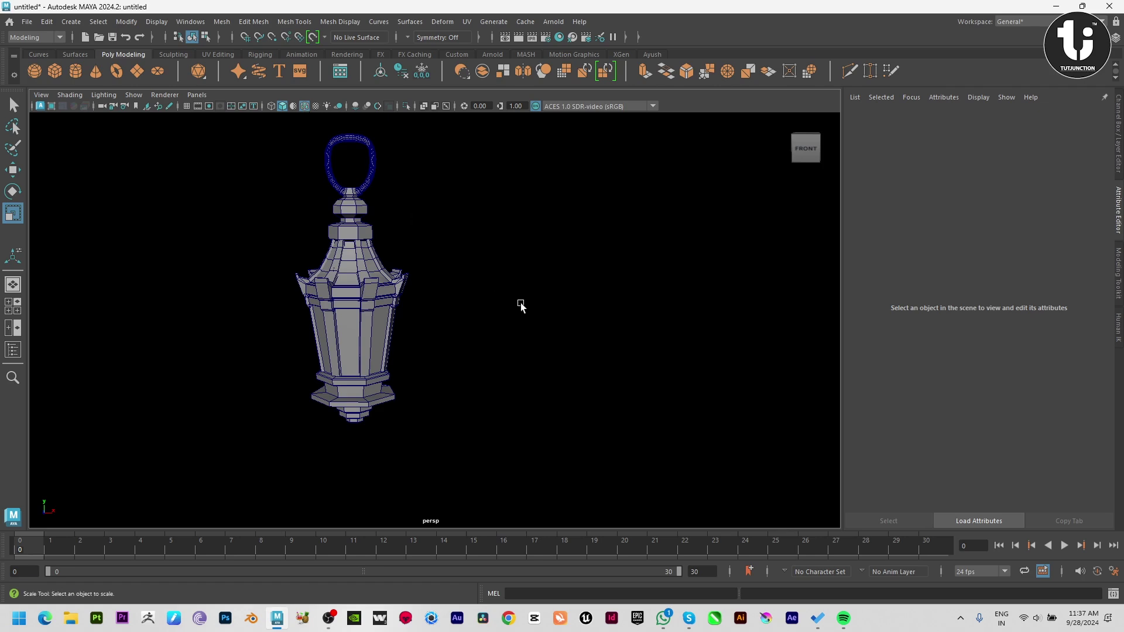
pyautogui.moveTo(518, 302)
pyautogui.keyDown('alt'); pyautogui.mouseDown()
pyautogui.moveTo(468, 294)
pyautogui.moveTo(471, 306)
pyautogui.moveTo(452, 311)
pyautogui.mouseUp(); pyautogui.keyUp('alt')
pyautogui.click(304, 107)
pyautogui.moveTo(206, 162)
pyautogui.mouseDown()
pyautogui.moveTo(519, 468)
pyautogui.moveTo(627, 432)
pyautogui.moveTo(605, 424)
pyautogui.mouseUp()
pyautogui.click(625, 394)
pyautogui.scroll(2, 560, 363)
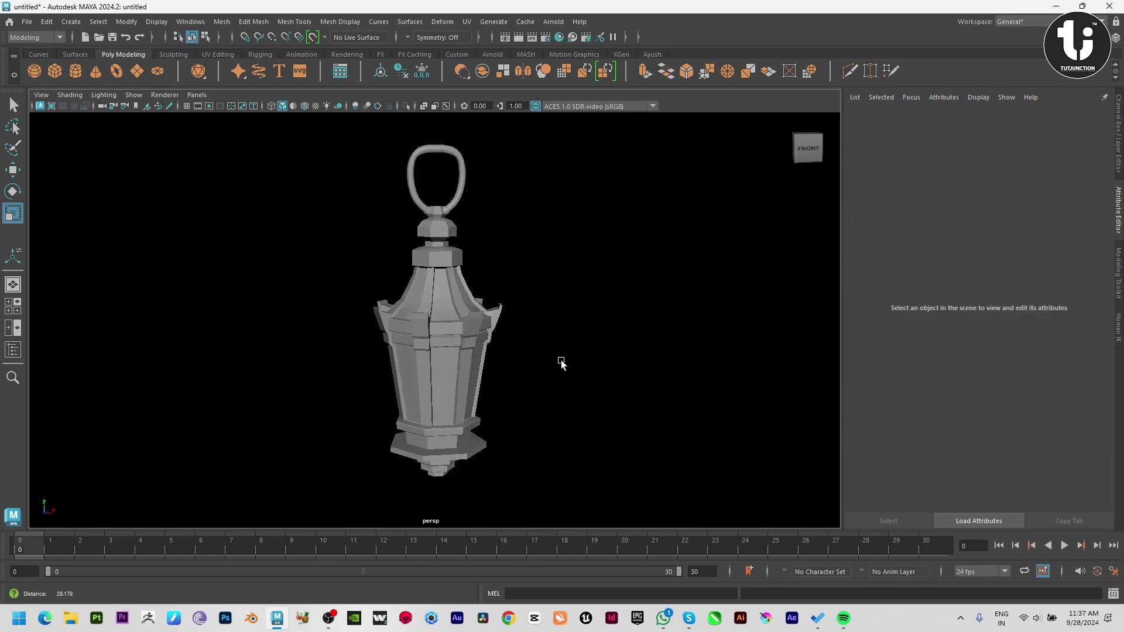
pyautogui.moveTo(321, 168); pyautogui.dragTo(527, 486)
# Step: Switch to the Animation menu set and create a 200-frame turntable camera
pyautogui.click(35, 36)
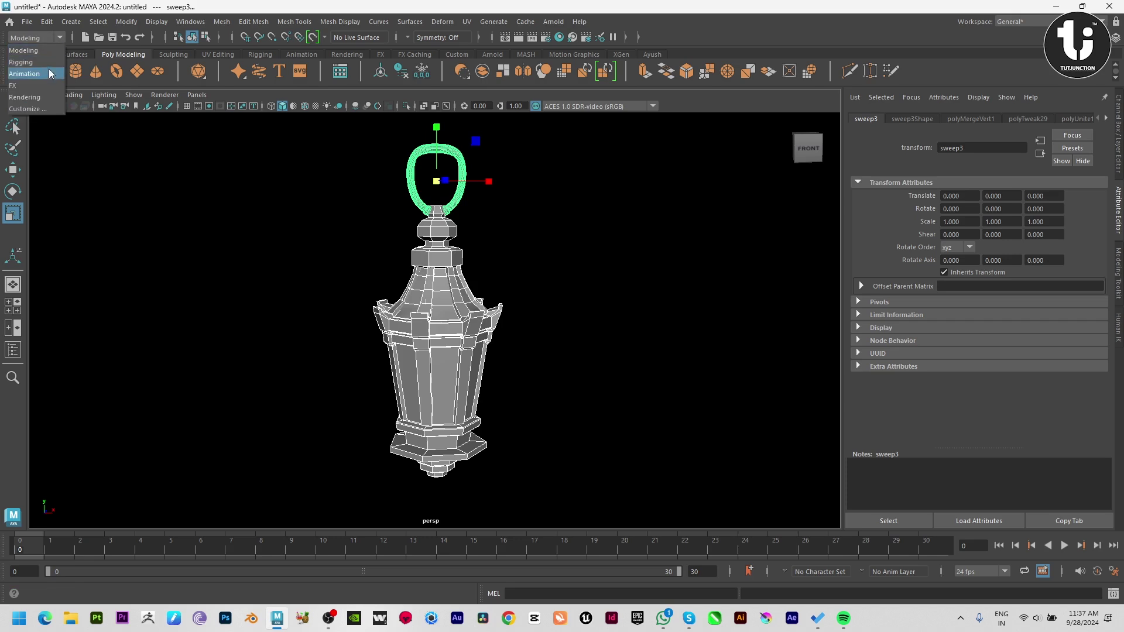
pyautogui.click(26, 74)
pyautogui.click(300, 24)
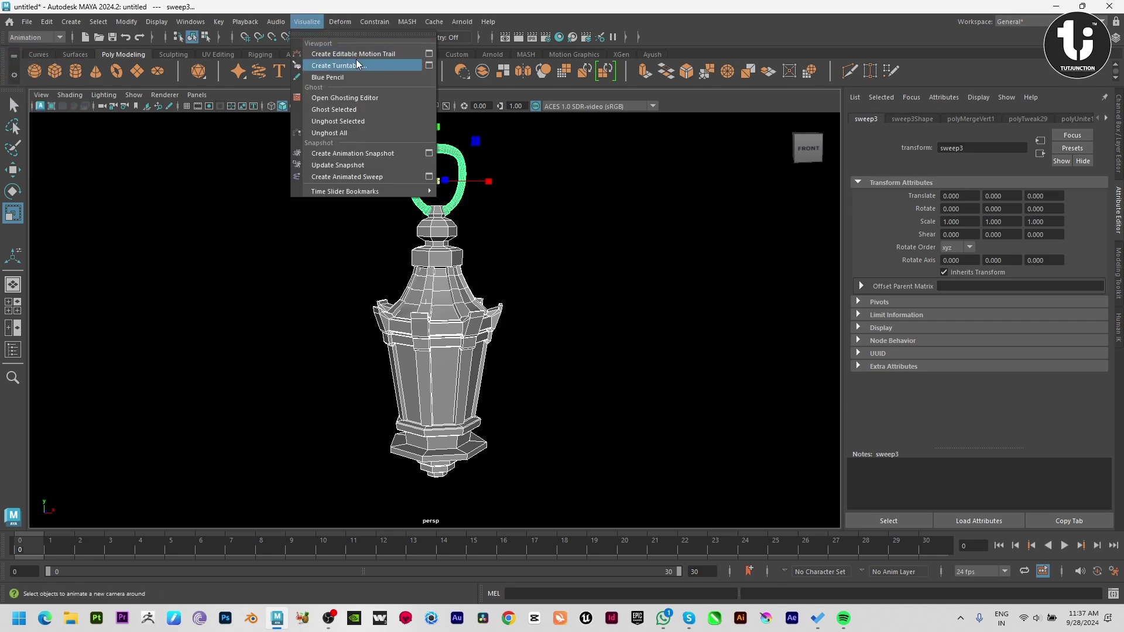
pyautogui.click(431, 64)
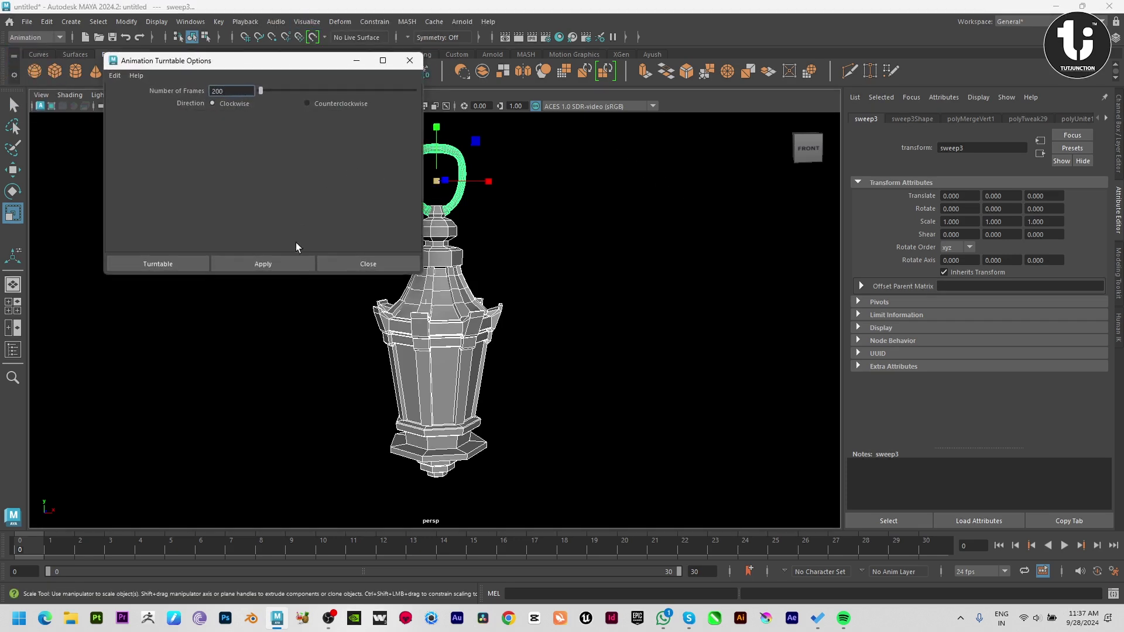
pyautogui.click(291, 268)
pyautogui.click(339, 263)
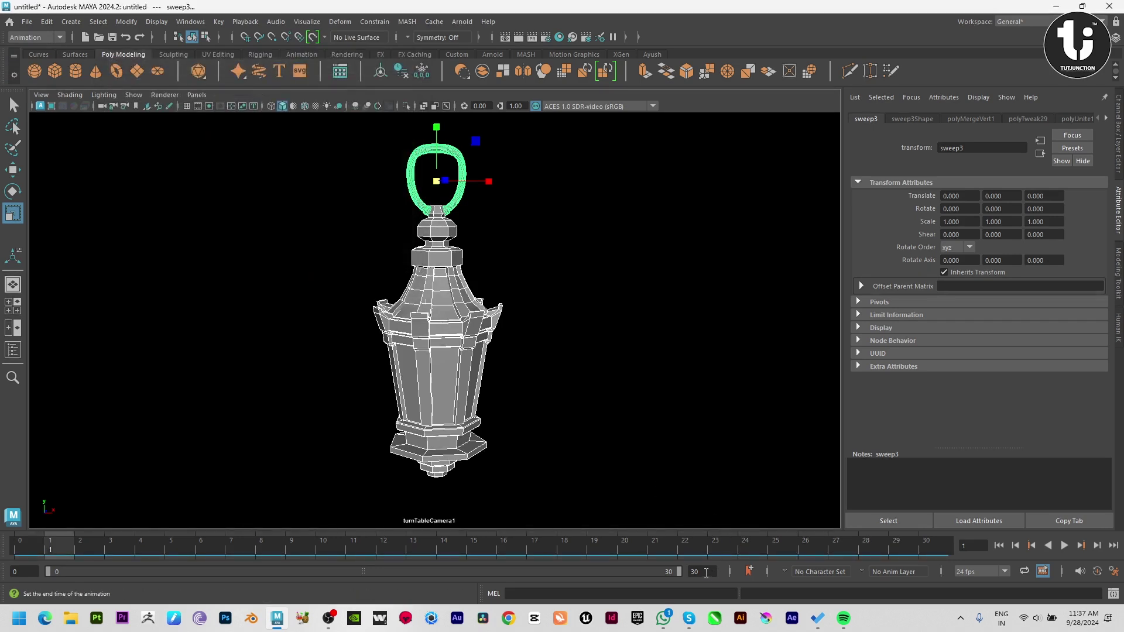
# Step: Set the animation end time and playback range to 200 frames
pyautogui.write('20')
pyautogui.press('Return')
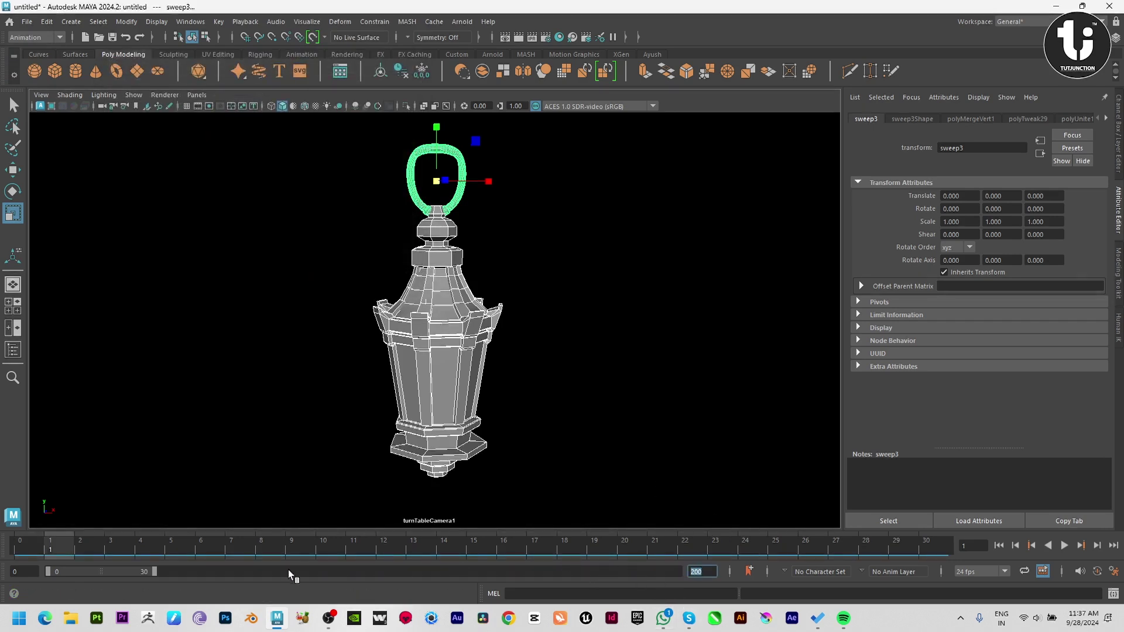
pyautogui.moveTo(156, 571); pyautogui.dragTo(682, 572)
pyautogui.click(588, 388)
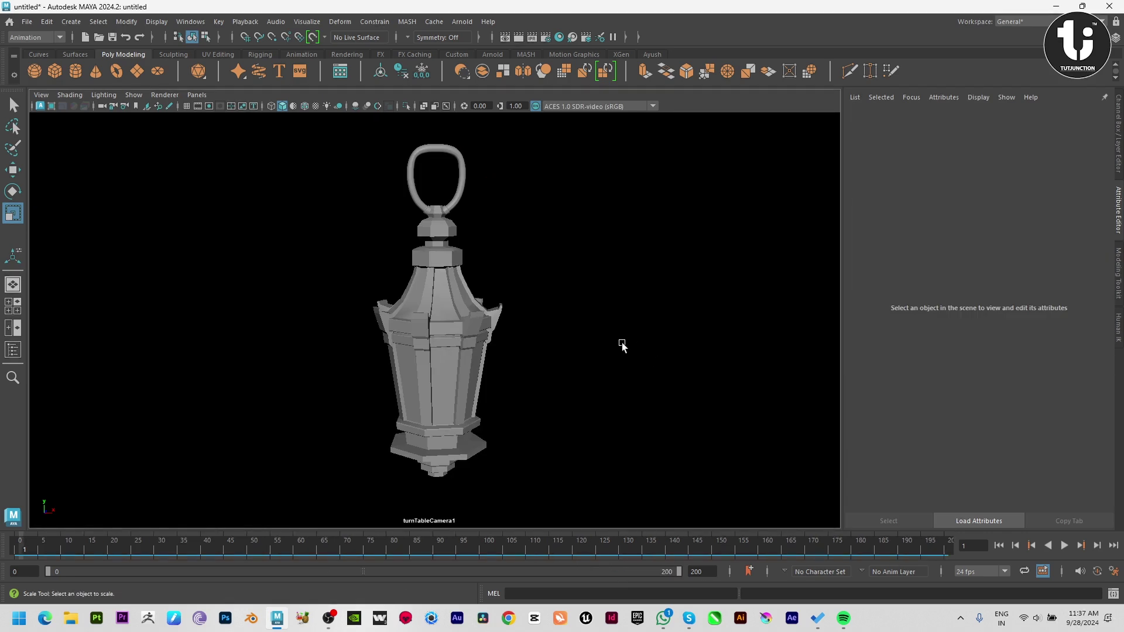
# Step: Play the turntable full screen with Ambient Occlusion enabled
pyautogui.hotkey('alt', 'v')
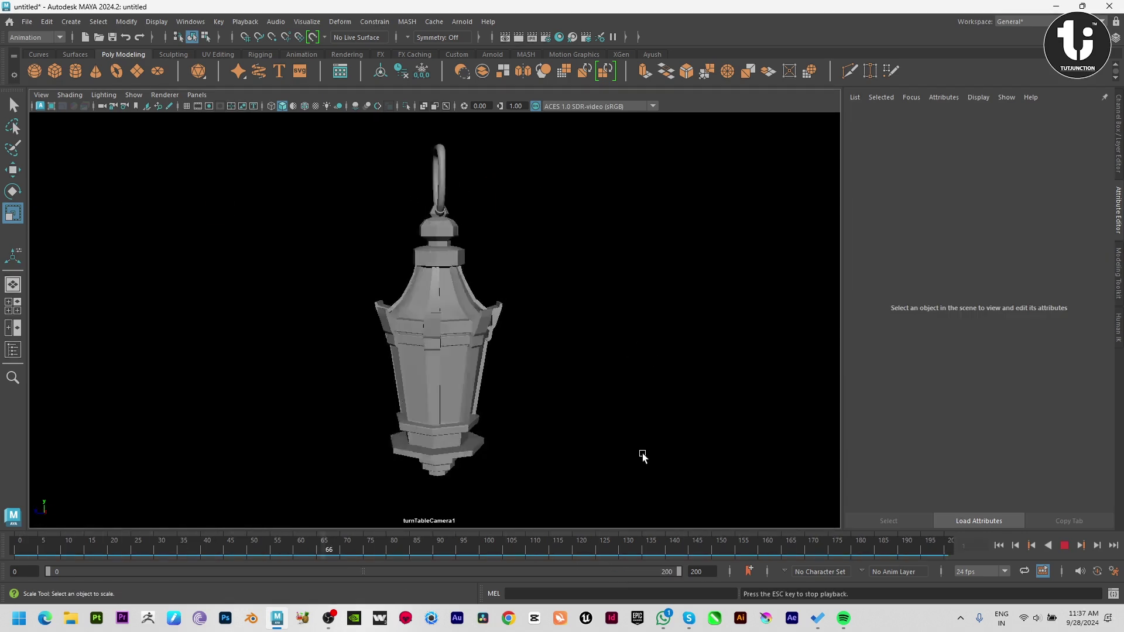
pyautogui.rightClick(619, 547)
pyautogui.click(755, 472)
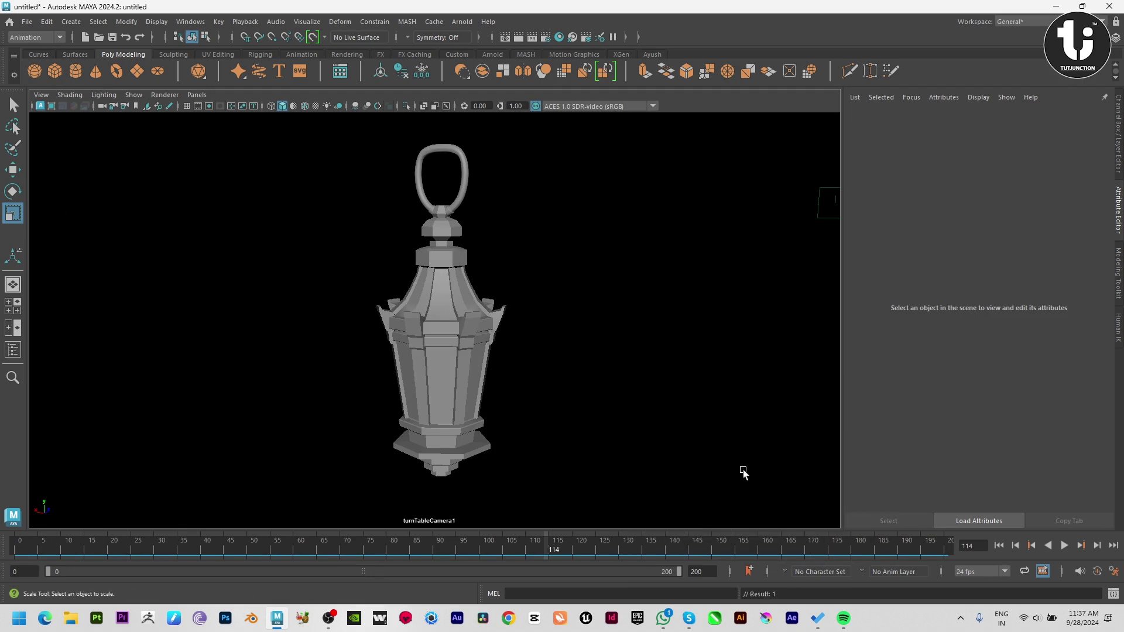
pyautogui.hotkey('ctrl', 'space')
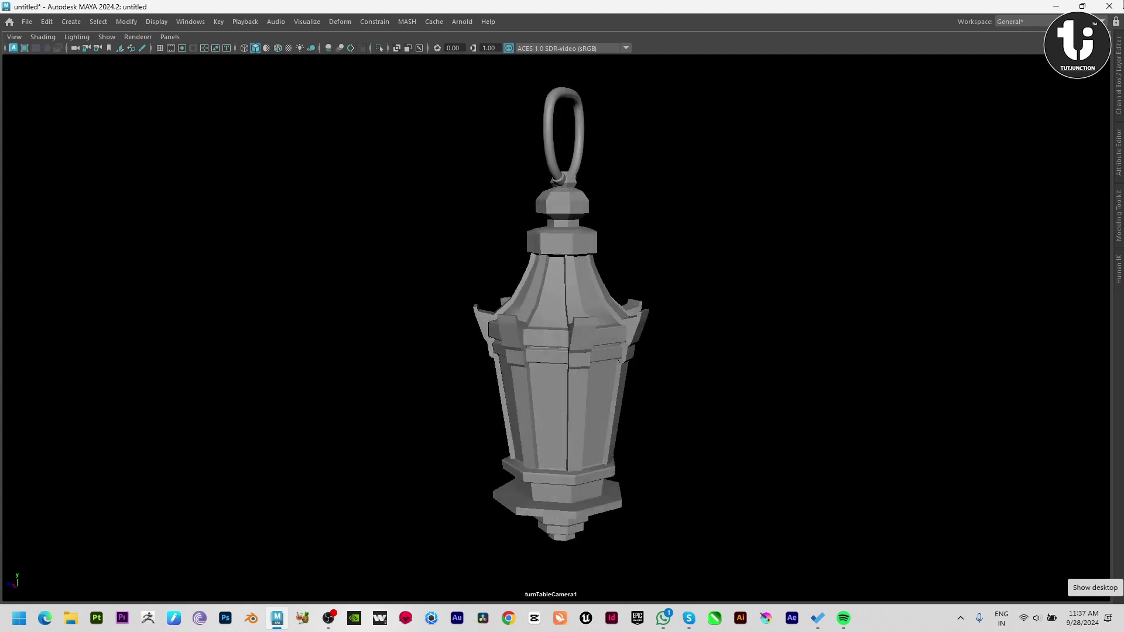
pyautogui.click(329, 48)
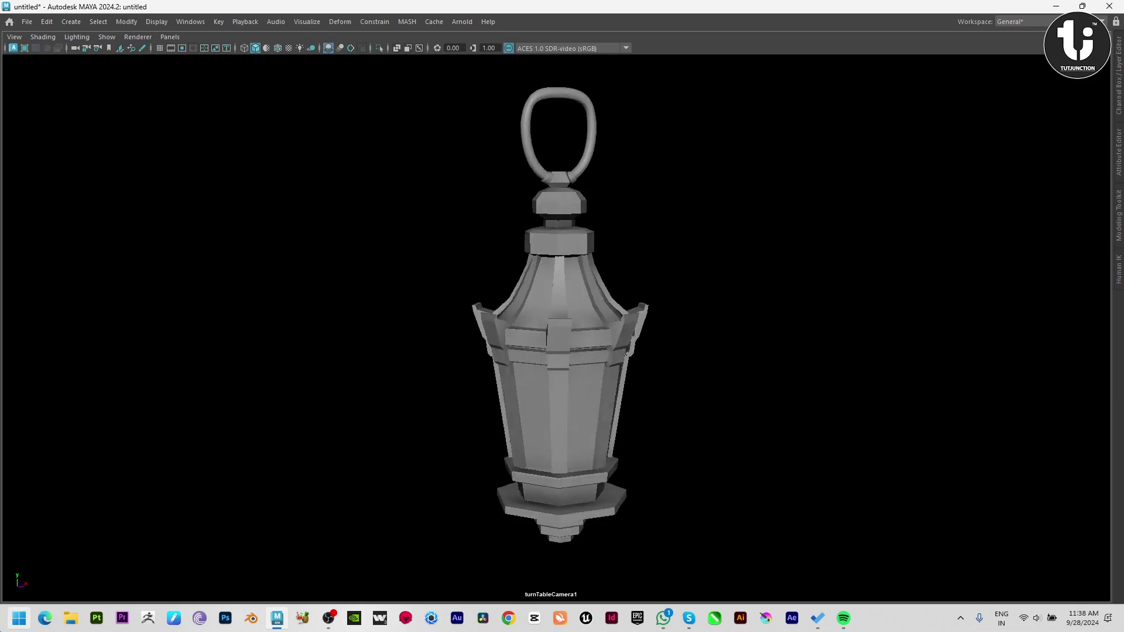